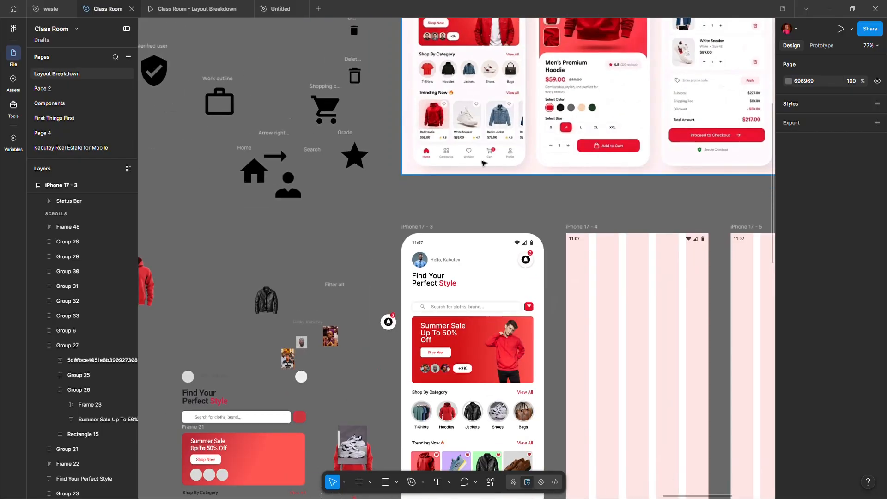
Place the home, filled heart, shopping cart and account icons in a row between the reference mockup and the iPhone 17 - 3 frame.
scroll(481, 162, down, 5)
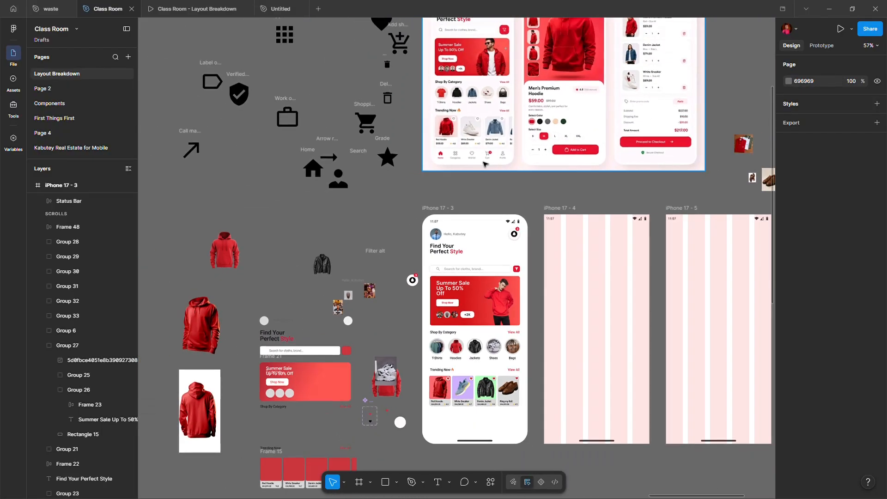
scroll(489, 152, up, 2)
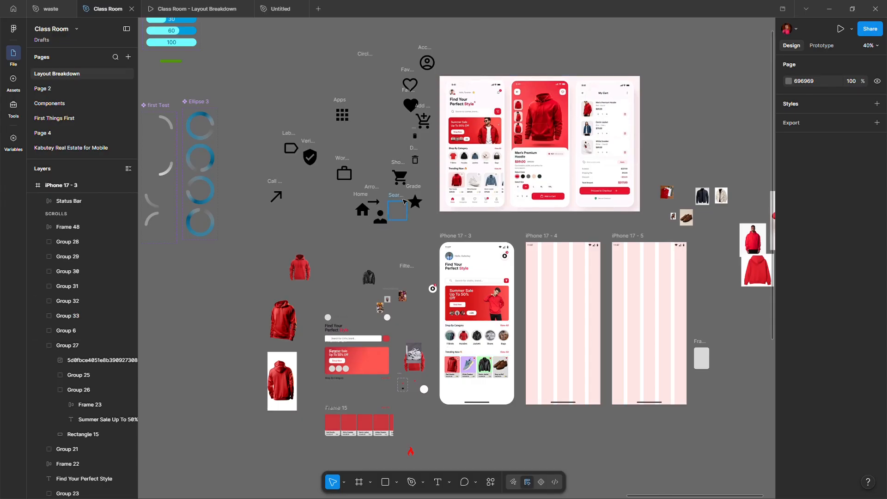
scroll(457, 160, up, 1)
scroll(456, 159, up, 4)
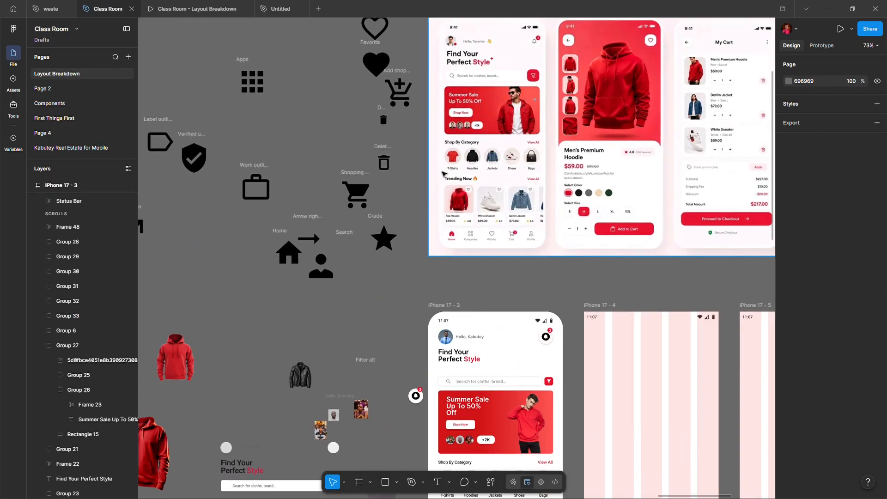
scroll(443, 173, up, 1)
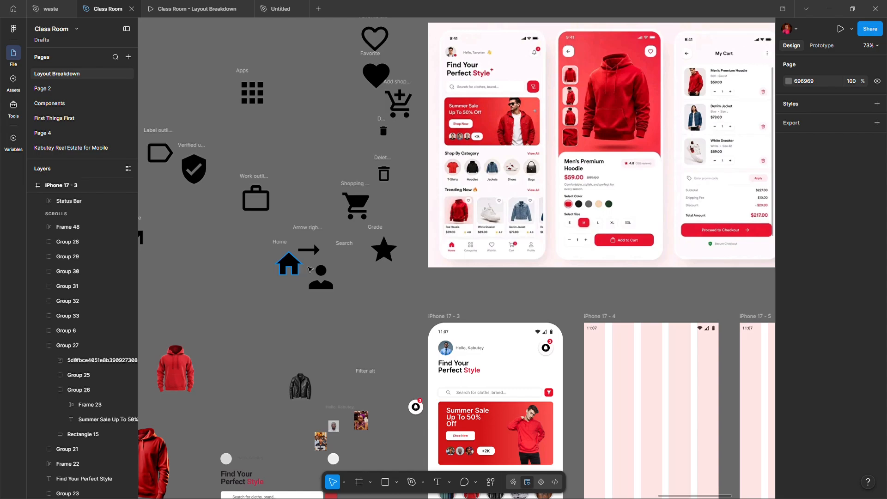
drag(309, 269, 508, 297)
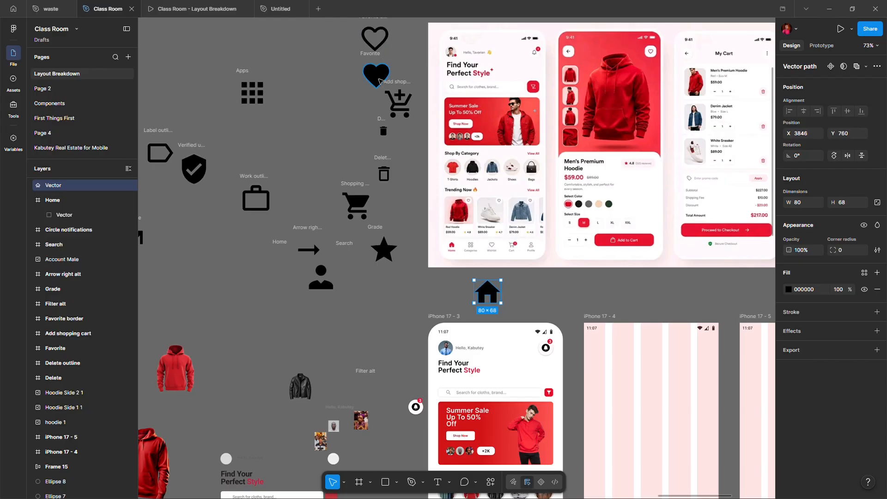
drag(378, 82, 532, 300)
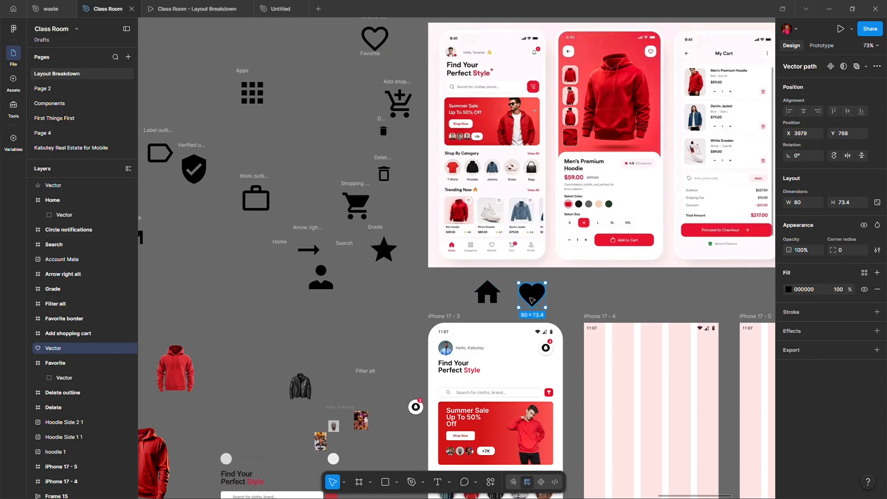
key(ctrl+z)
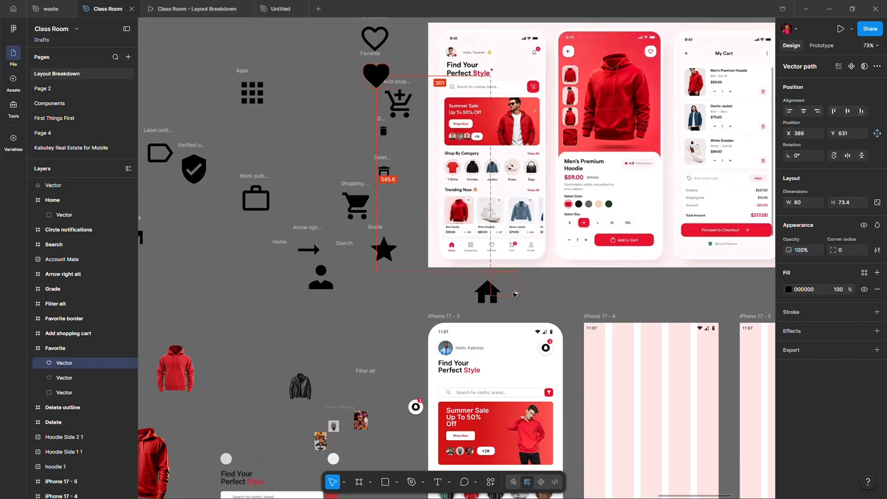
key(ctrl+shift+z)
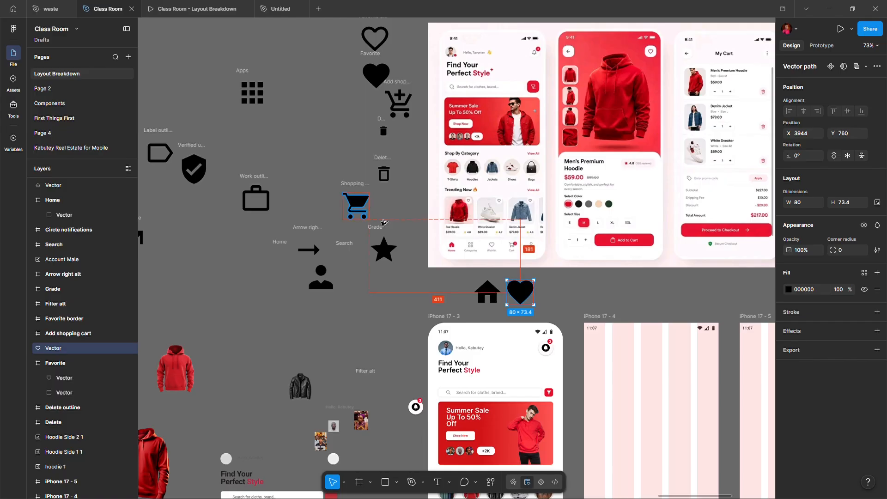
drag(363, 205, 562, 293)
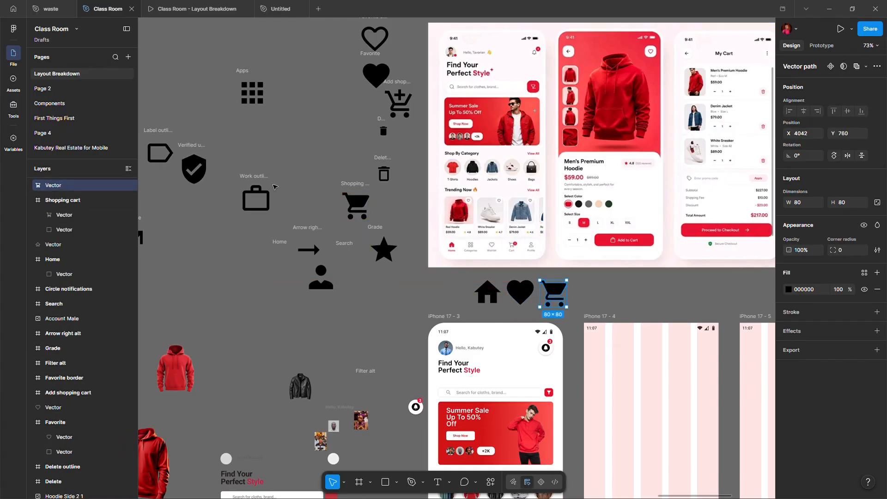
drag(327, 290, 593, 312)
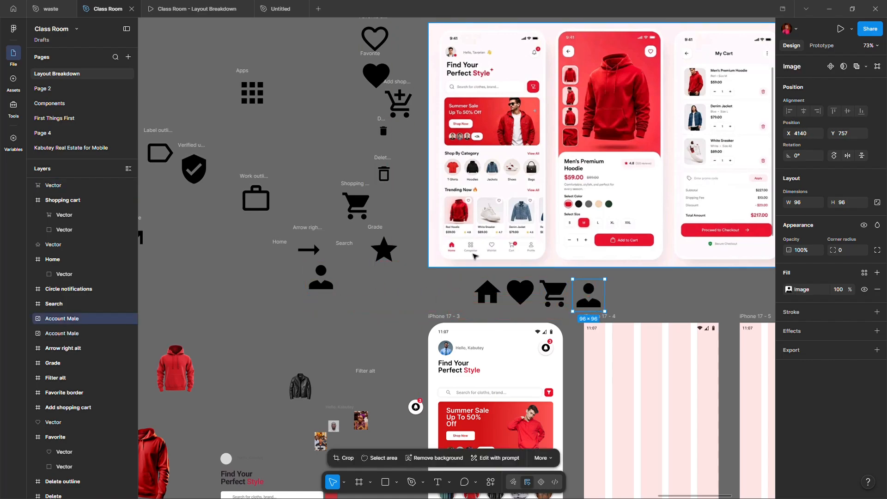
Examine the Categories icon in the bottom navigation bar of the reference mockup's home screen.
key(alt)
scroll(478, 261, up, 3)
scroll(478, 261, down, 3)
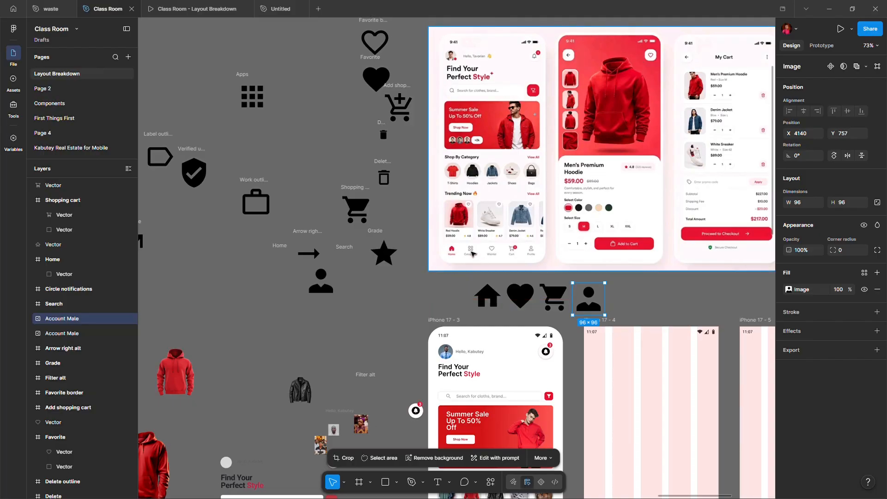
scroll(478, 261, up, 5)
scroll(479, 290, down, 4)
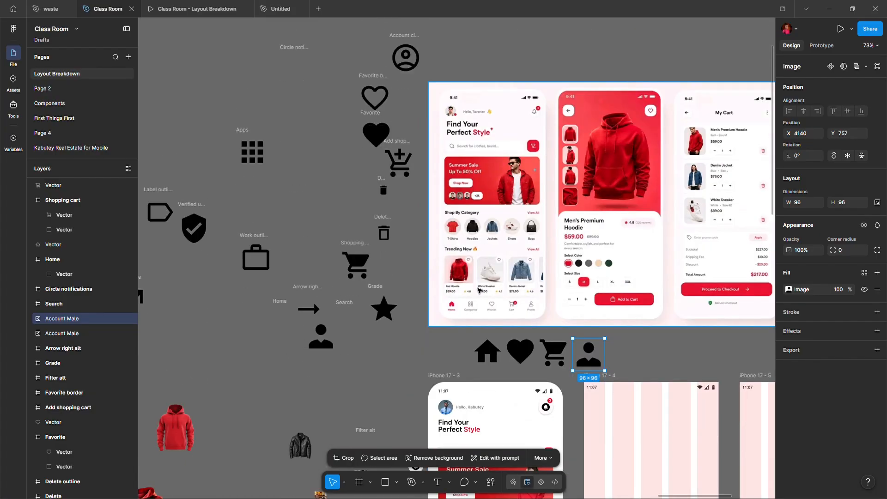
scroll(478, 291, up, 6)
scroll(472, 302, down, 2)
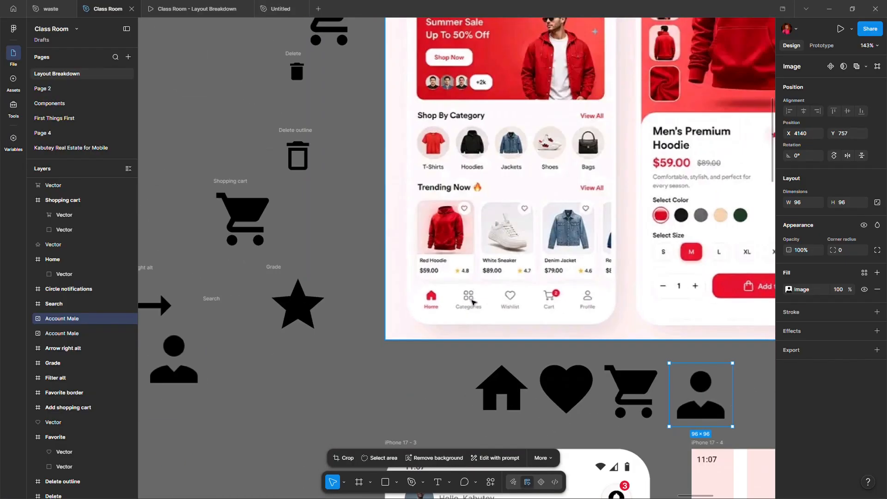
scroll(472, 302, down, 4)
scroll(441, 356, up, 5)
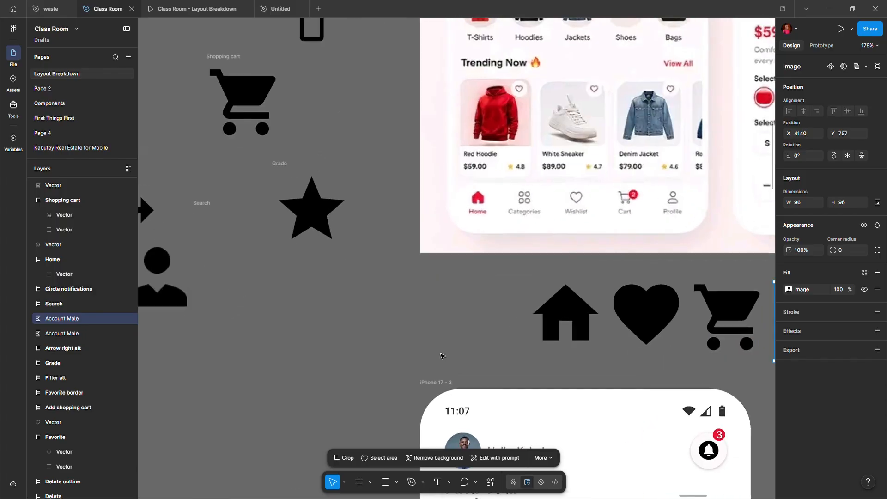
Draw a two-by-two grid of 13 × 13 squares beside the placed home icon, with gaps of 4 horizontally and 3 vertically.
scroll(452, 345, up, 2)
key(r)
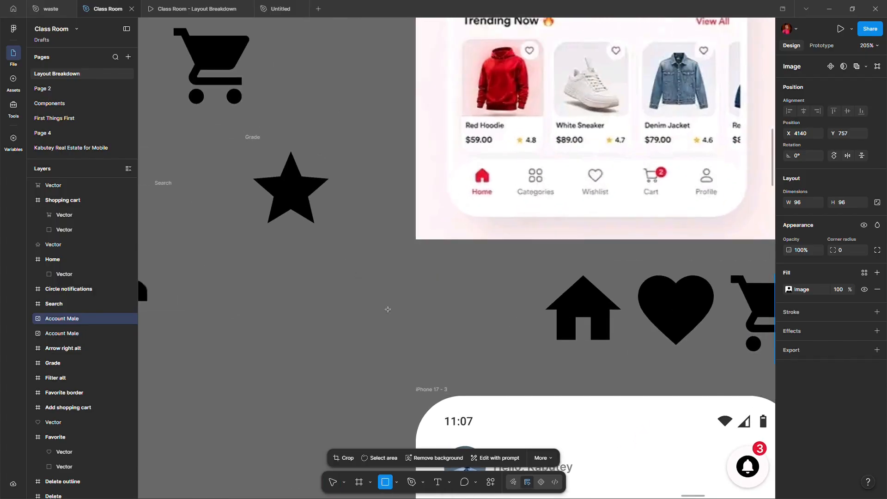
drag(434, 296, 462, 323)
Give the four squares a corner radius of 3 and replace their fill with a black inside stroke of weight 1.5.
drag(415, 292, 481, 349)
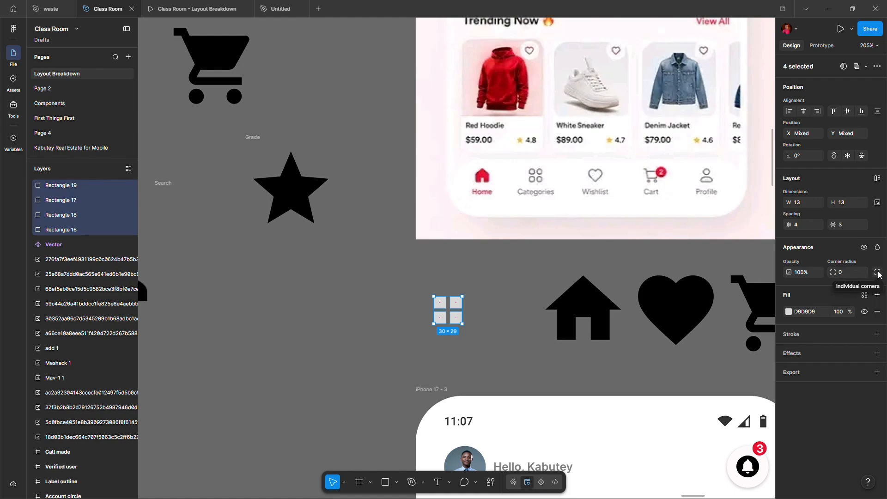
drag(833, 271, 866, 274)
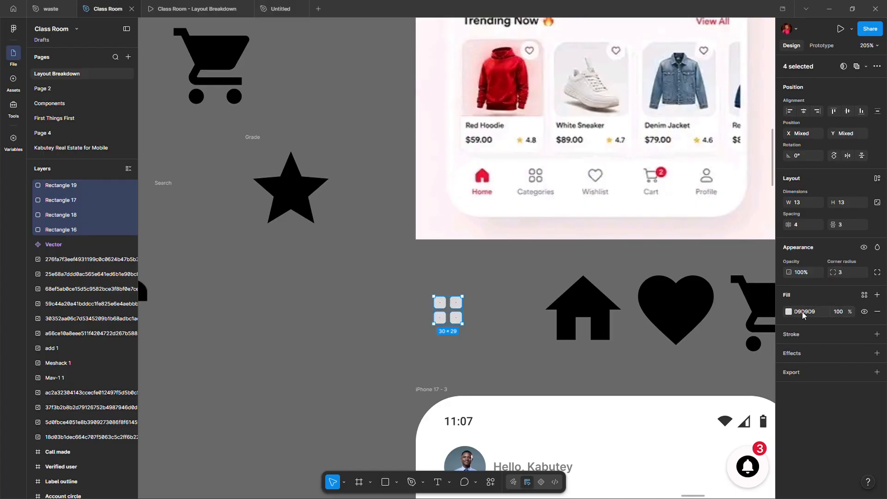
click(877, 313)
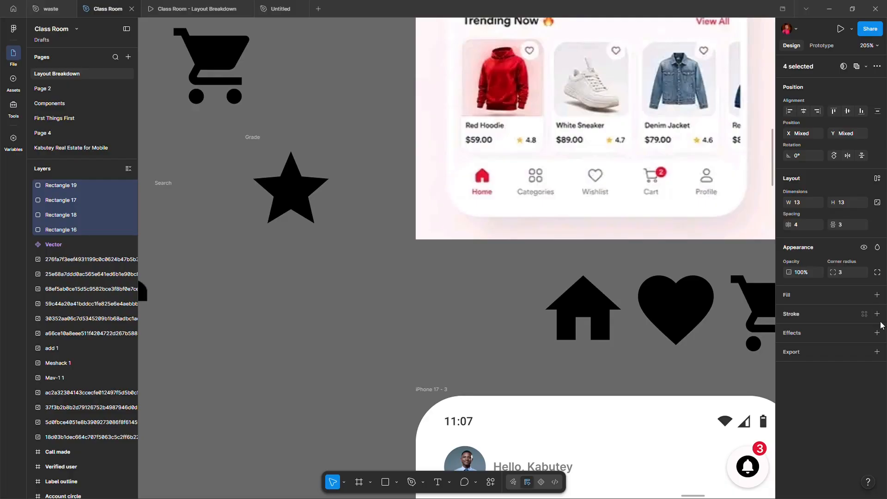
click(877, 314)
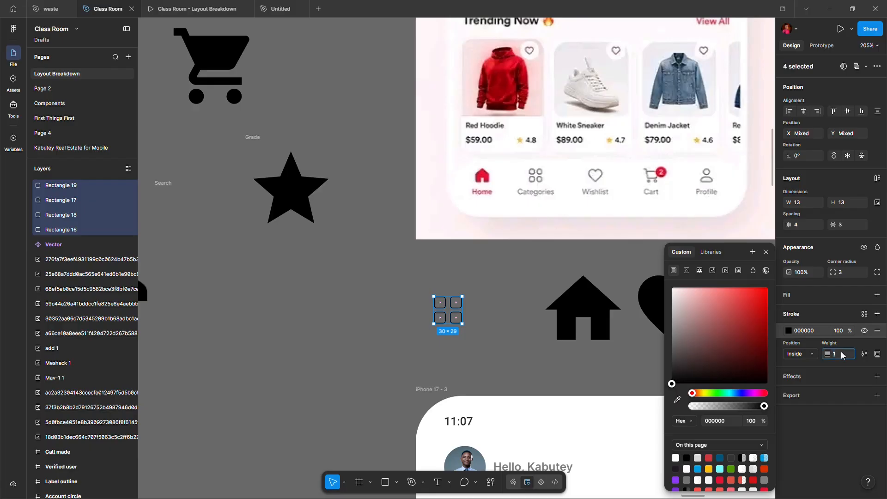
key(Up)
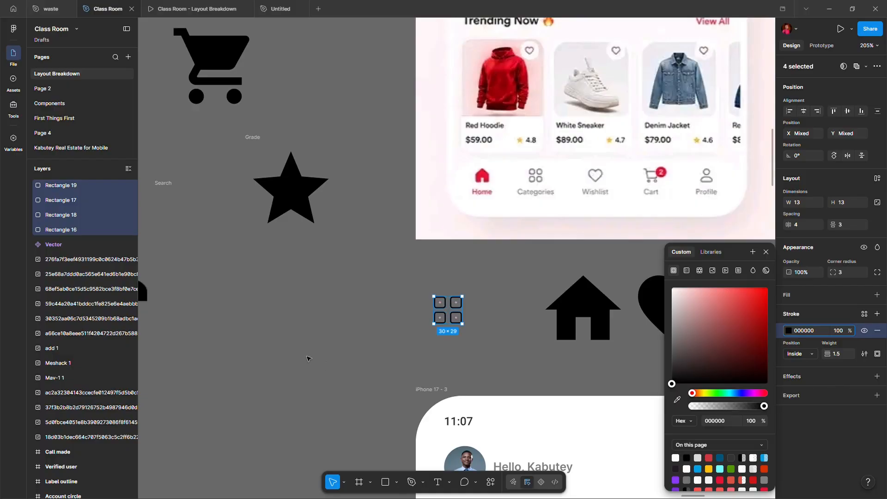
click(454, 352)
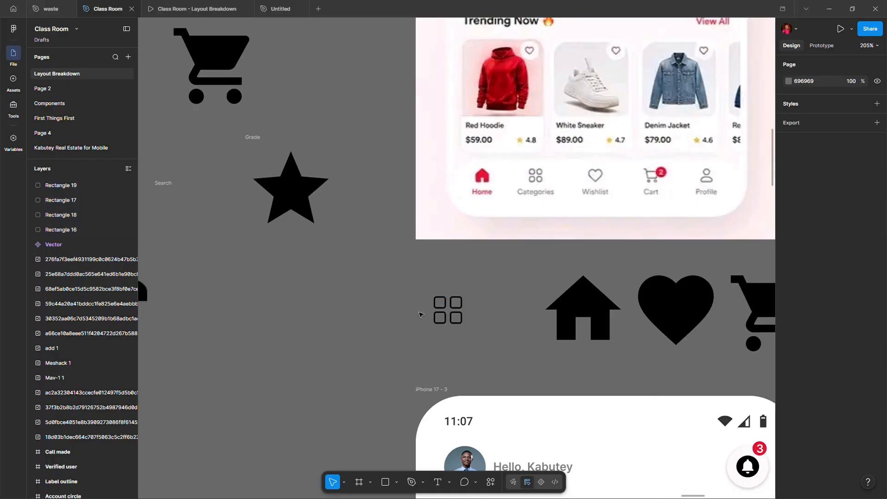
click(576, 310)
drag(421, 293, 486, 339)
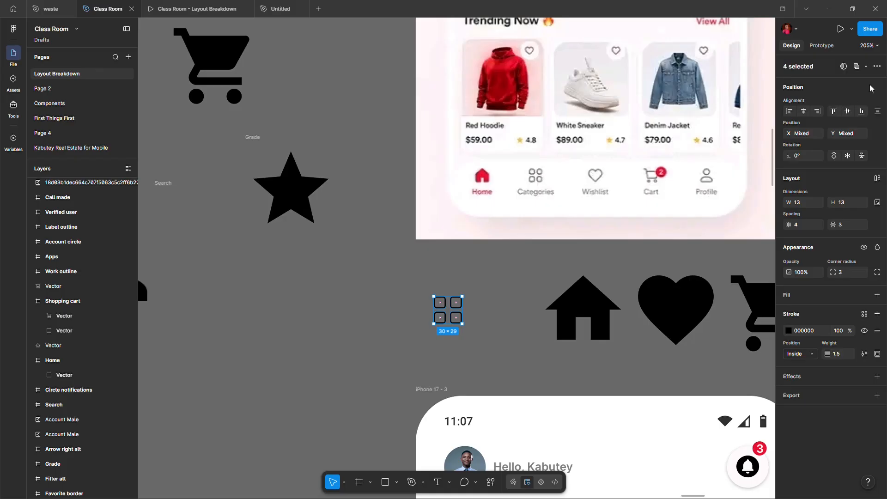
click(877, 67)
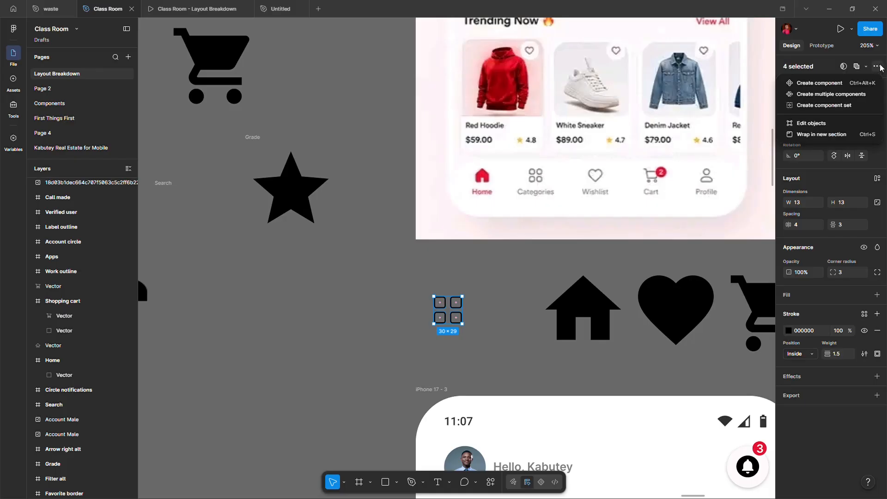
click(867, 67)
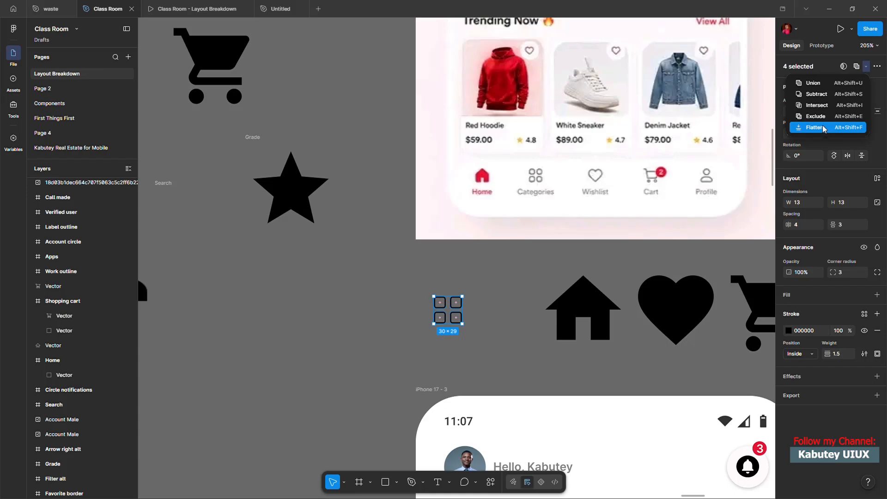
key(Escape)
Enable individual corner radii for the four squares and set the upper-left square's bottom-right corner radius to 0.
click(877, 273)
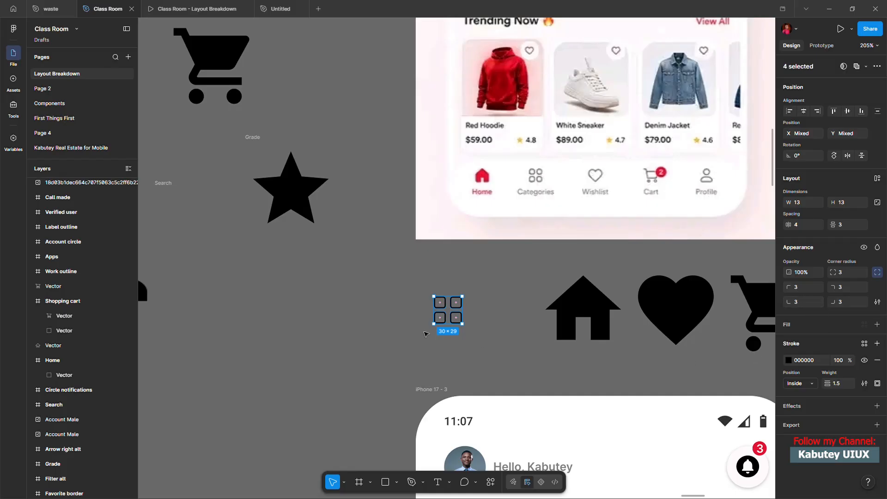
click(395, 318)
double_click(447, 307)
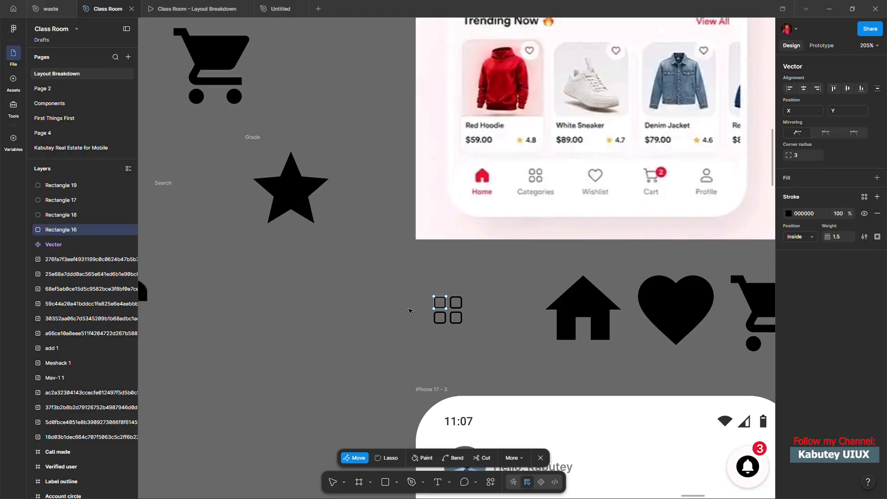
click(370, 306)
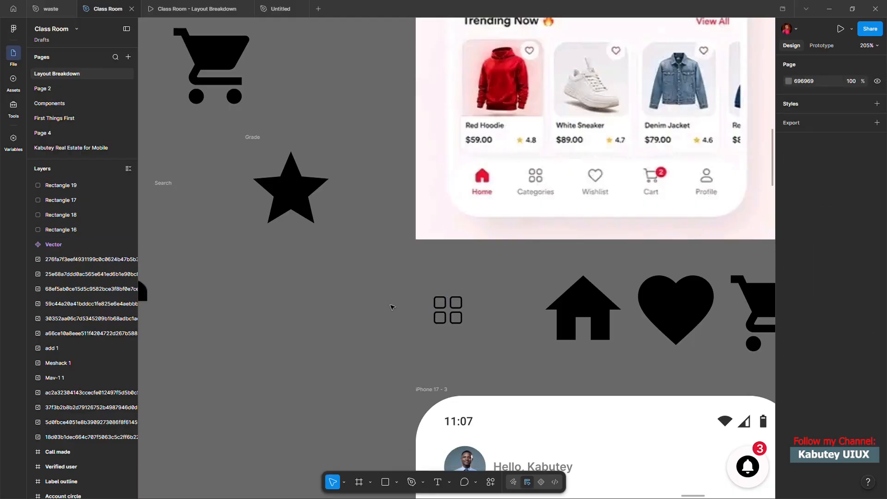
click(446, 306)
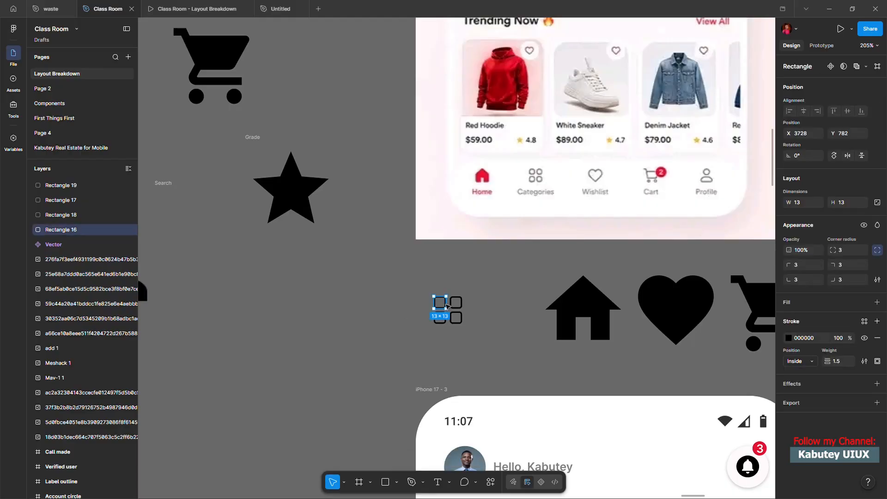
click(841, 280)
text(0)
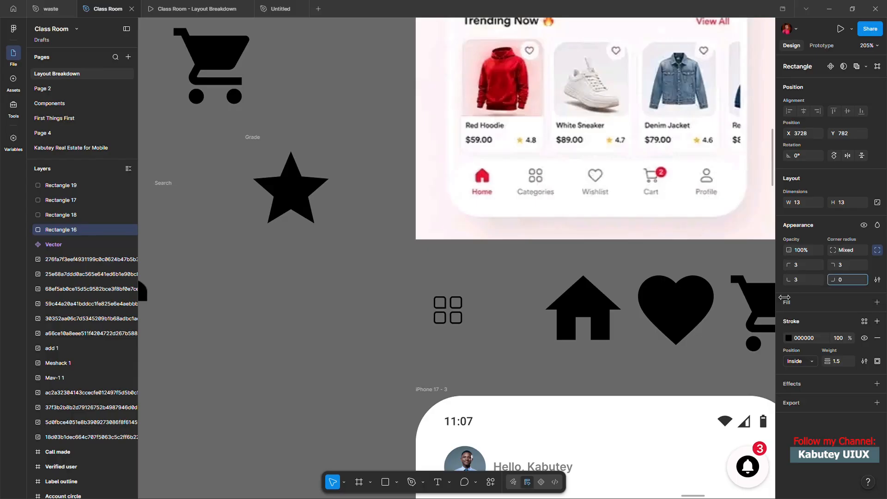
key(Return)
click(430, 349)
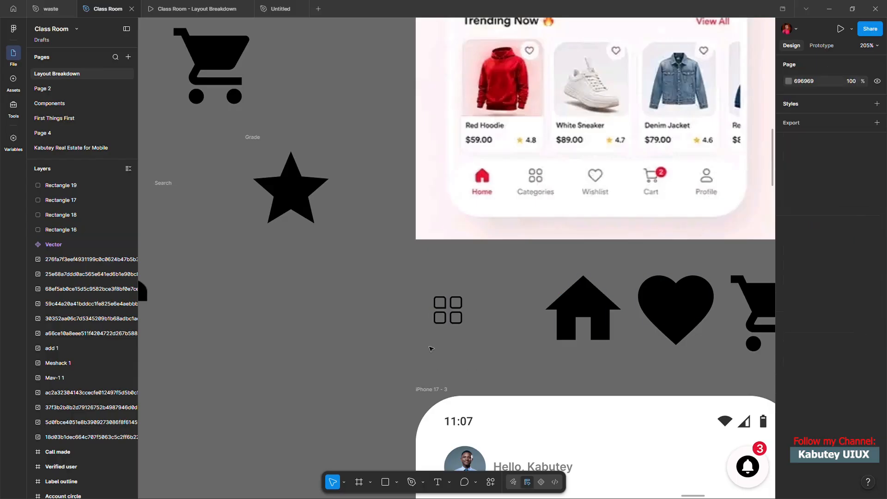
Set the lower-right square's bottom-left corner radius to 0.
click(460, 322)
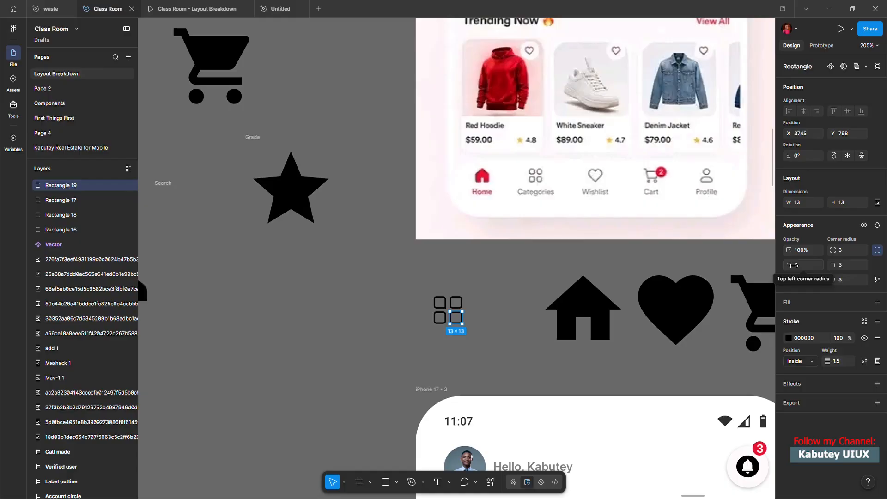
drag(793, 279, 783, 279)
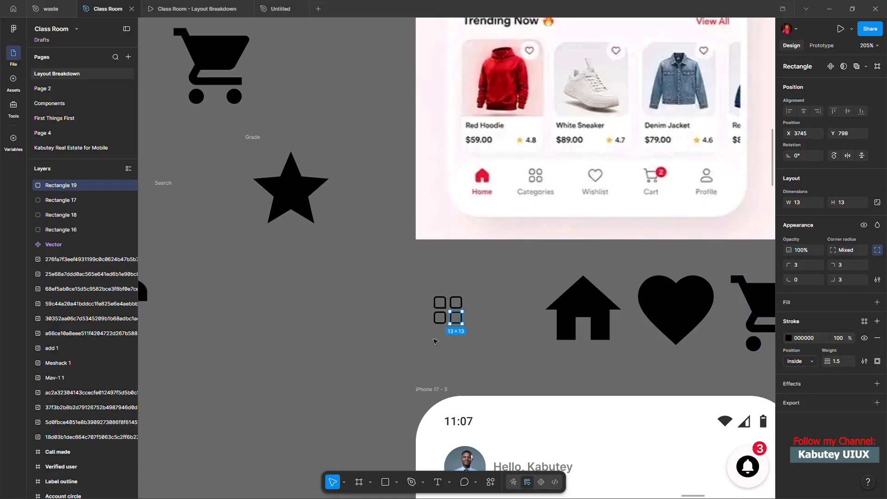
click(398, 316)
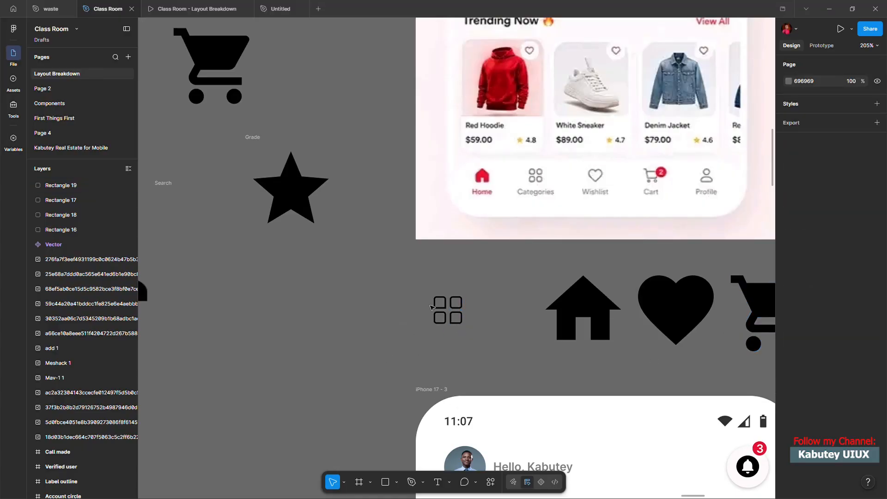
Flatten the four squares of the Categories icon into a single vector shape.
drag(423, 295, 478, 330)
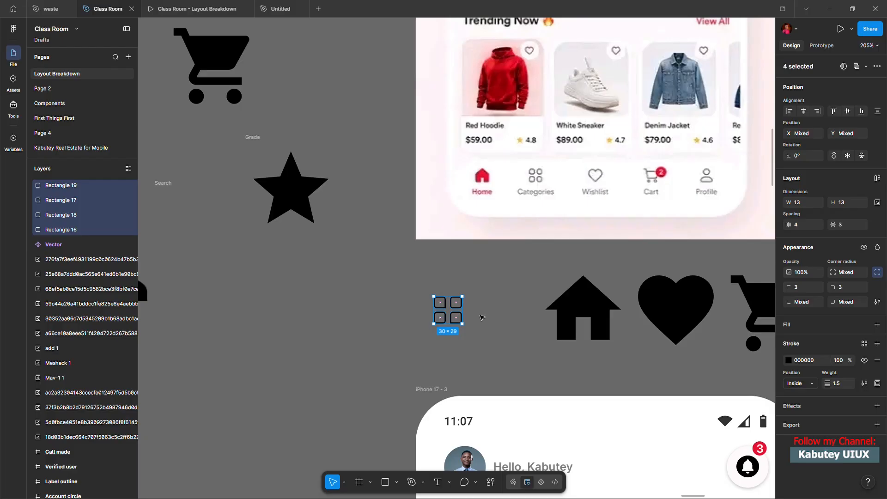
right_click(456, 313)
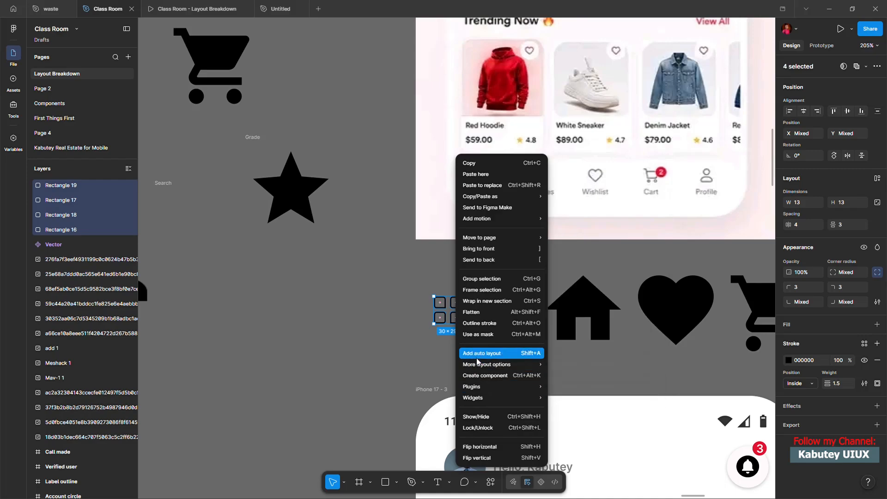
click(489, 314)
click(402, 342)
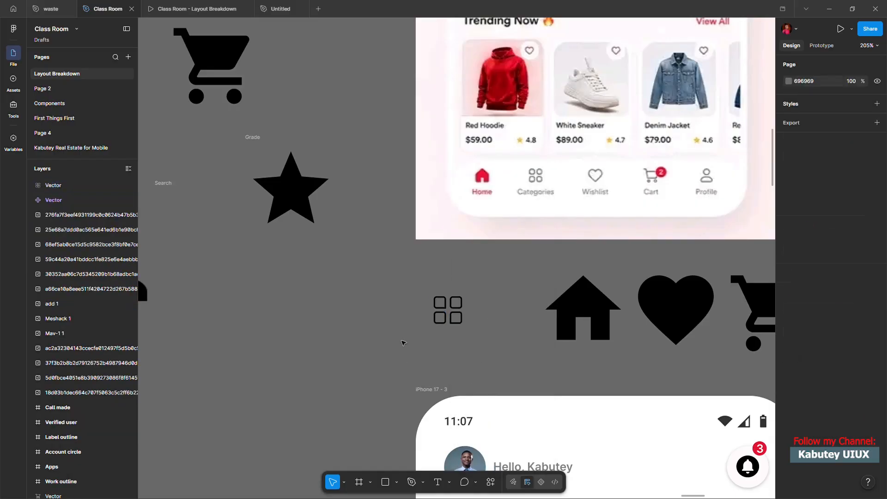
Place a spare copy of the flattened Categories icon among the source icons, beside the filled person icon.
drag(443, 318, 354, 324)
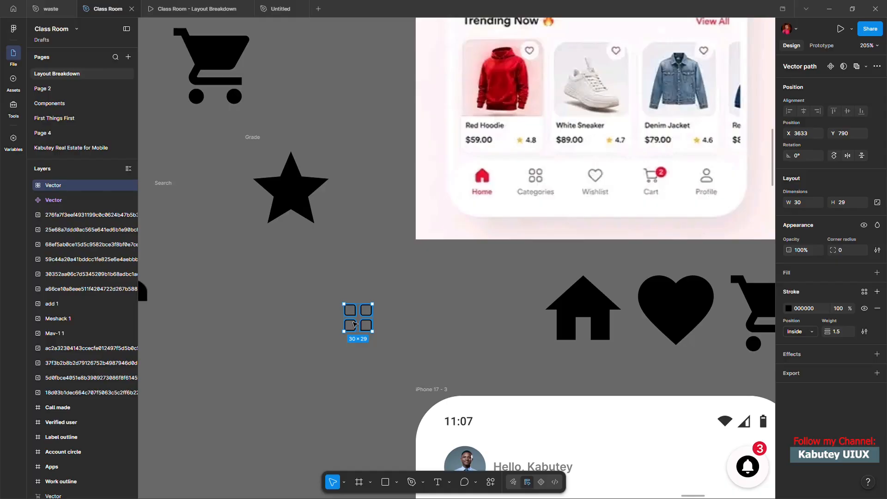
key(ctrl+z)
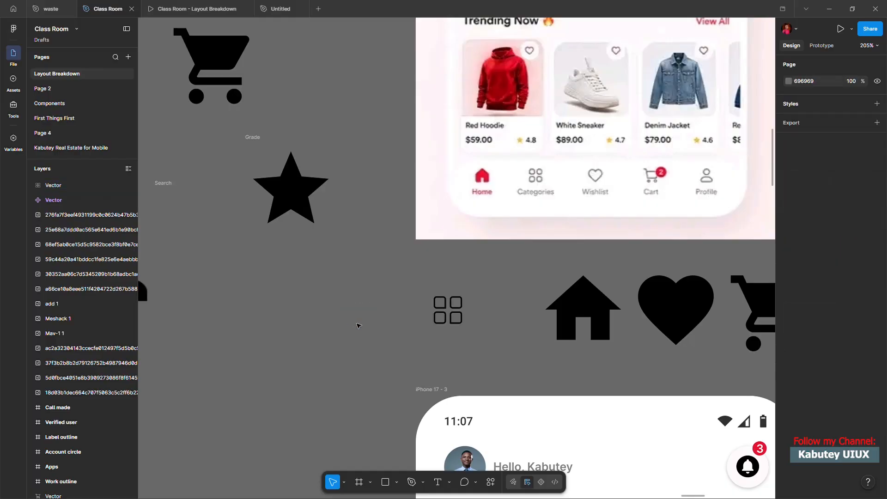
drag(452, 319, 221, 290)
Move the large home icon up against the Categories icon and scale it down to 34 × 29.
click(445, 310)
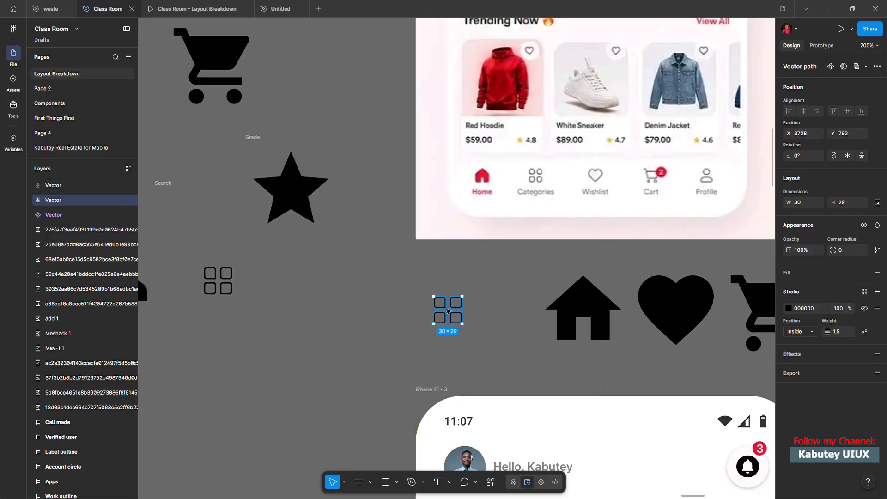
click(587, 313)
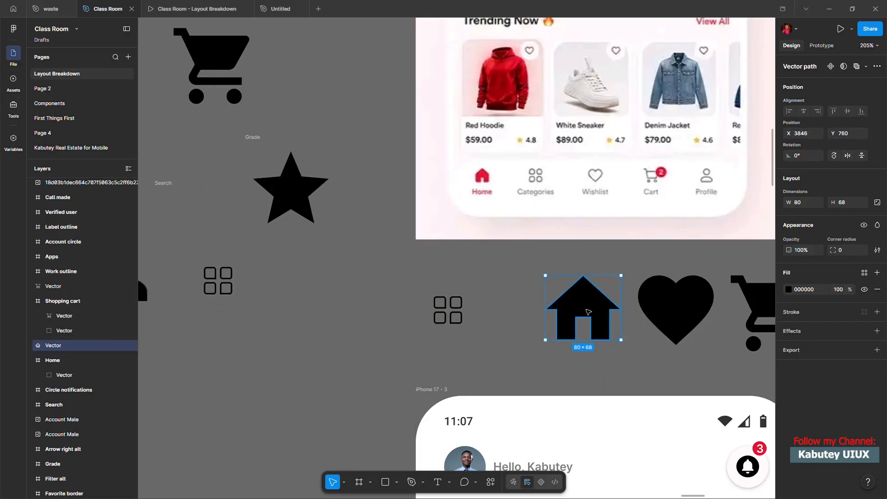
drag(595, 309, 501, 310)
scroll(468, 309, up, 10)
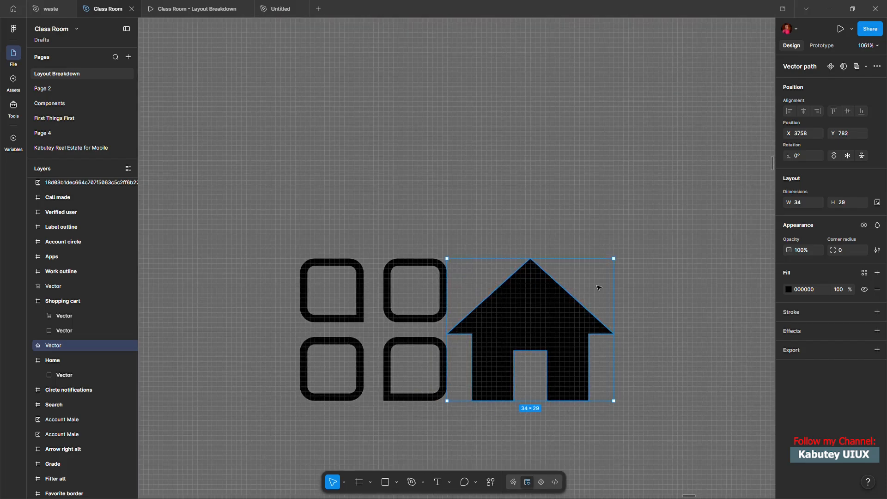
Move the large heart icon beside the home icon and scale it down to 32 × 29.
scroll(434, 357, down, 5)
scroll(435, 357, down, 4)
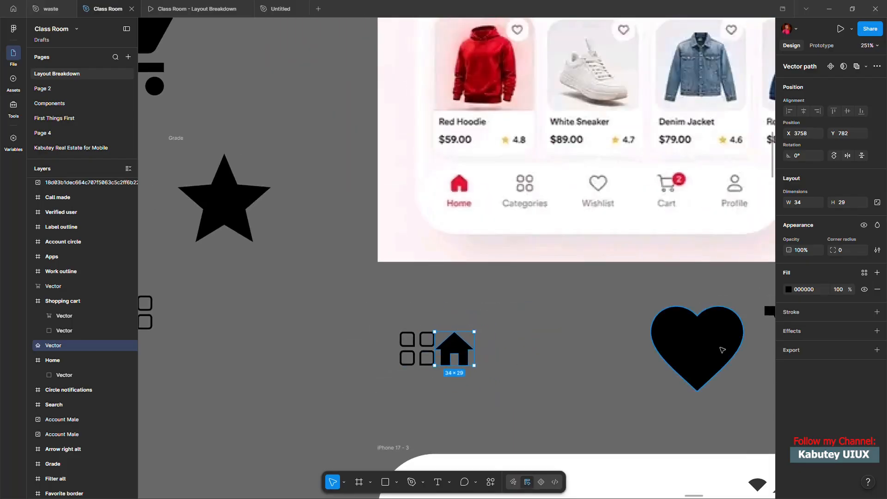
drag(713, 348, 516, 324)
drag(559, 288, 483, 331)
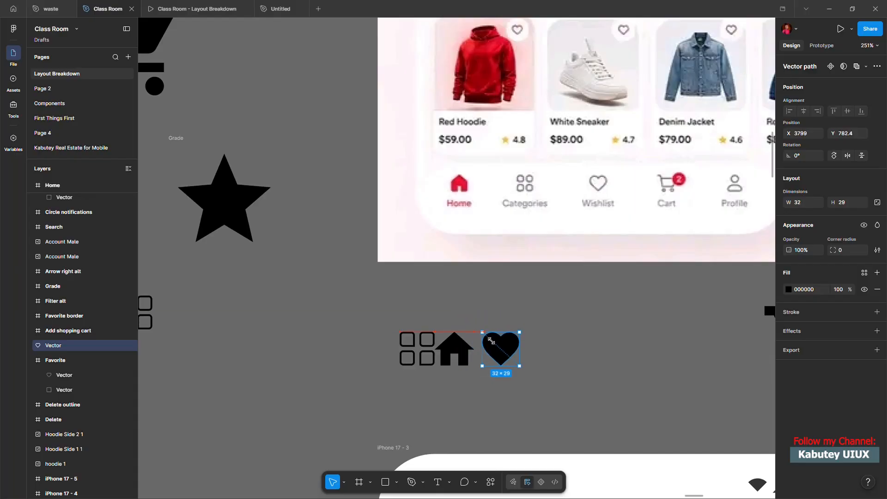
Set the heart icon right next to the home icon at X 3791 and align it vertically at Y 782.
scroll(513, 367, up, 5)
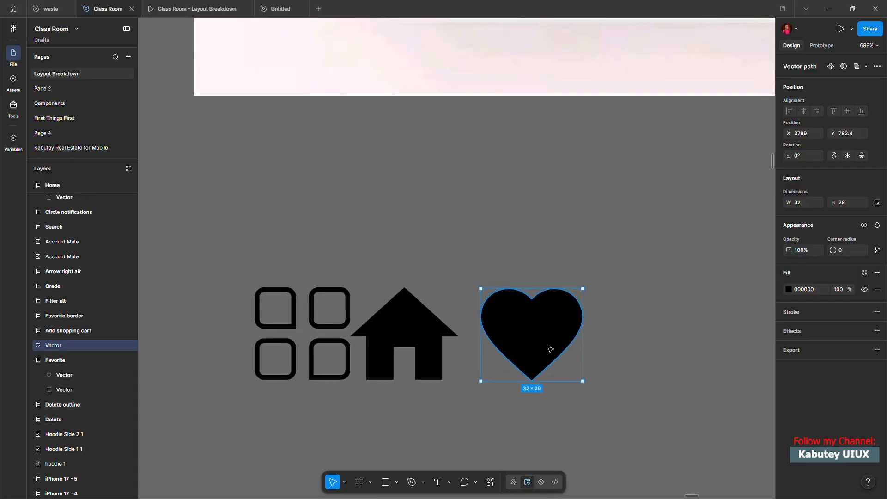
drag(548, 350, 523, 352)
scroll(508, 346, up, 2)
scroll(508, 346, up, 3)
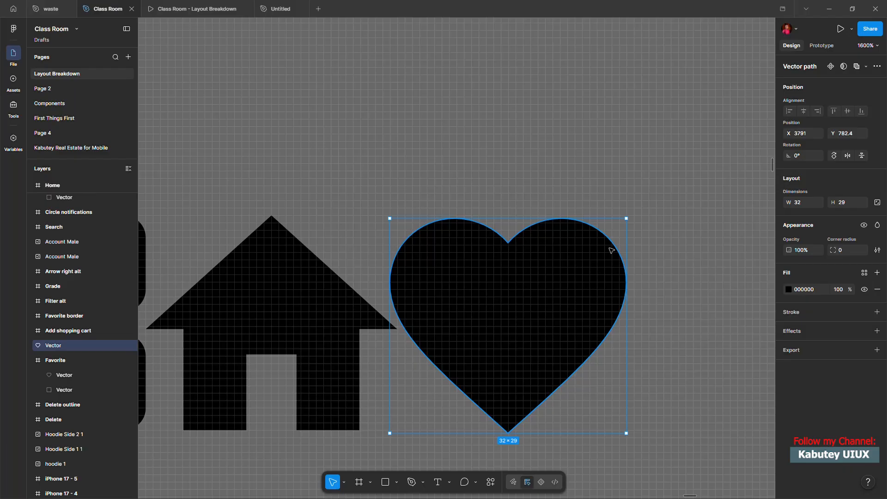
drag(632, 225, 634, 226)
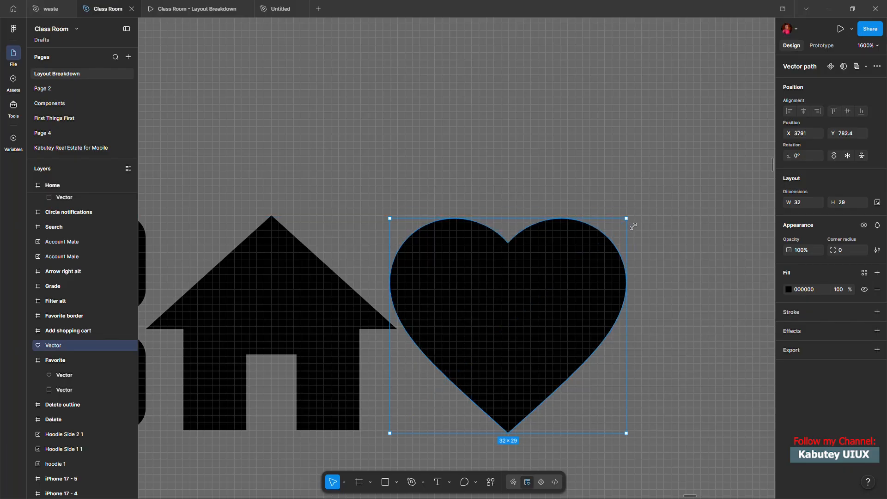
scroll(633, 227, up, 2)
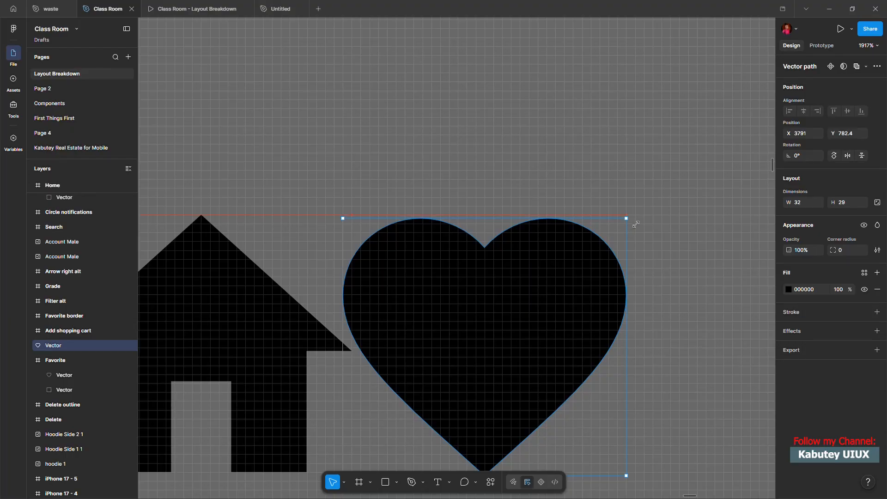
drag(634, 226, 637, 224)
scroll(557, 282, down, 4)
scroll(518, 369, up, 5)
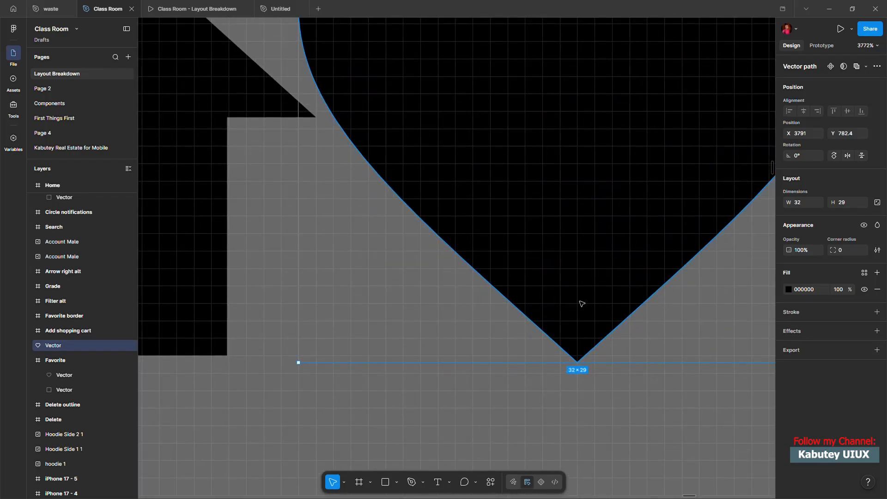
drag(581, 302, 580, 294)
scroll(422, 342, down, 4)
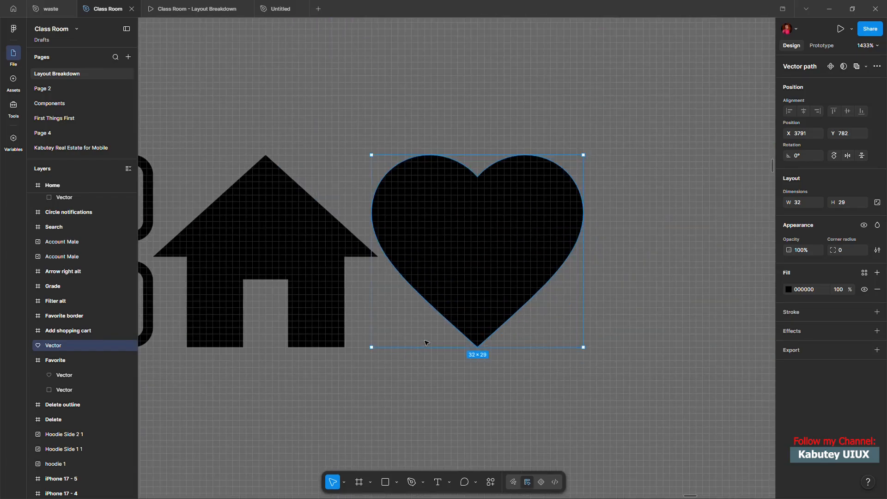
scroll(479, 153, up, 1)
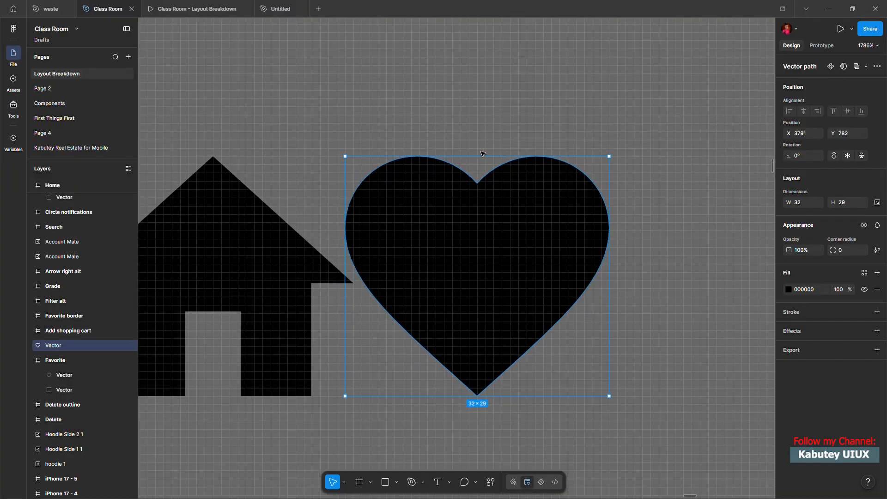
Rearrange the small icons into the order home, Categories, heart, with gaps between them.
scroll(534, 266, down, 10)
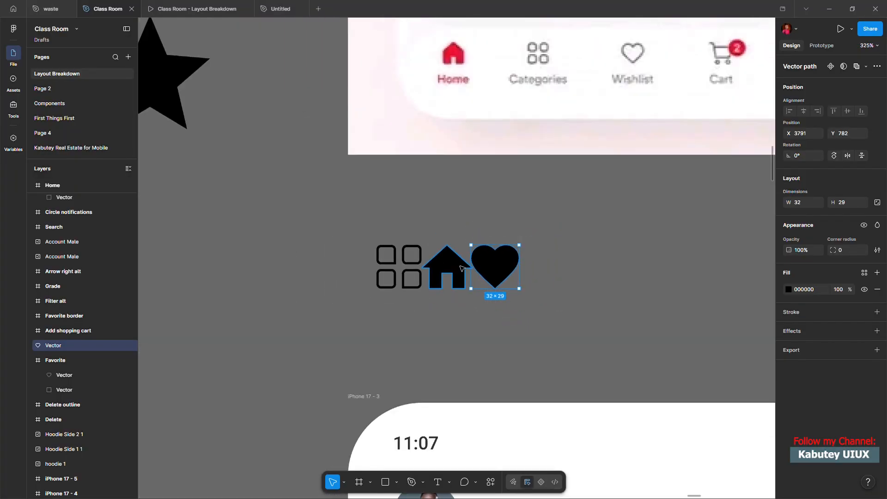
scroll(460, 267, down, 1)
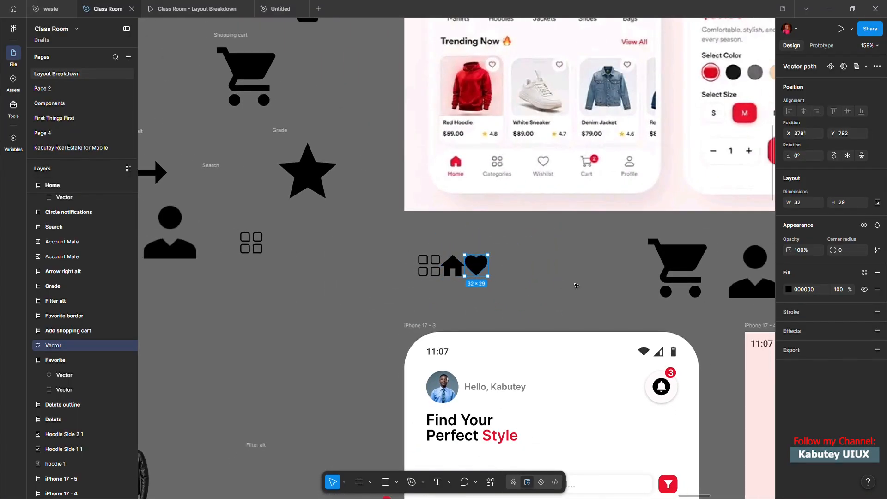
mouse_move(455, 273)
mouse_down()
mouse_move(395, 274)
mouse_move(437, 264)
mouse_up()
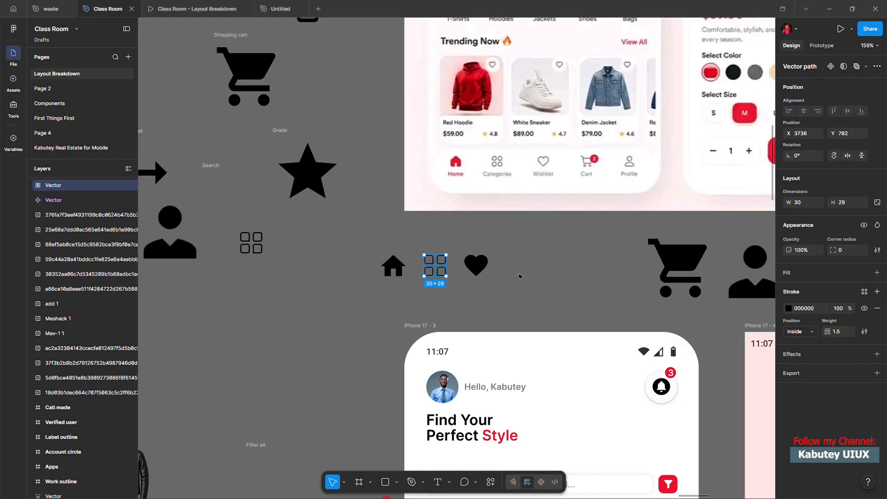
Move the large cart icon beside the heart and scale it to 29 × 29 at Y 782.
drag(683, 261, 551, 270)
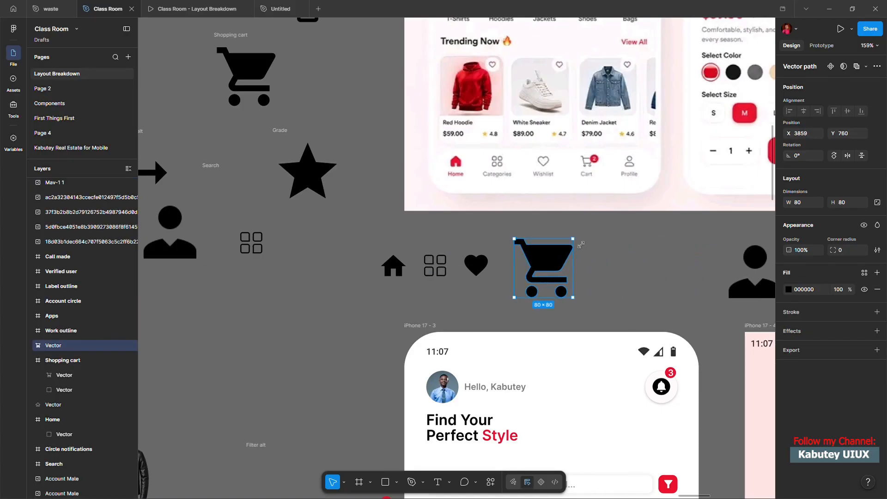
drag(581, 245, 499, 241)
scroll(531, 274, up, 5)
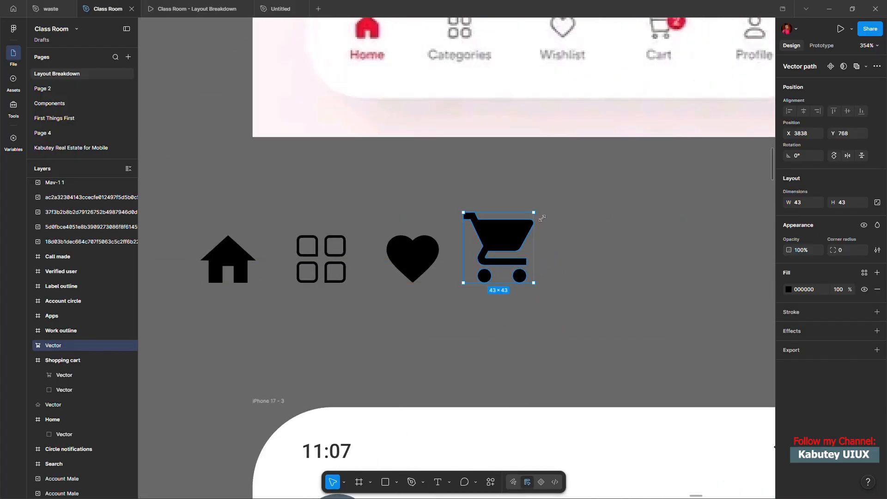
drag(542, 218, 509, 242)
scroll(480, 264, up, 5)
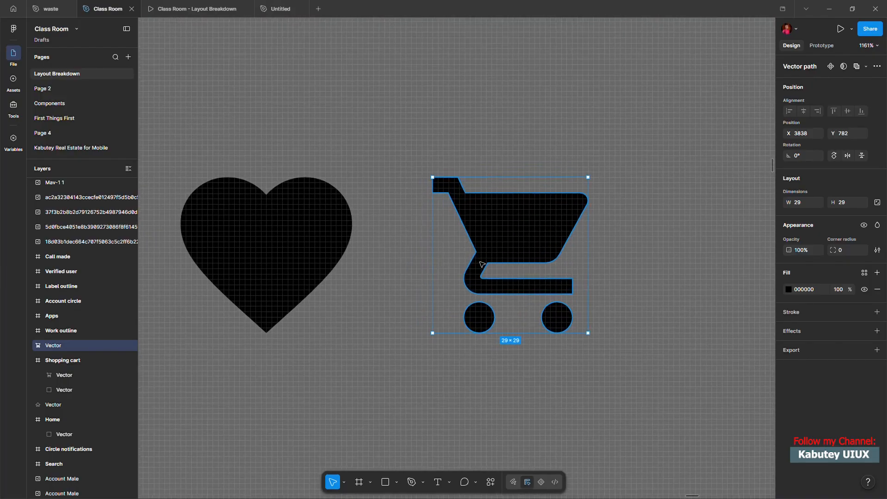
scroll(473, 308, up, 1)
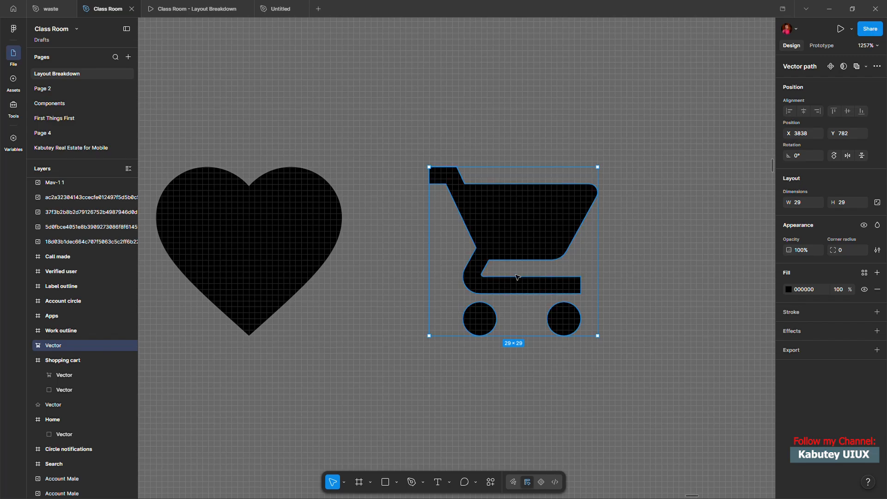
scroll(539, 292, down, 9)
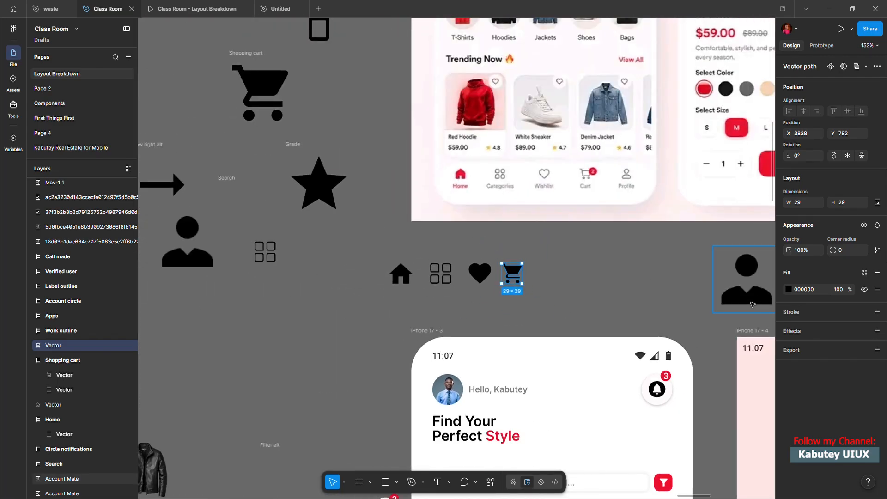
Delete the filled person image from the icon row and place a copy of the Account circle icon beside the cart instead.
drag(748, 303, 594, 294)
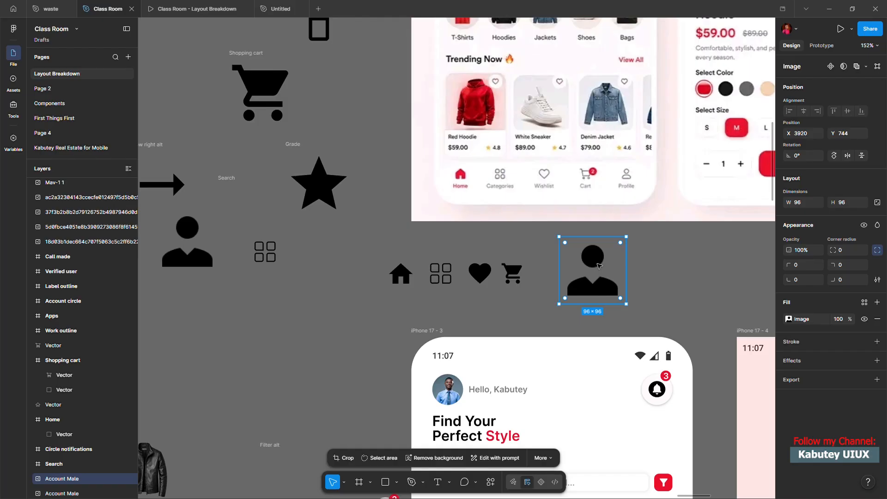
key(Delete)
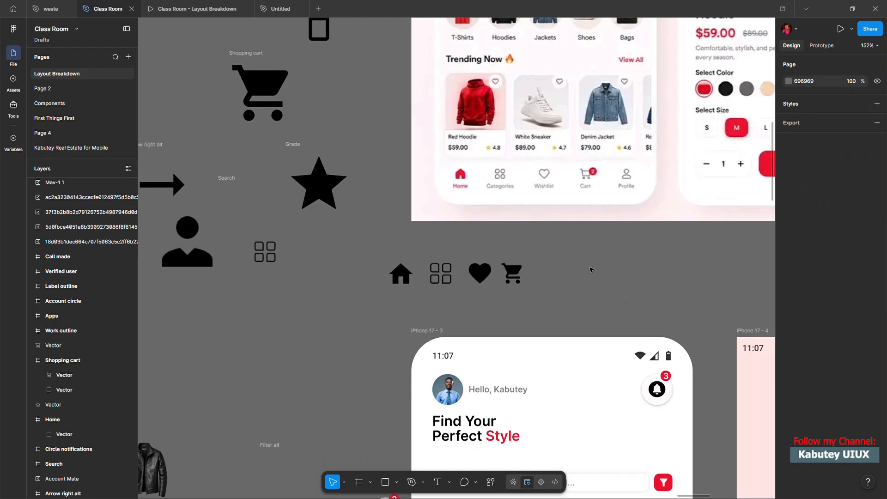
ctrl+scroll(553, 309, down, 5)
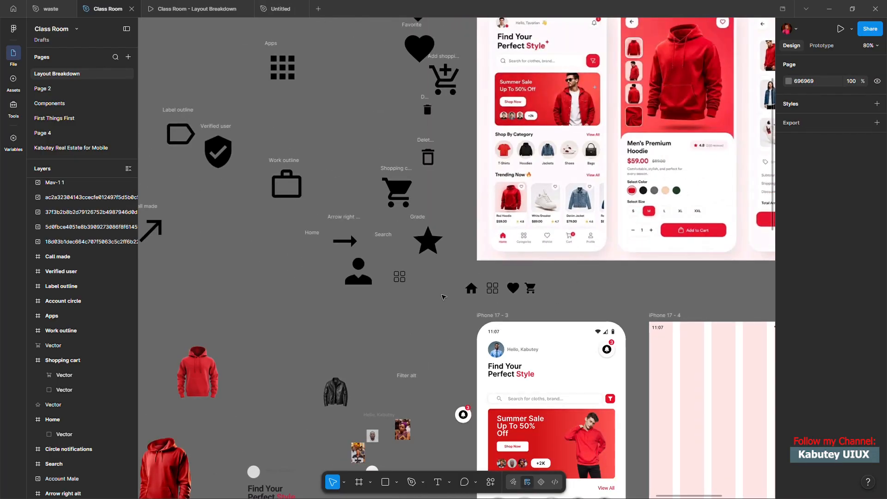
ctrl+scroll(443, 297, down, 3)
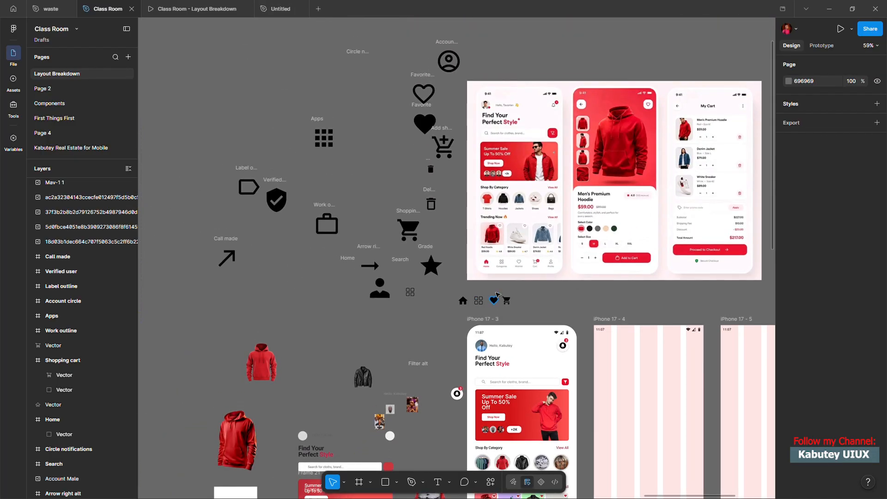
scroll(498, 293, up, 1)
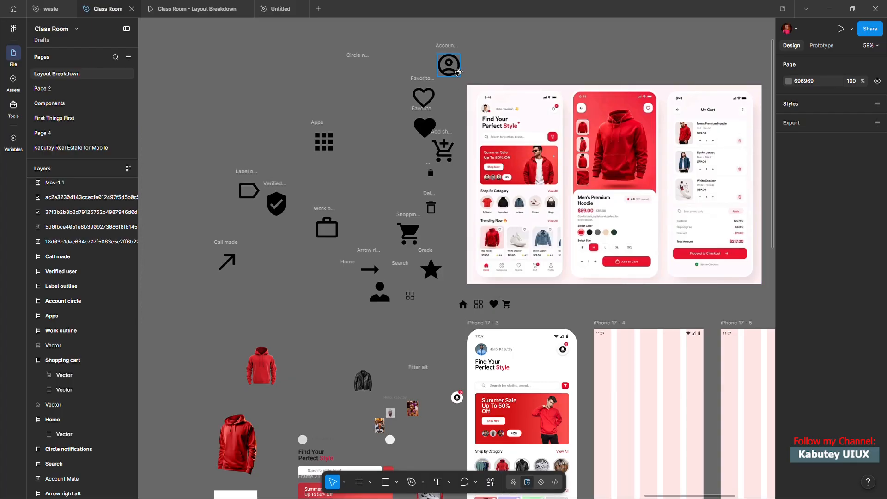
drag(456, 71, 536, 304)
Scale the copied account circle icon to 29 × 29, aligned with the other icons at Y 782.
scroll(520, 310, up, 10)
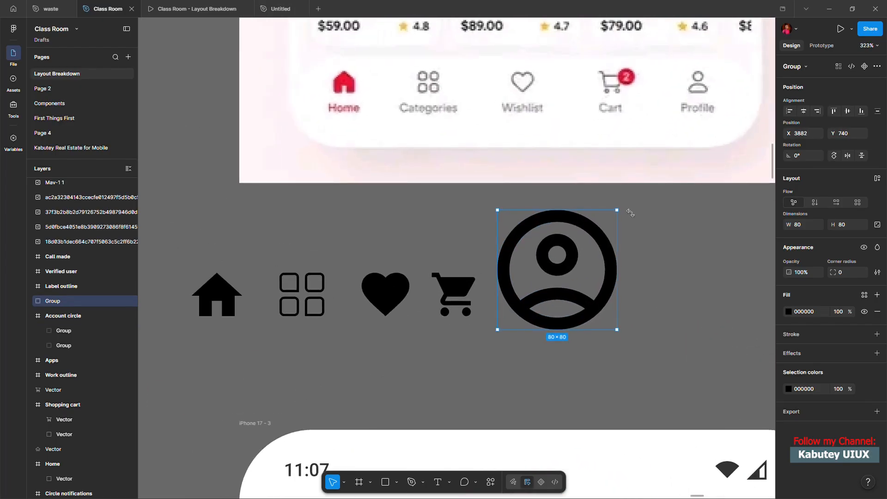
drag(626, 217, 560, 297)
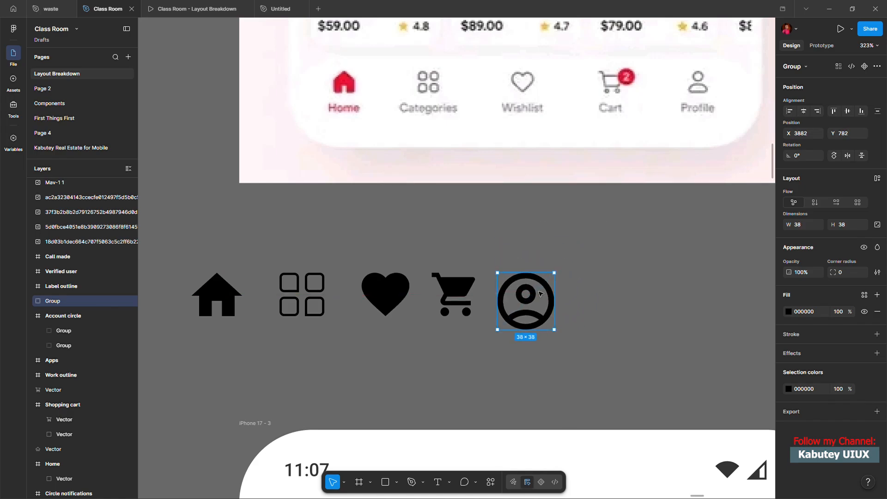
scroll(493, 289, up, 5)
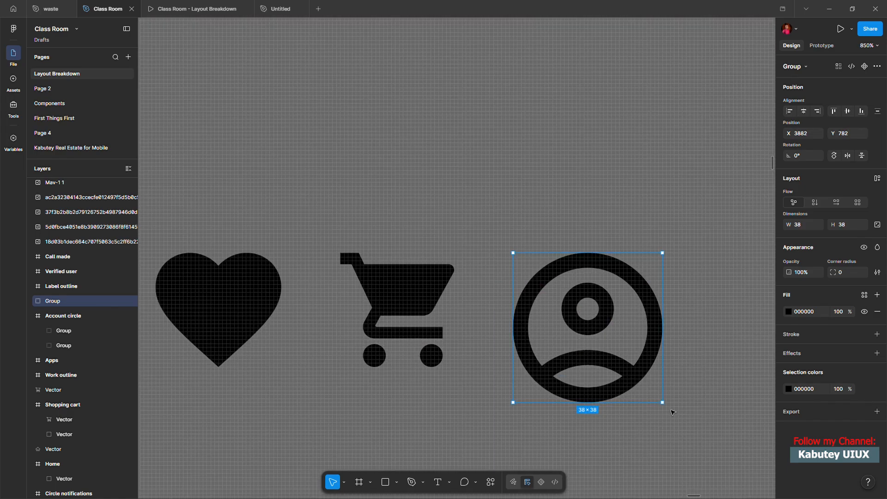
drag(671, 411, 593, 372)
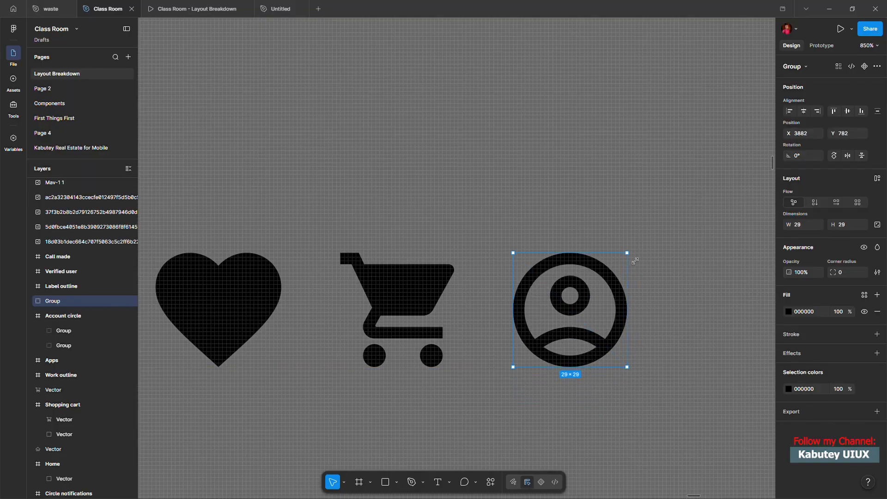
drag(635, 261, 634, 261)
scroll(604, 315, down, 8)
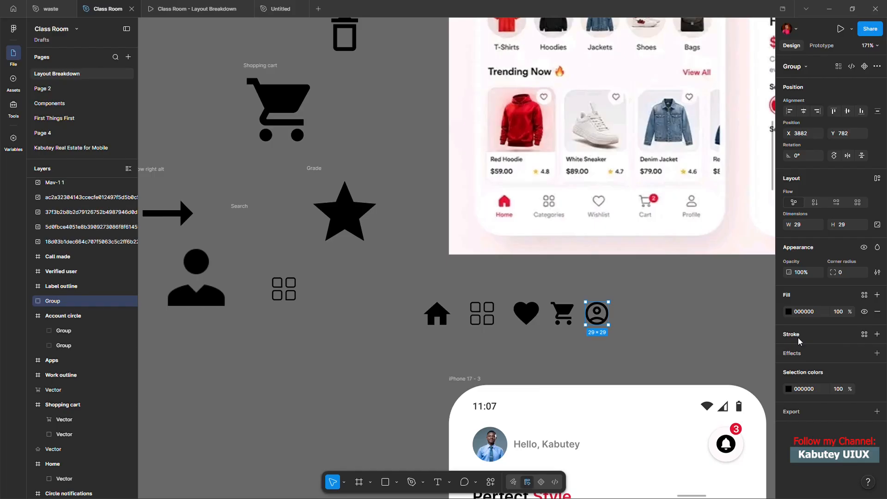
Replace the fill of the small account circle icon in the row with a black (000000) inside stroke of weight 1.
click(877, 312)
click(877, 314)
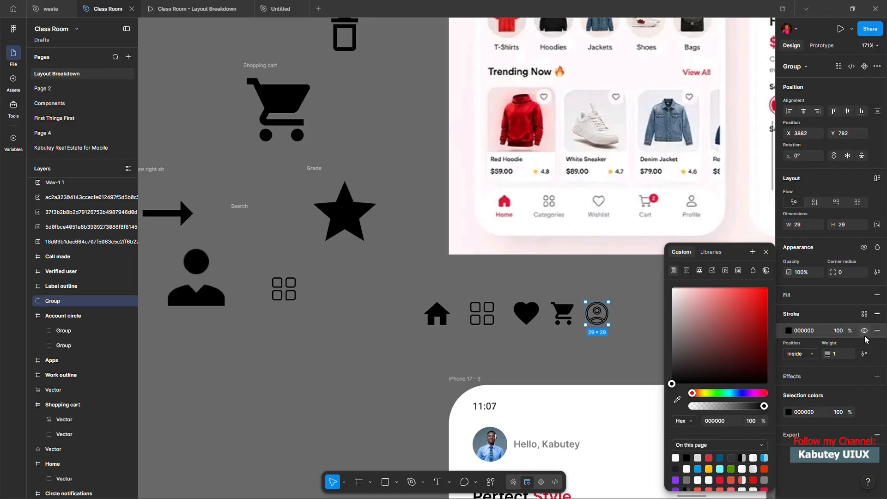
scroll(615, 326, up, 5)
scroll(583, 372, down, 5)
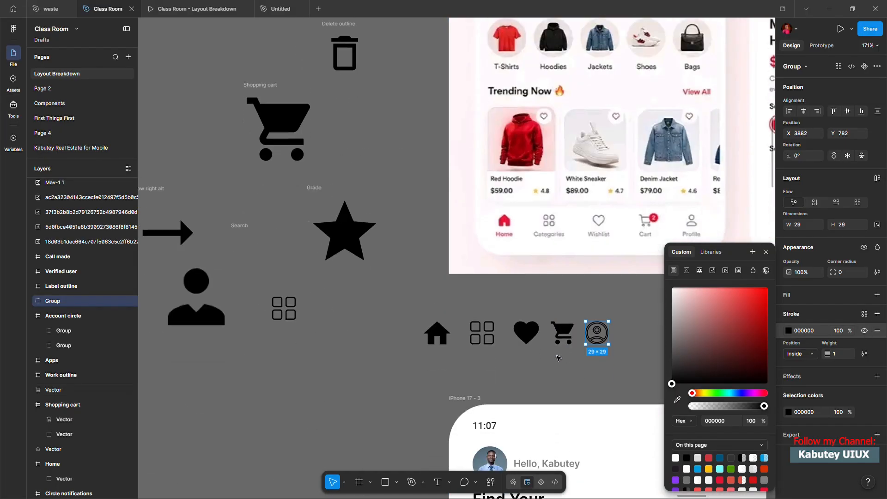
scroll(614, 351, up, 4)
scroll(605, 301, up, 3)
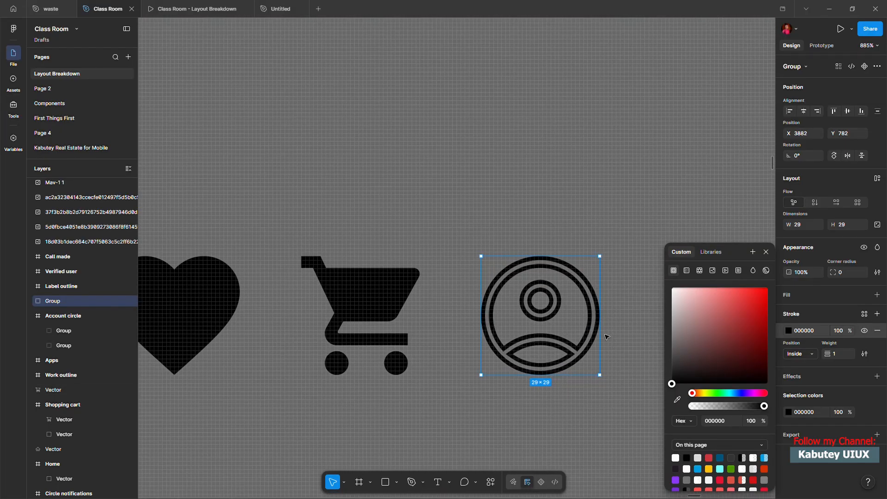
scroll(471, 299, down, 8)
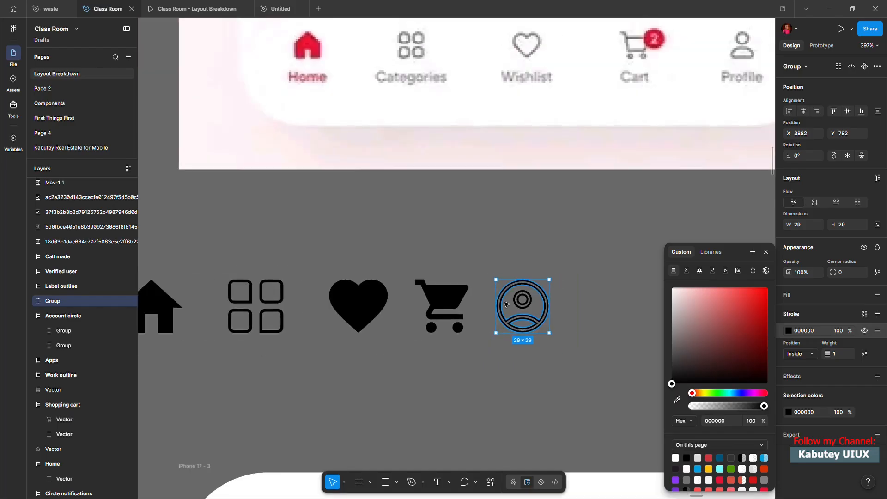
scroll(509, 307, down, 3)
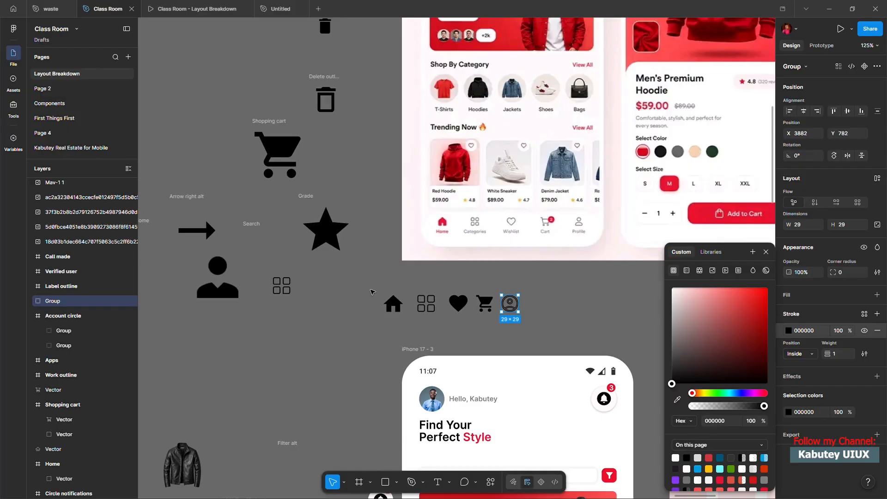
Try to open the Material Design Icons plugin to find another profile icon.
scroll(436, 313, down, 10)
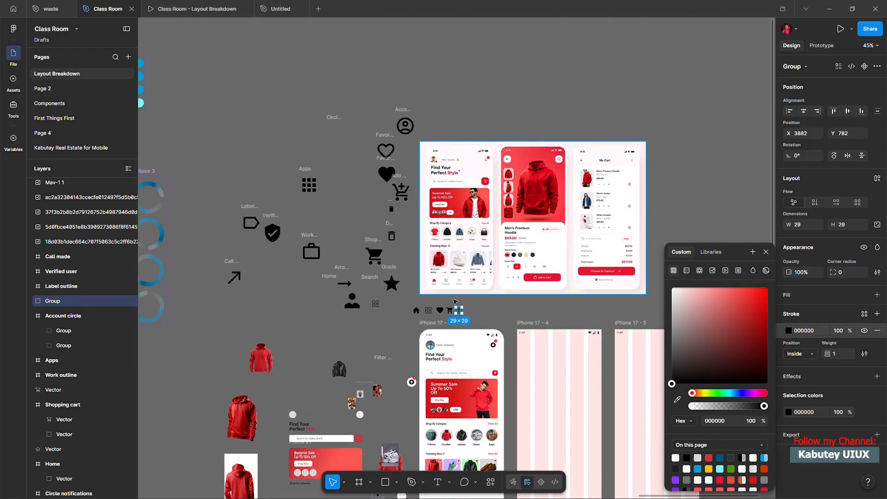
scroll(457, 303, up, 10)
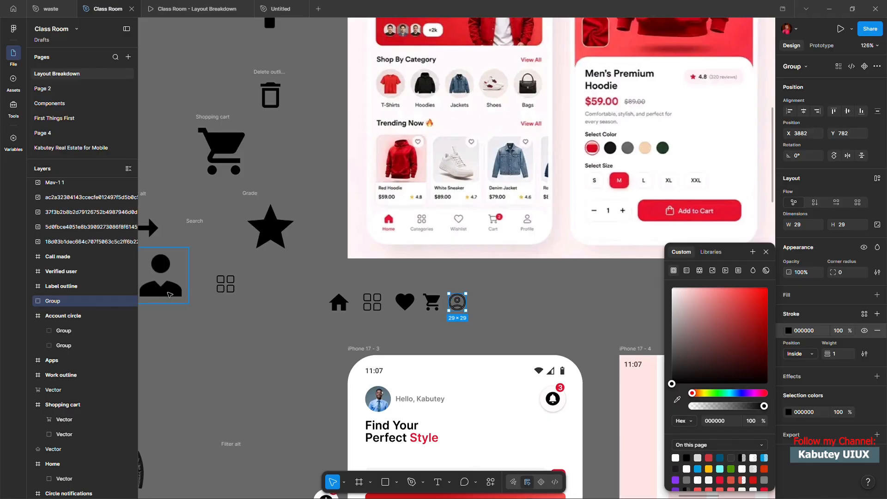
right_click(223, 343)
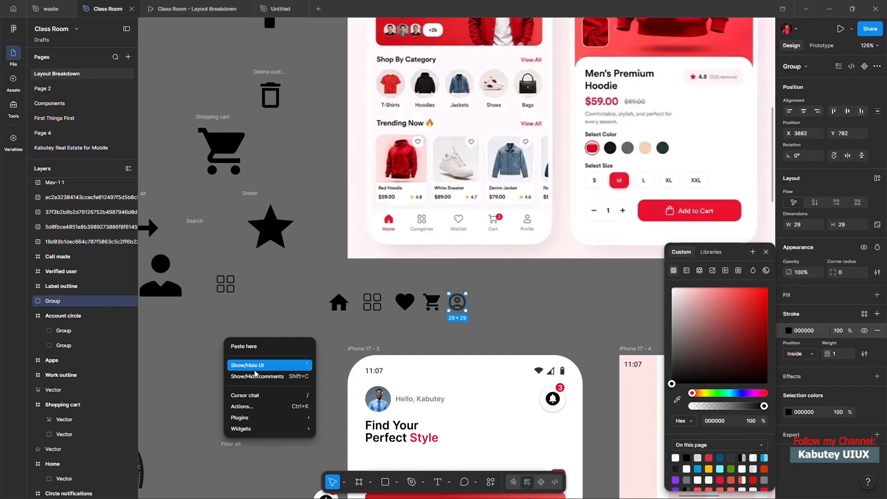
mouse_move(286, 417)
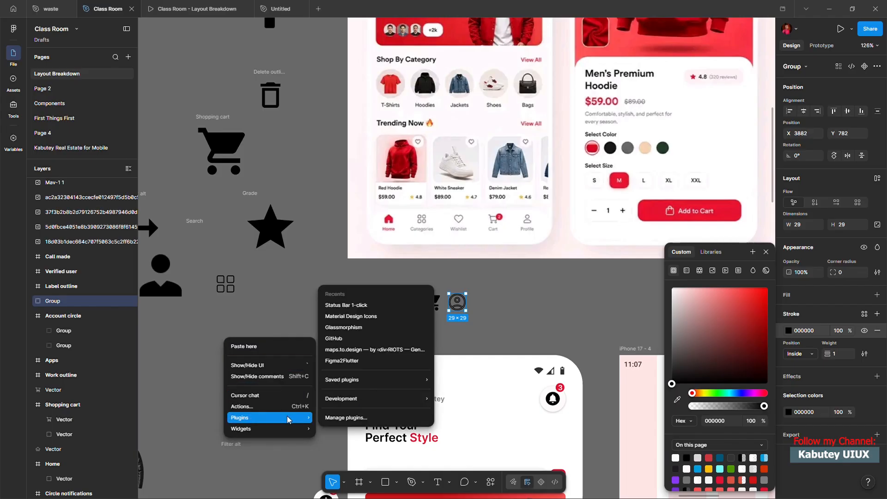
click(351, 318)
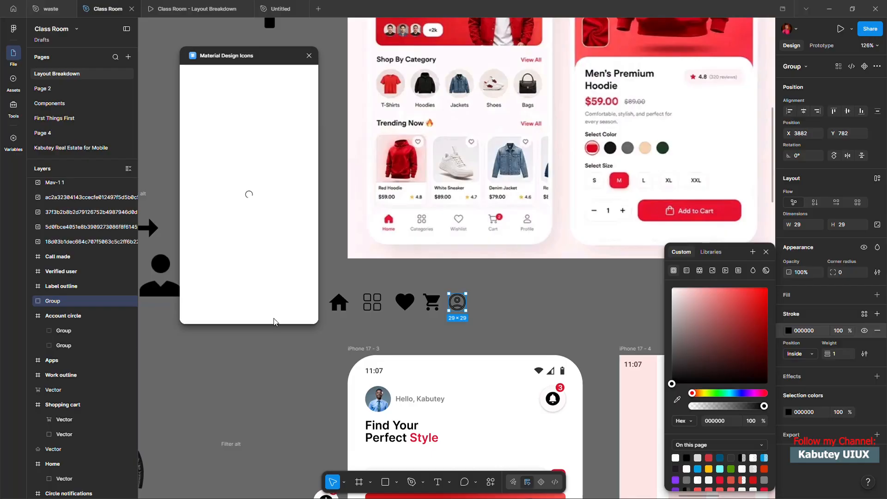
Search all tools for "profile icon" and run the Search function of the IconScout plugin.
click(13, 104)
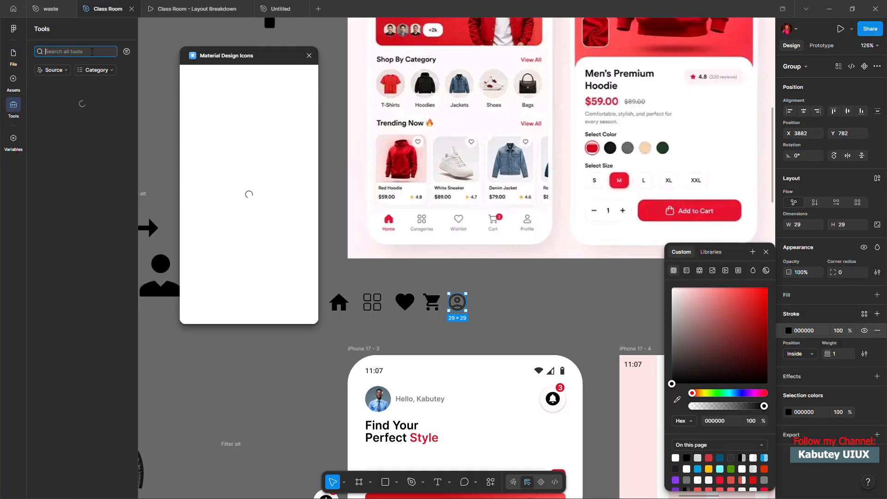
text(profile icon)
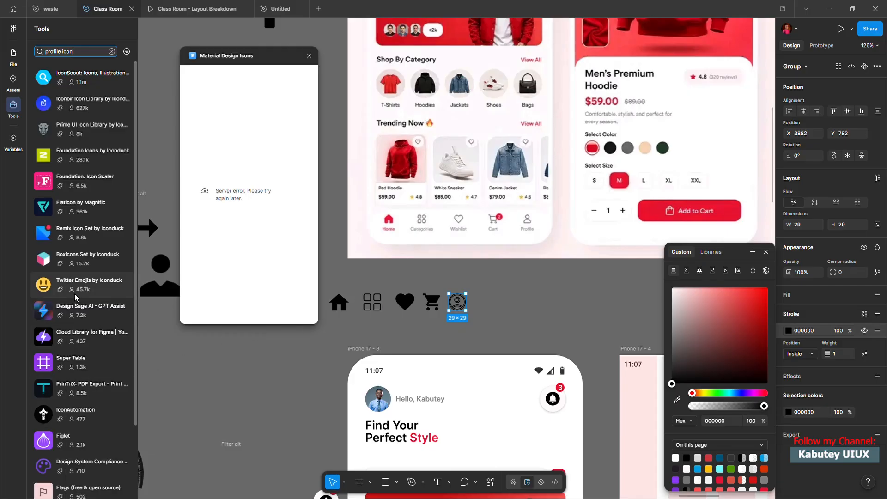
click(90, 71)
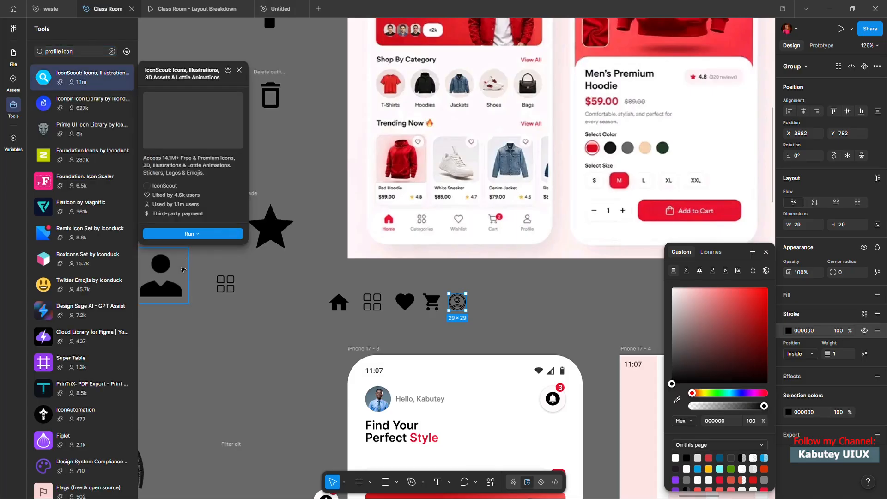
click(198, 234)
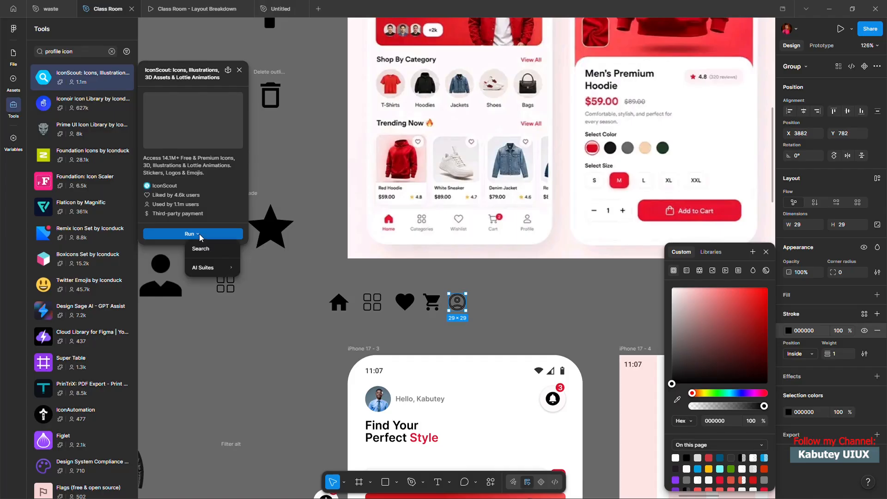
click(172, 231)
click(176, 234)
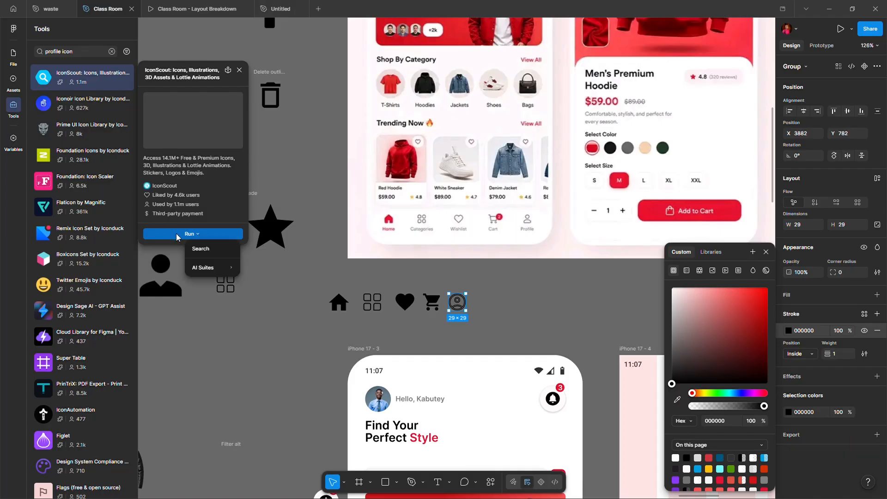
click(215, 250)
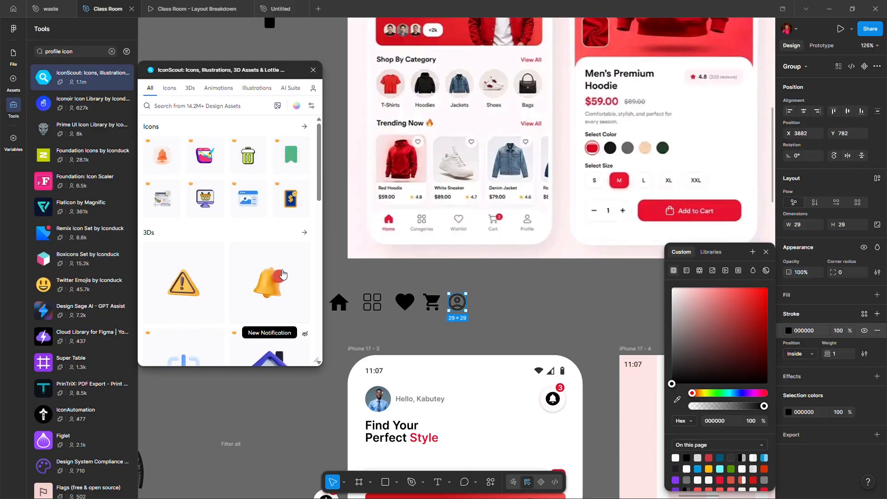
Browse IconScout's general assets and its Icons category for a suitable profile icon, and close the plugin.
scroll(260, 299, down, 1)
scroll(260, 299, down, 5)
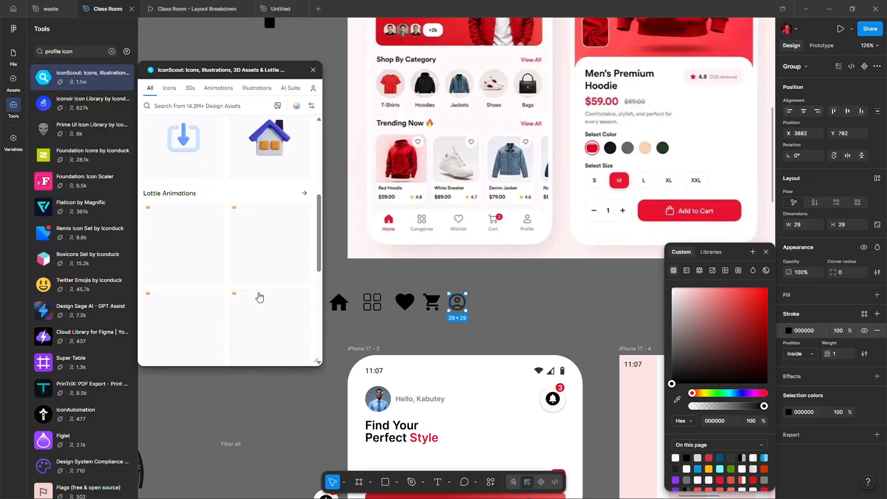
scroll(259, 297, up, 1)
scroll(258, 297, up, 3)
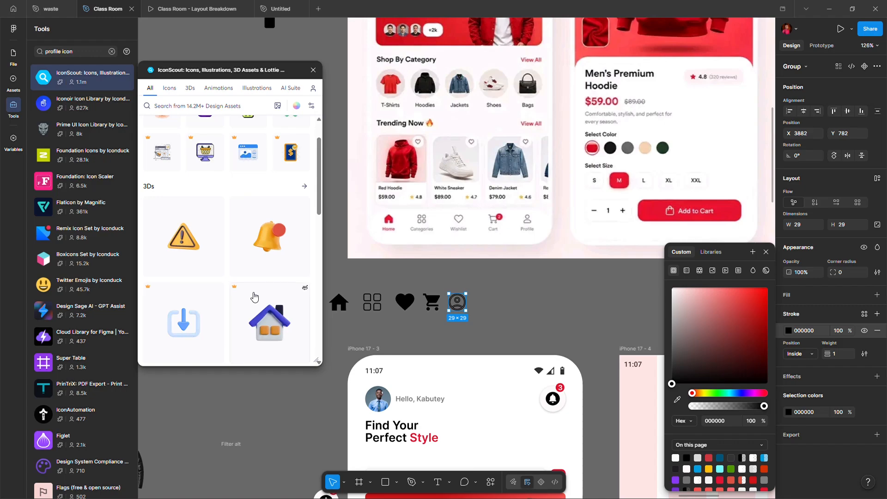
scroll(250, 296, down, 3)
scroll(251, 296, down, 4)
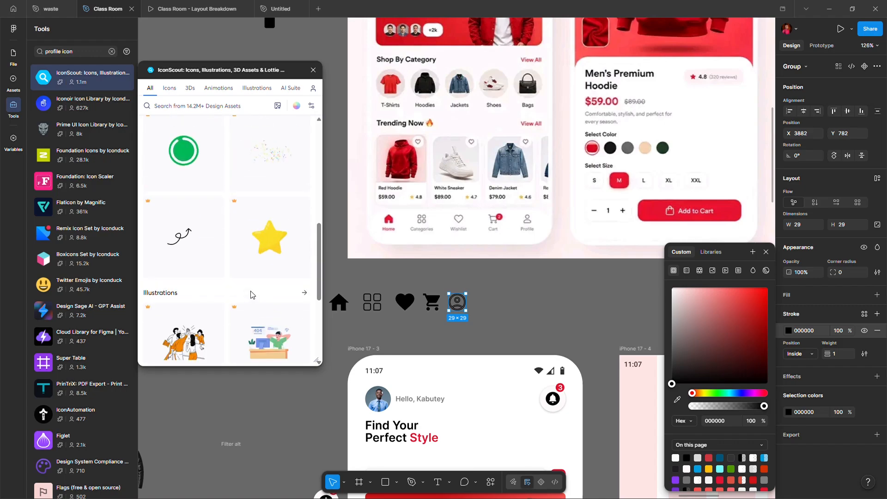
scroll(251, 294, down, 4)
scroll(250, 293, up, 10)
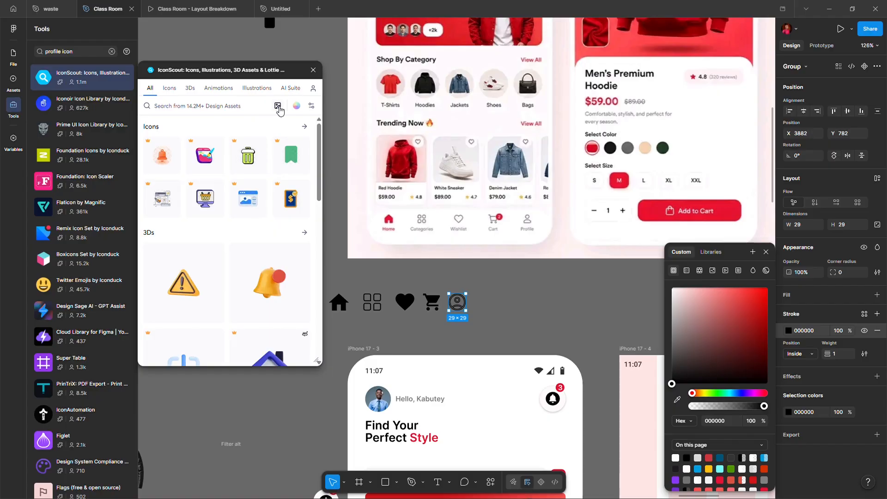
click(170, 88)
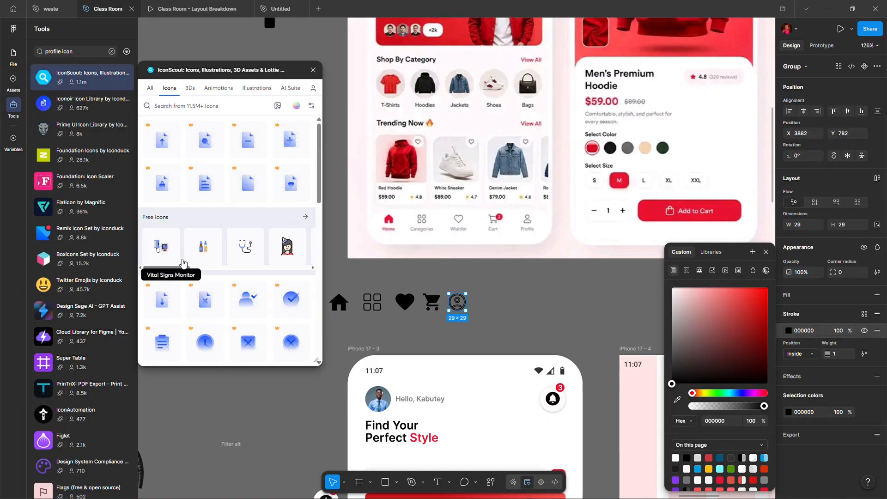
click(314, 72)
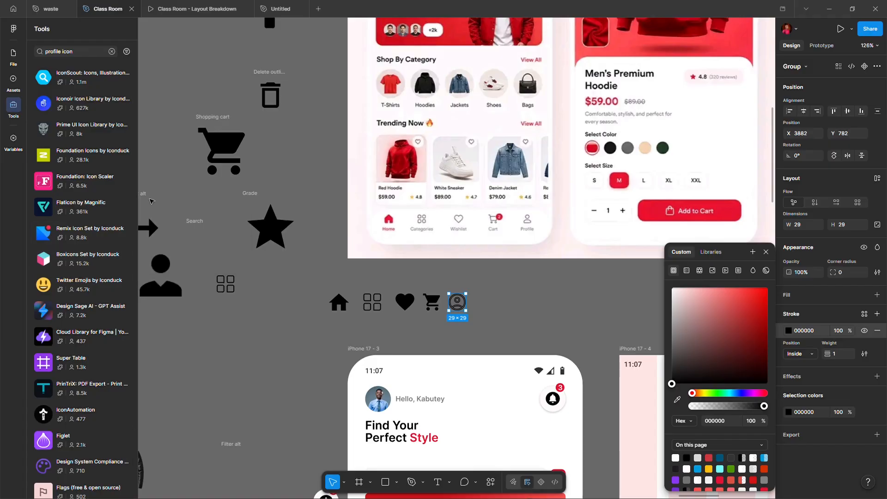
Look through the plugin results and the Recommended, UI kits, This file and Updates library sections for icons, and close the library manager.
scroll(80, 279, down, 2)
scroll(80, 280, up, 2)
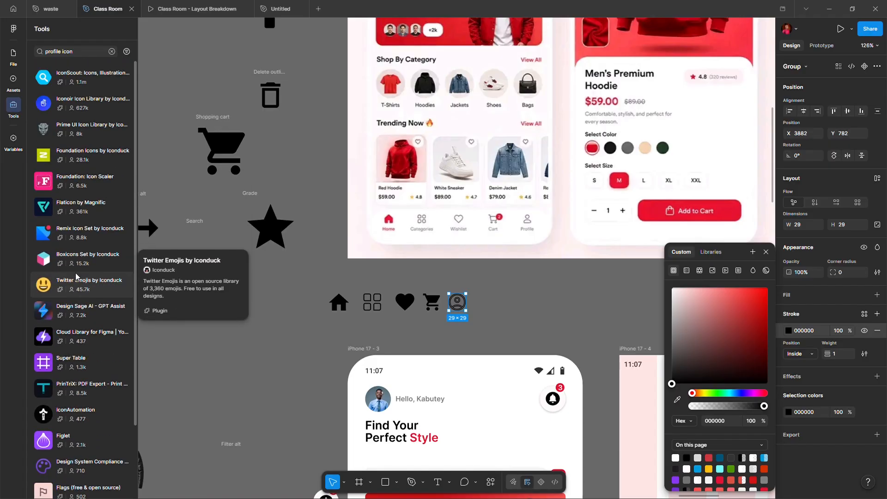
click(10, 93)
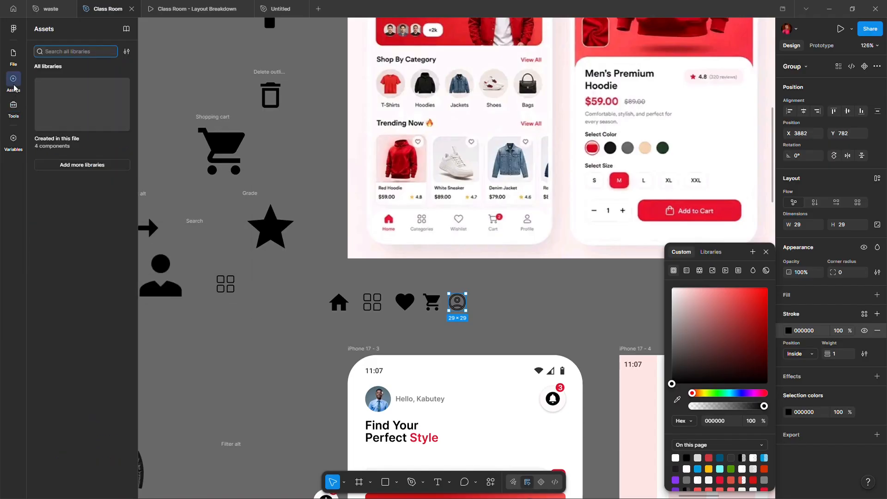
click(94, 167)
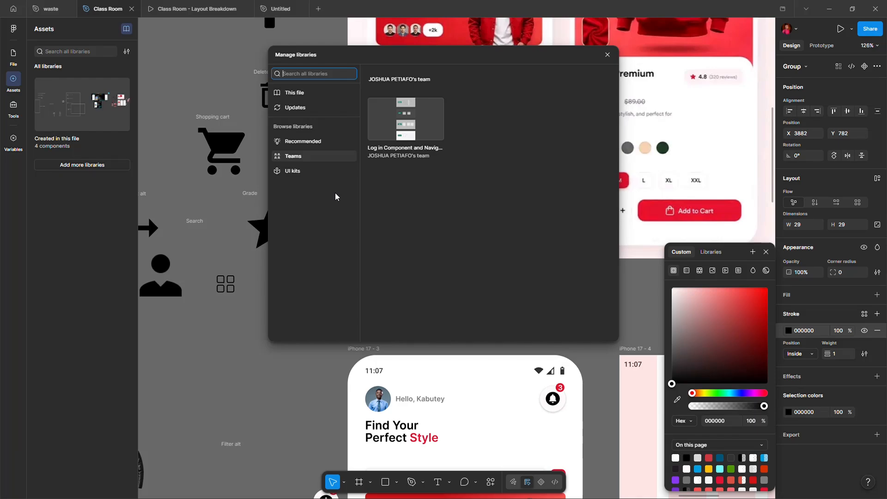
click(317, 143)
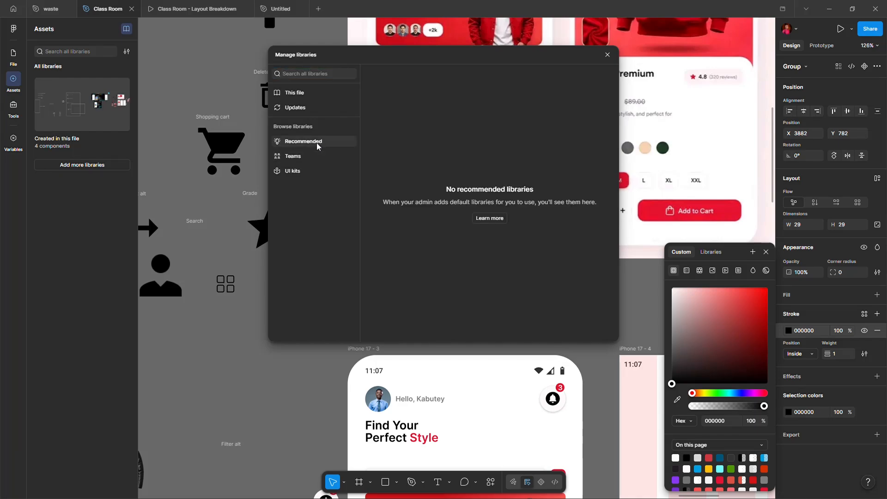
click(301, 172)
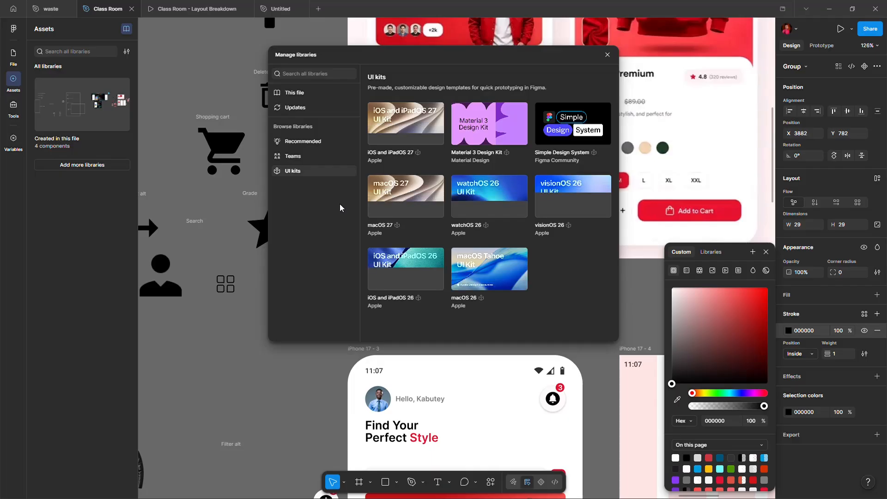
click(313, 95)
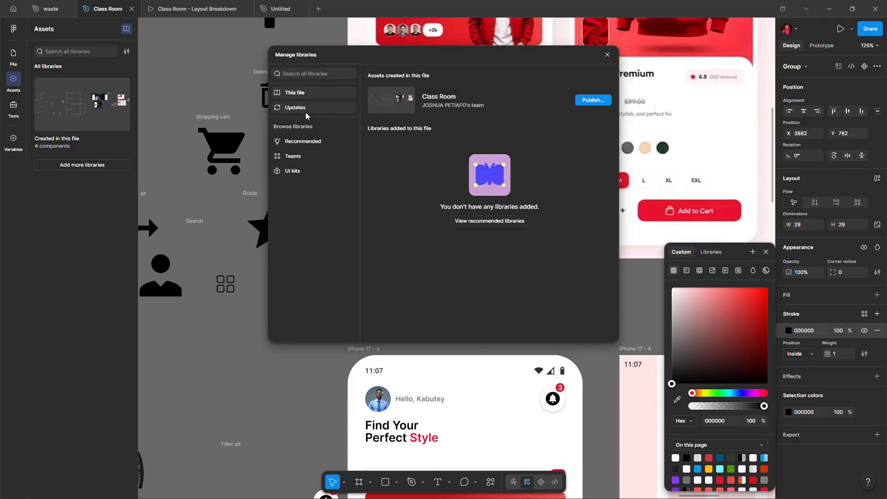
click(306, 110)
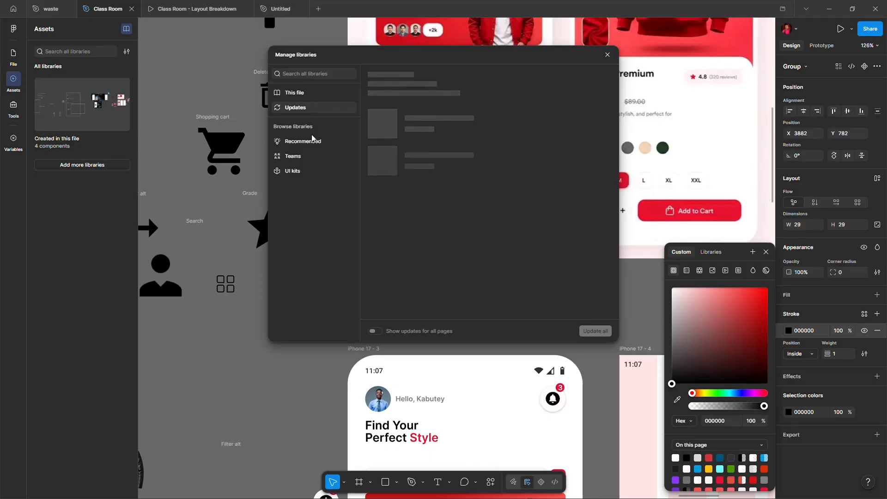
click(607, 54)
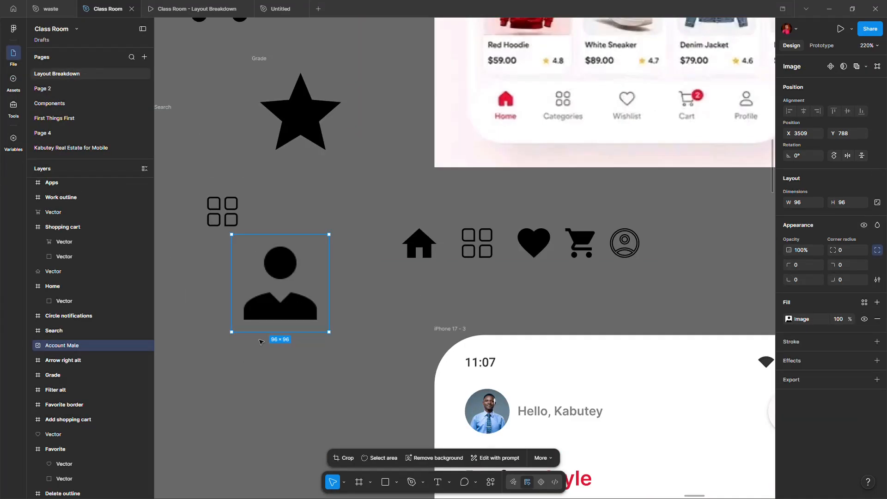
Draw a 32 × 32 circle matched to the filled person image's head and place it below the image at X 3541, Y 897.
key(l)
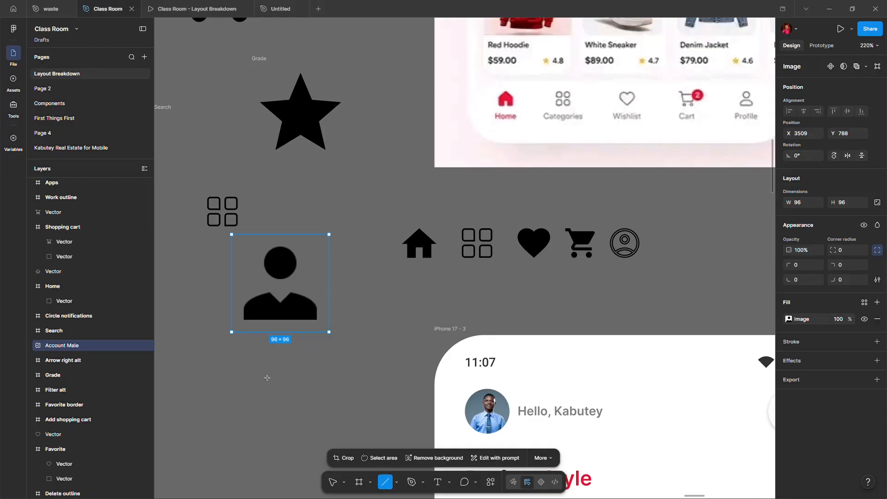
key(o)
drag(252, 362, 280, 391)
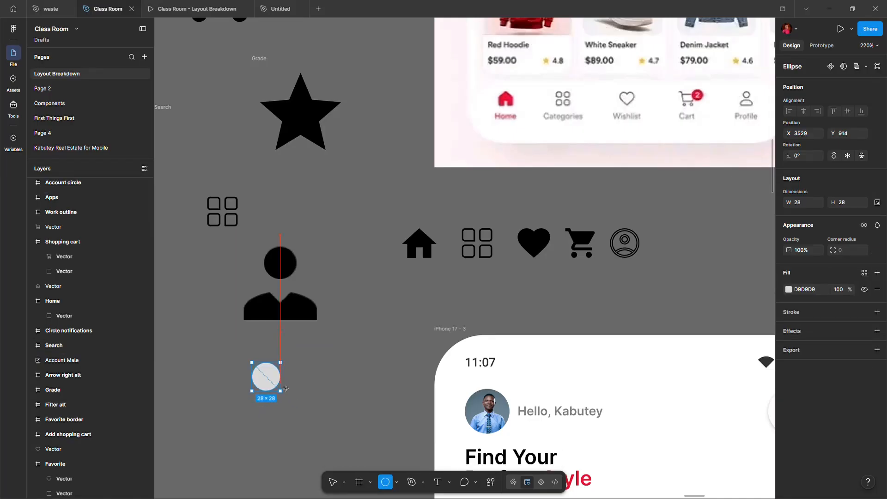
drag(265, 380, 304, 287)
key(alt)
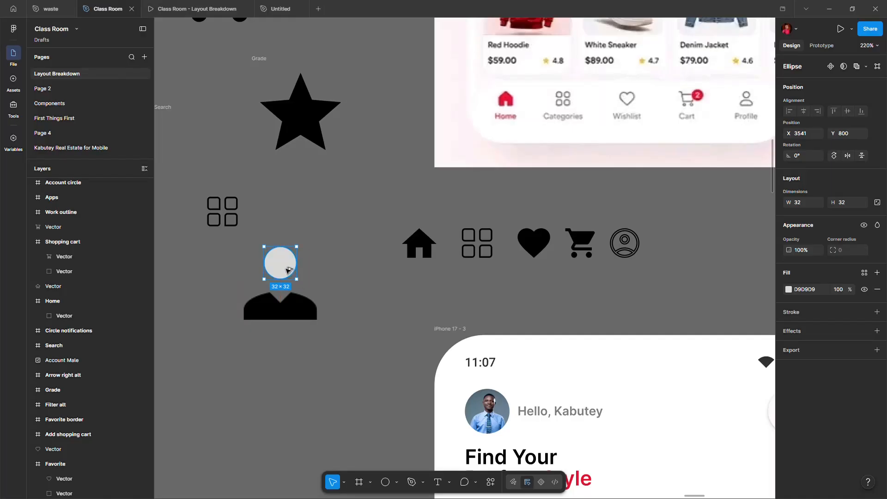
drag(286, 269, 280, 364)
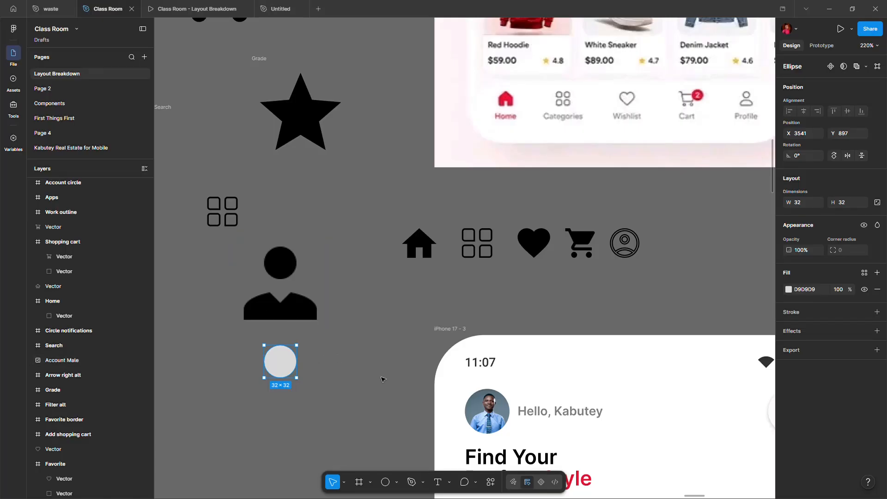
Draw a 72 × 27 rectangle over the person image's shoulders at X 3521, Y 845.
key(r)
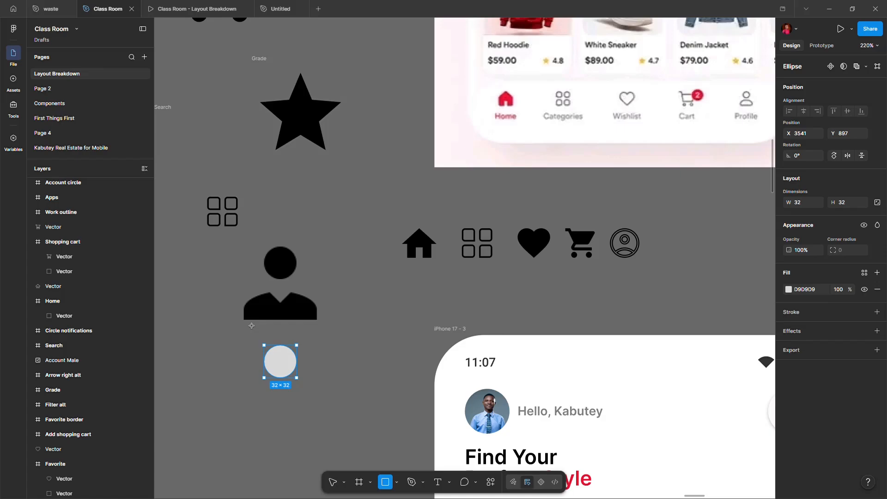
mouse_move(245, 320)
mouse_down()
mouse_move(323, 314)
mouse_move(324, 300)
mouse_up()
scroll(264, 354, up, 5)
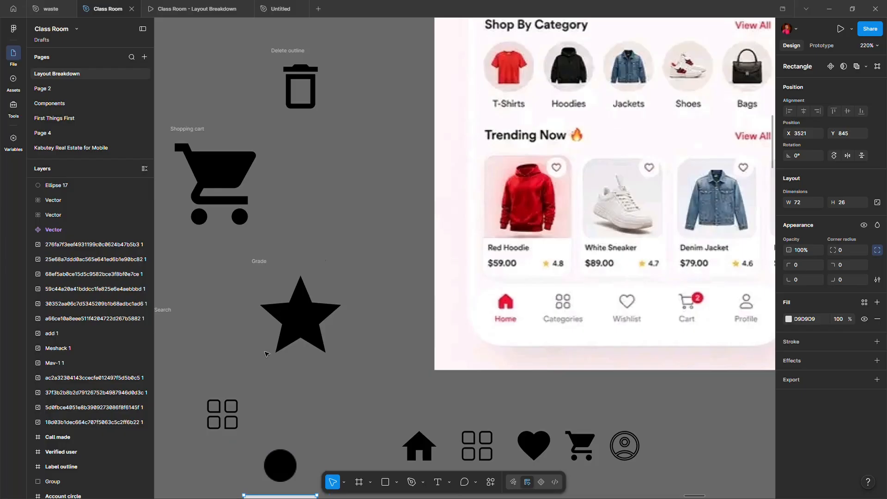
scroll(265, 354, down, 2)
scroll(268, 365, up, 5)
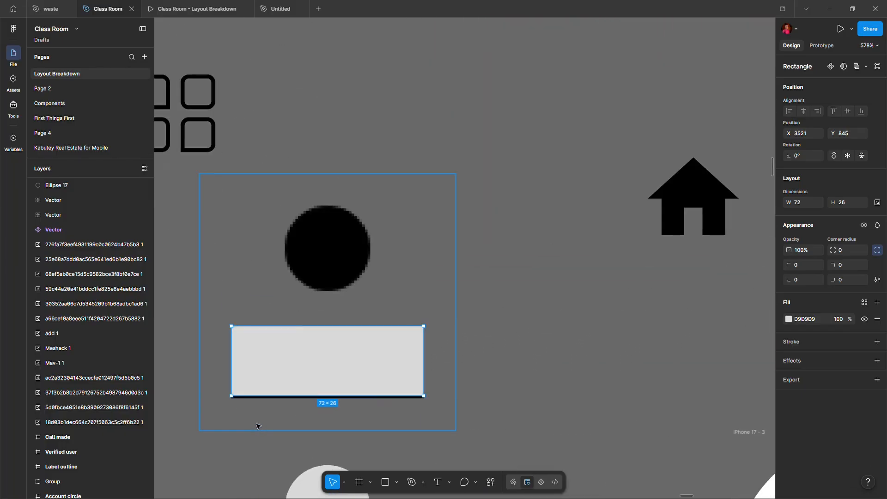
scroll(279, 386, up, 3)
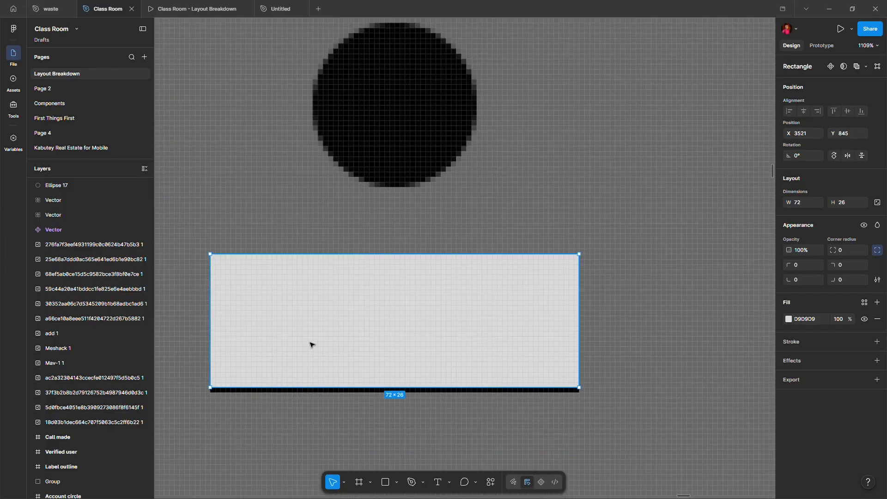
drag(311, 344, 310, 348)
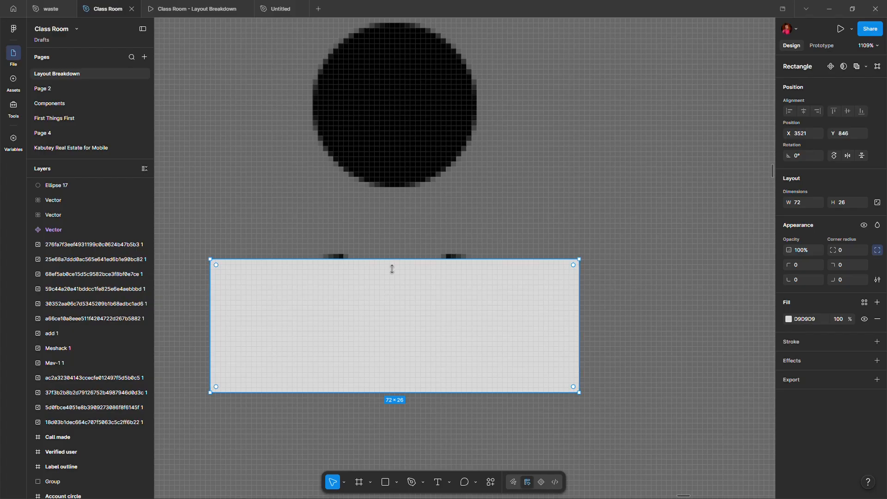
drag(394, 264, 394, 259)
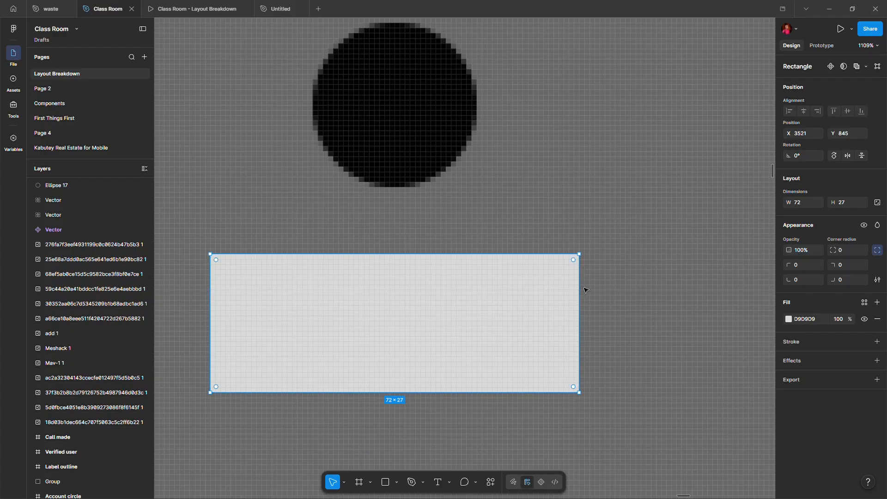
double_click(576, 262)
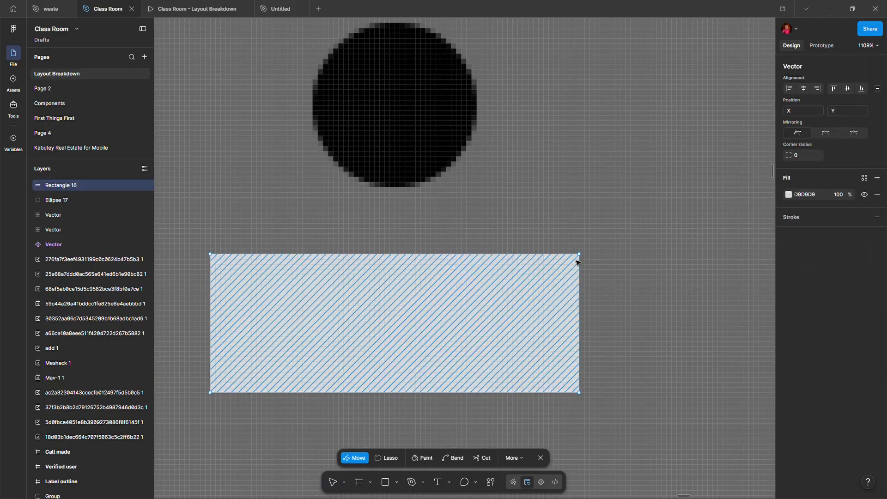
double_click(625, 257)
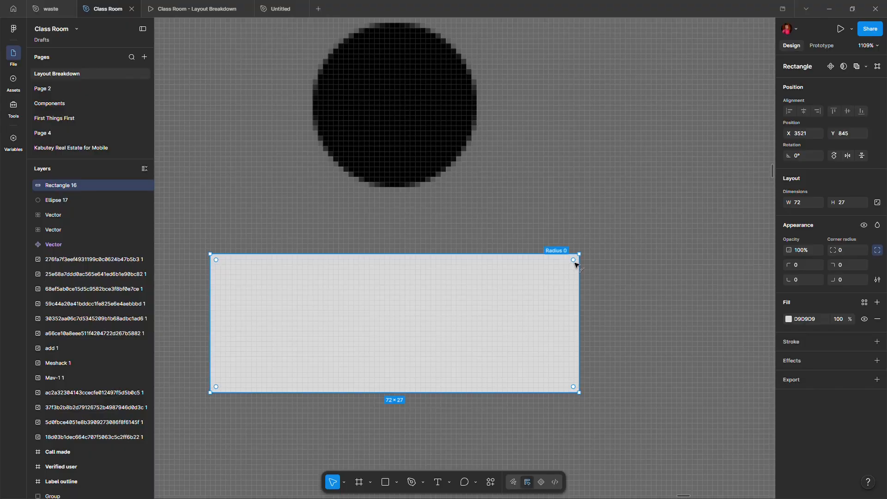
drag(574, 259, 557, 275)
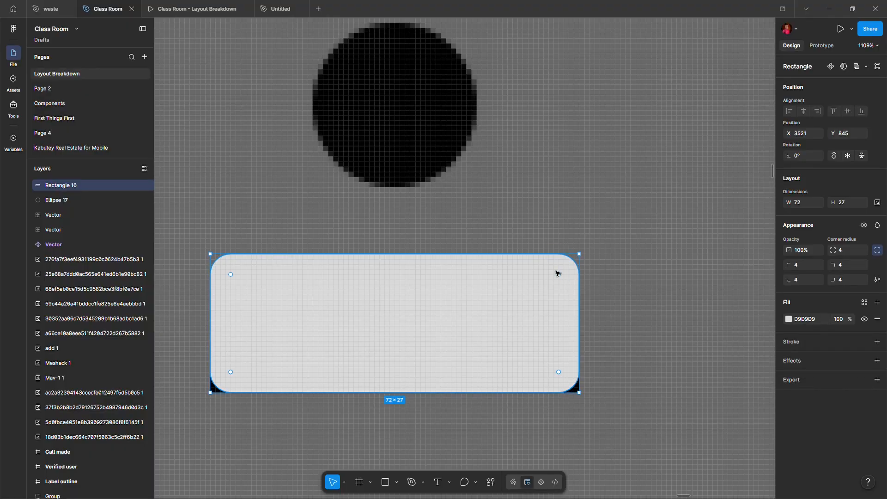
key(ctrl+z)
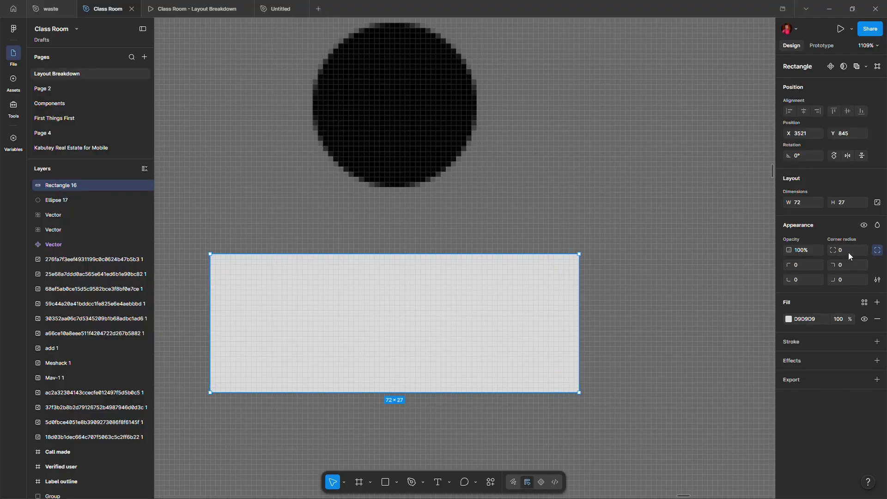
Set the rectangle's bottom corner radii to 0 and round both top corners into shoulders, giving the top-right corner a radius of 32.
mouse_move(528, 278)
drag(578, 264, 528, 275)
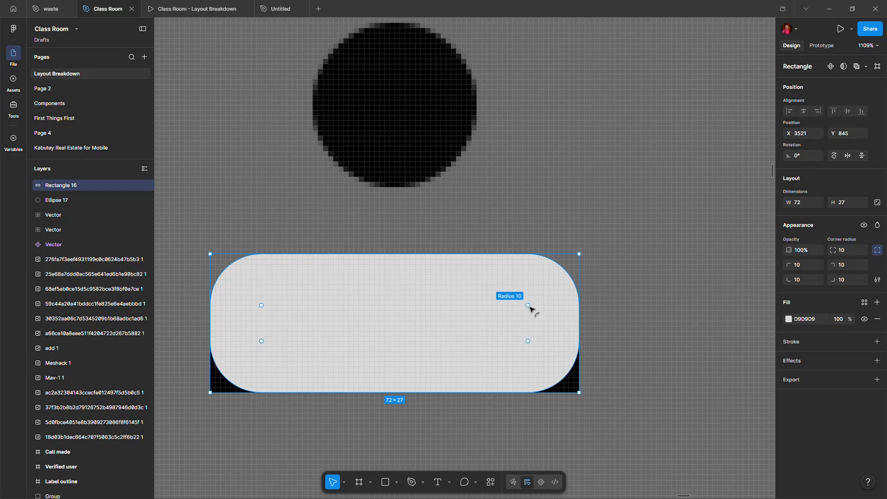
drag(530, 307, 454, 341)
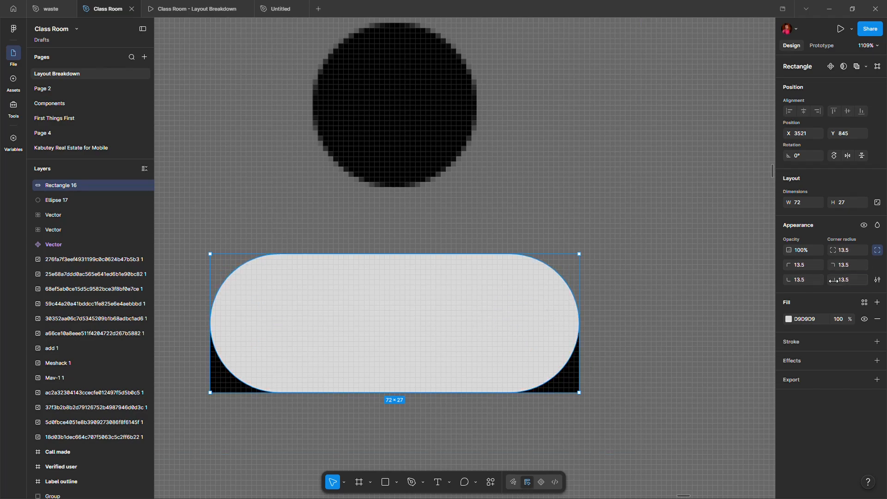
drag(834, 281, 606, 293)
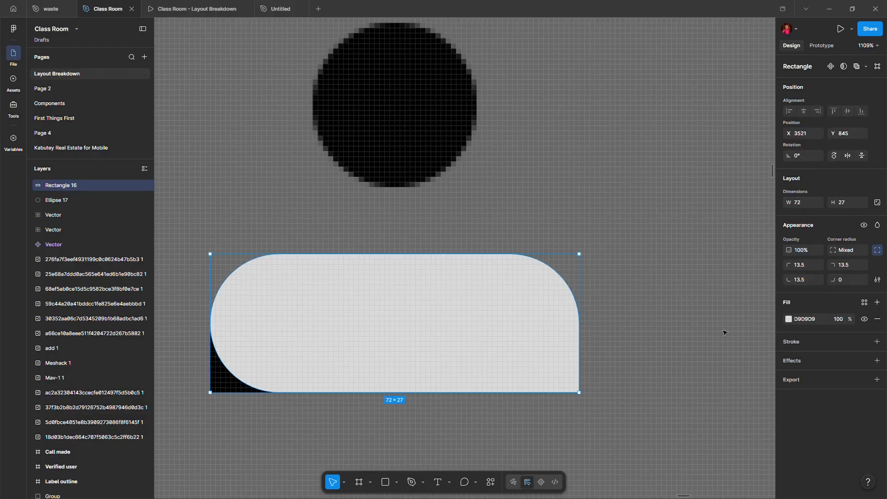
drag(793, 281, 632, 301)
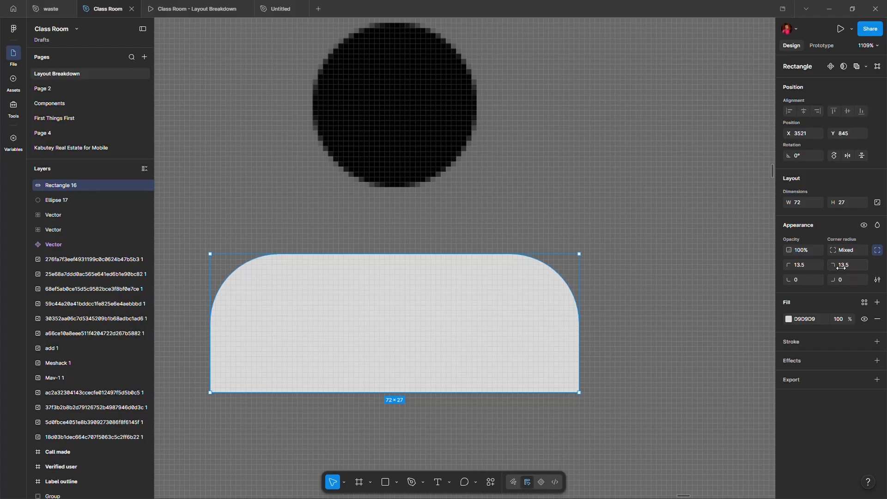
drag(841, 265, 114, 247)
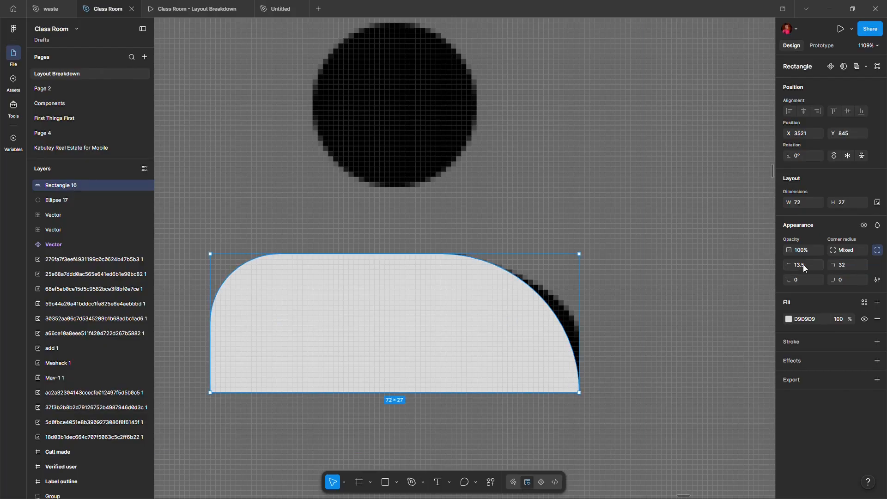
drag(804, 268, 81, 268)
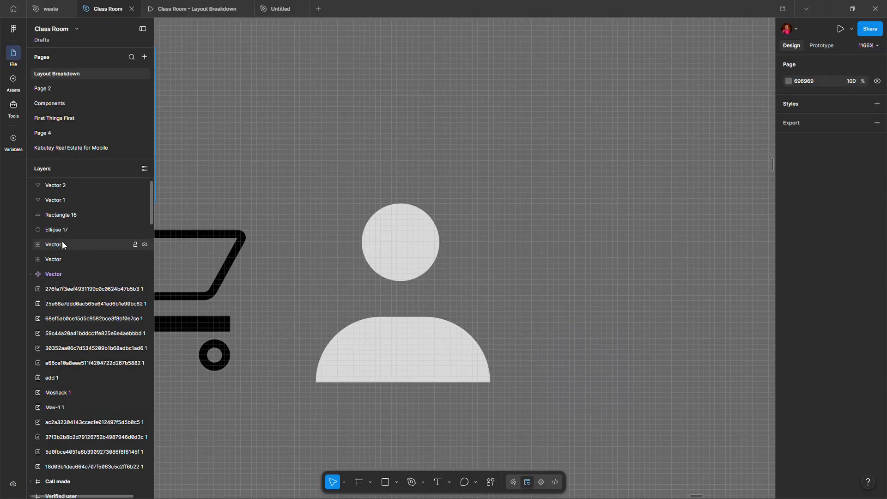
Fill the Vector 1 triangle with D9D9D9 and move it further right of the drawn person shape.
click(62, 244)
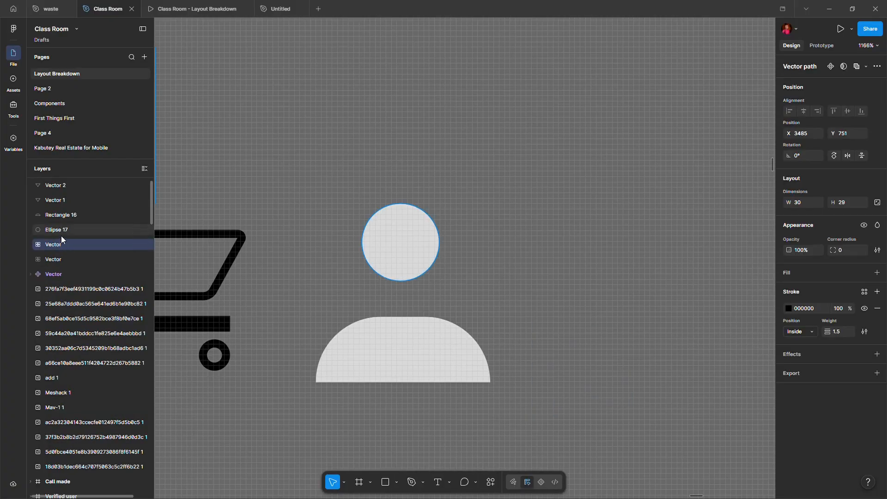
click(58, 204)
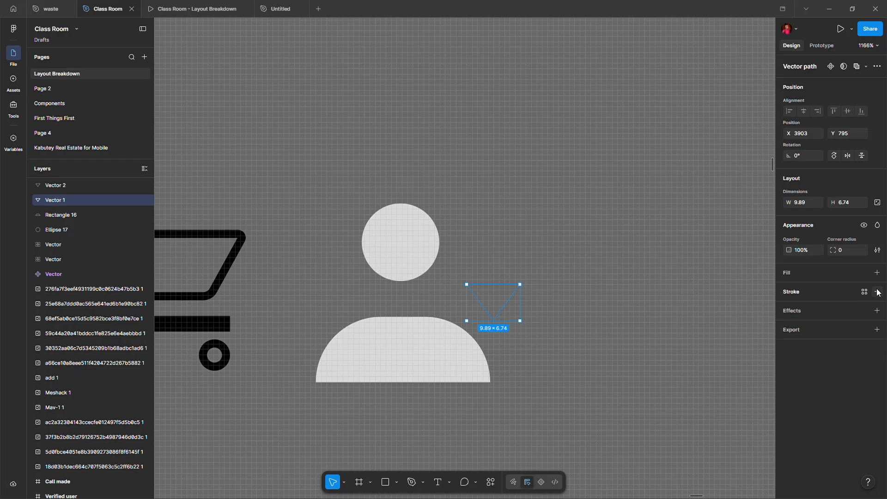
click(877, 273)
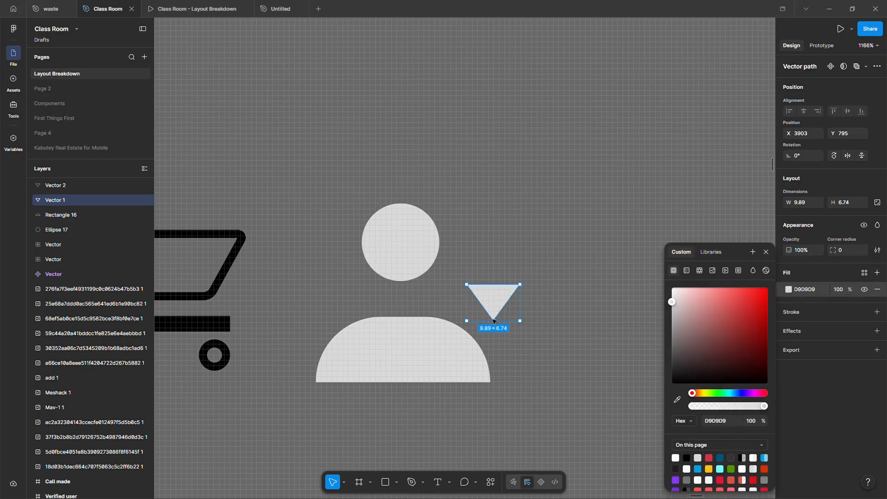
drag(491, 300, 591, 306)
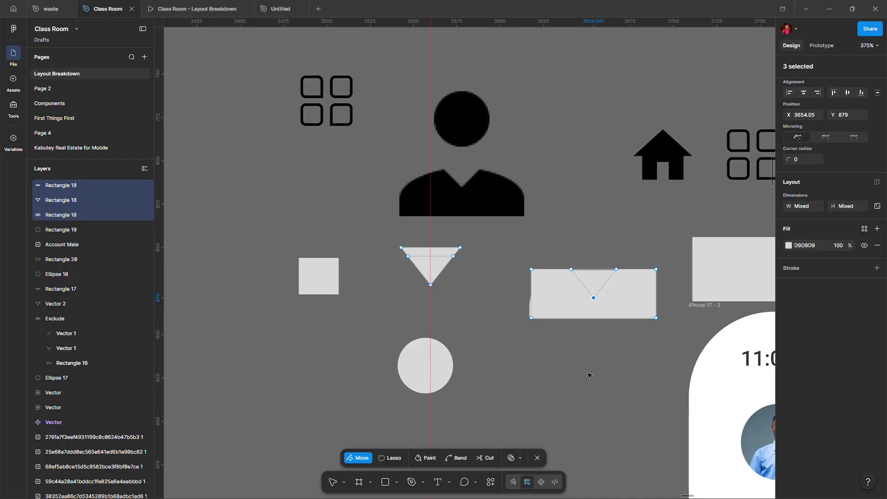
Align the two overlapping 72-wide shapes by horizontal centres and top edges, and move them to X 3592, Y 870.
key(Escape)
click(653, 377)
drag(660, 379, 535, 282)
click(804, 111)
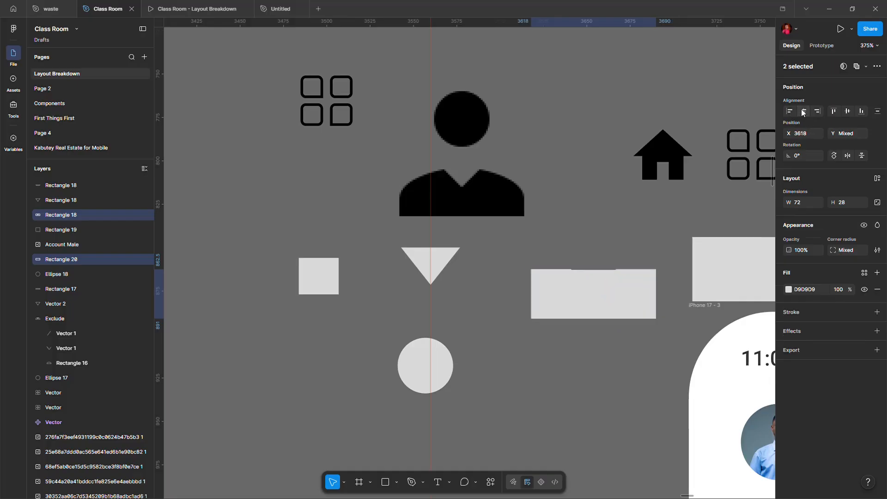
click(612, 362)
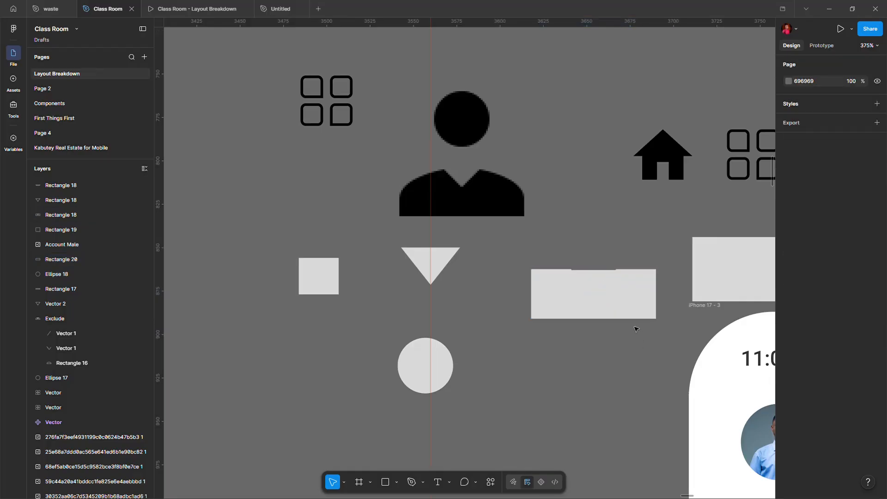
drag(660, 374, 537, 274)
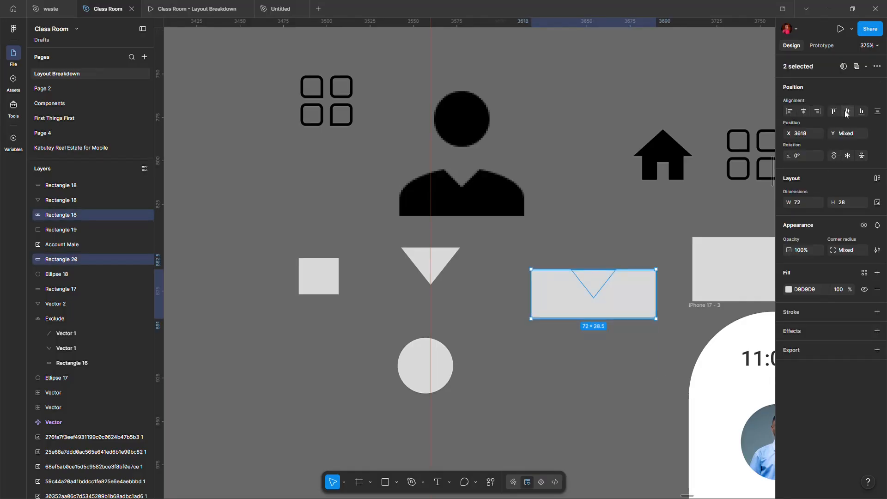
click(834, 112)
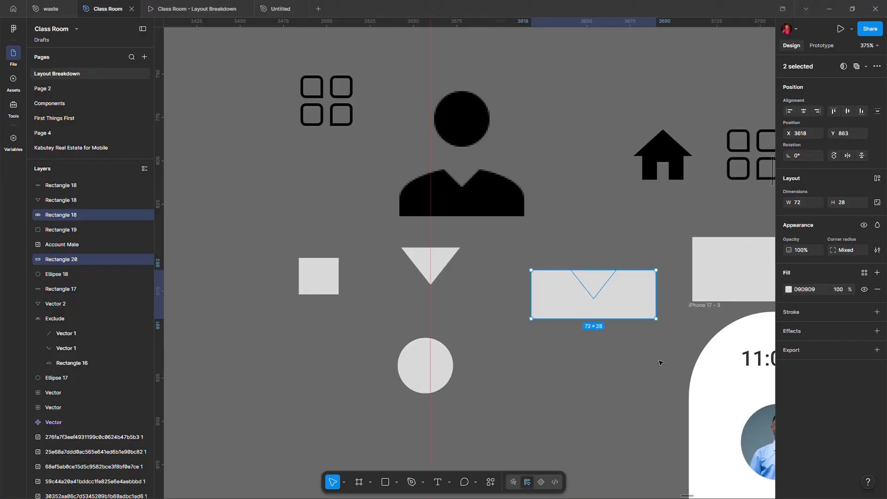
click(642, 386)
drag(658, 354, 543, 302)
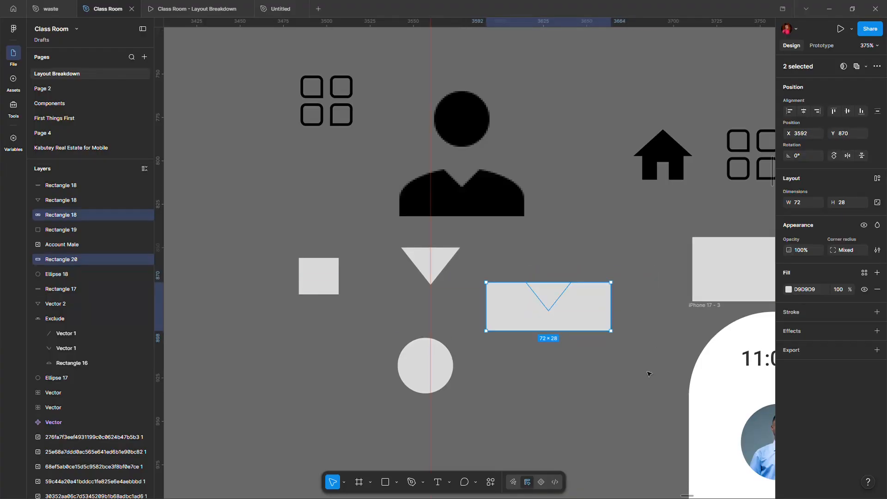
Try the Exclude and Subtract boolean operations on the two overlapping 72-wide shapes, undoing each.
key(ctrl+alt+x)
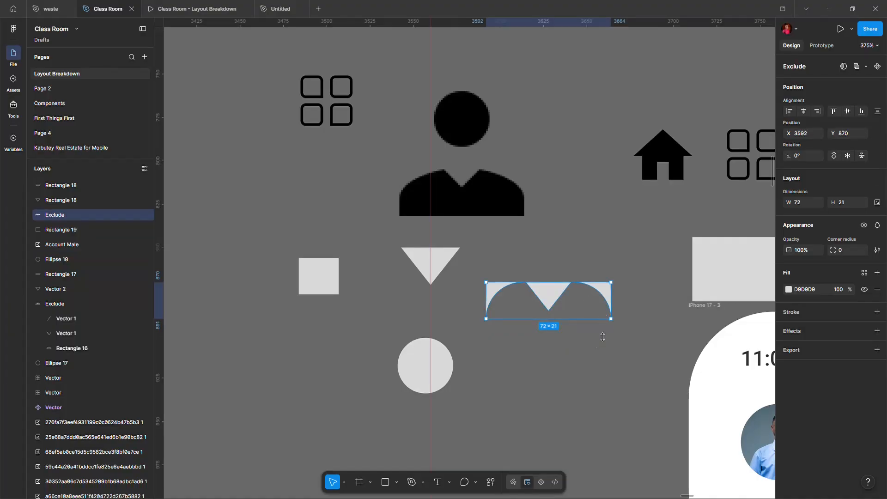
key(ctrl+z)
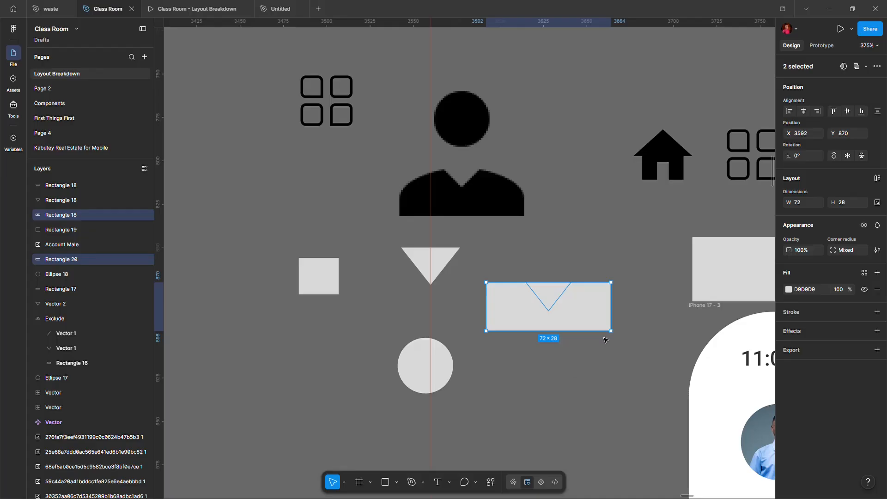
key(ctrl+alt+s)
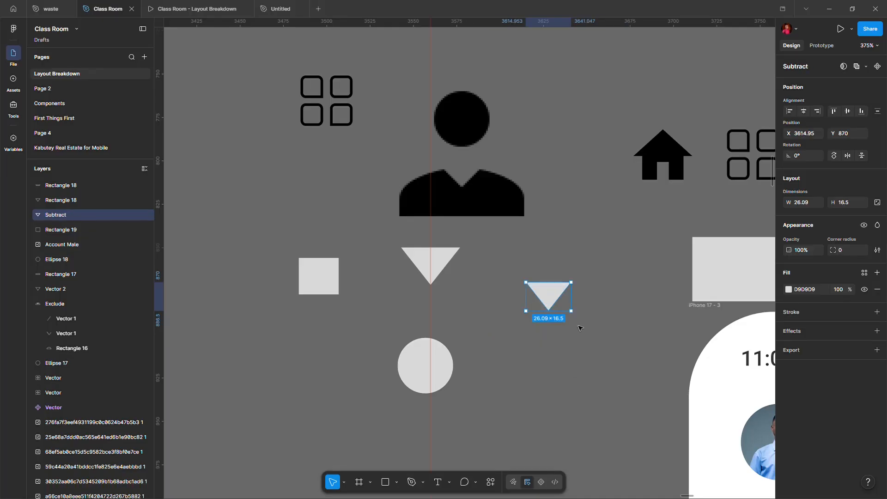
key(ctrl+z)
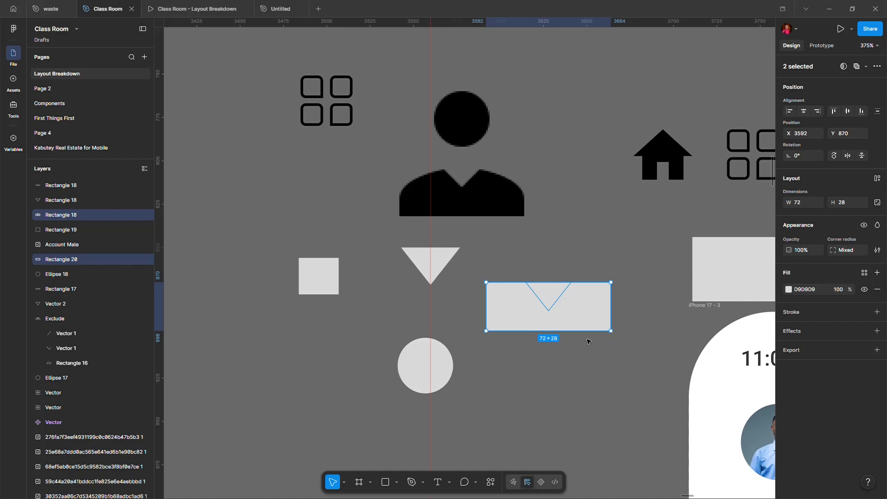
Combine the two overlapping 72-wide shapes with Union and place the result at X 3585, Y 861.
key(ctrl+alt+u)
mouse_move(559, 295)
mouse_down()
mouse_move(544, 348)
mouse_move(550, 295)
mouse_up()
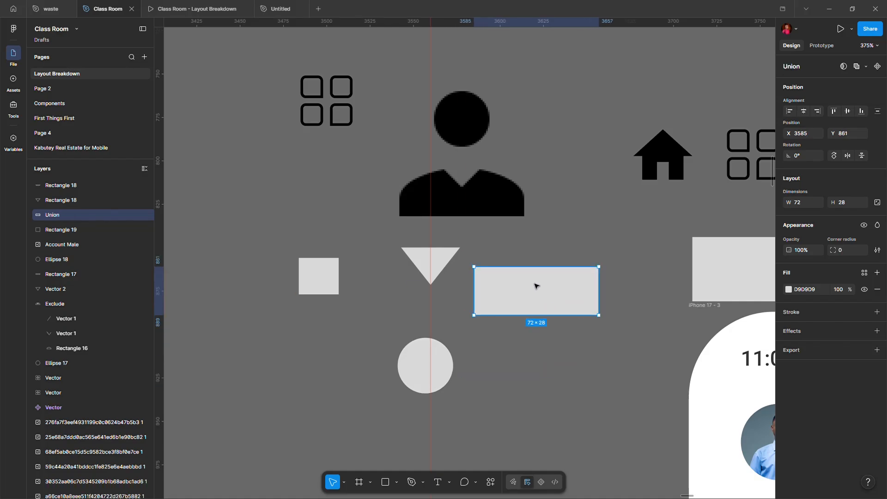
scroll(534, 285, up, 5)
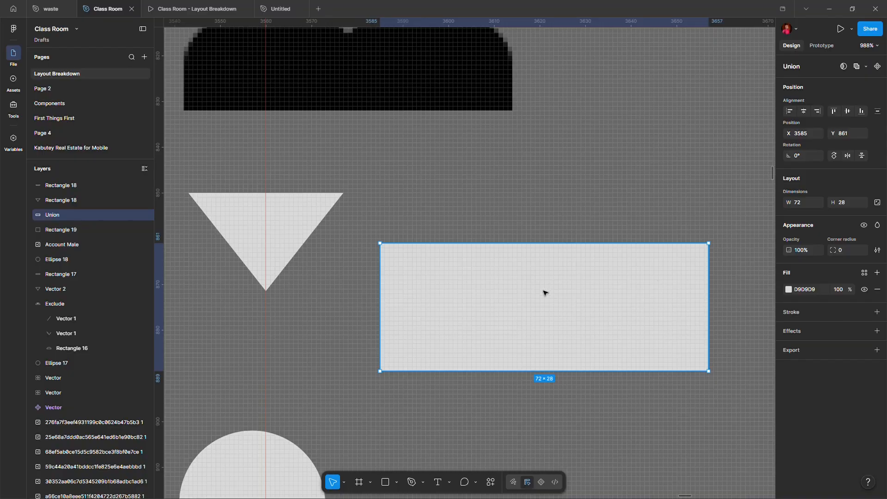
double_click(605, 344)
click(540, 283)
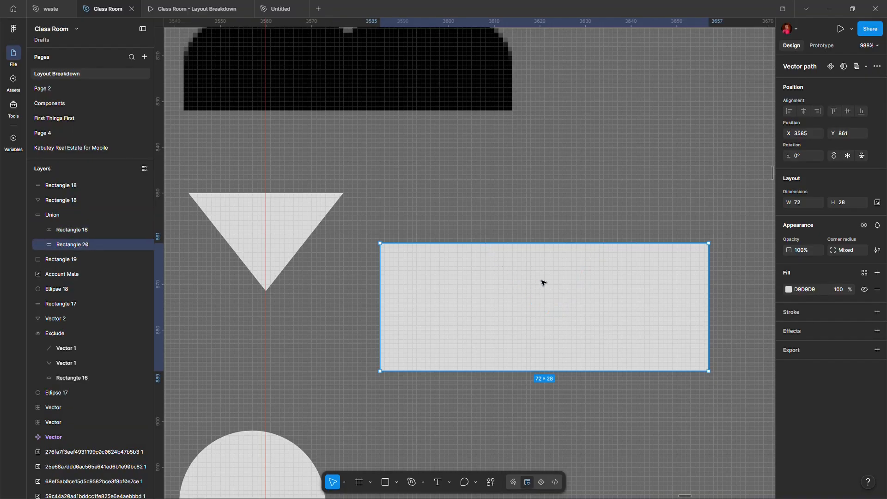
double_click(542, 283)
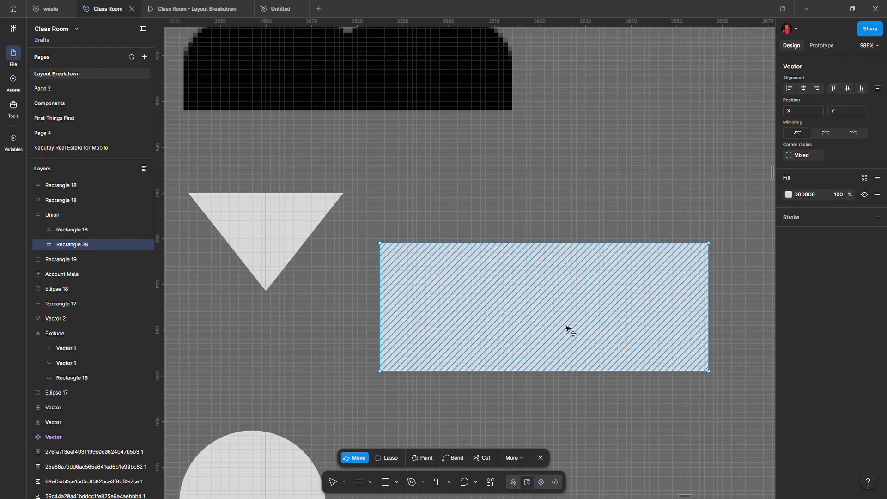
key(Escape)
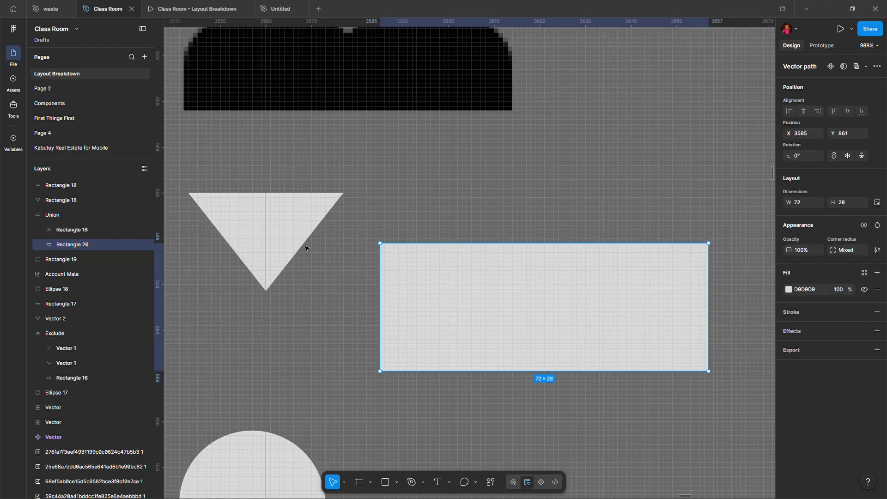
Move the triangle piece onto the 72 × 28 union, align their horizontal centres, and bring its top edge to Y 861.
drag(283, 237, 546, 252)
drag(387, 225, 681, 363)
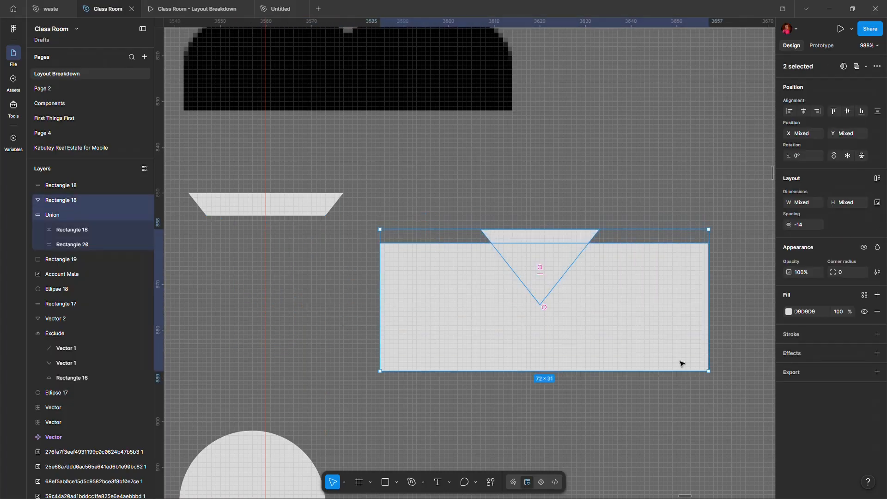
click(805, 112)
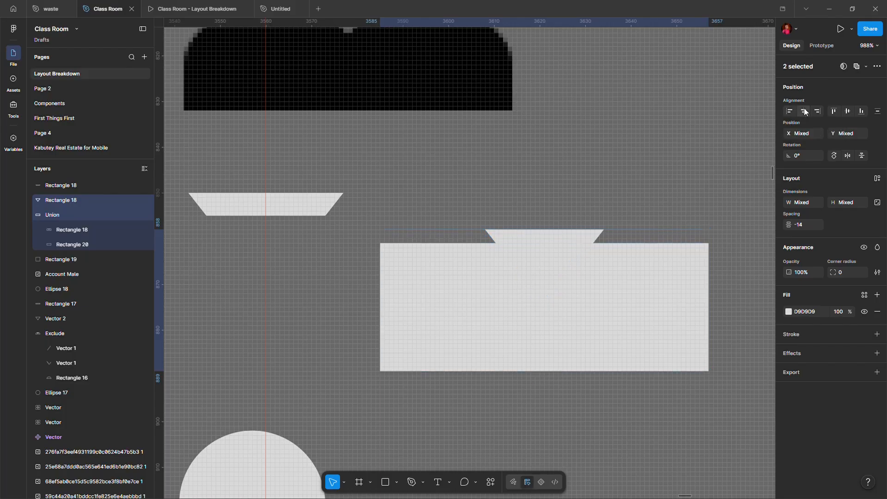
click(589, 190)
drag(569, 236, 564, 254)
drag(411, 213, 634, 350)
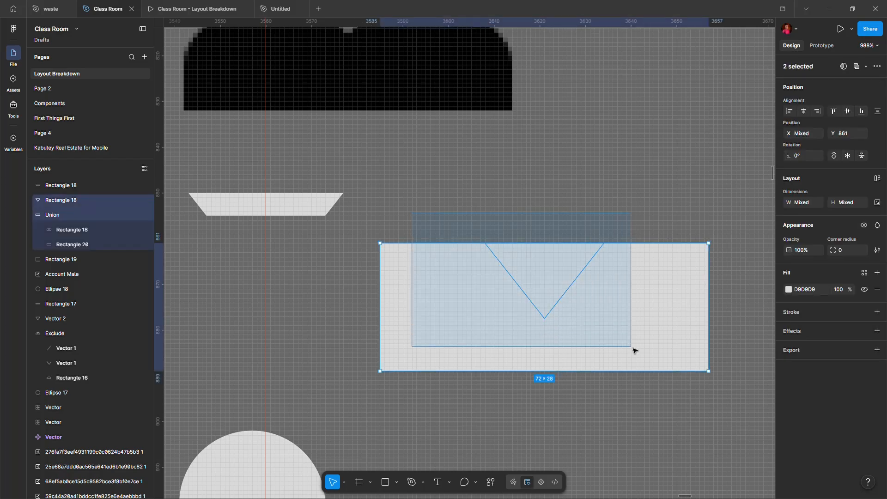
Ungroup the 72 × 28 union and move its V-notched rectangle clear of the rounded shape, to X 3595, Y 910.
click(486, 195)
click(637, 334)
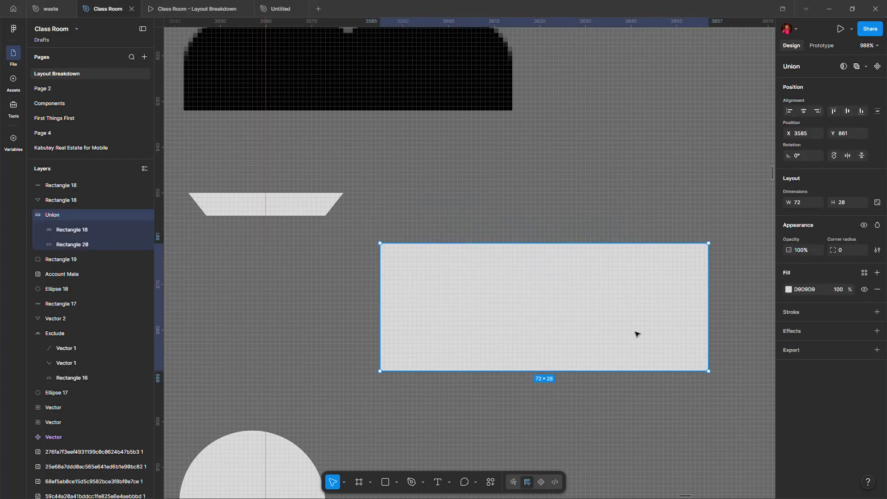
right_click(635, 334)
click(666, 323)
click(646, 418)
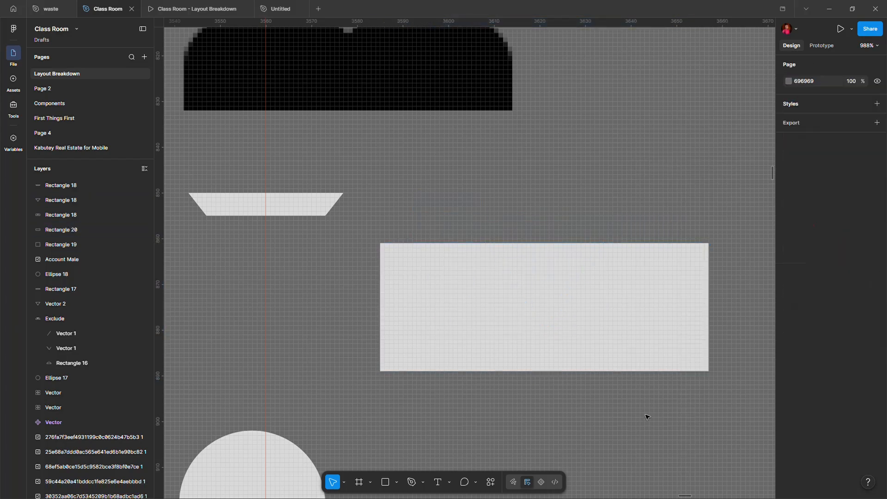
click(639, 321)
scroll(608, 316, down, 3)
drag(630, 327, 673, 469)
Cut the V neckline from the rounded 72 × 28 shape by applying Exclude to it and the overlapping triangle.
click(618, 307)
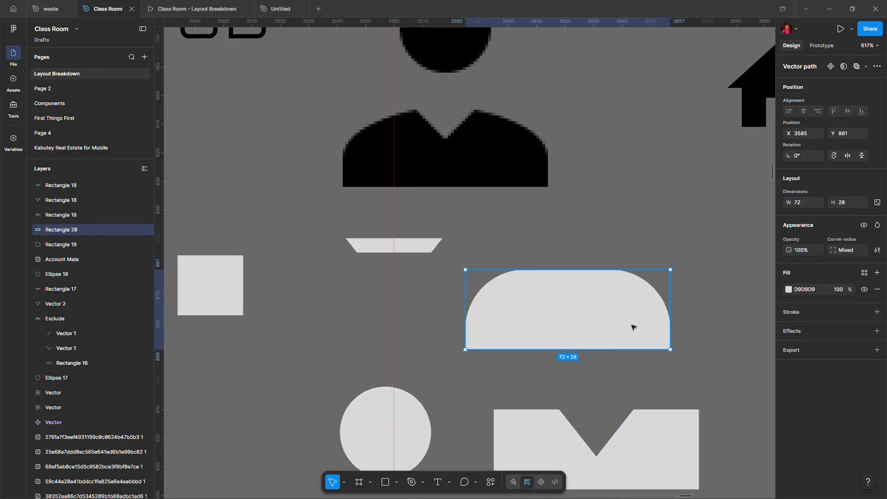
drag(614, 323, 615, 339)
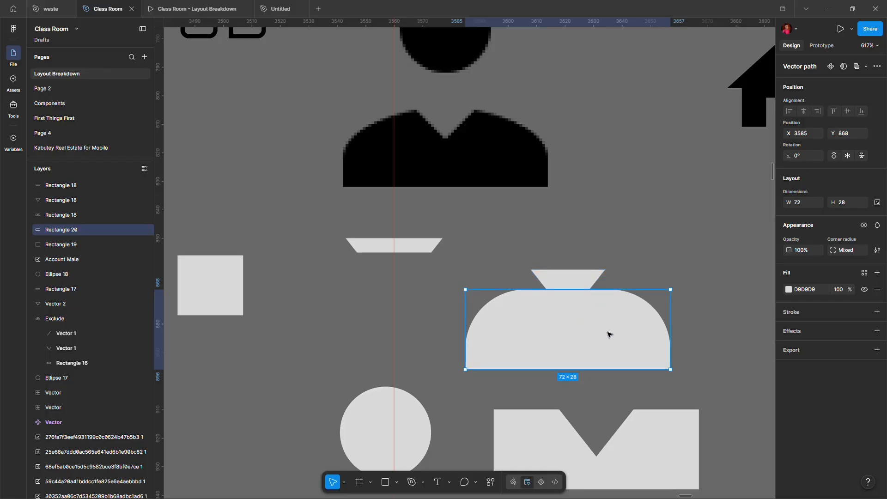
key(ctrl+z)
drag(481, 250, 654, 356)
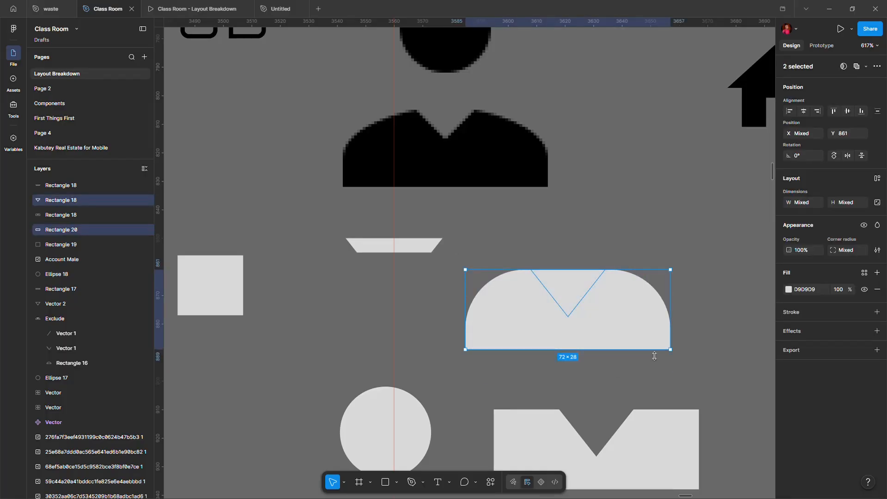
key(ctrl+alt+x)
click(705, 228)
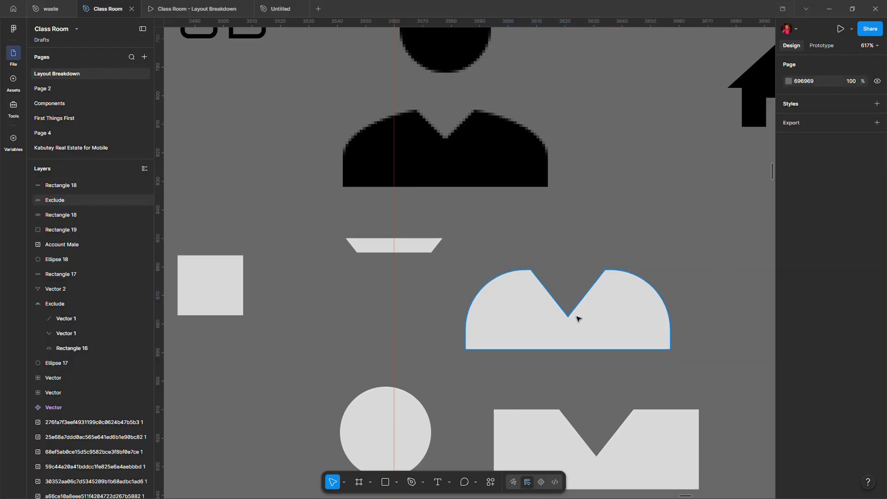
Place the V-necked shoulders beneath the grey circle as a profile icon and move both to X 3488, Y 911.
scroll(577, 319, down, 5)
drag(592, 332, 493, 422)
shift+click(491, 364)
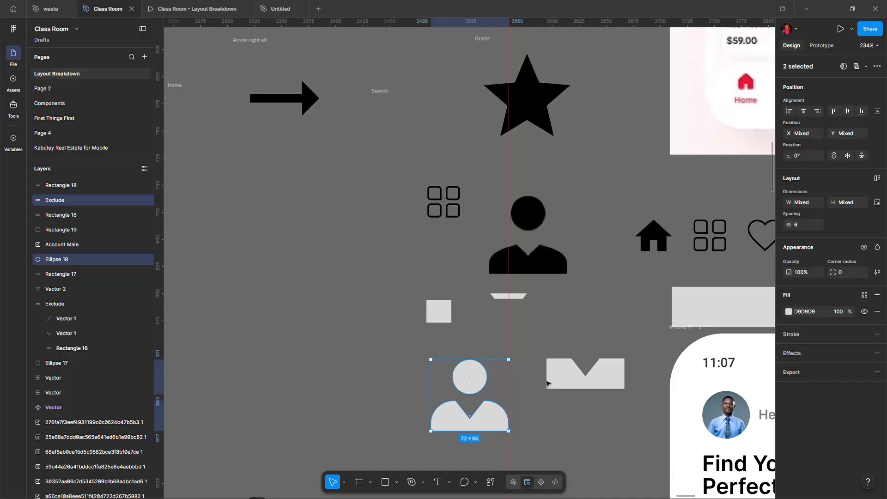
click(569, 387)
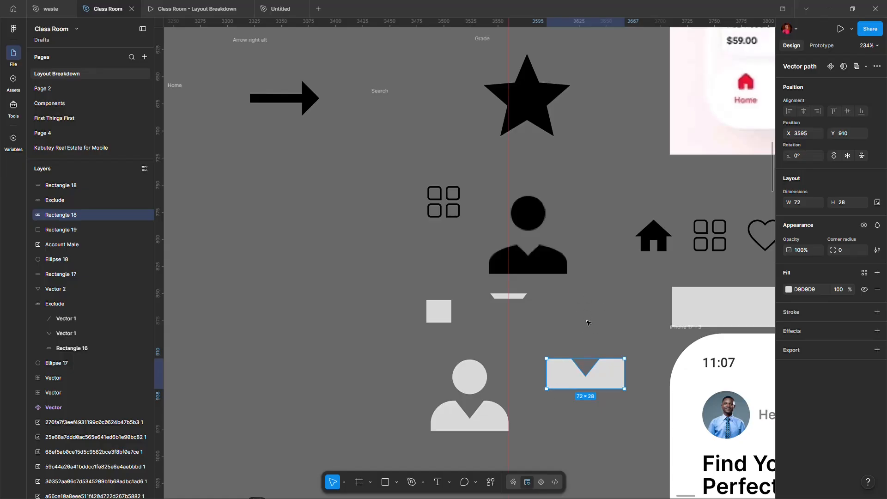
Undo the profile icon assembly, the Exclude cut, the ungrouping and the triangle placement, back to the 72 × 28 union.
key(ctrl+z)
key(ctrl+z)
key(ctrl+z)
key(ctrl+z)
key(ctrl+z)
key(ctrl+z)
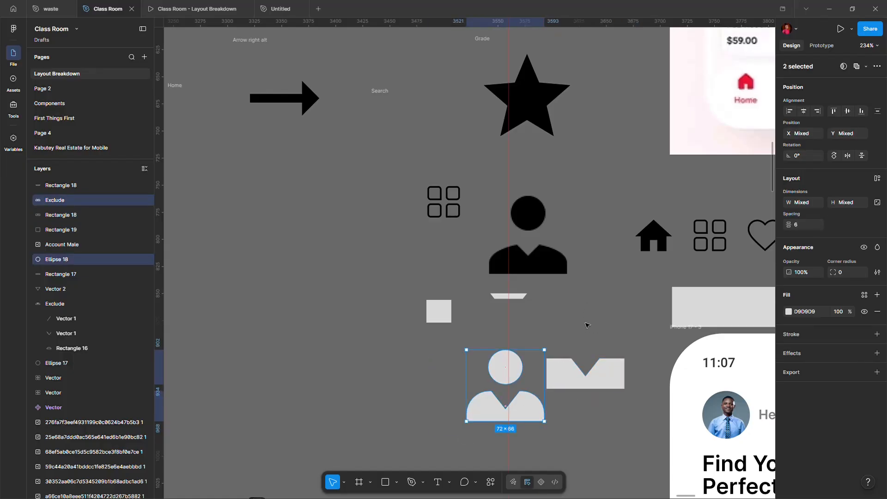
key(ctrl+shift+z)
key(ctrl+shift+z)
key(ctrl+shift+z)
key(ctrl+shift+z)
key(ctrl+shift+z)
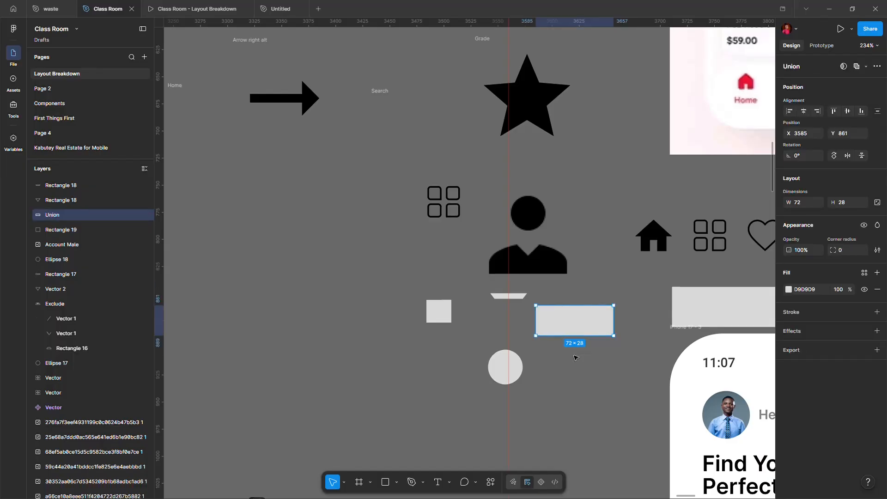
key(ctrl+z)
key(ctrl+z)
key(ctrl+z)
key(ctrl+z)
key(ctrl+z)
key(ctrl+z)
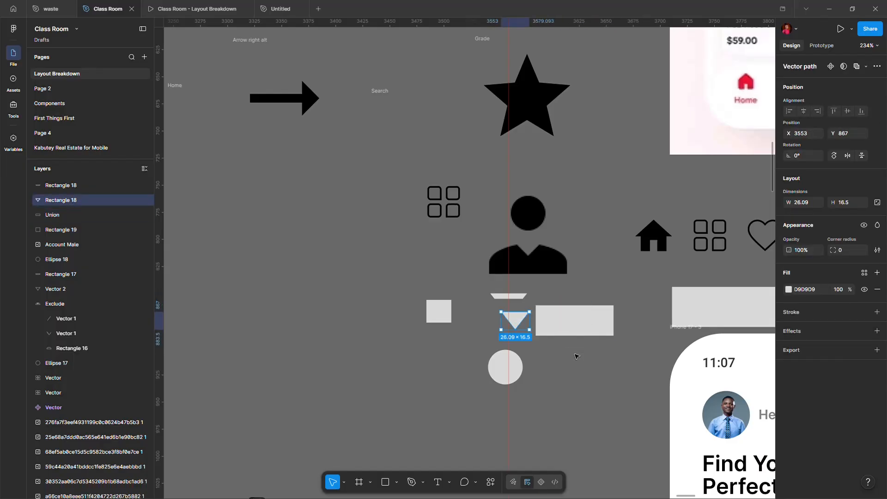
key(ctrl+z)
key(ctrl+z)
key(ctrl+z)
key(ctrl+z)
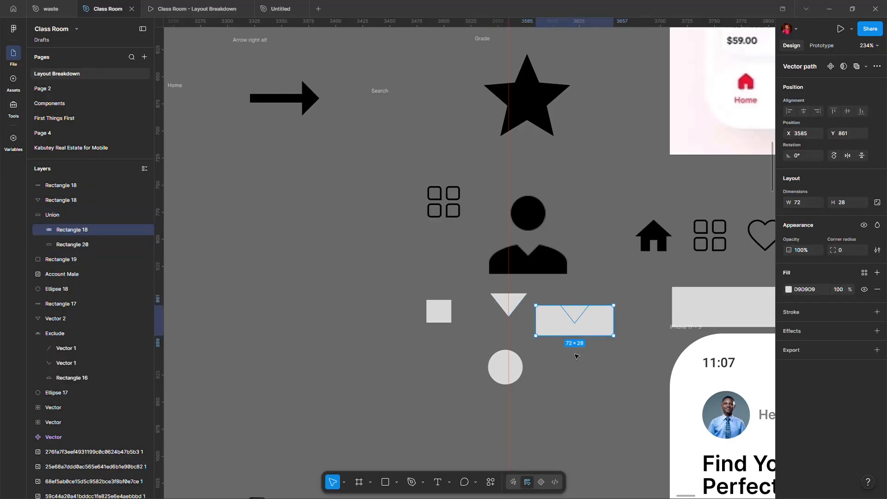
Undo the union and the splitting of the shapes back to the Vector 3 triangle over the rounded rectangle, and leave vector editing.
key(ctrl+z)
key(ctrl+z)
key(ctrl+z)
key(ctrl+z)
key(ctrl+z)
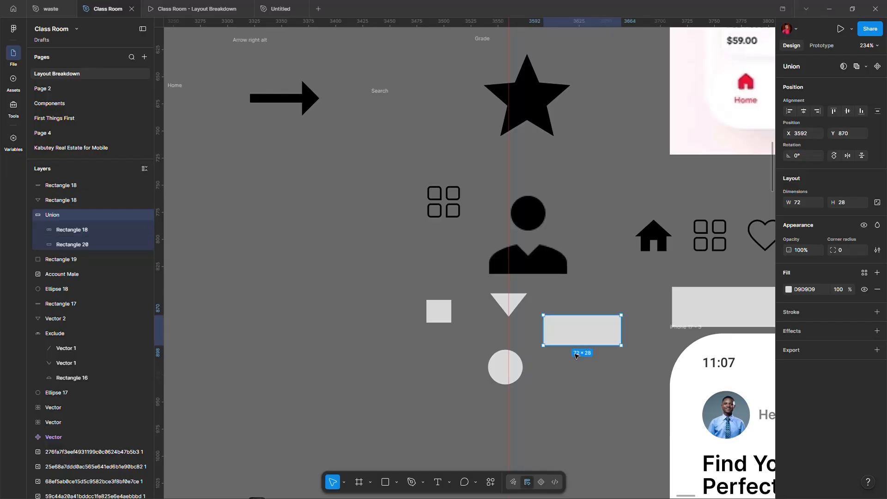
key(ctrl+z)
key(ctrl+z)
key(ctrl+z)
key(ctrl+z)
key(ctrl+z)
key(ctrl+z)
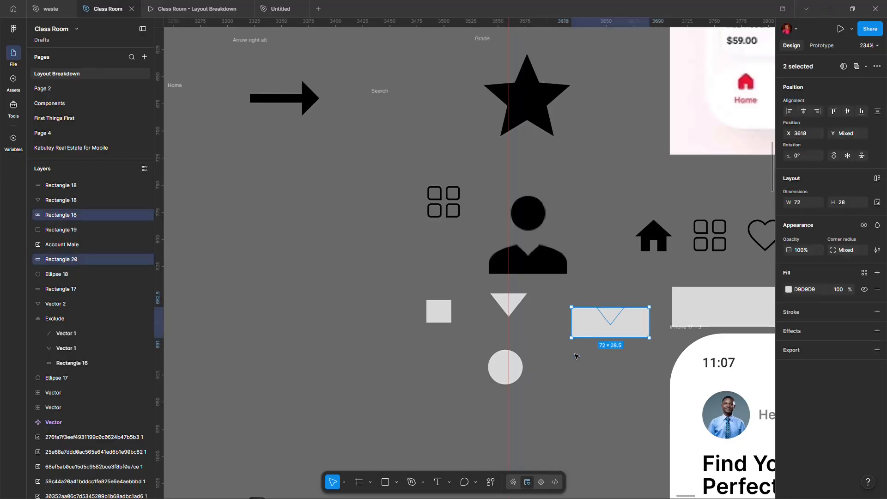
key(ctrl+z)
key(ctrl+z)
key(ctrl+z)
key(ctrl+z)
key(ctrl+z)
key(ctrl+z)
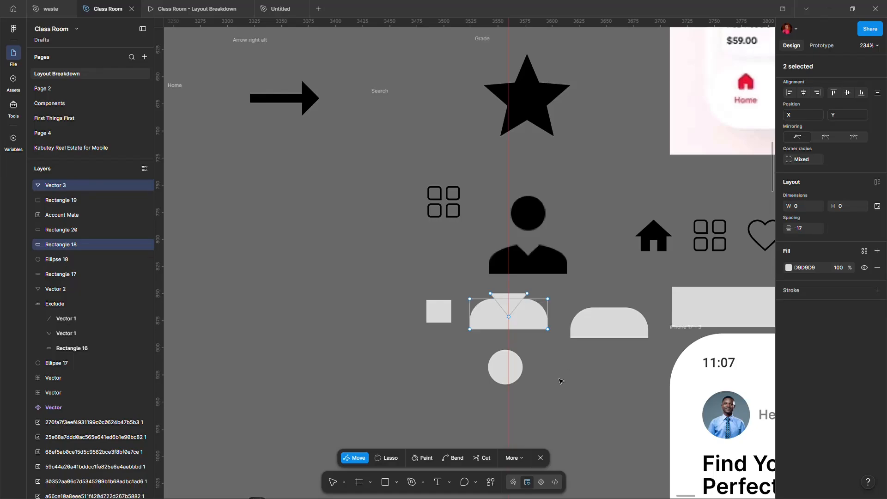
key(Escape)
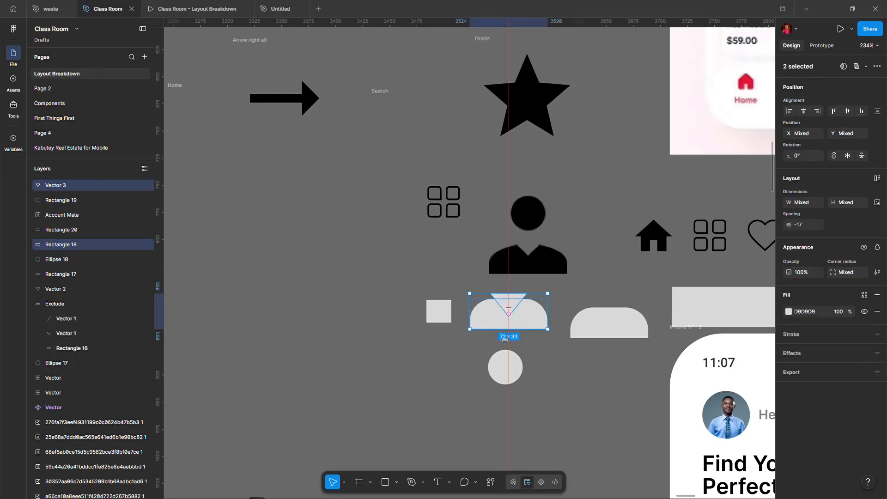
key(Escape)
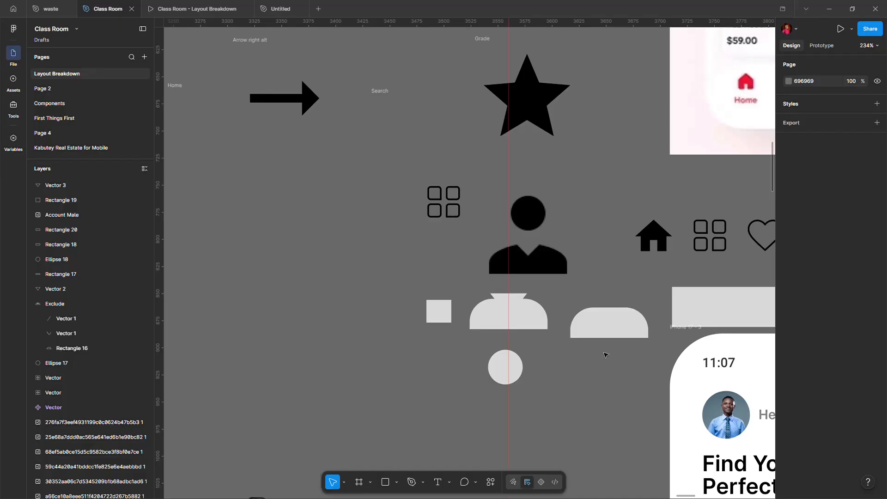
click(532, 325)
drag(532, 325, 537, 349)
key(ctrl+z)
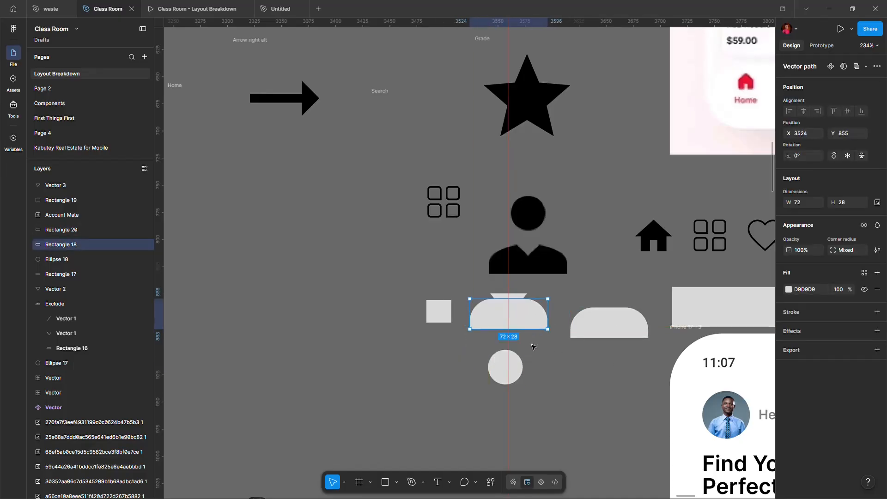
click(615, 335)
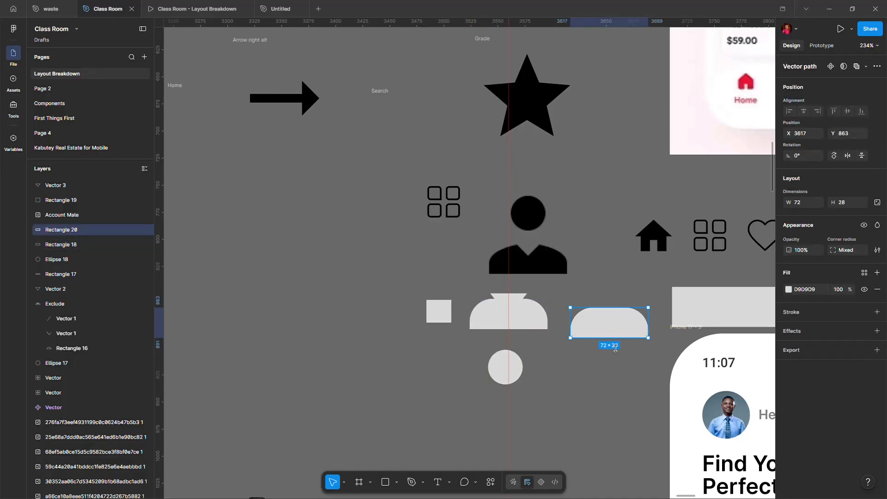
click(533, 320)
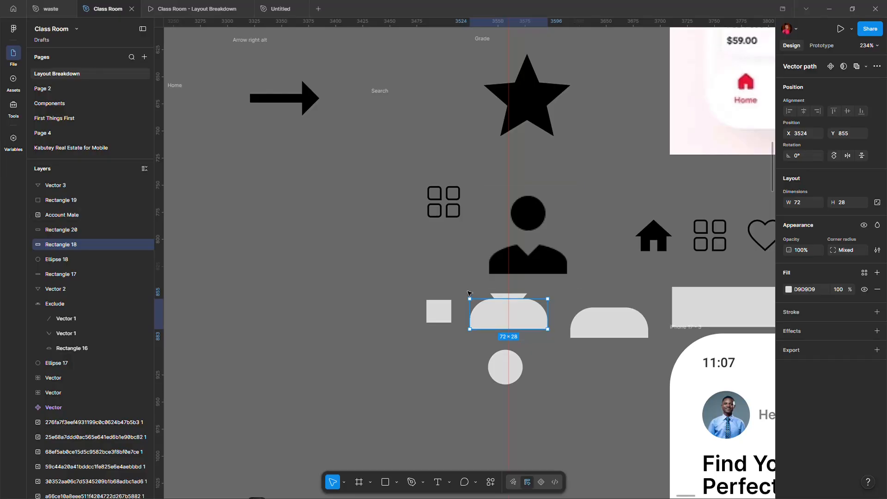
Split the Vector 3 triangle and the rounded rectangle beneath it into separate pieces with the Shape builder, and leave vector editing.
drag(469, 291, 545, 332)
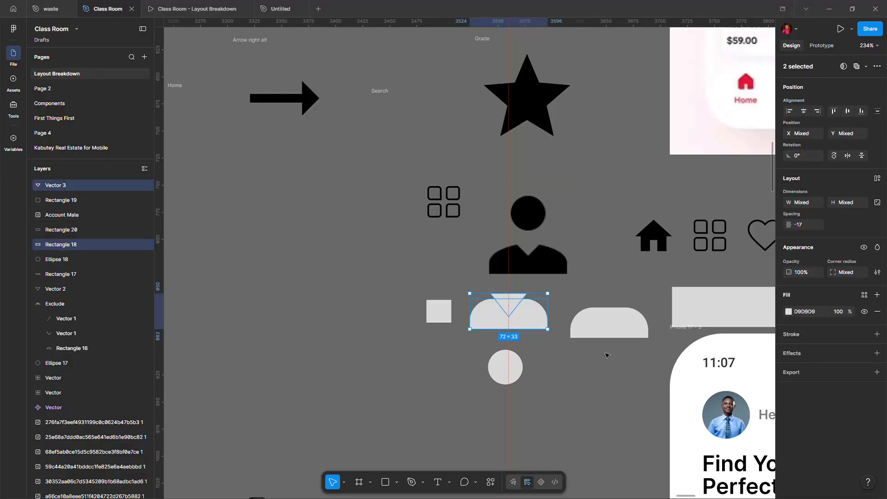
key(Return)
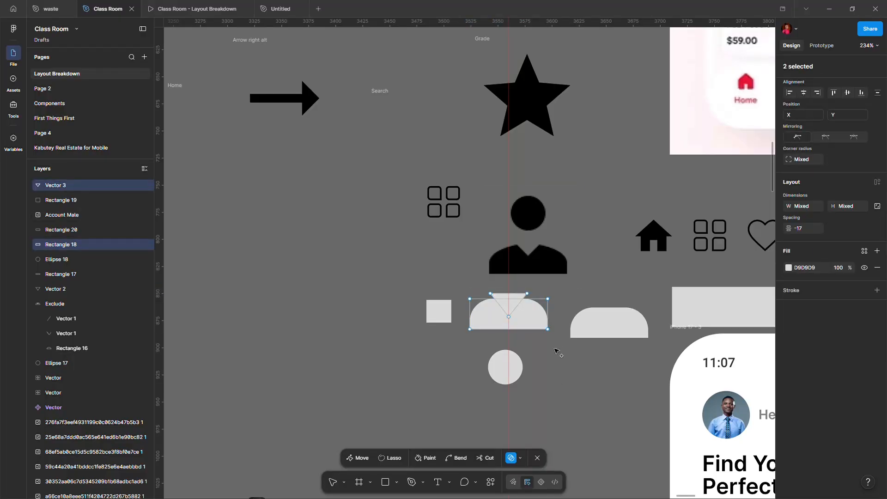
click(536, 312)
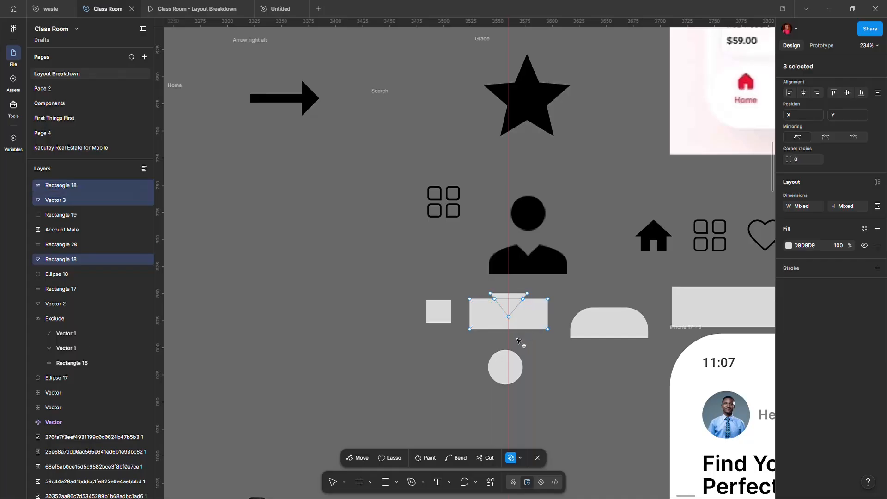
click(514, 306)
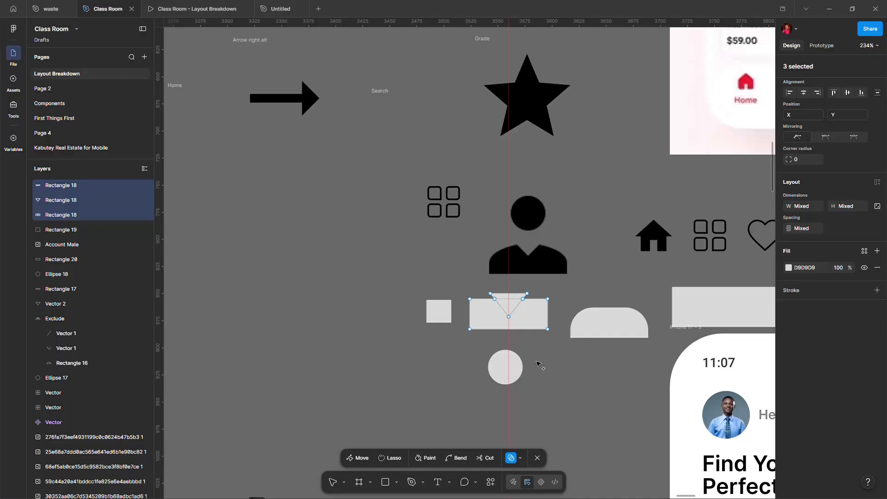
key(v)
key(Escape)
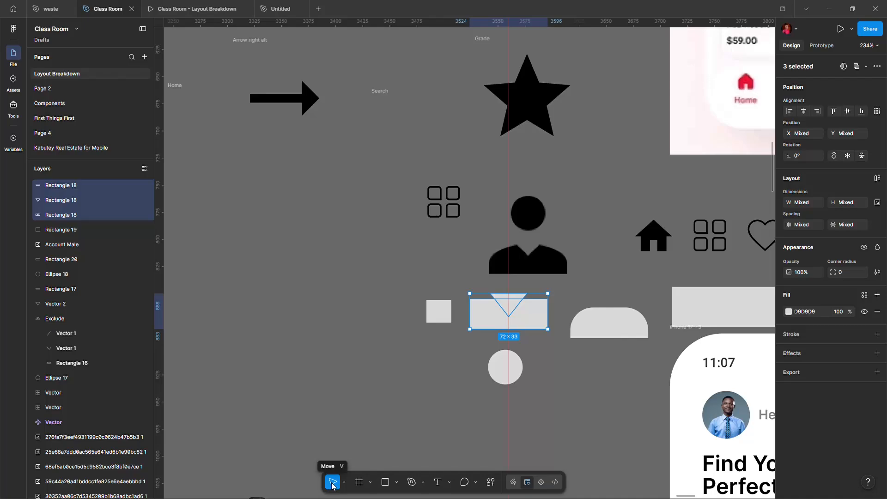
click(392, 390)
Move the V-notched rectangle to X 3617, Y 906 and the 26.09 × 16.5 triangle onto the rounded shape at X 3637, Y 860.
click(529, 320)
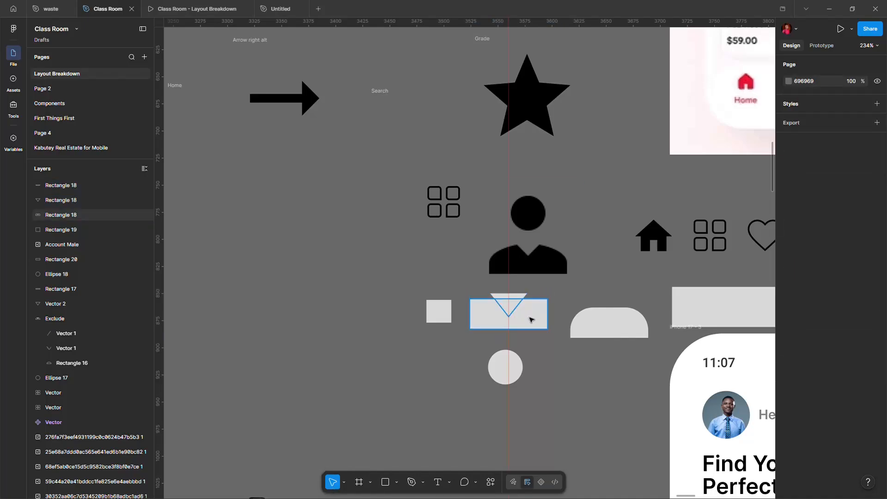
drag(533, 327, 629, 377)
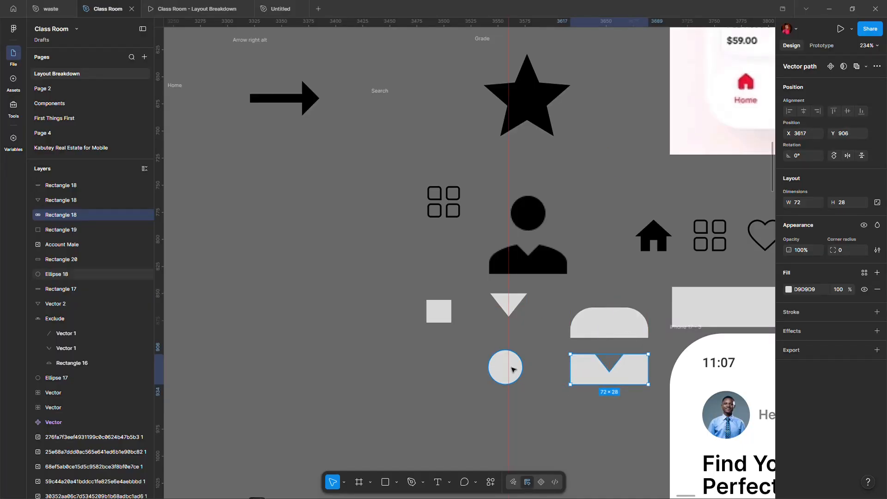
click(517, 305)
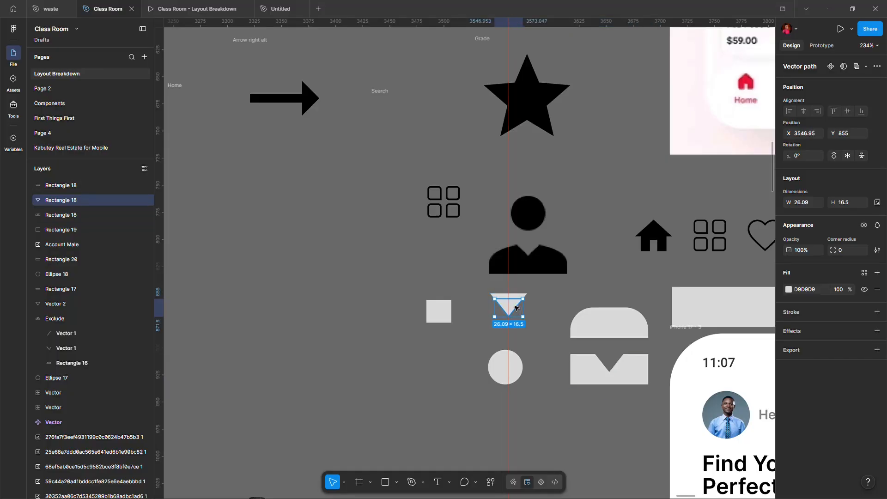
drag(516, 308, 614, 310)
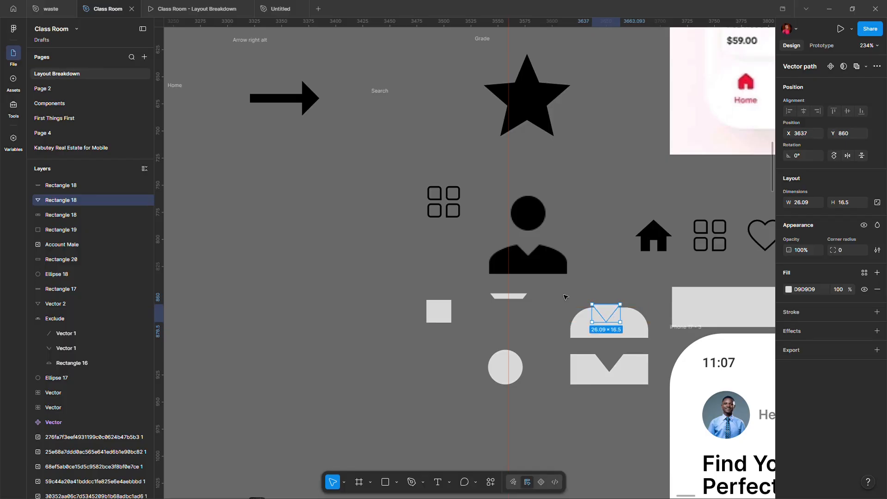
Align the horizontal centres of the triangle and the rounded 72-wide shape, and lower the triangle flush with the shape's top edge.
shift+click(577, 321)
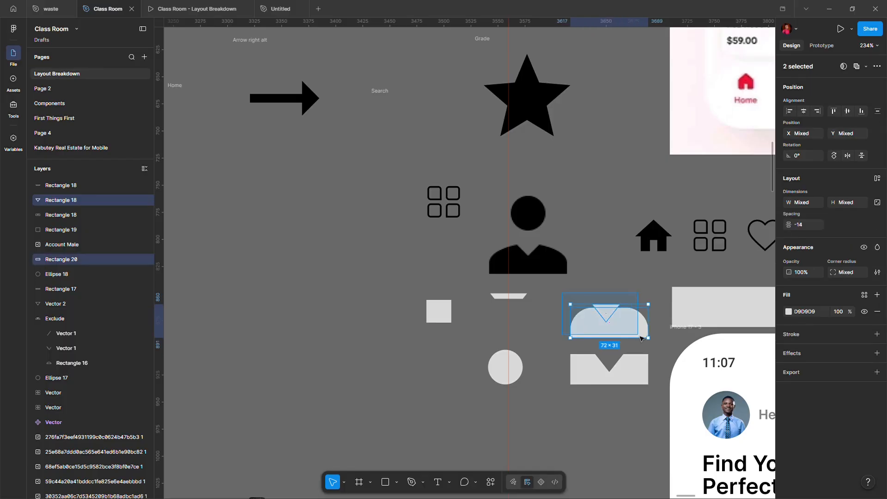
click(805, 115)
key(shift+2)
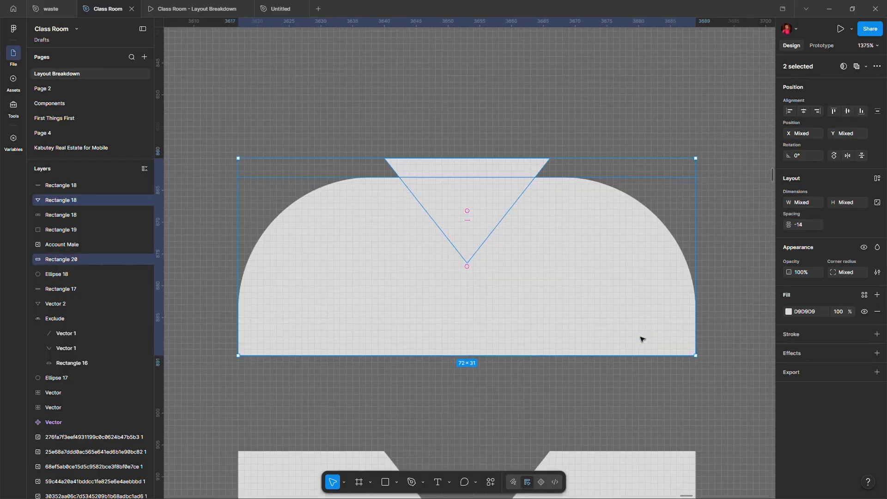
key(Escape)
click(514, 174)
drag(515, 174, 517, 191)
click(625, 140)
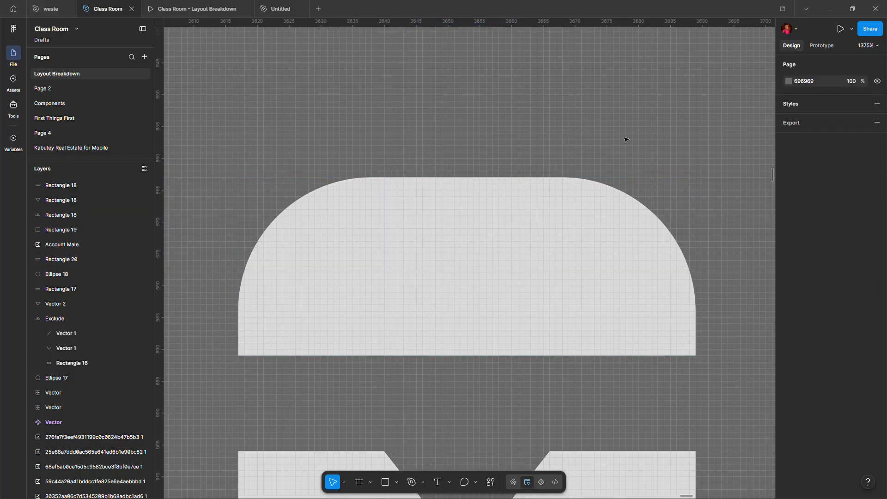
Exclude the triangle from the rounded 72-wide shape to cut its V-neck.
drag(281, 142, 682, 337)
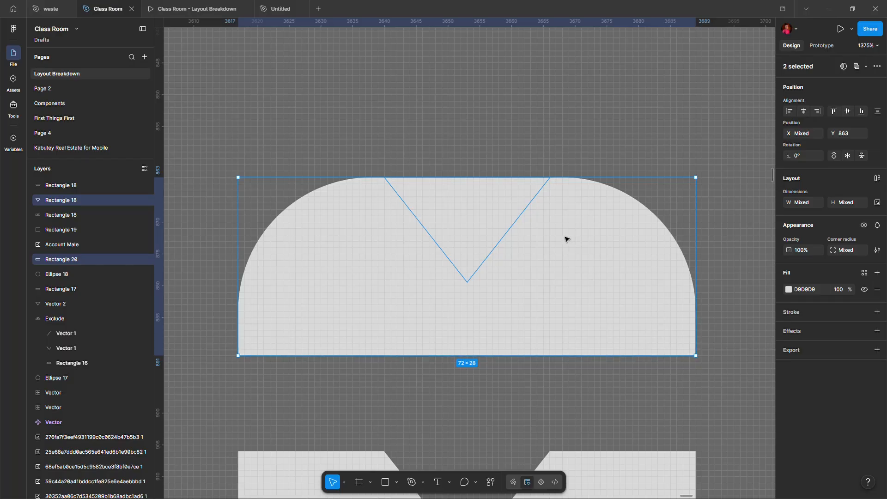
key(ctrl+alt+x)
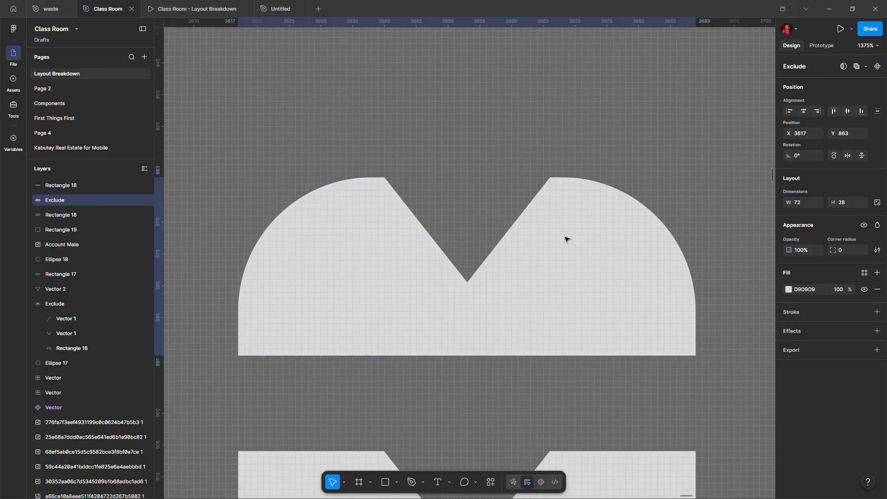
click(574, 143)
Move the V-necked shoulders beneath the head circle to X 3521, Y 938, and unite both shapes.
scroll(584, 229, down, 5)
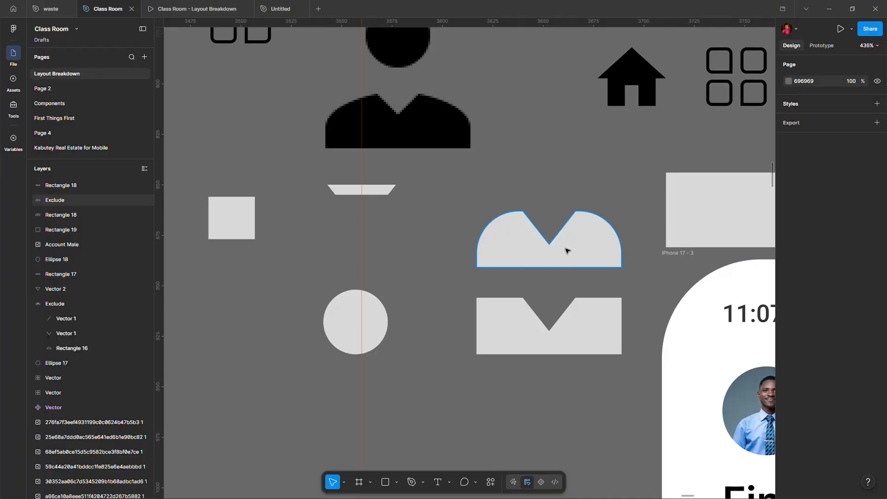
drag(576, 250, 384, 400)
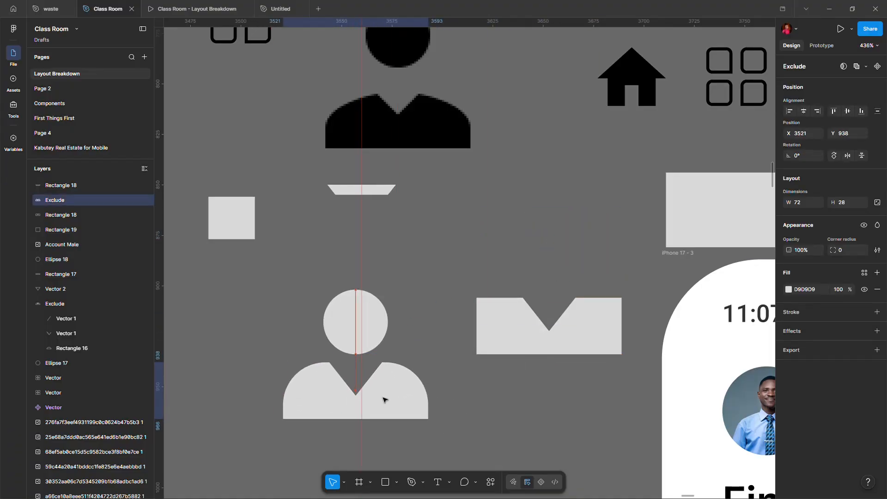
drag(311, 328, 413, 424)
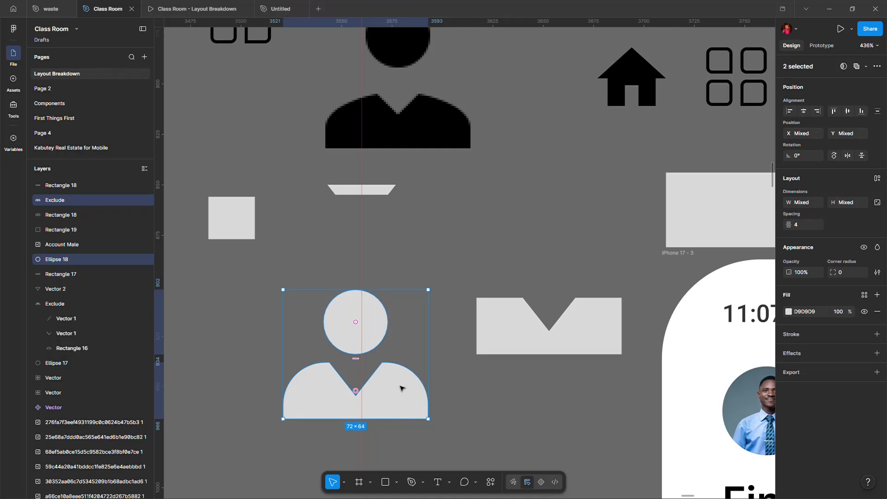
key(ctrl+alt+u)
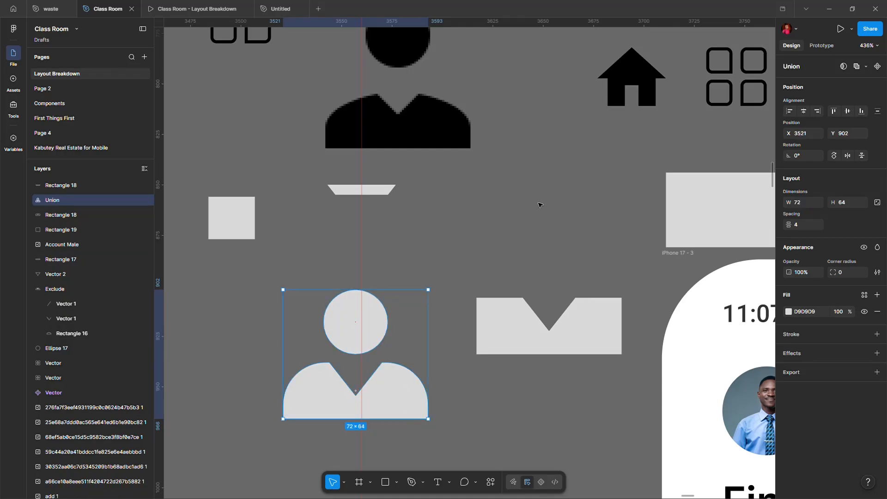
Set the united profile icon's fill to black, 000000.
click(789, 312)
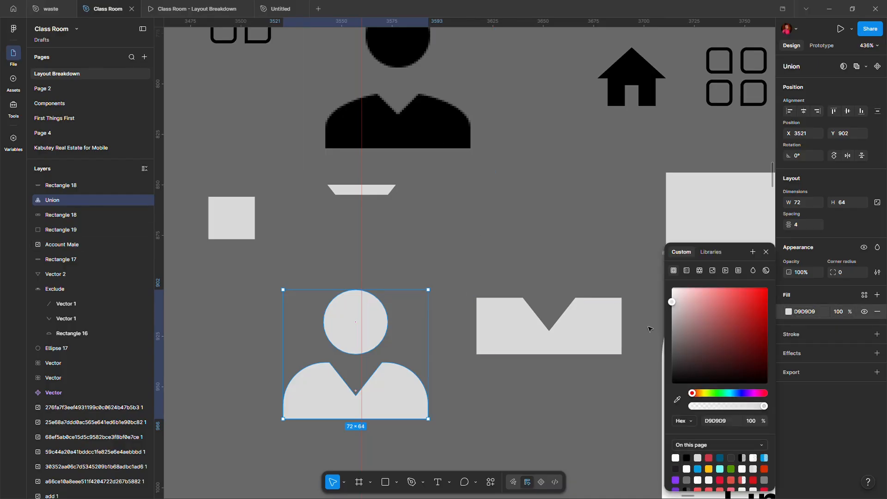
click(688, 460)
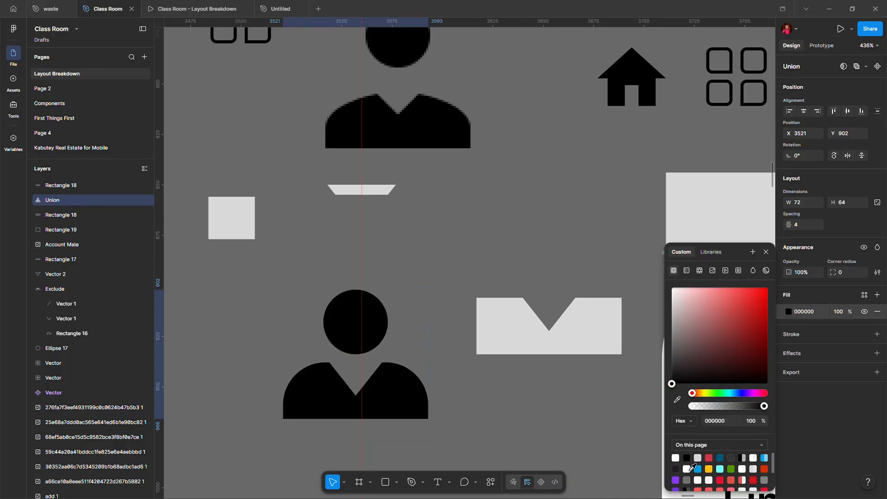
click(471, 414)
Move the black profile icon beside the other navigation icons at X 3949, Y 758, and reduce its head-to-shoulders spacing to 1.
scroll(306, 336, down, 10)
click(301, 340)
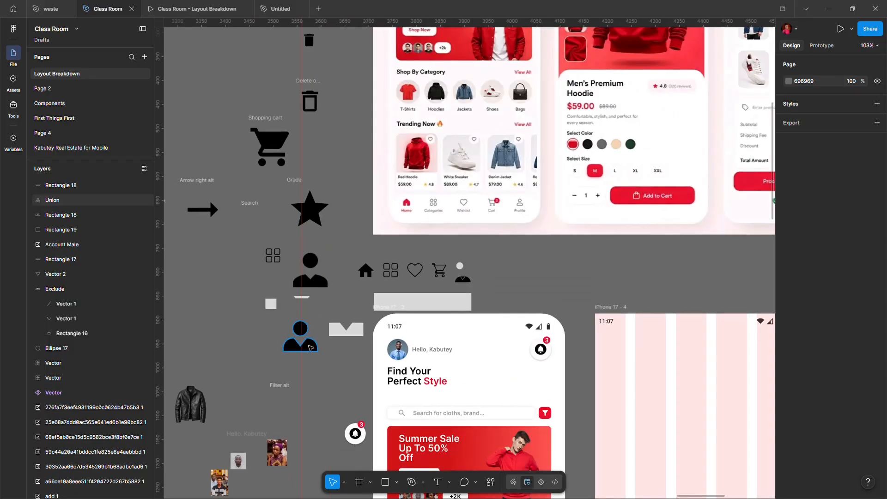
drag(300, 340, 505, 271)
scroll(446, 285, up, 8)
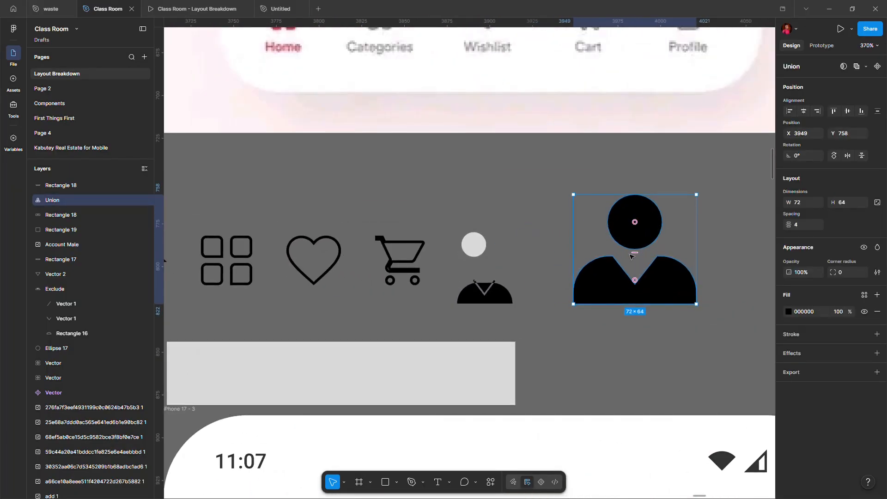
mouse_move(630, 255)
mouse_down()
mouse_move(646, 256)
mouse_move(646, 266)
mouse_move(647, 257)
mouse_up()
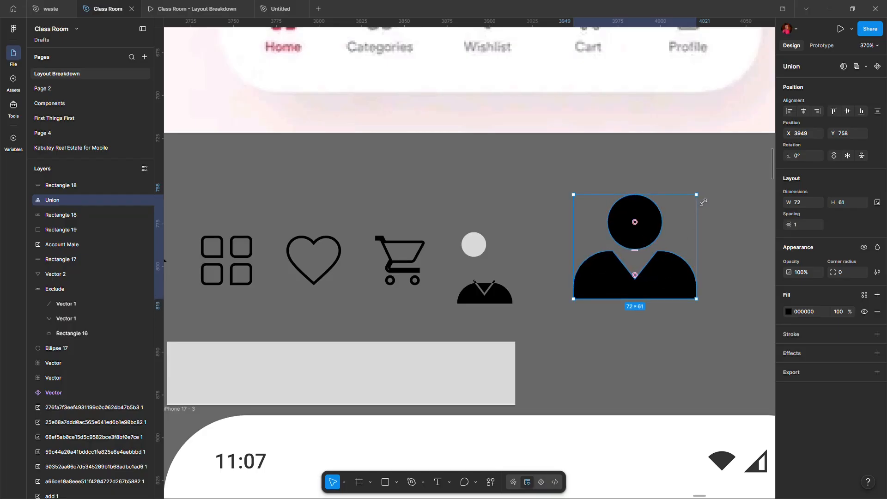
Try scaling the unflattened profile icon down to 29 × 24.57, examine its collar up close, and undo the scaling.
drag(697, 197, 623, 257)
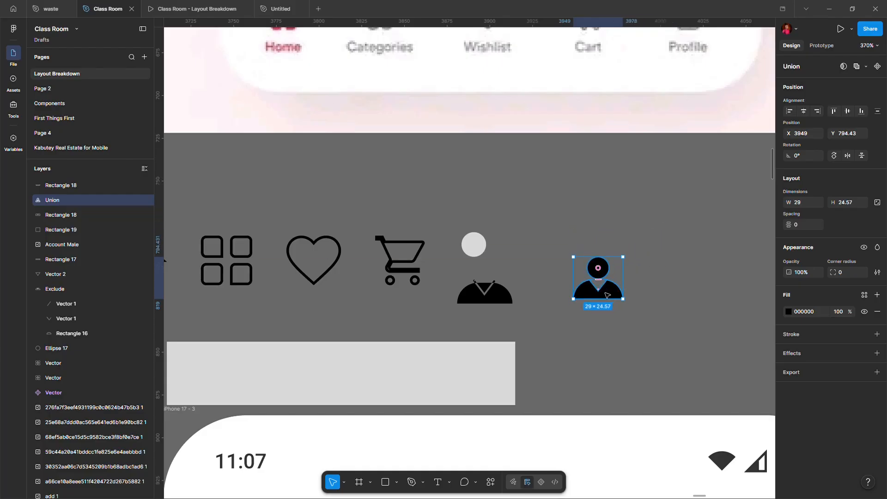
scroll(595, 288, up, 5)
click(614, 348)
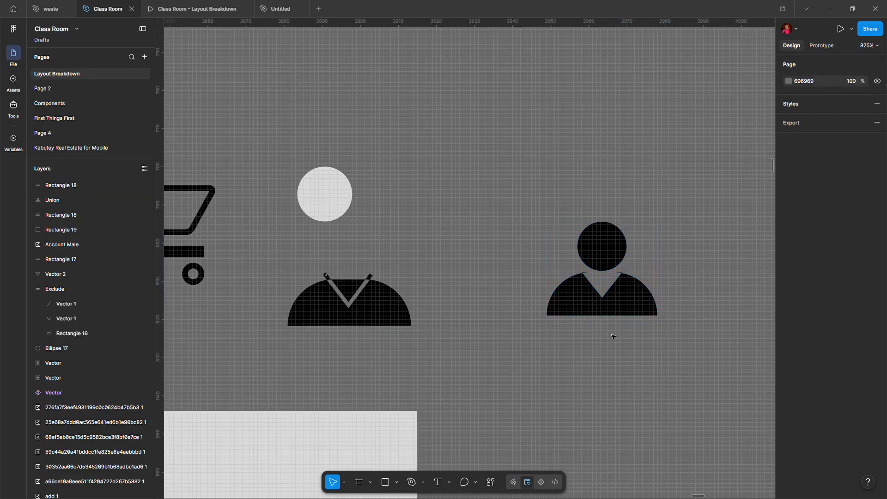
scroll(622, 278, up, 10)
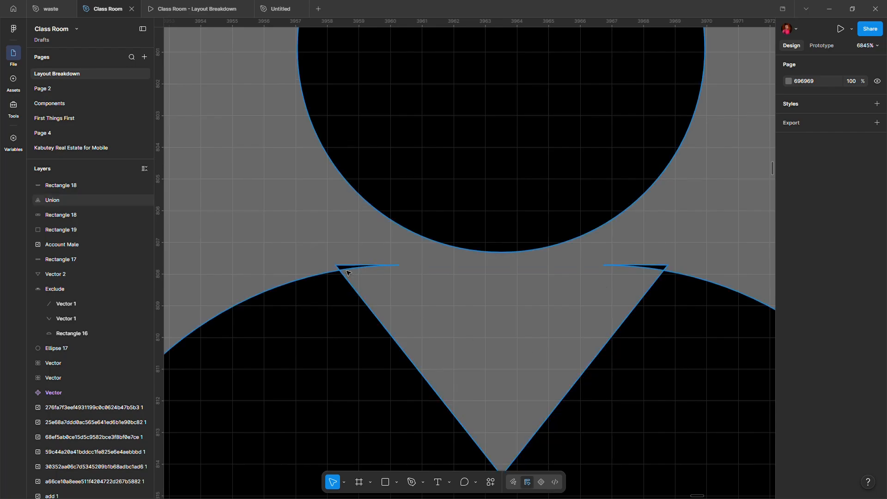
click(415, 283)
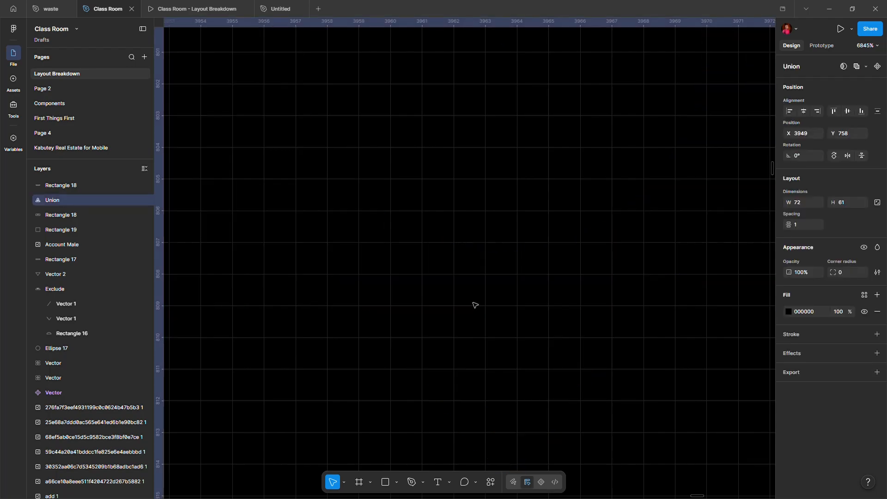
scroll(523, 317, down, 10)
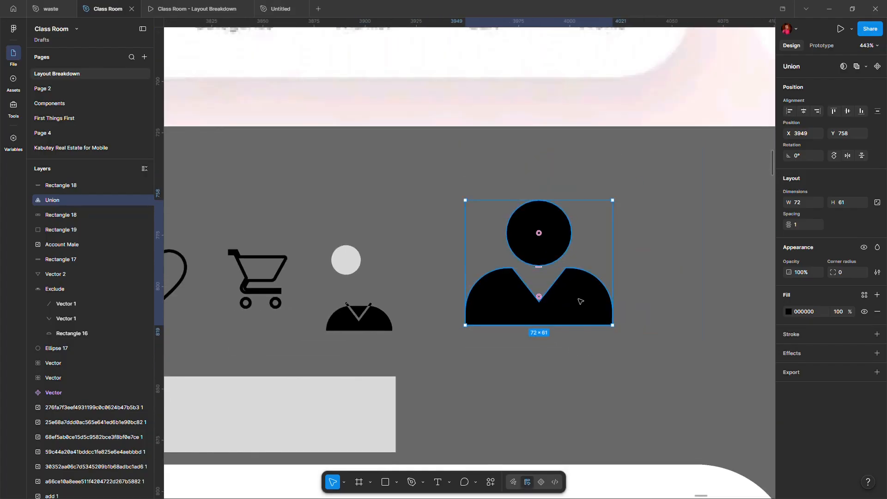
Flatten the united profile icon into a single vector and scale it down to 27 × 23.
right_click(580, 300)
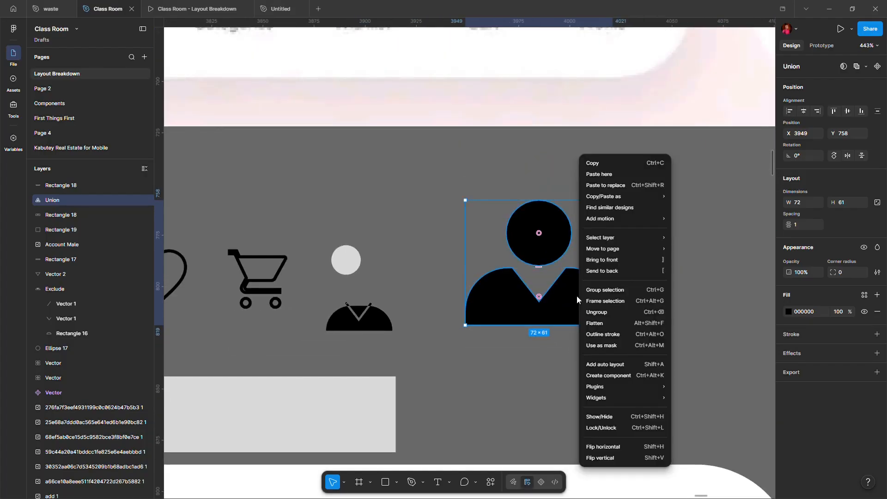
click(600, 326)
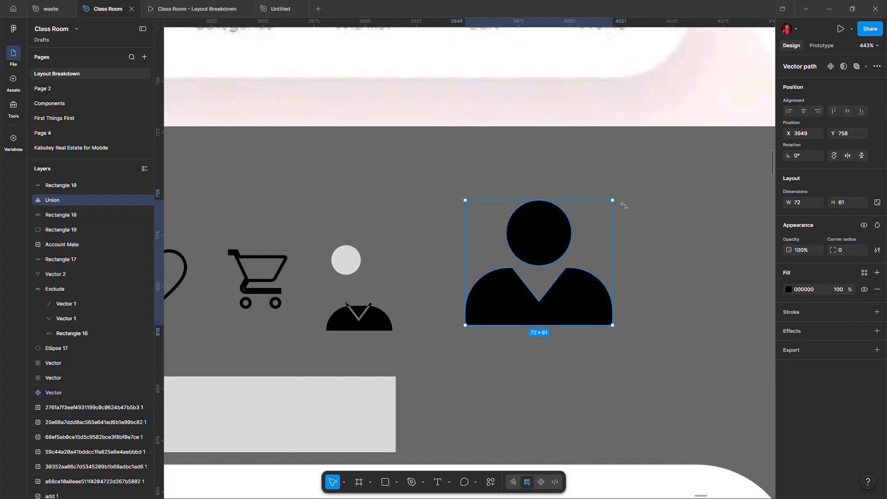
drag(622, 205, 522, 308)
key(shift+2)
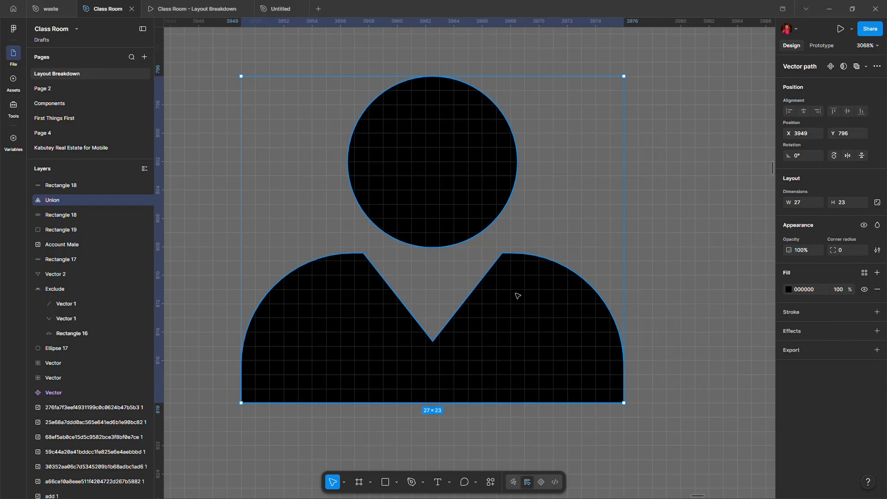
Delete the old shoulders and grey head circle, and move the new profile icon beside the cart at X 3867, Y 782.
scroll(525, 296, down, 5)
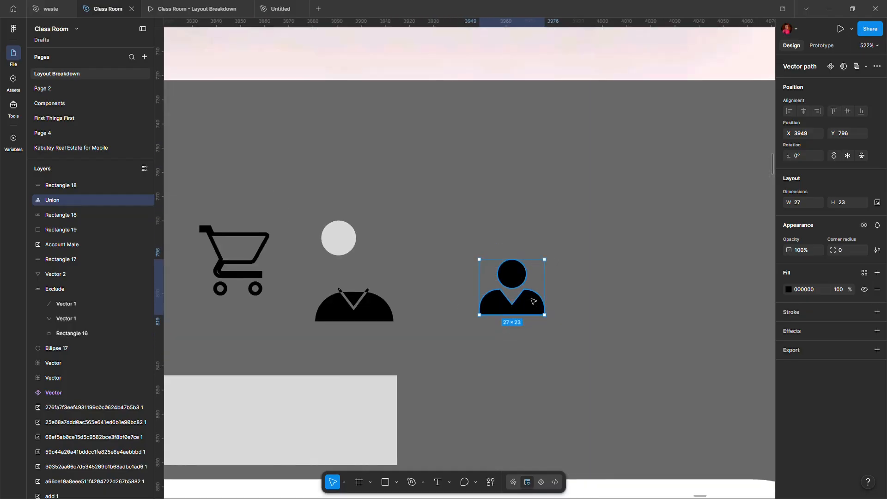
click(376, 311)
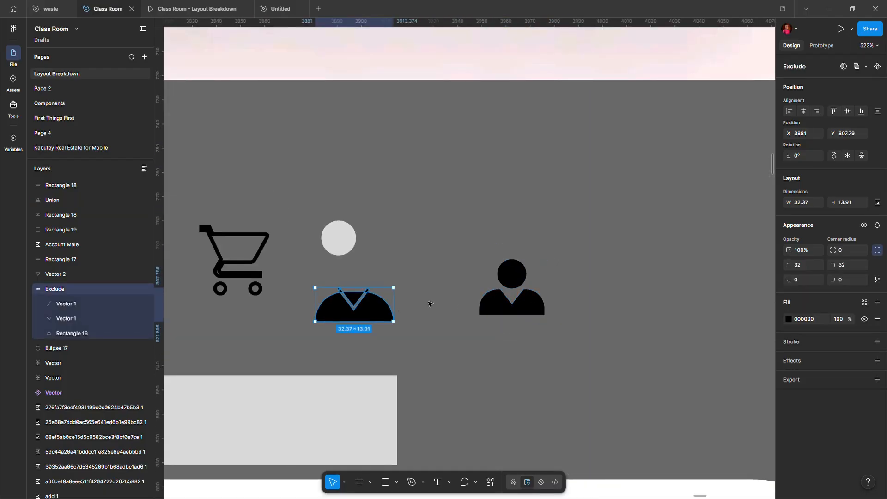
key(Delete)
click(338, 238)
key(Delete)
drag(493, 302, 296, 268)
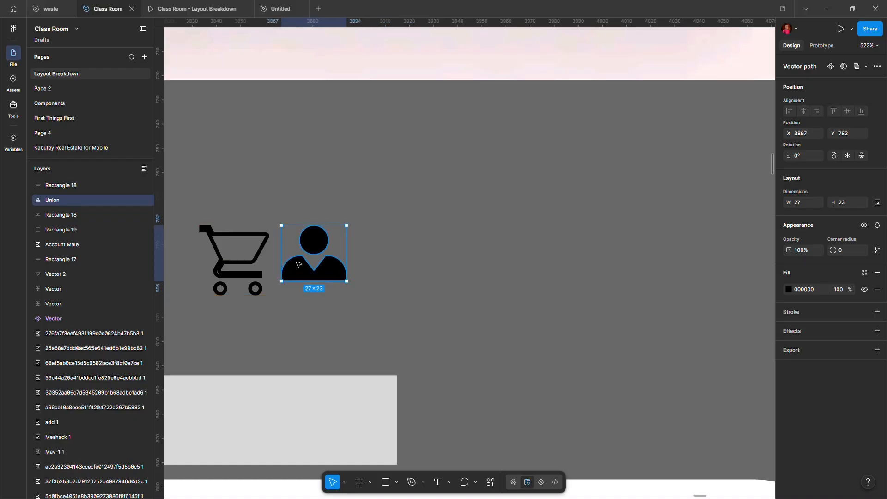
Delete the leftover invisible Vector 2 triangle near the profile icon.
scroll(304, 261, up, 5)
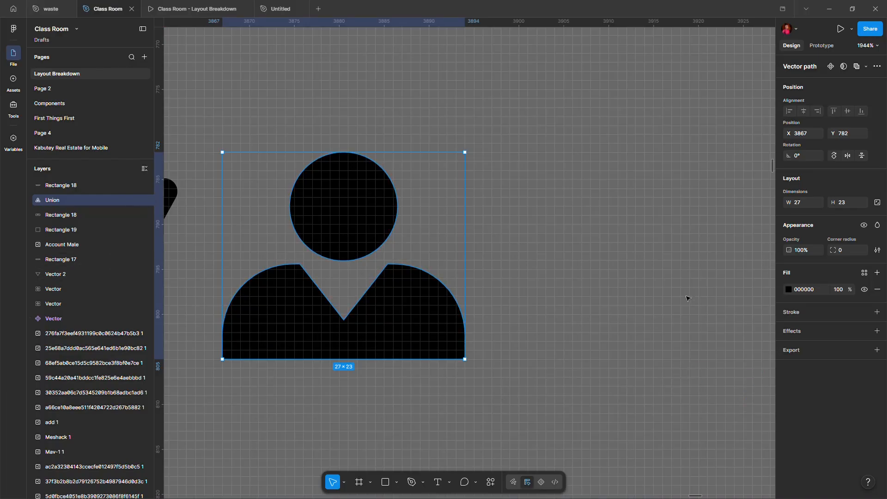
drag(668, 238, 711, 428)
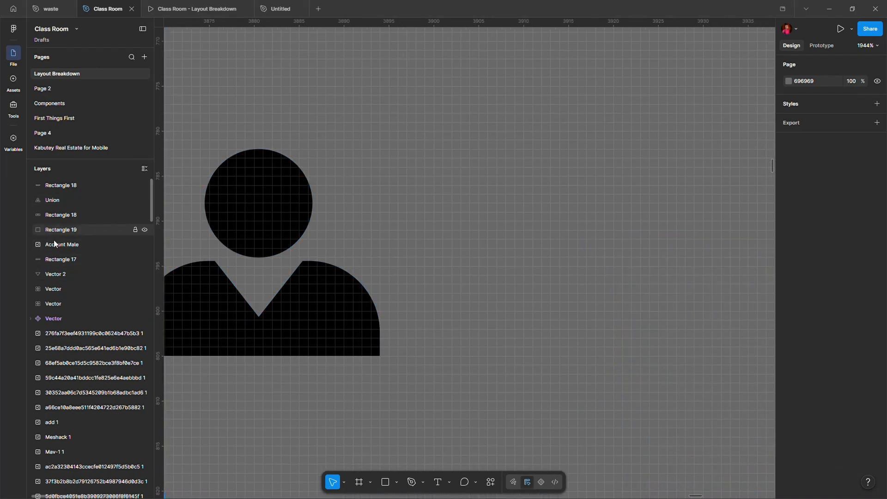
click(52, 275)
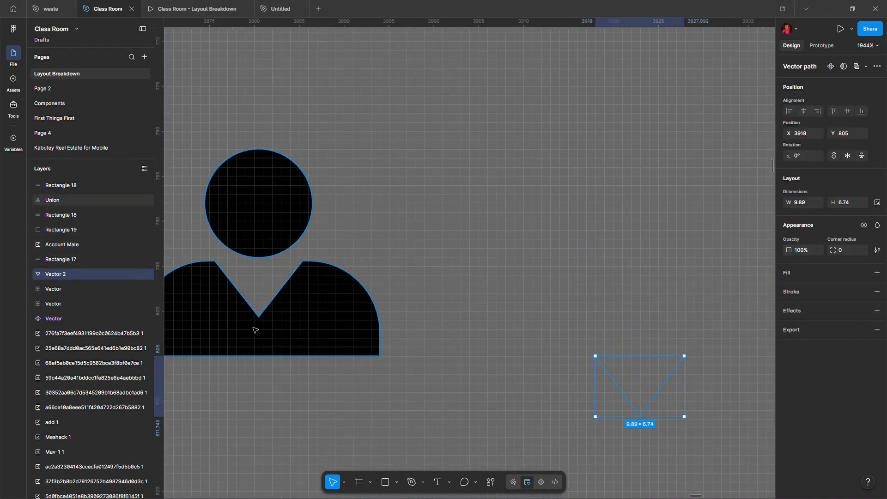
key(Delete)
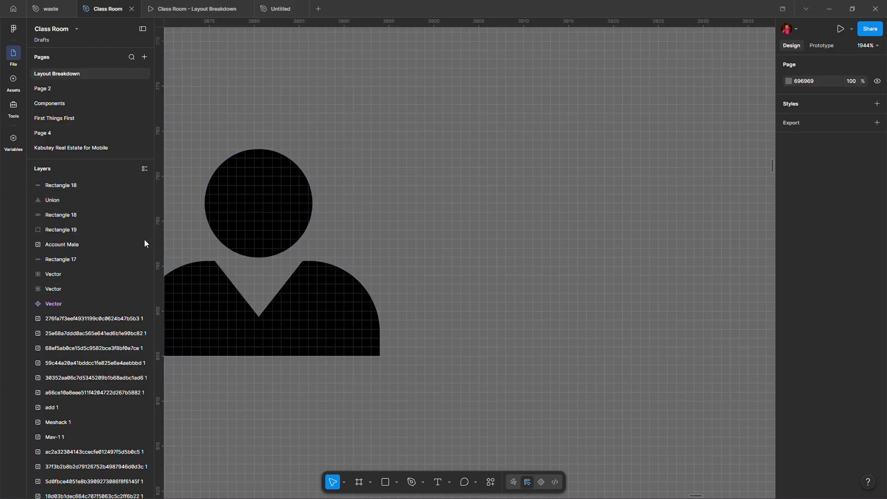
Align the profile icon's lower edge with the cart's wheels at X 3868, and enlarge the icon to 34 × 29.
scroll(359, 289, down, 5)
scroll(425, 299, down, 3)
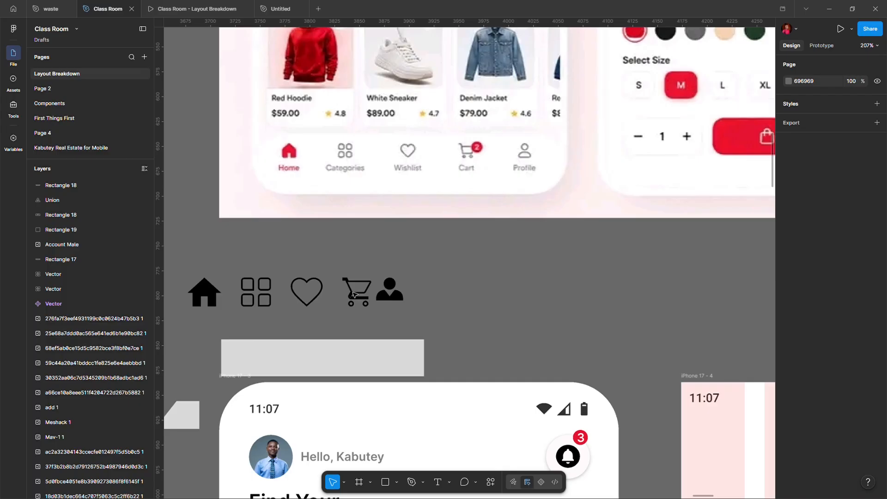
scroll(379, 313, up, 6)
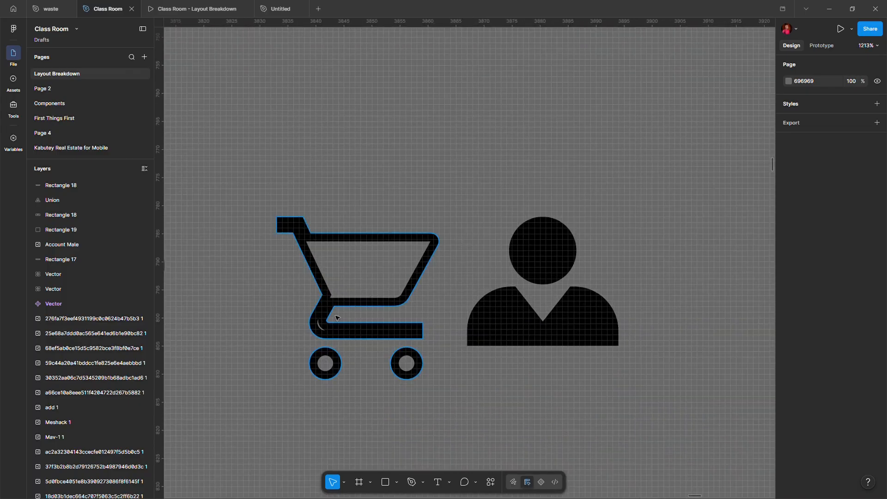
scroll(347, 317, down, 4)
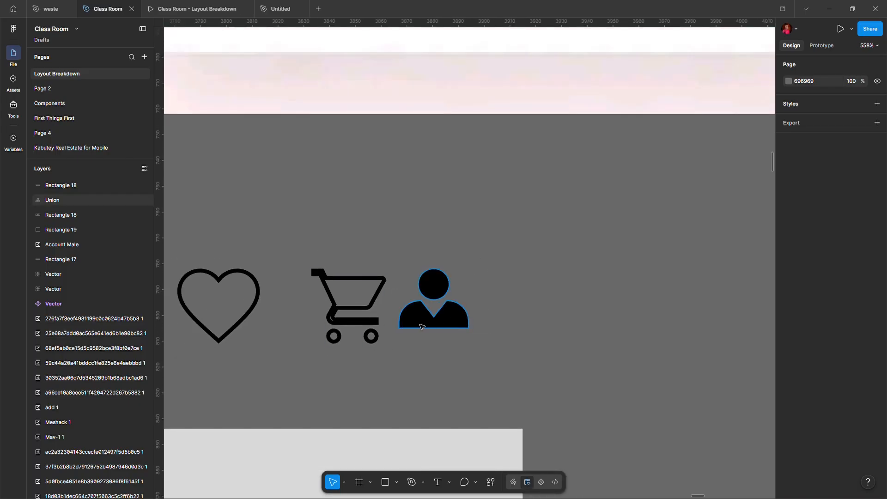
mouse_move(421, 327)
mouse_down()
mouse_move(471, 337)
mouse_move(430, 337)
mouse_up()
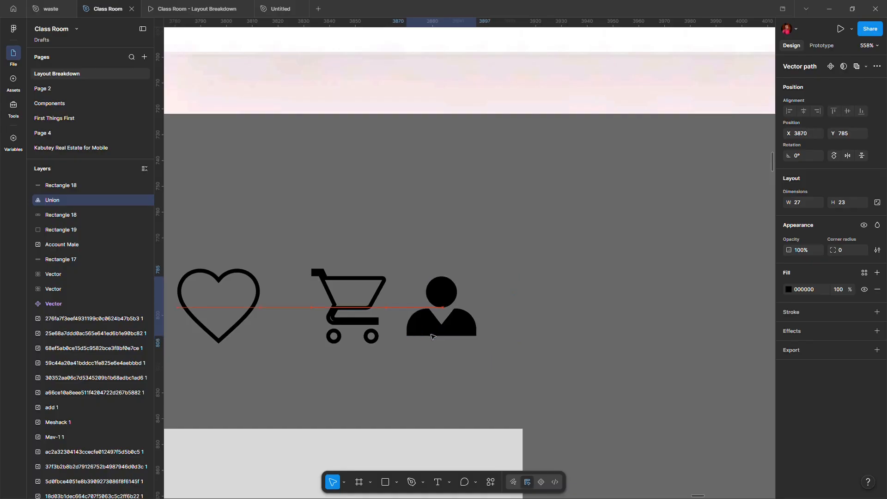
scroll(420, 334, up, 4)
drag(419, 334, 409, 341)
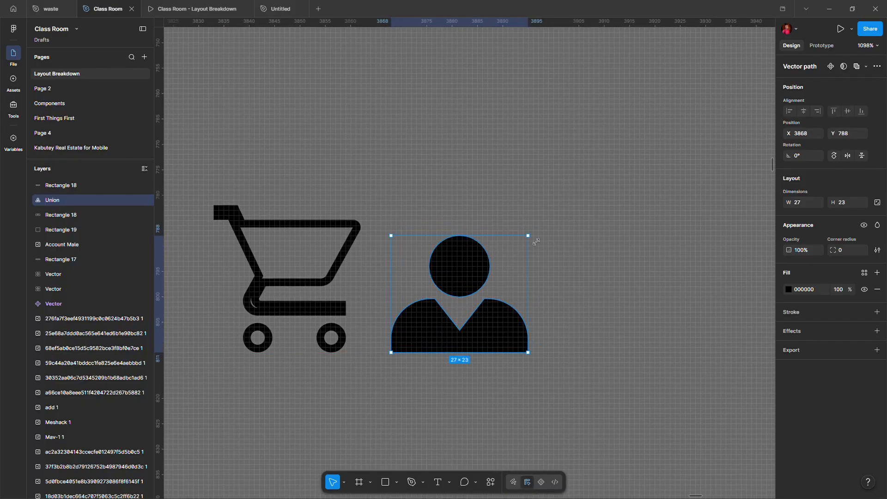
drag(536, 242, 571, 218)
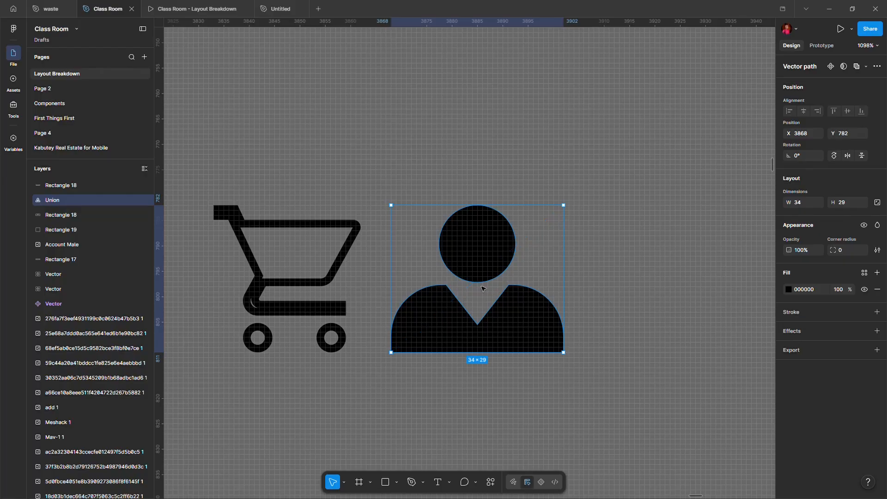
Space the profile icon away from the cart at X 3882, Y 782, in line with the other navigation icons.
scroll(461, 311, down, 5)
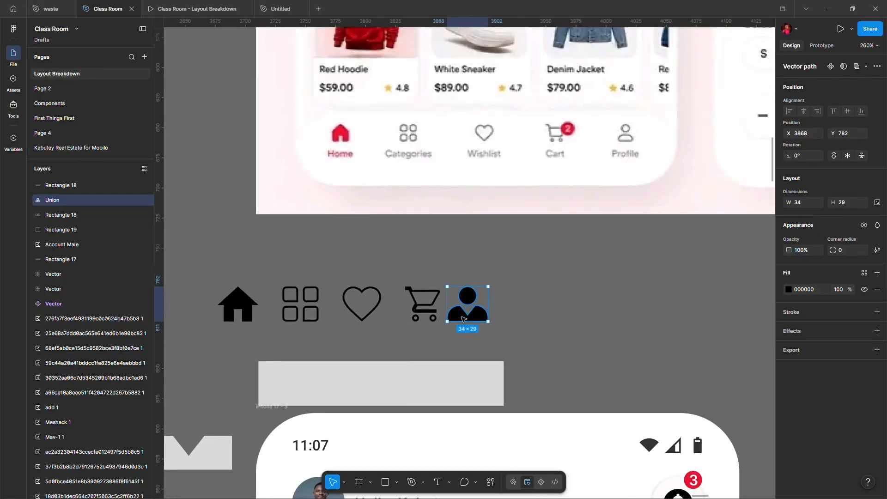
mouse_move(467, 328)
mouse_down()
mouse_move(481, 325)
mouse_move(468, 318)
mouse_up()
drag(554, 327, 228, 303)
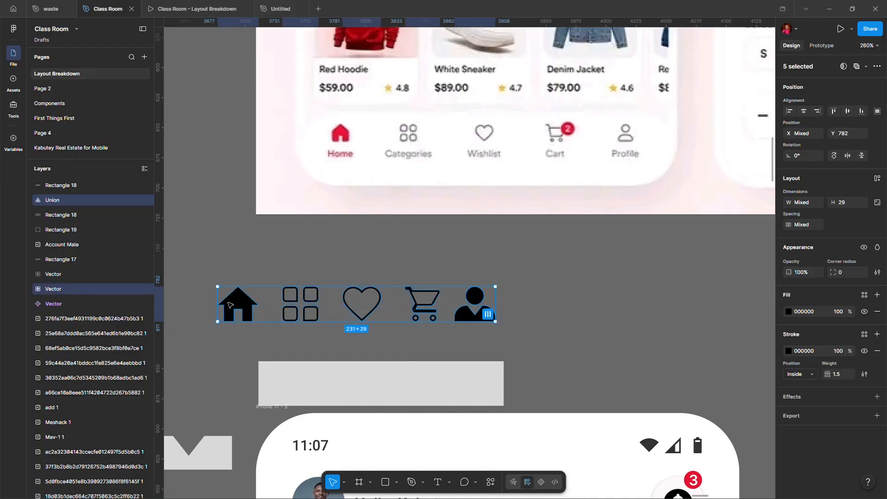
click(549, 338)
drag(489, 320, 498, 318)
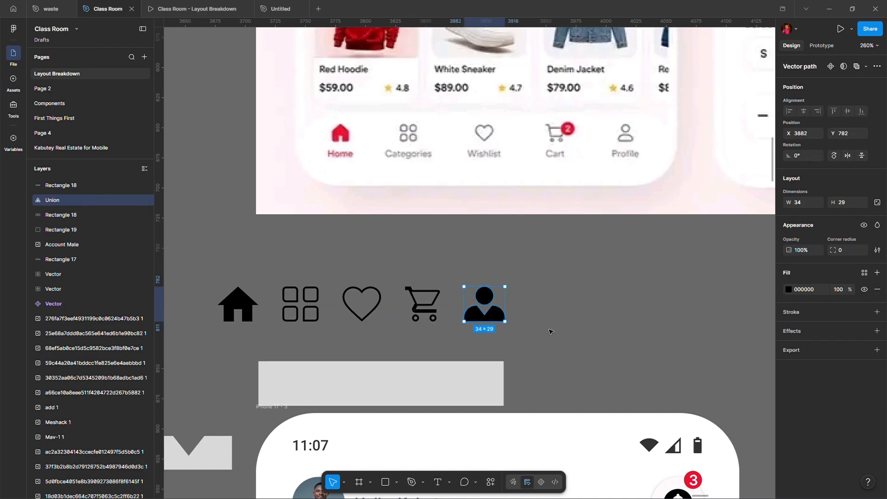
Replace the profile icon's solid fill with a black 000000 inside stroke of weight 1.5.
scroll(550, 331, down, 3)
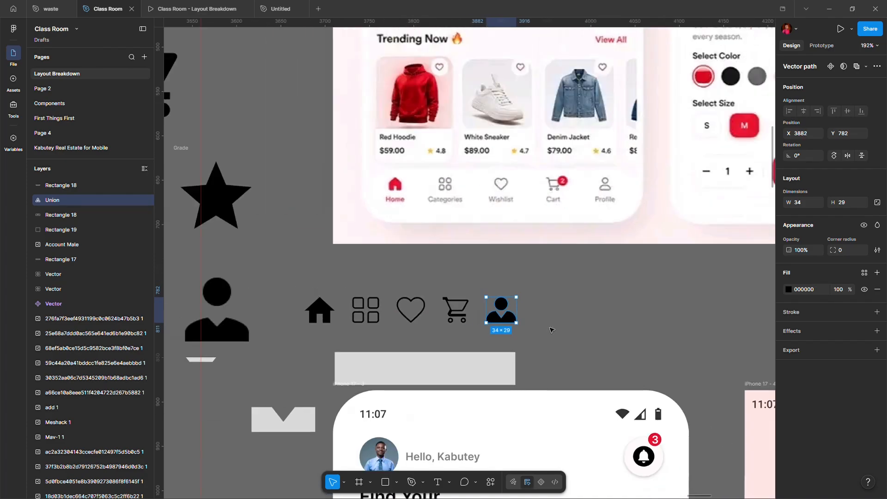
click(878, 289)
click(877, 292)
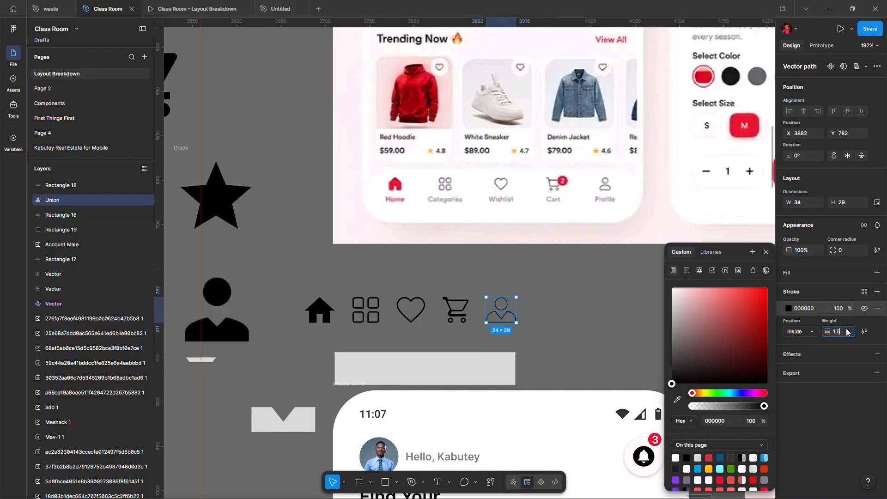
key(Return)
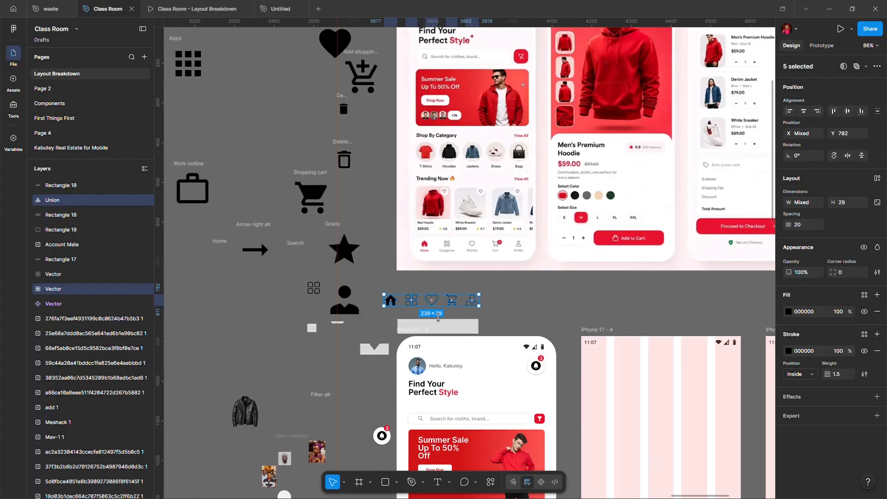
Add a text label reading "Home" below the home icon.
scroll(510, 271, up, 7)
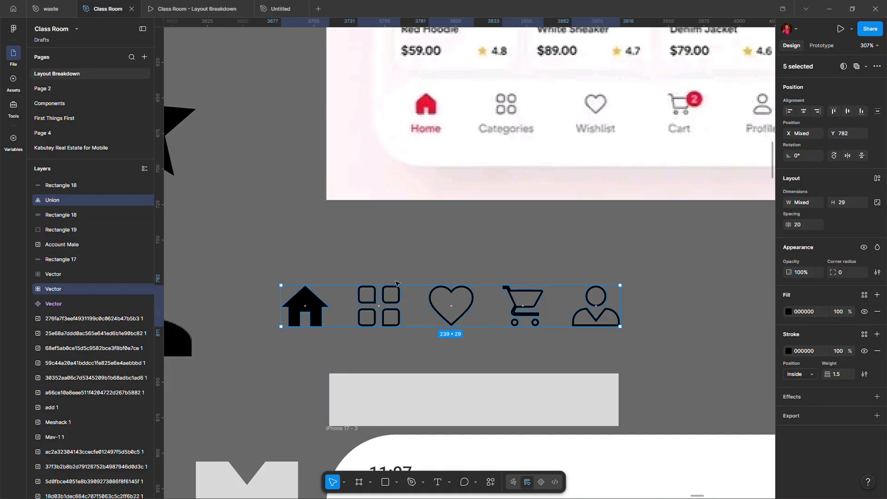
click(312, 350)
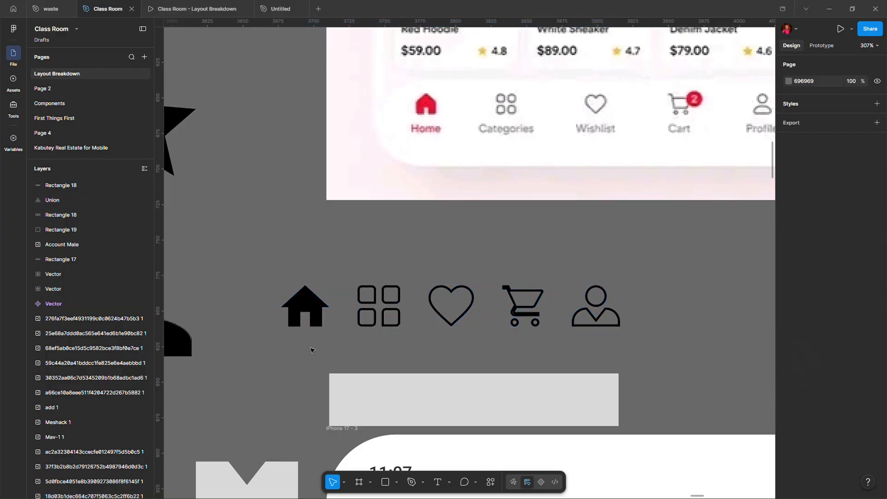
key(t)
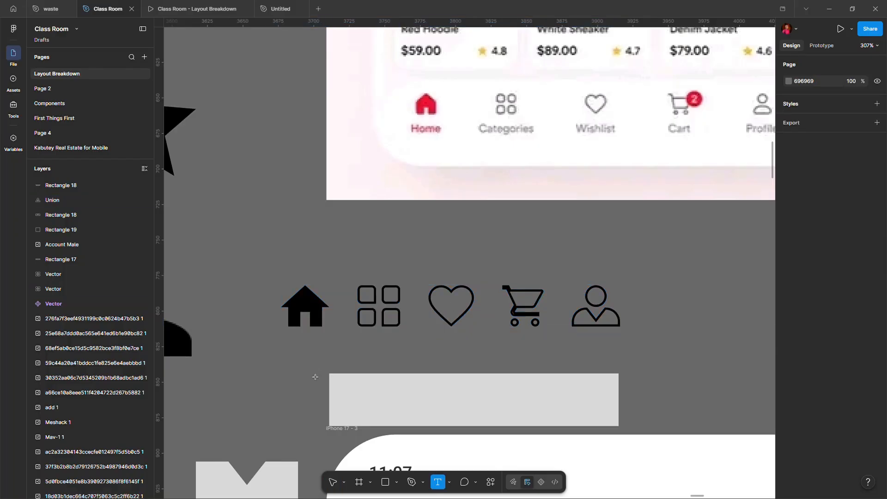
click(288, 360)
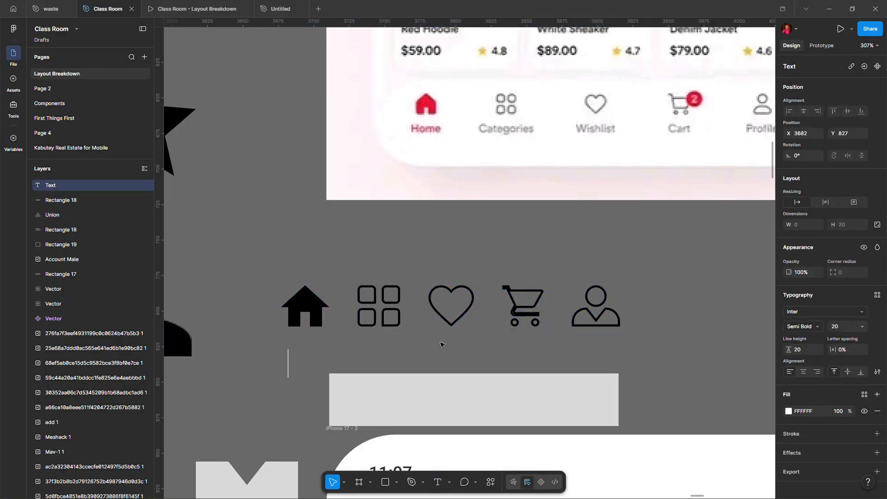
text(hOME)
key(BackSpace)
key(BackSpace)
key(BackSpace)
key(BackSpace)
text(Ho)
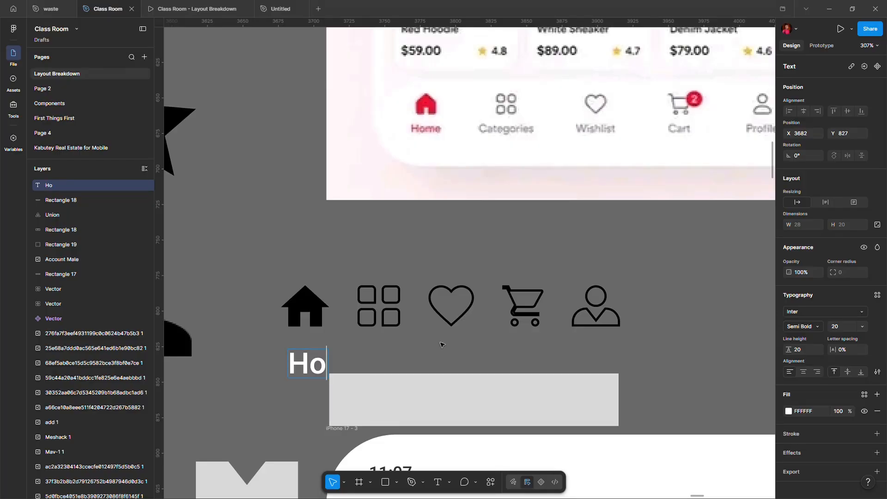
text(me)
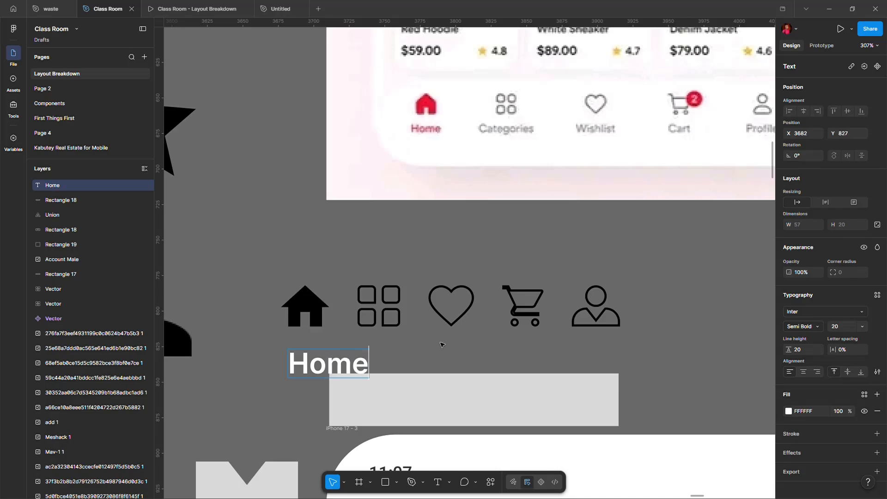
key(Escape)
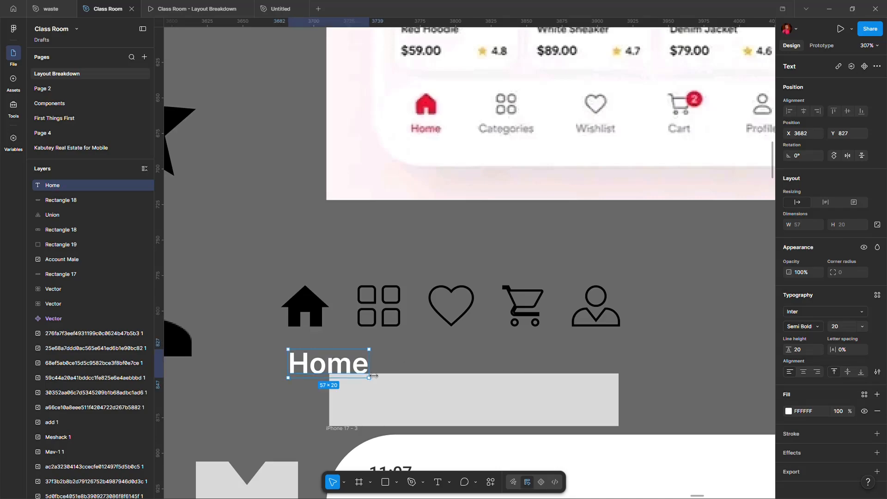
Set the Home label's font size to 8 and move it up beneath the home icon at X 3682, Y 813.
mouse_move(377, 386)
mouse_down()
mouse_move(349, 384)
mouse_move(372, 390)
mouse_up()
key(ctrl+z)
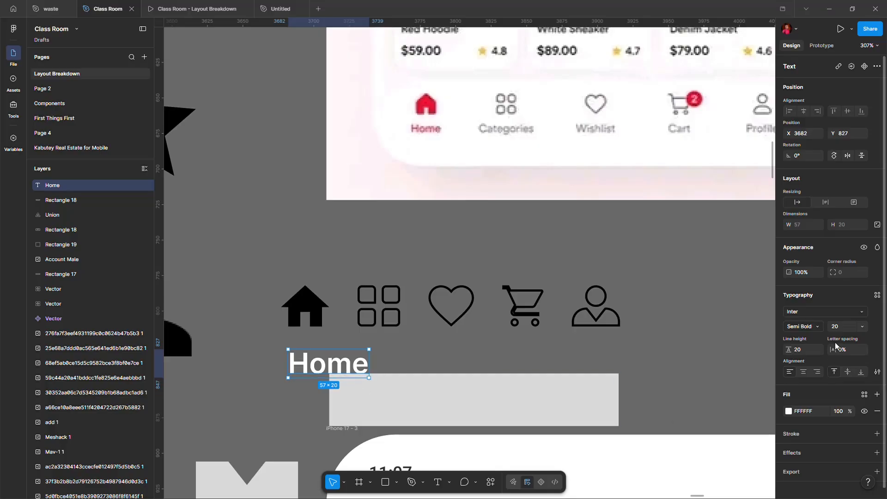
text(9)
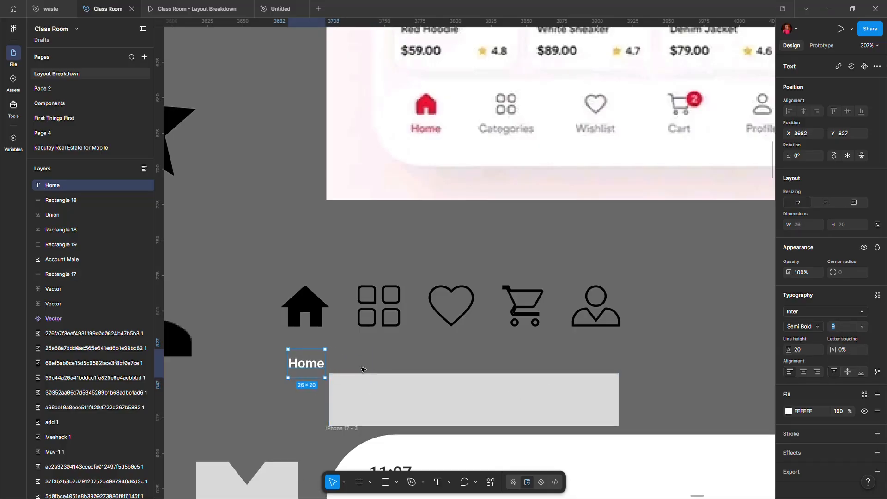
key(Down)
drag(306, 368, 310, 349)
Wrap the Home label in an auto layout frame and reduce the frame's height to 12 at Y 813.
right_click(309, 347)
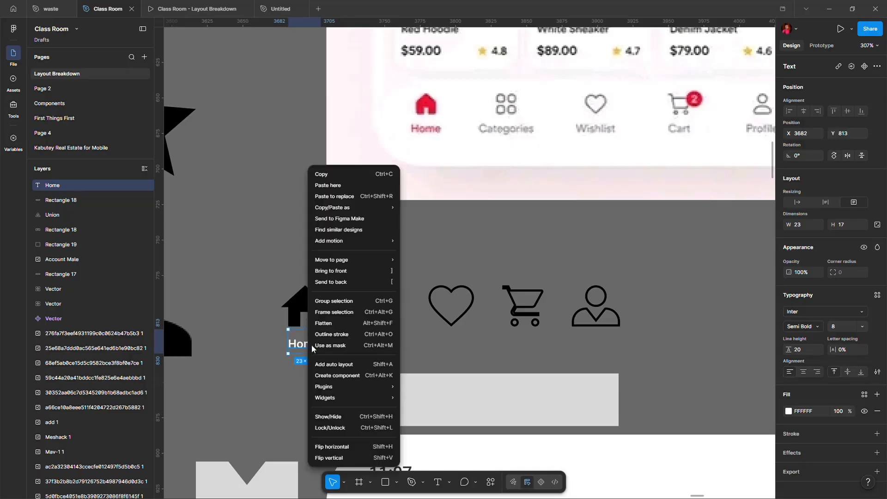
click(346, 368)
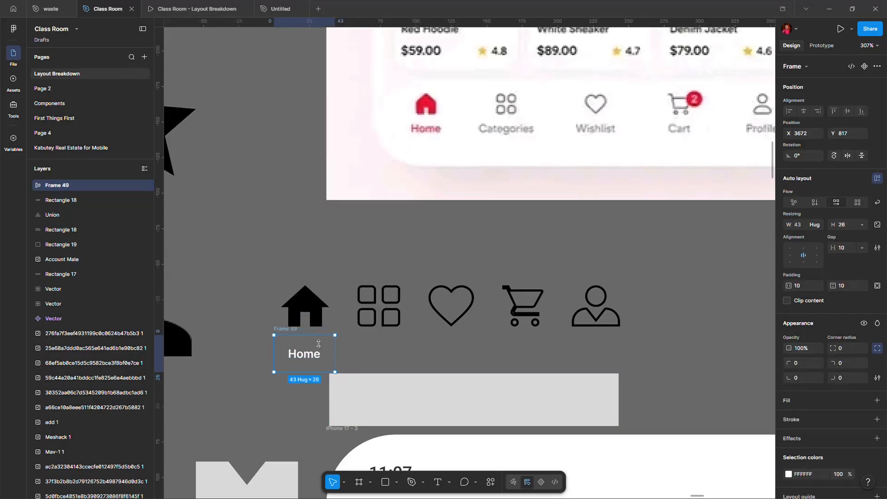
mouse_move(318, 343)
mouse_down()
mouse_move(318, 362)
mouse_move(314, 344)
mouse_up()
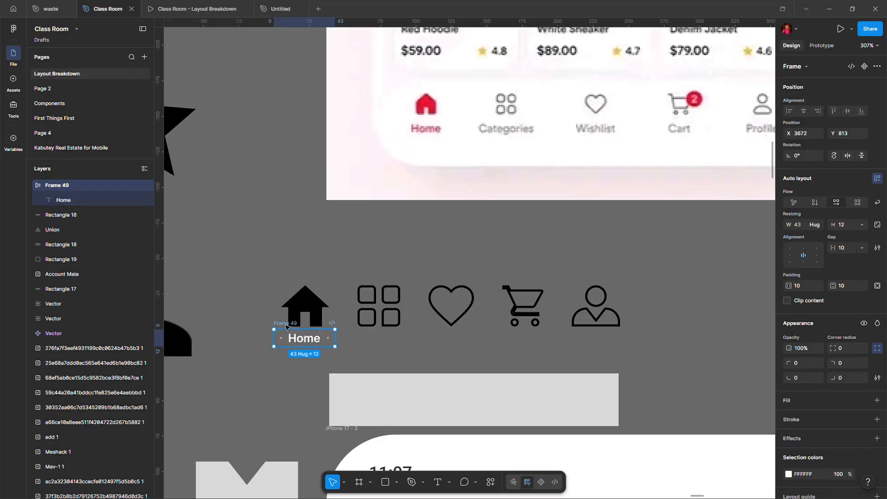
Duplicate the Home label frame under the four-square icon at X 3724, Y 813, and change its text to "Categories".
drag(287, 327, 364, 342)
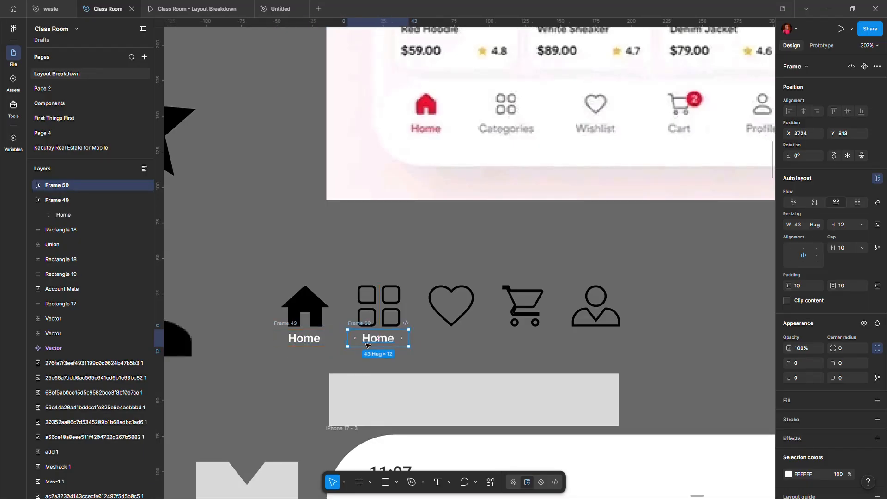
double_click(369, 342)
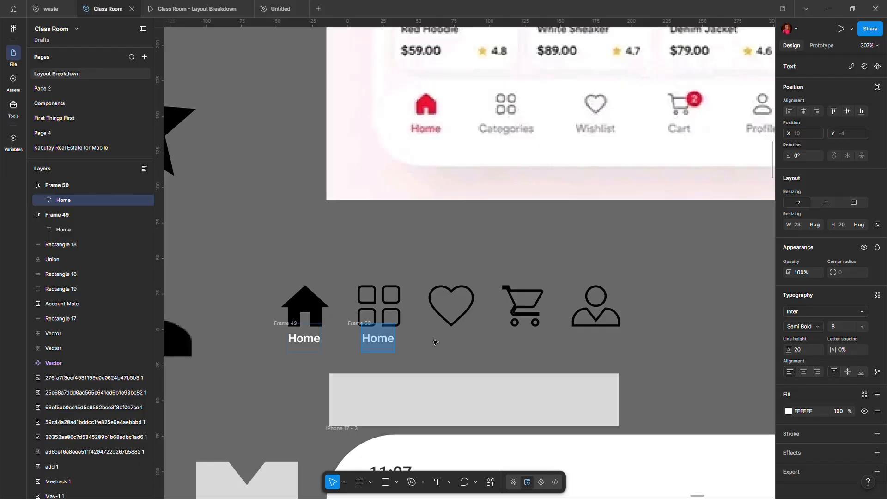
text(Categories)
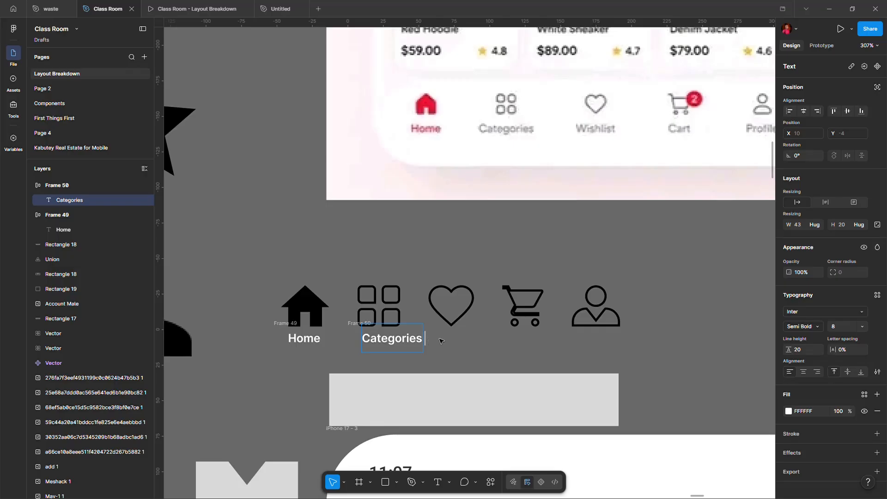
key(Escape)
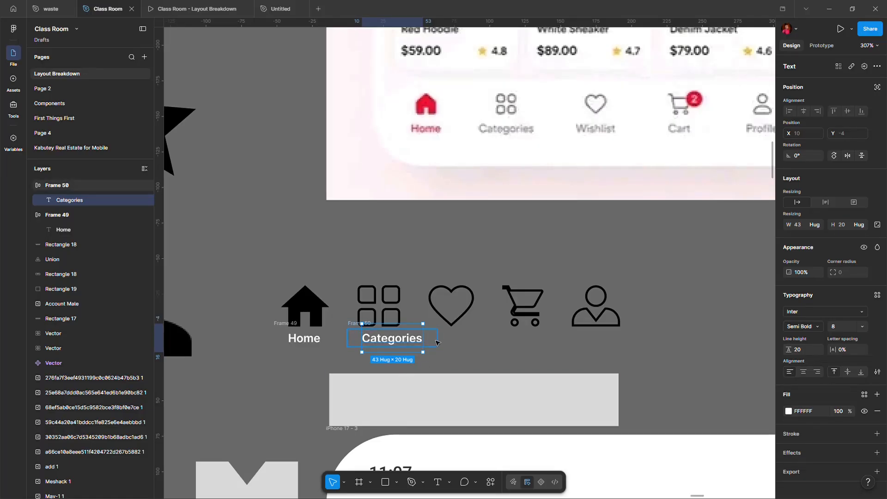
Narrow the Categories frame to 44 wide and the Home frame to 23 wide, centring Home under its icon at X 3682.
click(352, 327)
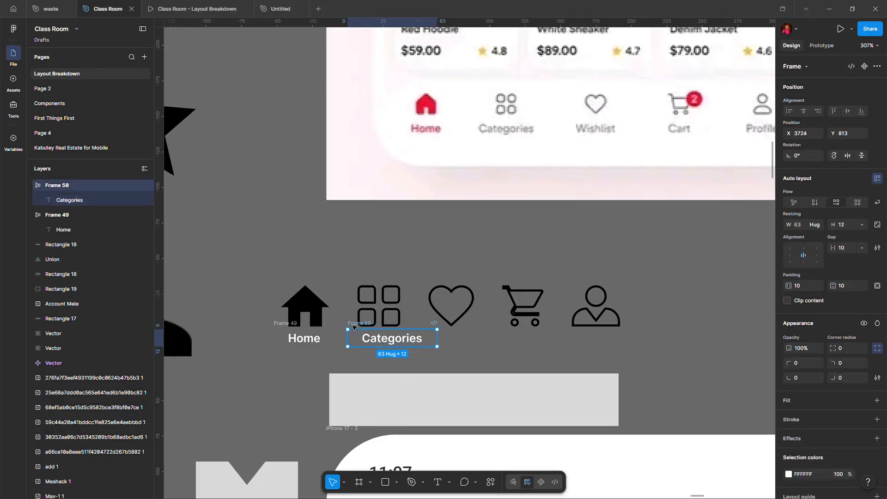
drag(438, 346, 417, 351)
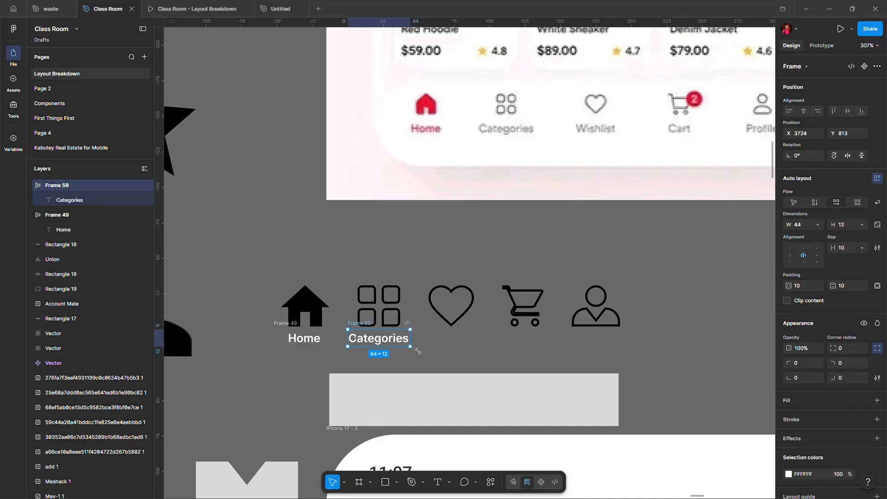
click(289, 325)
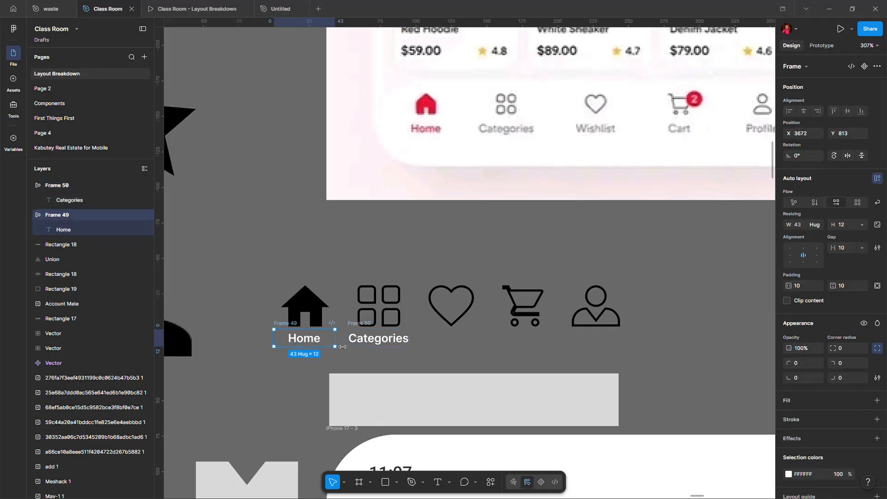
drag(343, 347, 314, 352)
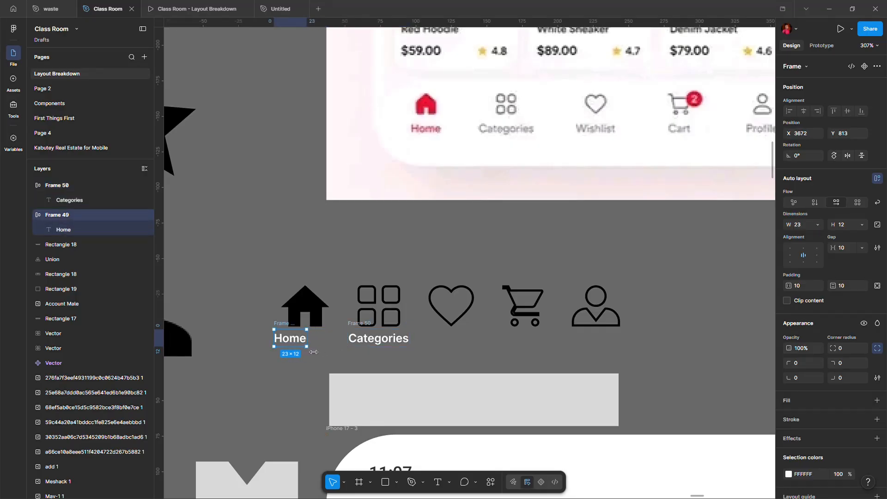
drag(285, 325, 301, 329)
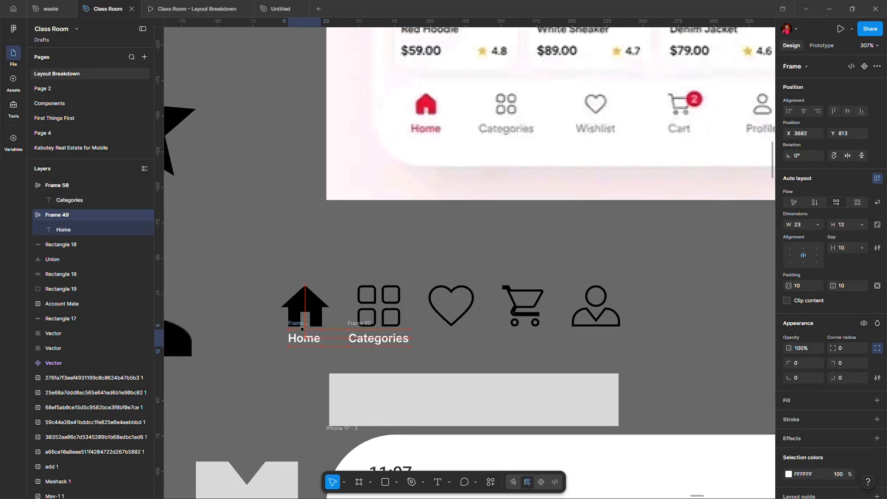
Duplicate the Categories label frame to X 3787, Y 813 near the heart icon and change its text to "Wishlist".
click(356, 329)
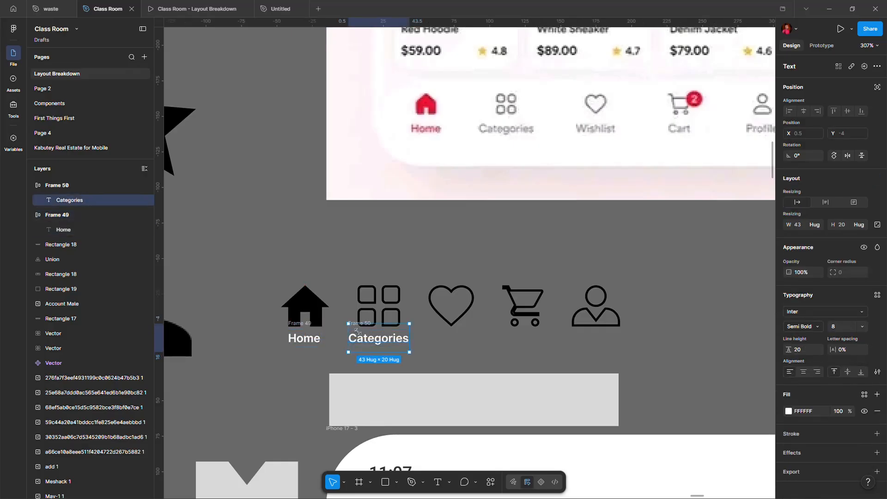
click(337, 308)
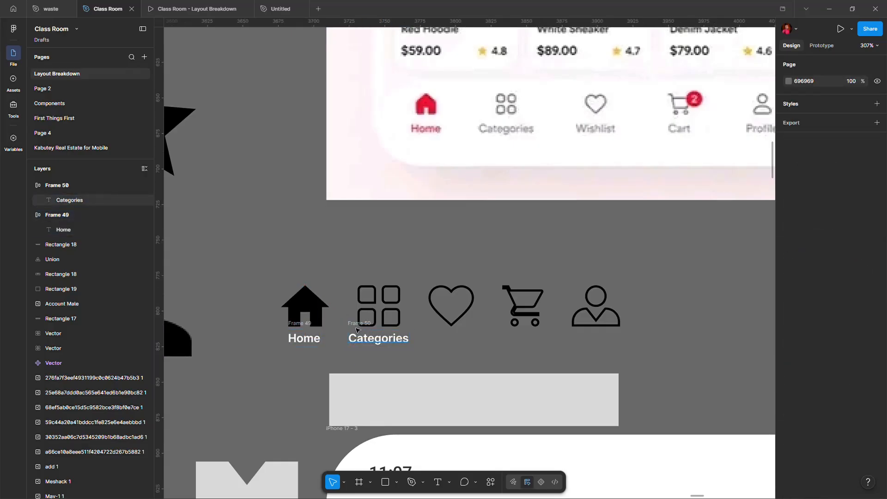
click(358, 331)
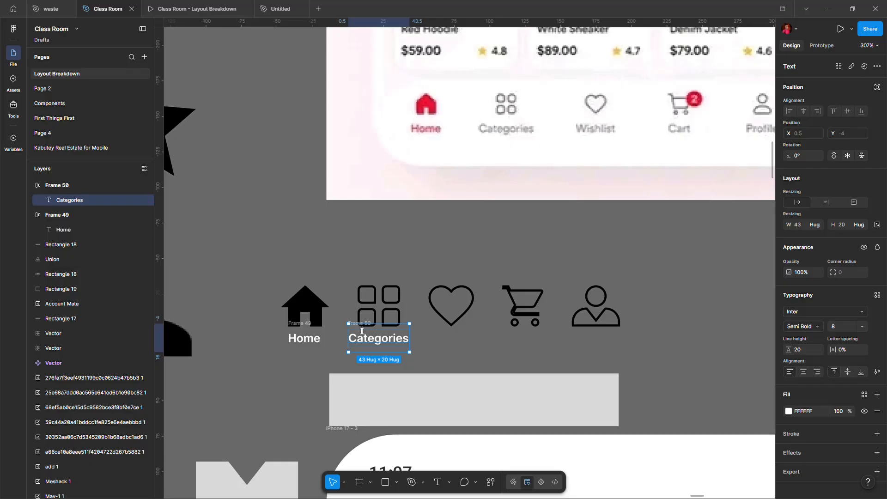
click(350, 308)
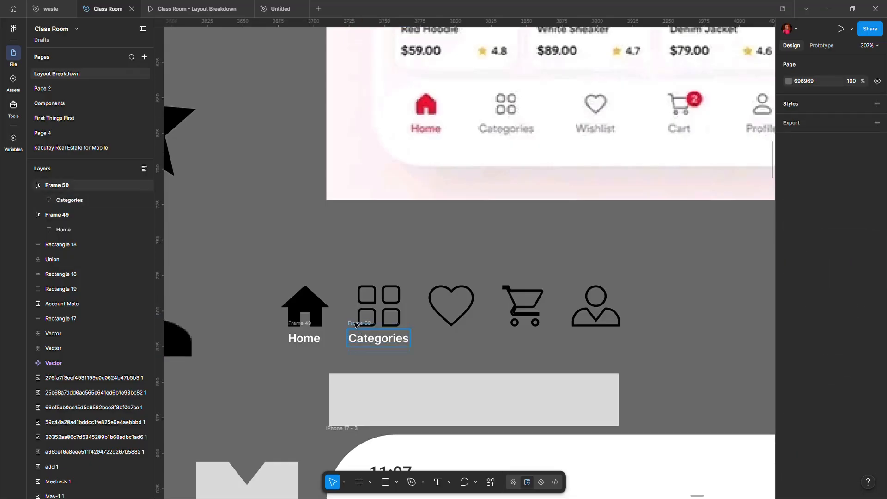
drag(356, 324, 446, 337)
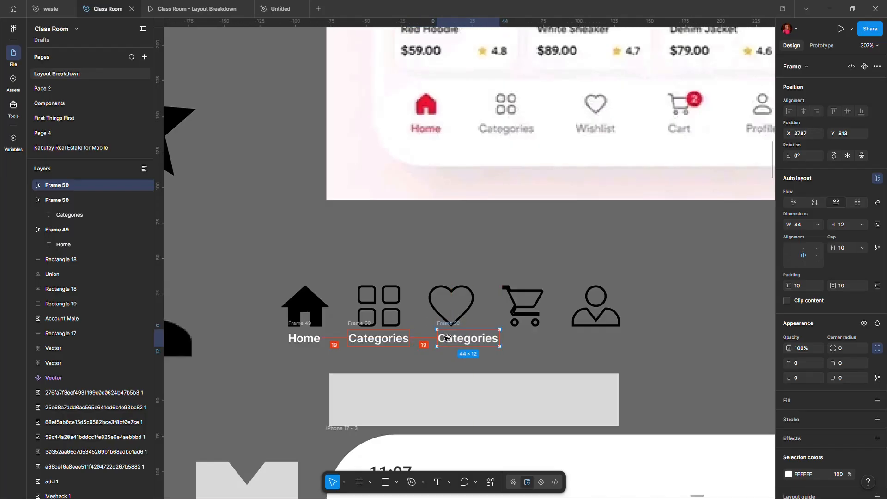
double_click(446, 337)
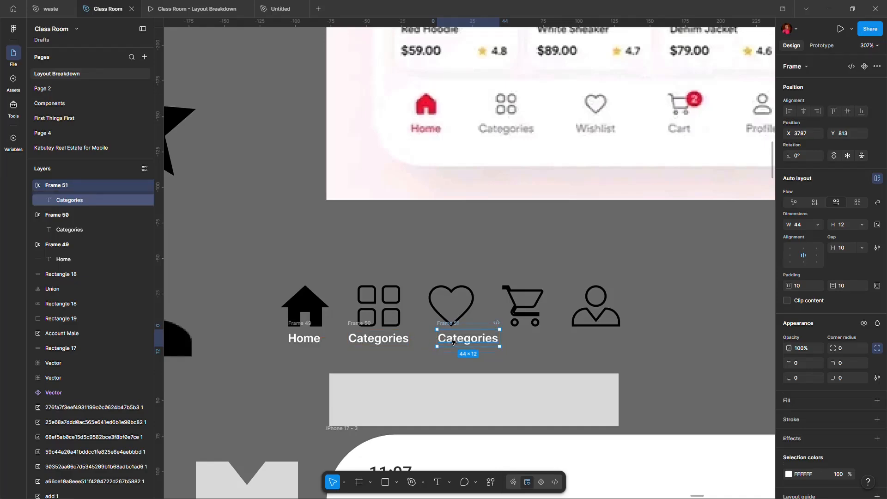
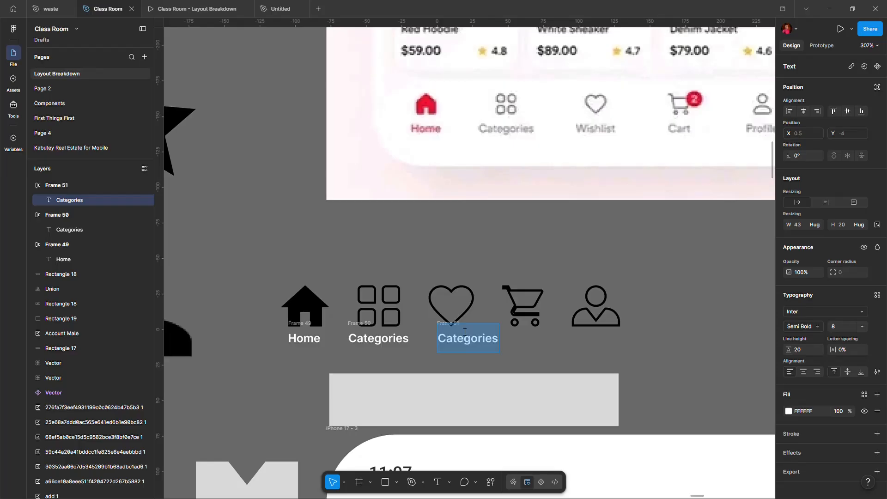
text(wISH)
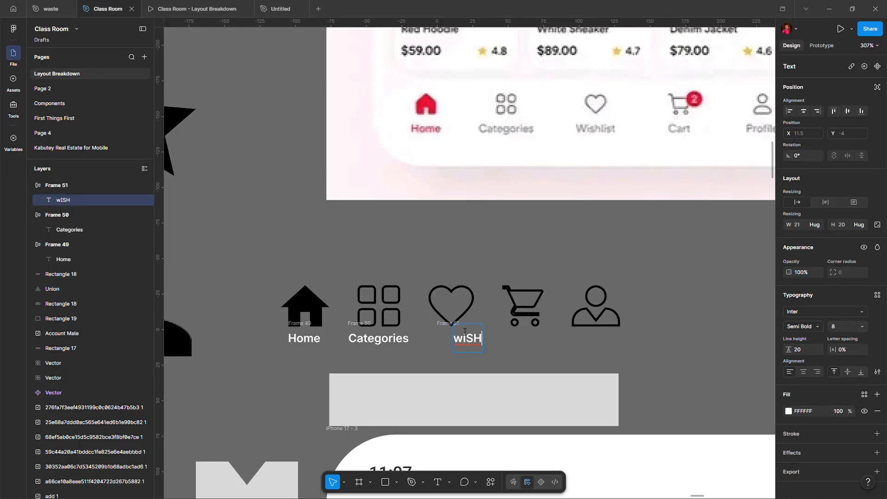
double_click(464, 332)
text(Wishlist)
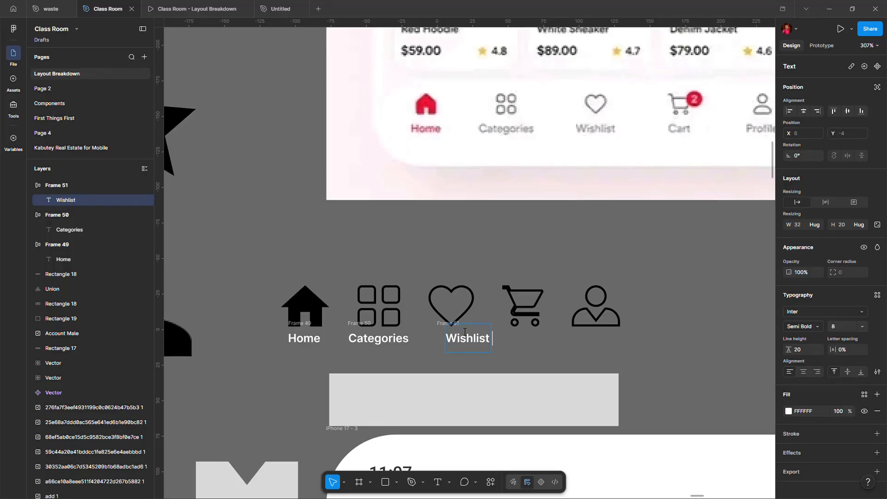
key(Escape)
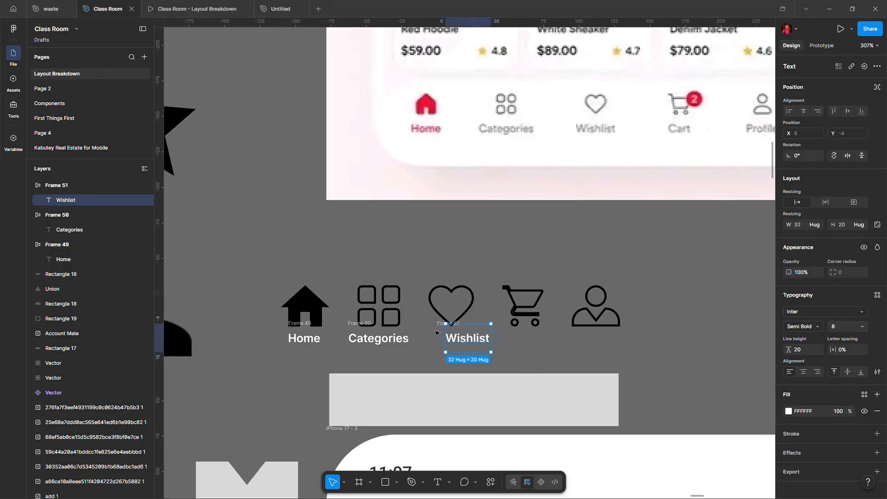
click(439, 324)
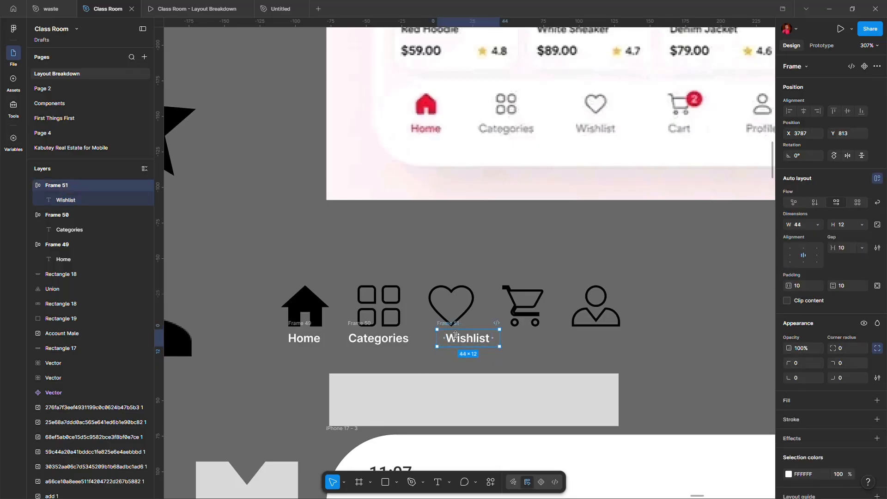
Narrow the Wishlist label frame to 32 wide and duplicate it under the cart and person icons, with the texts "Cart" and "Profile".
drag(507, 346, 580, 332)
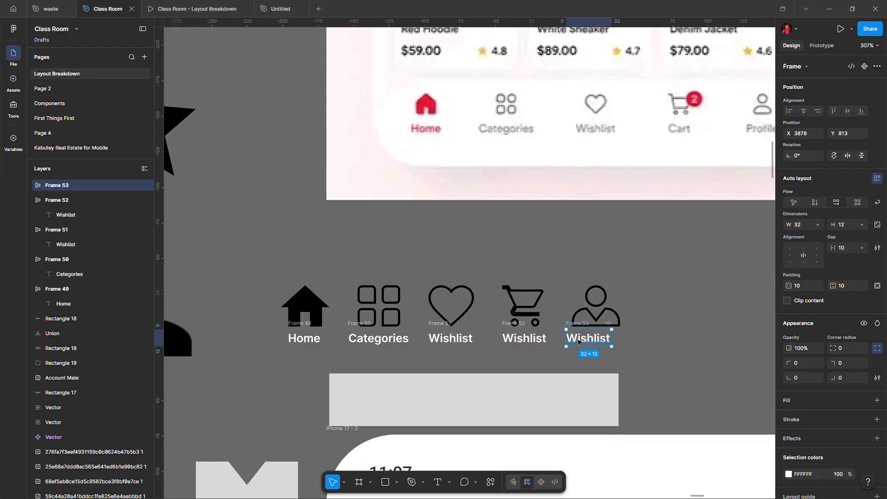
double_click(582, 343)
text(Profile)
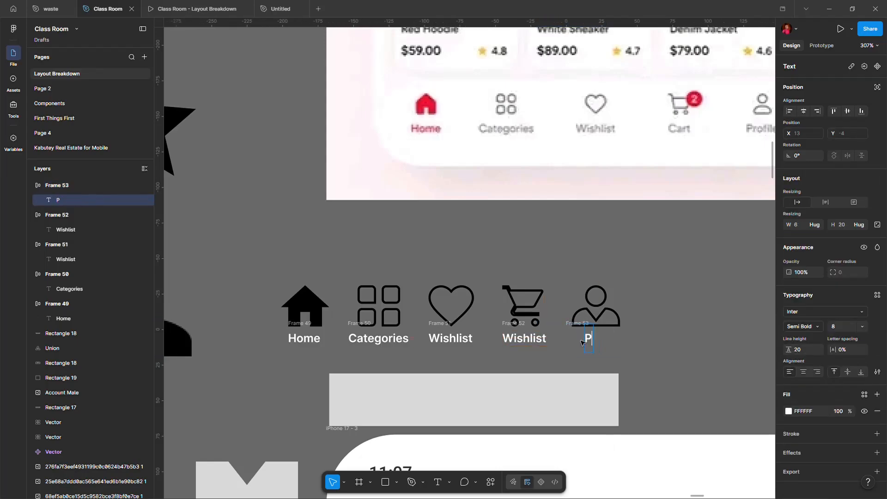
click(533, 342)
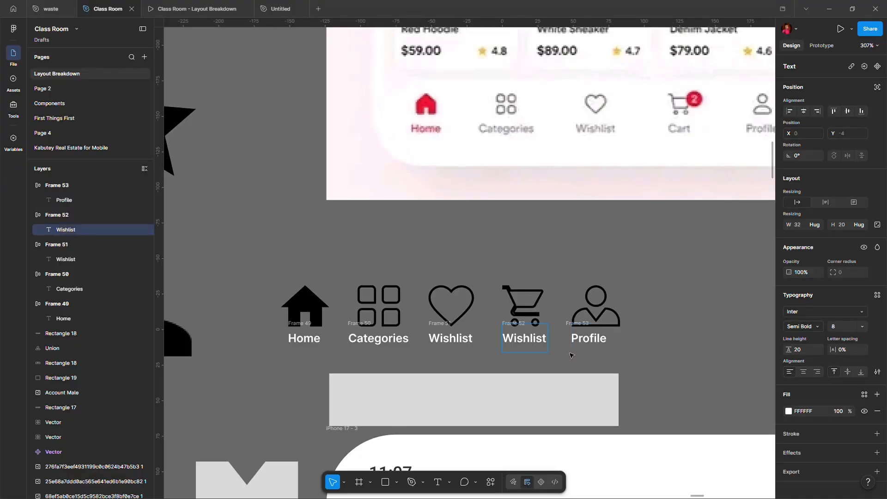
key(ctrl+a)
text(Cart)
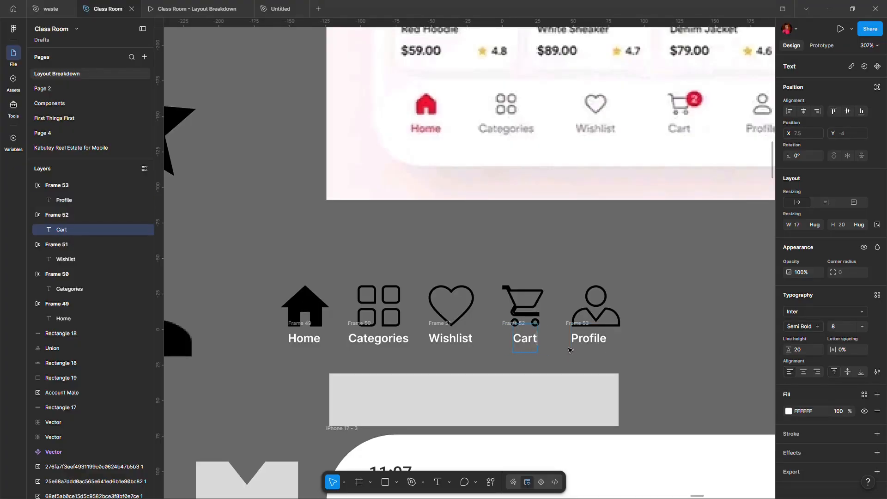
key(Escape)
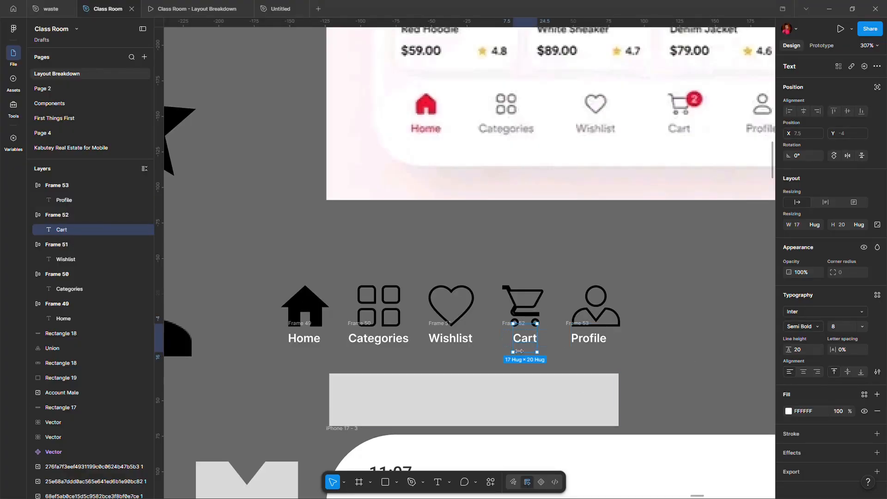
Narrow the Cart label frame to 19 wide and the Profile label frame to 25 wide at X 3885.
click(507, 326)
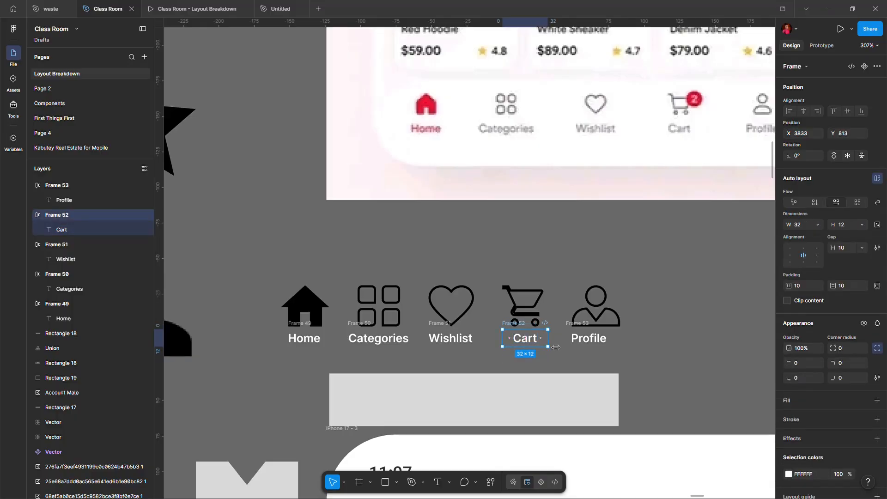
drag(554, 349, 537, 353)
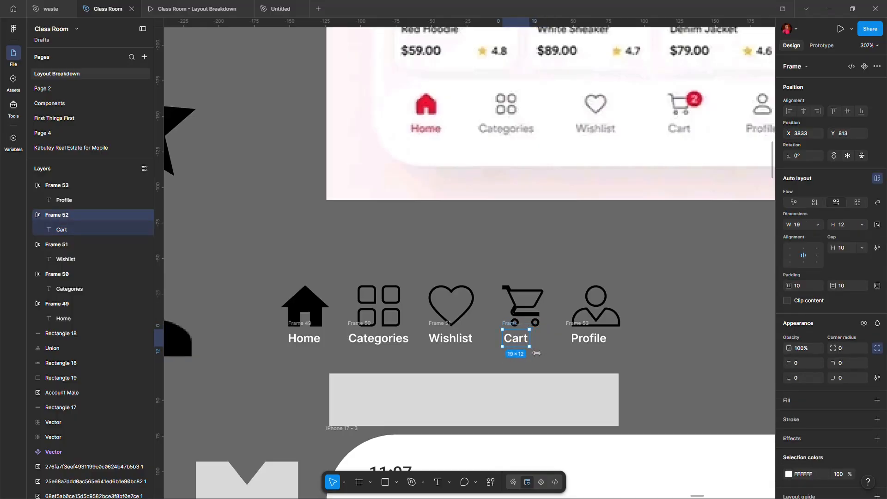
click(577, 336)
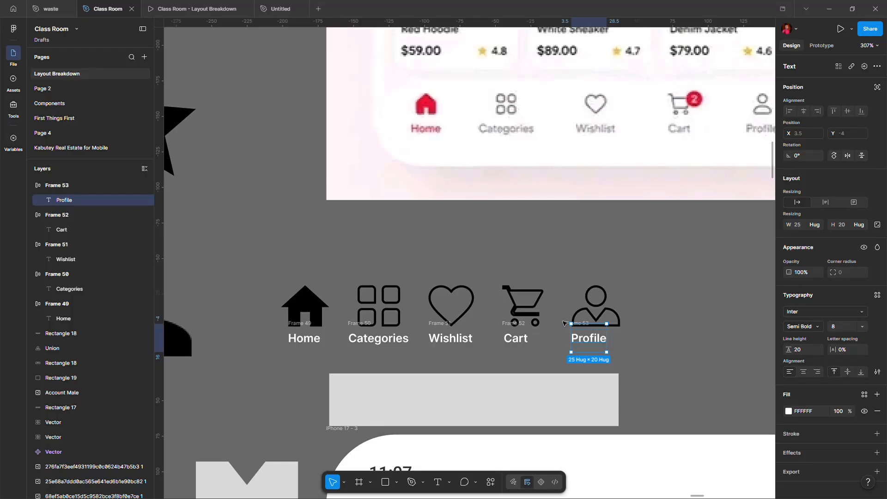
key(Escape)
click(572, 344)
drag(573, 345, 583, 346)
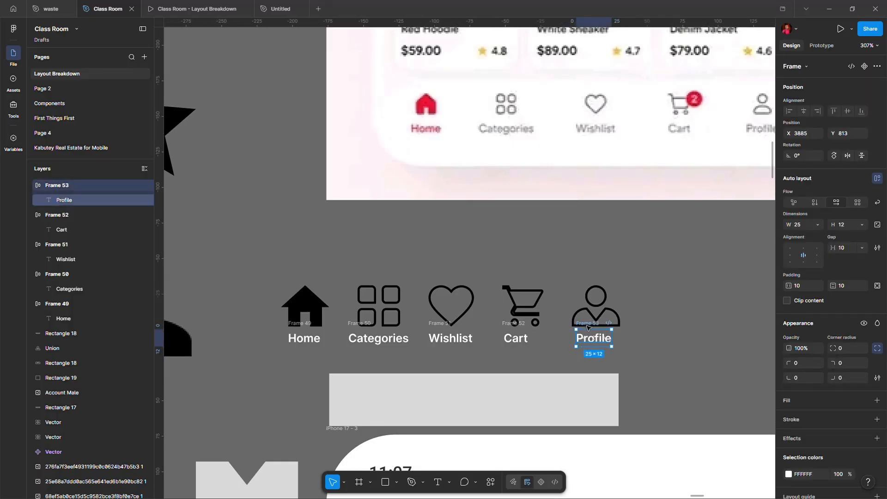
Centre the Profile label frame horizontally under the person icon and group the two.
click(605, 295)
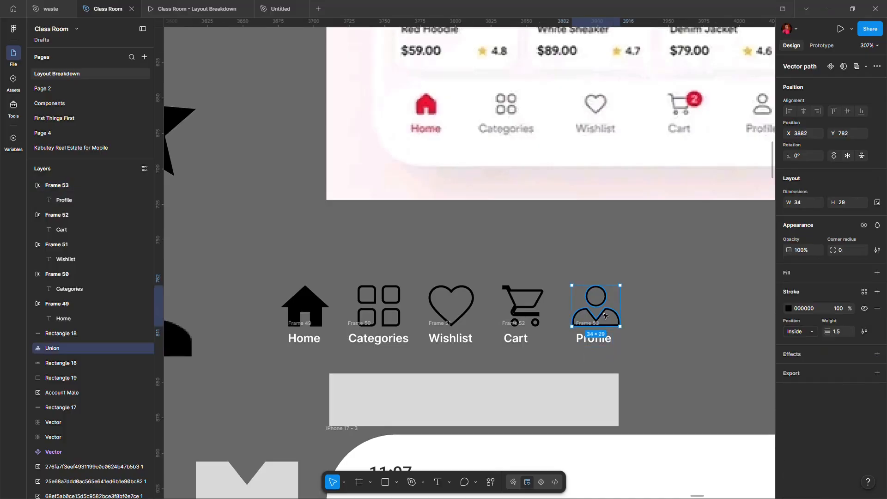
shift+click(608, 349)
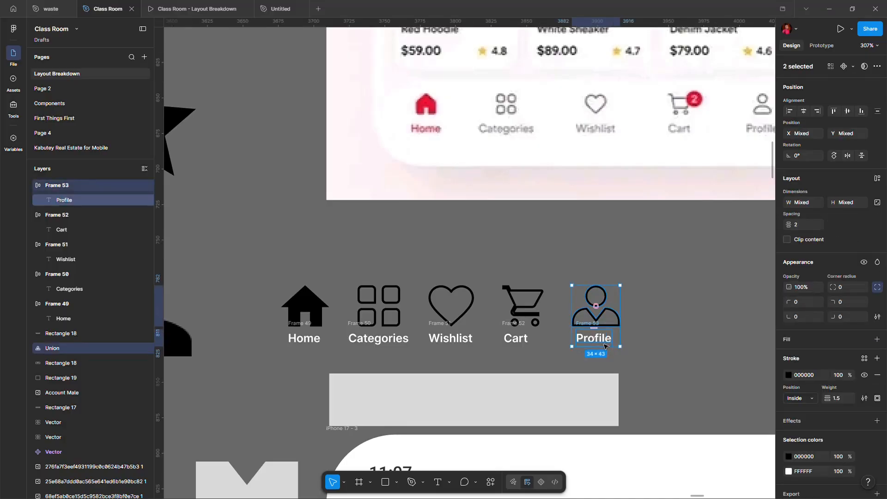
click(803, 112)
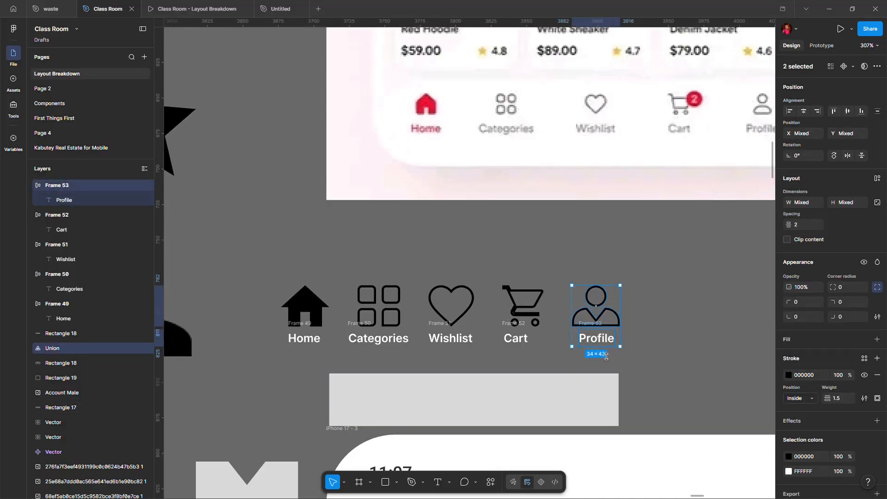
key(ctrl+g)
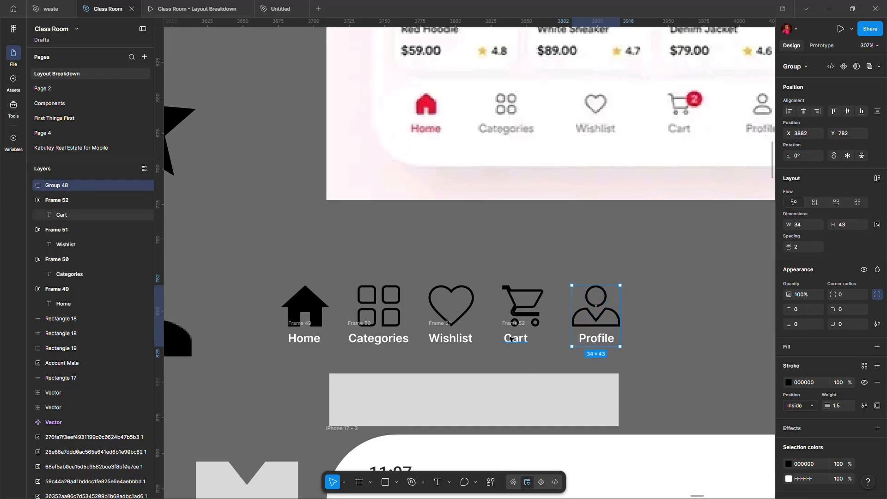
Align the cart icon's horizontal centre with the Cart label text, placing the icon at X 3828.
click(514, 329)
shift+click(525, 301)
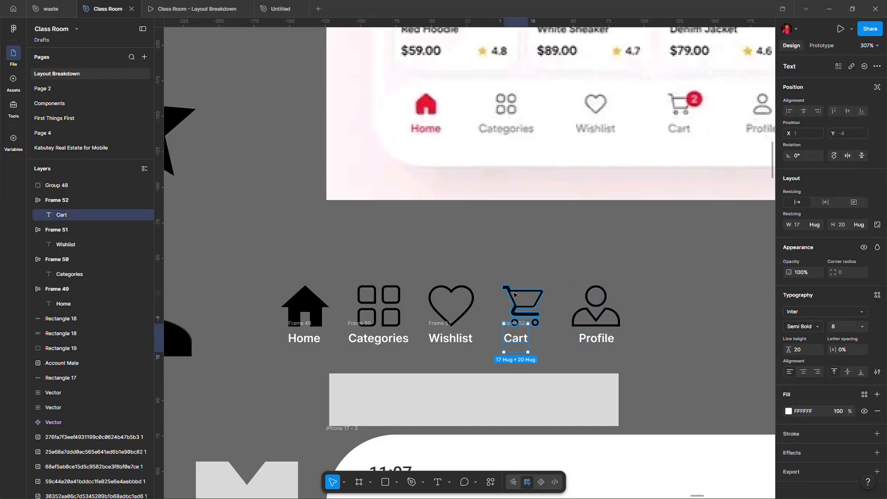
click(804, 111)
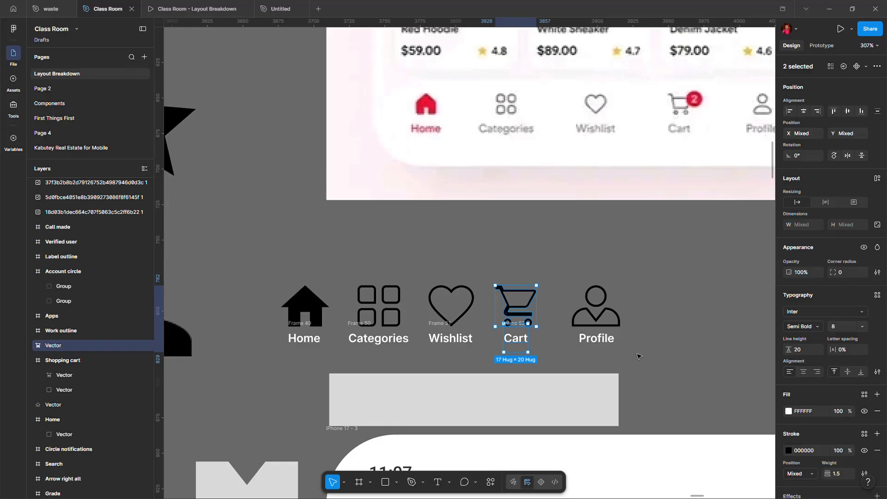
Try to group the Cart label text with the cart icon, and undo the grouping.
key(ctrl+g)
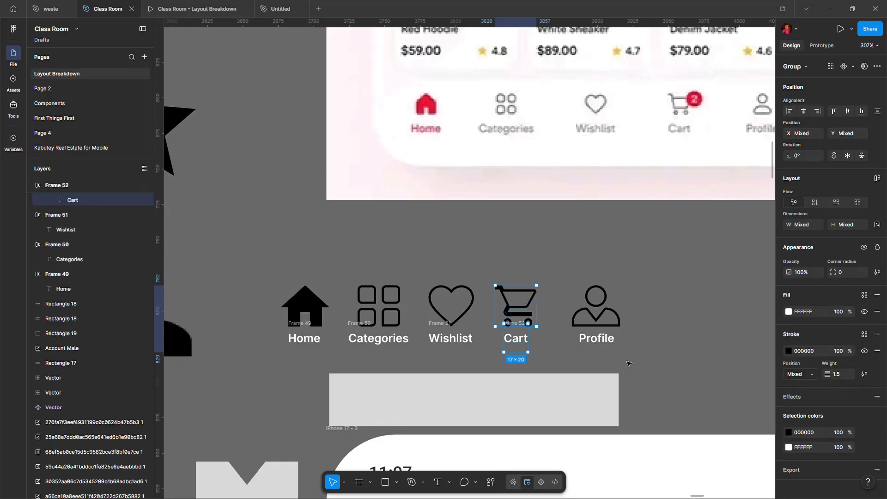
click(572, 280)
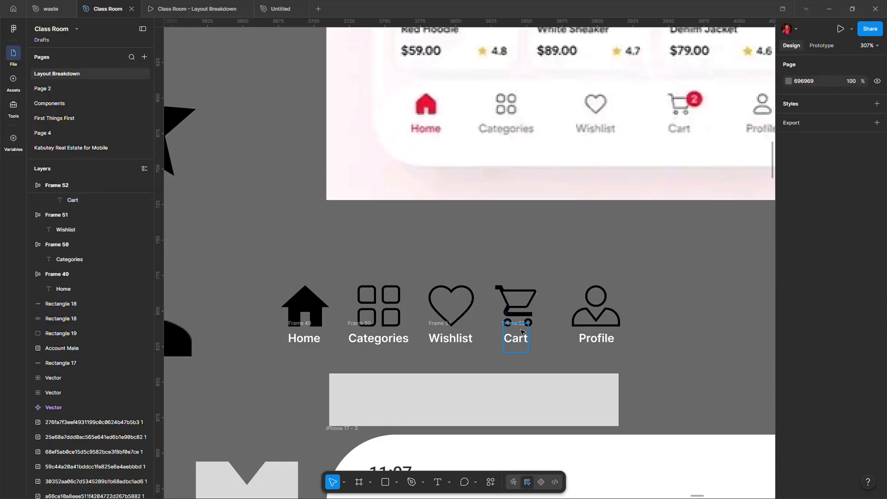
key(ctrl+z)
key(ctrl+z)
key(ctrl+z)
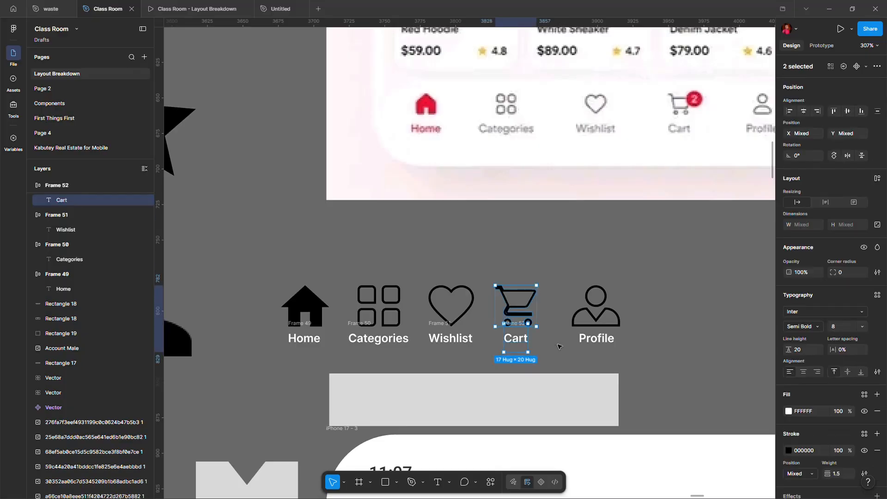
click(803, 113)
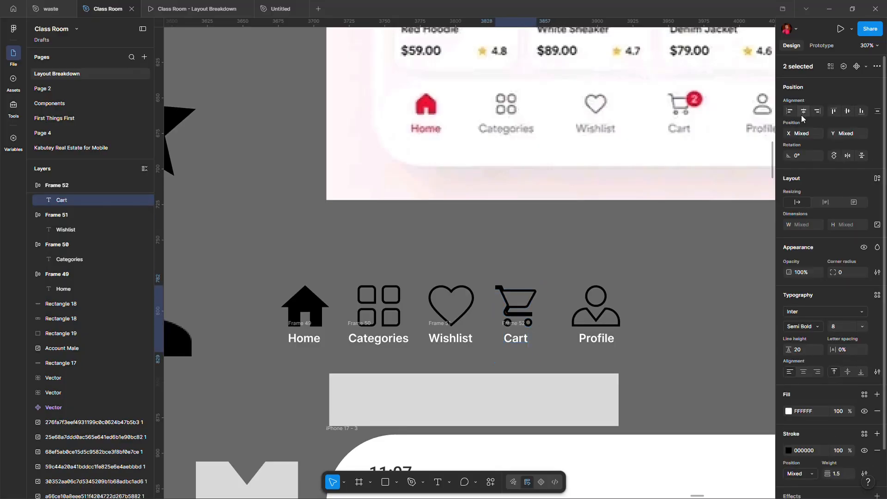
click(722, 295)
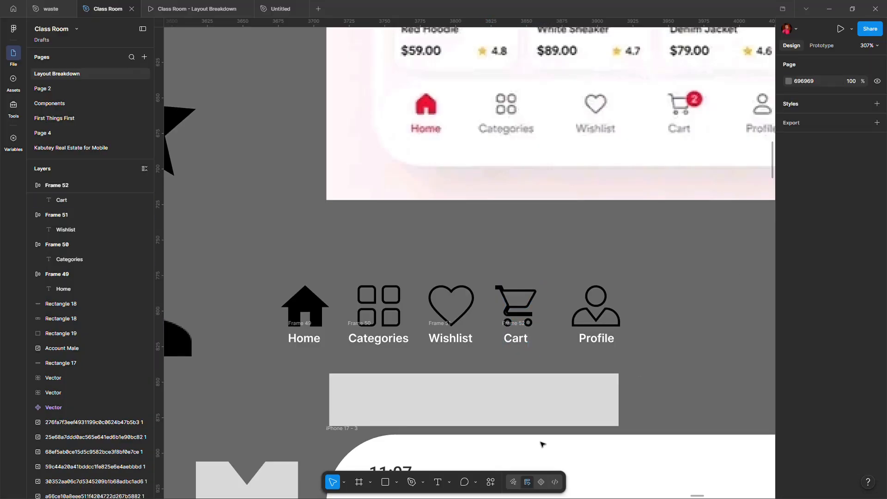
click(505, 325)
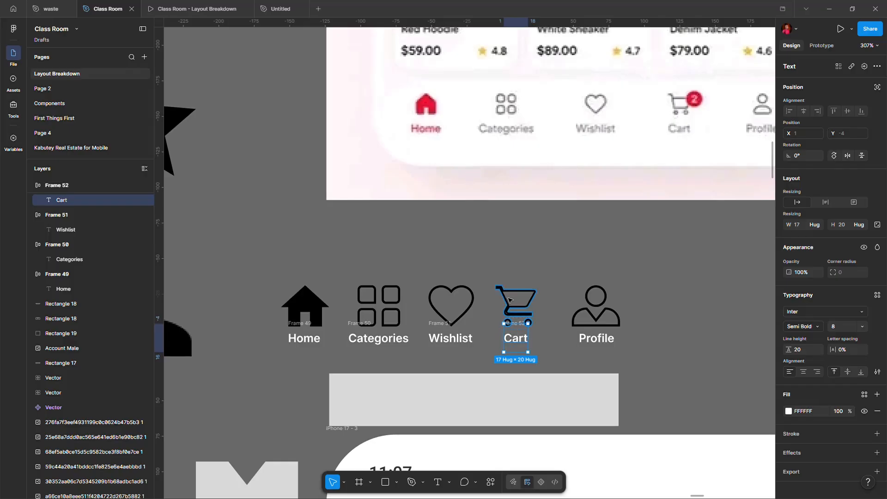
shift+click(515, 309)
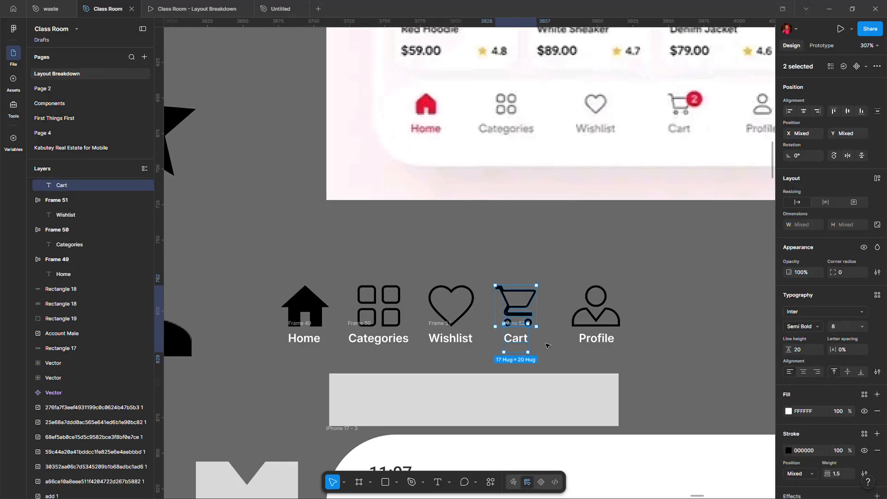
click(663, 341)
Group the Cart label's whole frame with the cart icon, keeping both horizontally centred on each other.
click(517, 325)
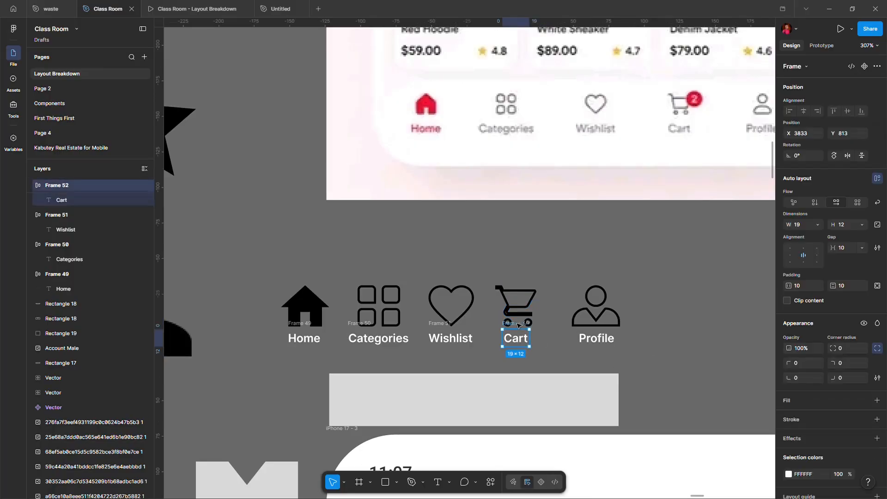
scroll(54, 198, up, 1)
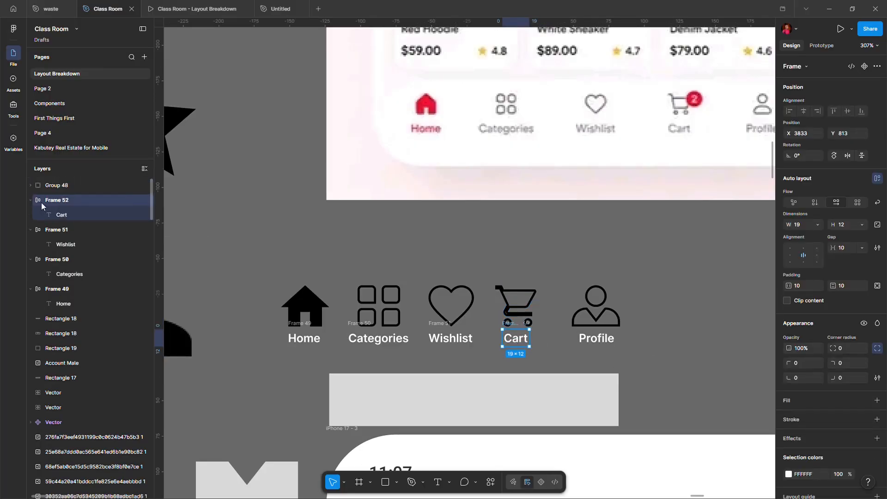
click(30, 200)
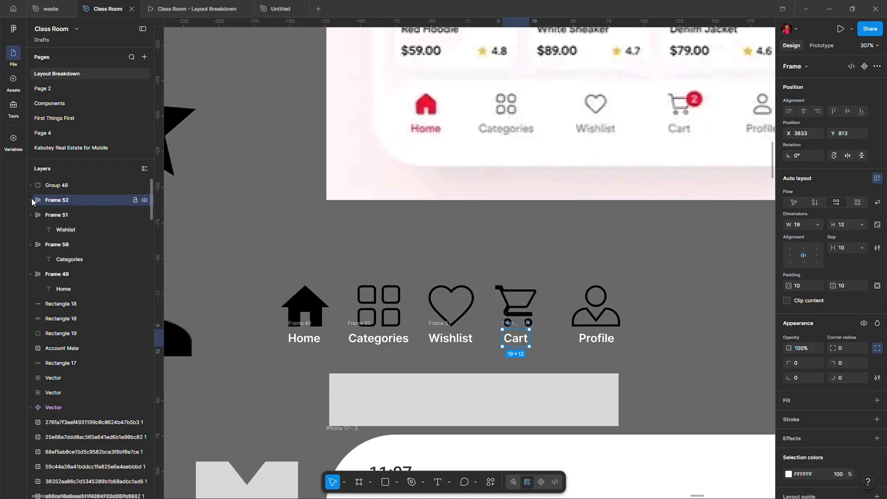
click(500, 291)
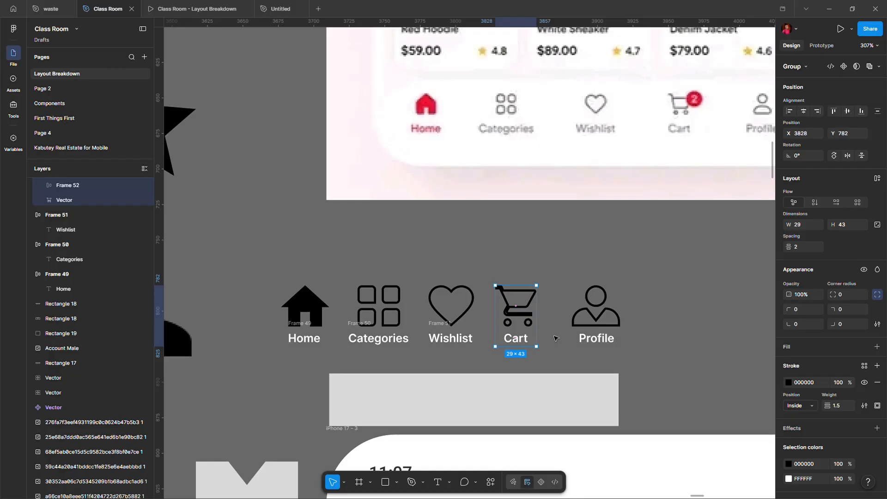
key(ctrl+z)
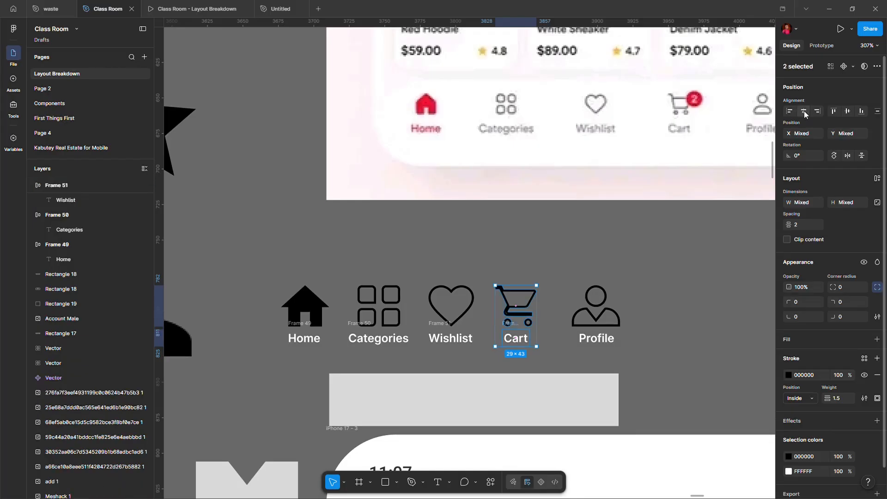
scroll(530, 354, up, 4)
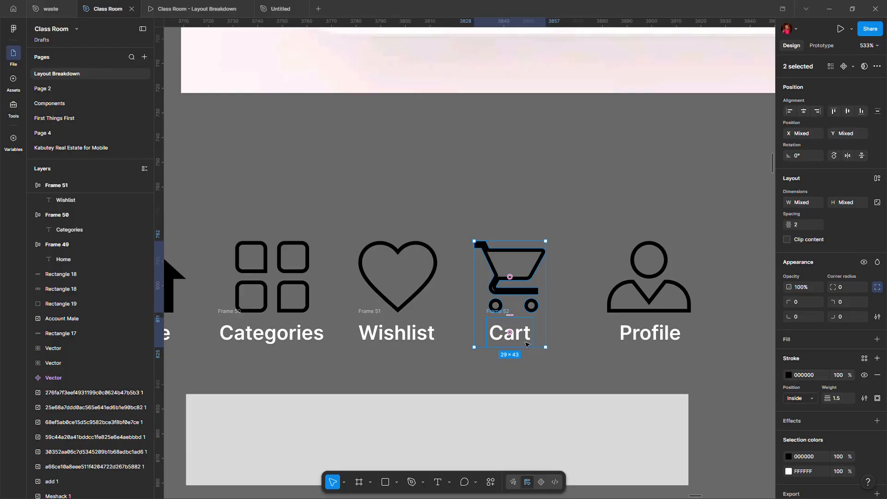
key(ctrl+g)
click(422, 204)
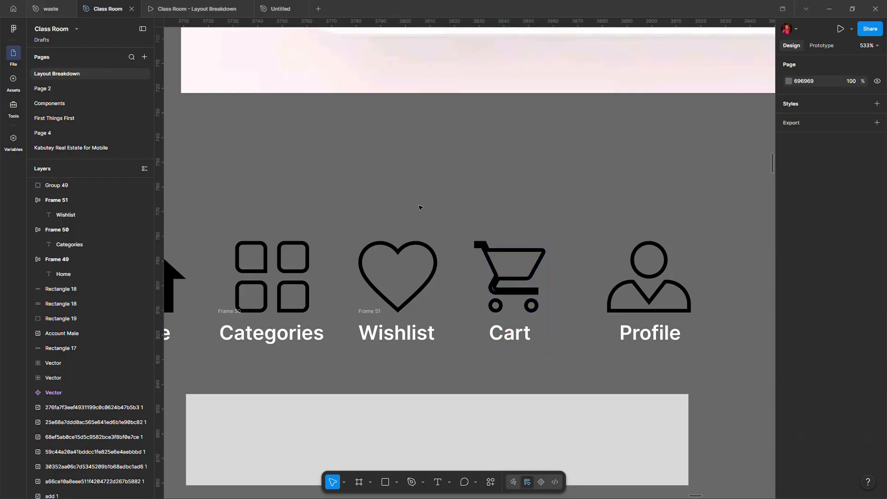
Centre the Wishlist label frame horizontally under the heart icon and group the two.
click(363, 315)
shift+click(373, 248)
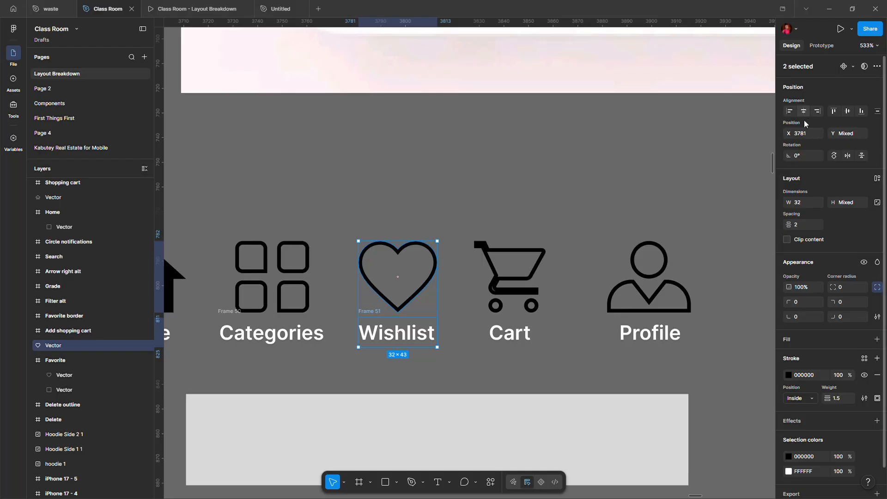
key(ctrl+g)
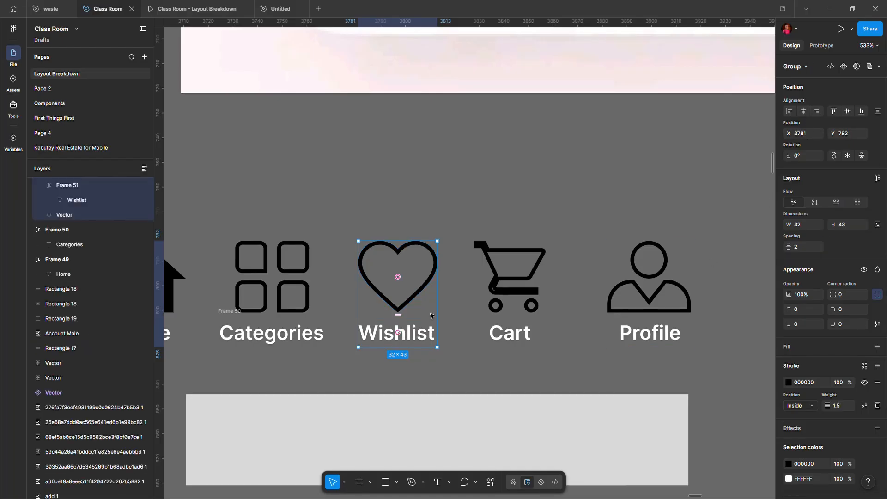
Group the Categories label frame with the four-square icon, and the Home label frame with the house icon.
scroll(431, 314, down, 5)
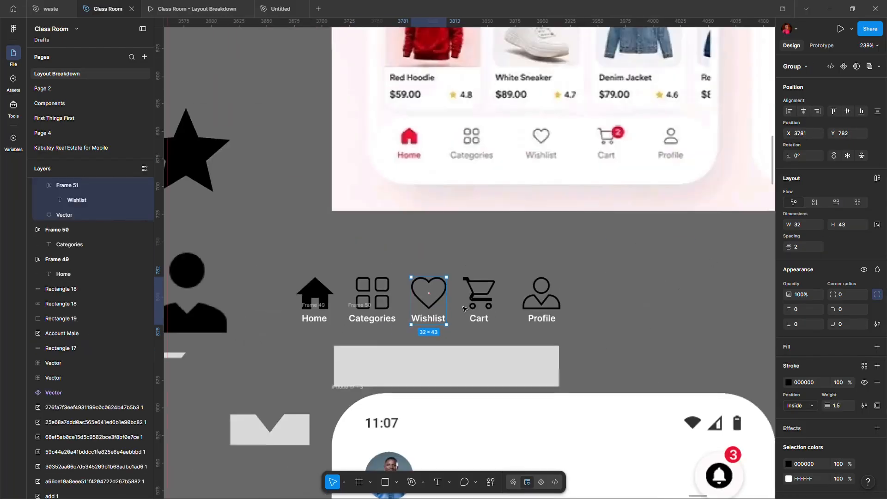
click(363, 307)
shift+click(367, 298)
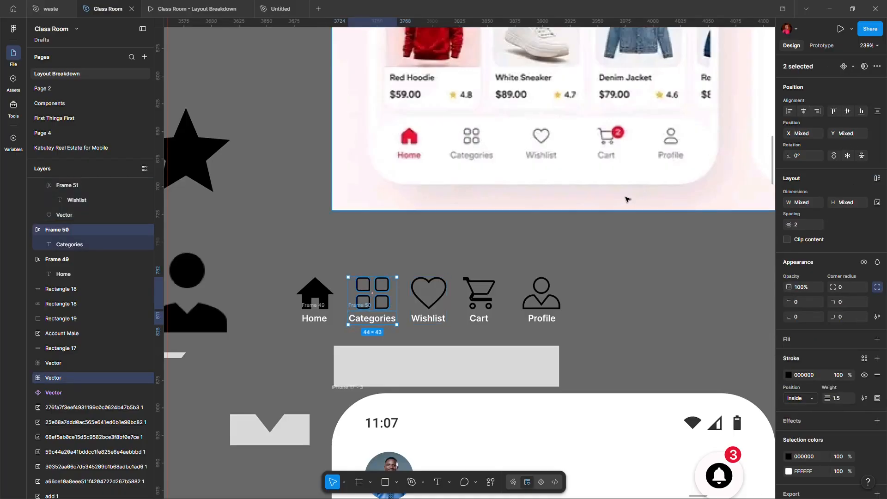
key(ctrl+g)
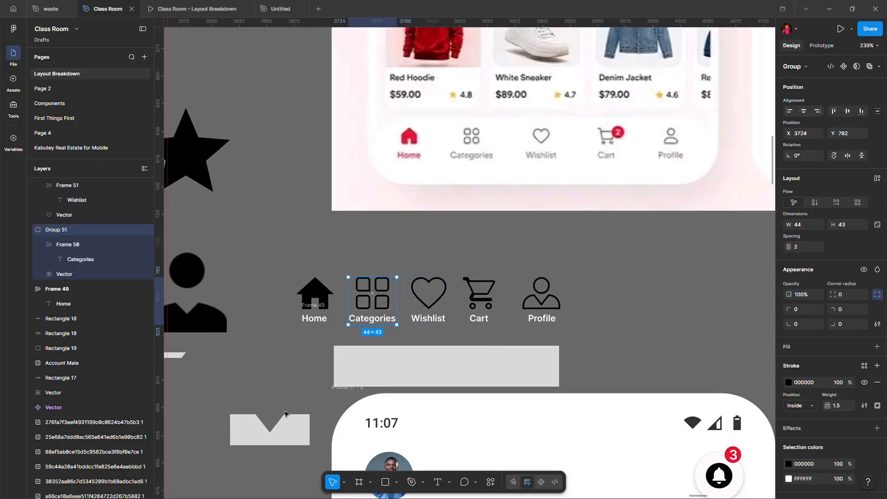
click(307, 311)
shift+click(319, 291)
key(ctrl+g)
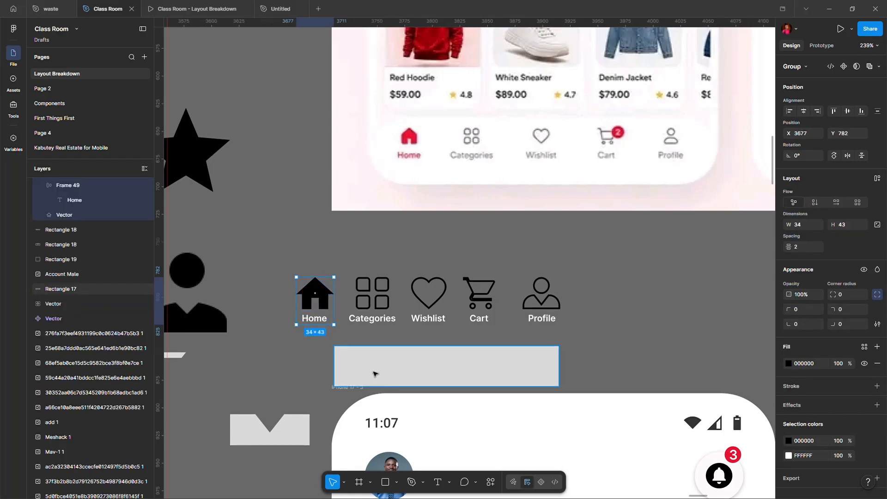
Undo the Home grouping, centre the label frame horizontally under the house icon, and group the two again.
key(ctrl+z)
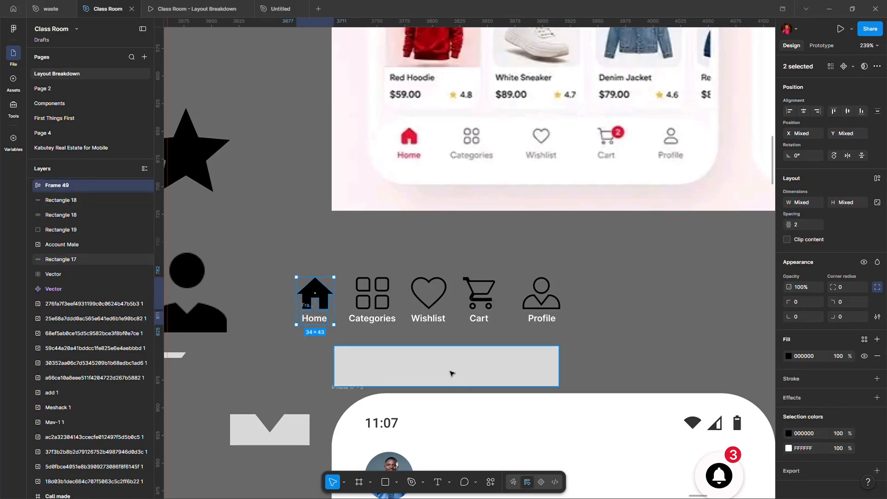
click(804, 111)
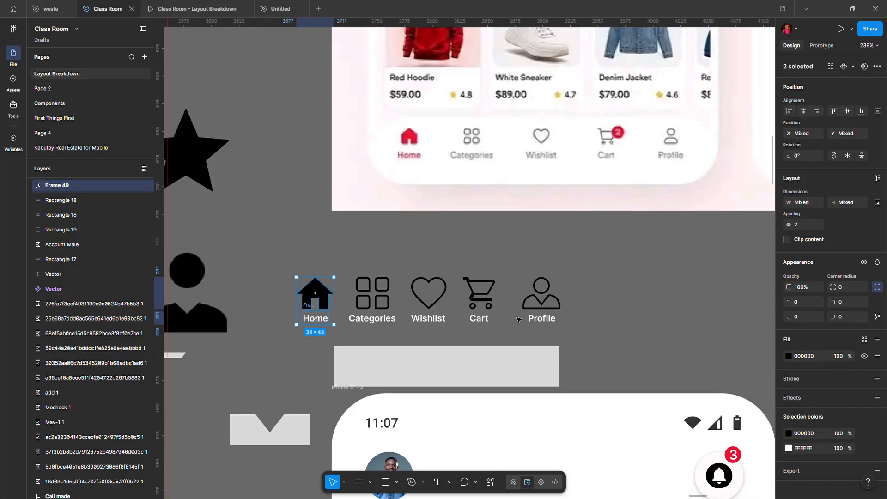
key(ctrl+g)
click(619, 325)
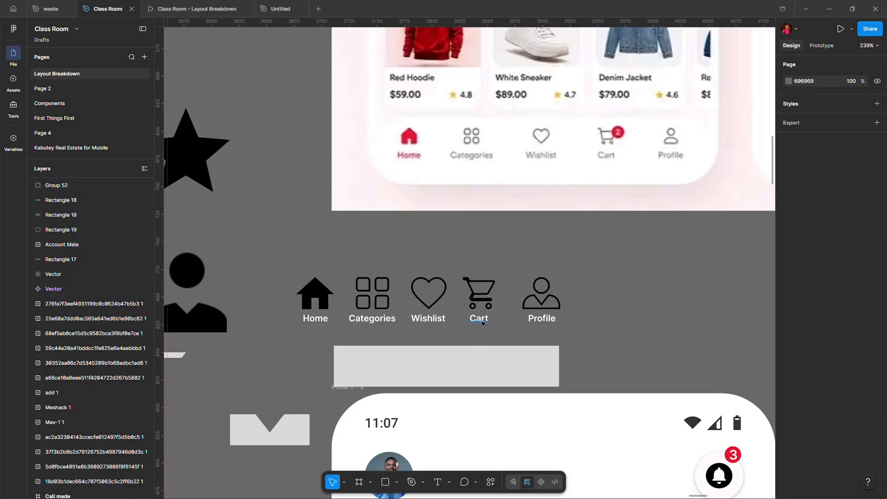
Nudge the Cart label's frame one pixel to the right beneath the cart icon.
double_click(482, 323)
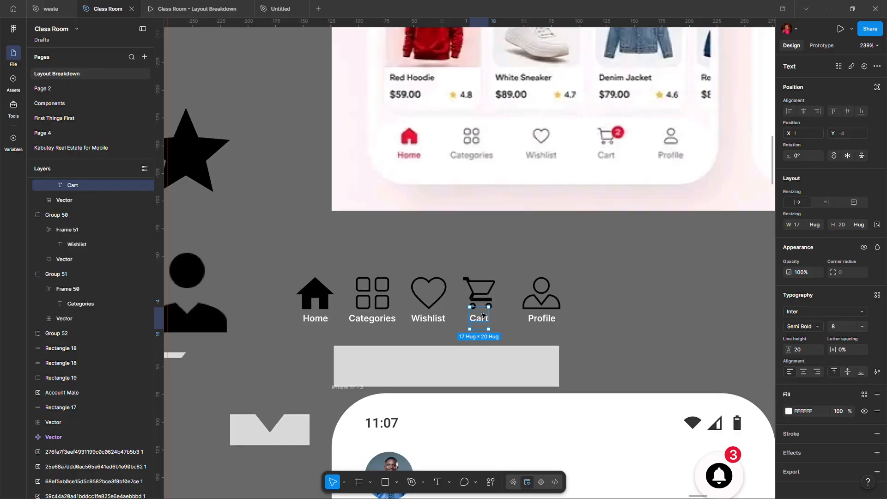
scroll(76, 206, up, 2)
click(62, 216)
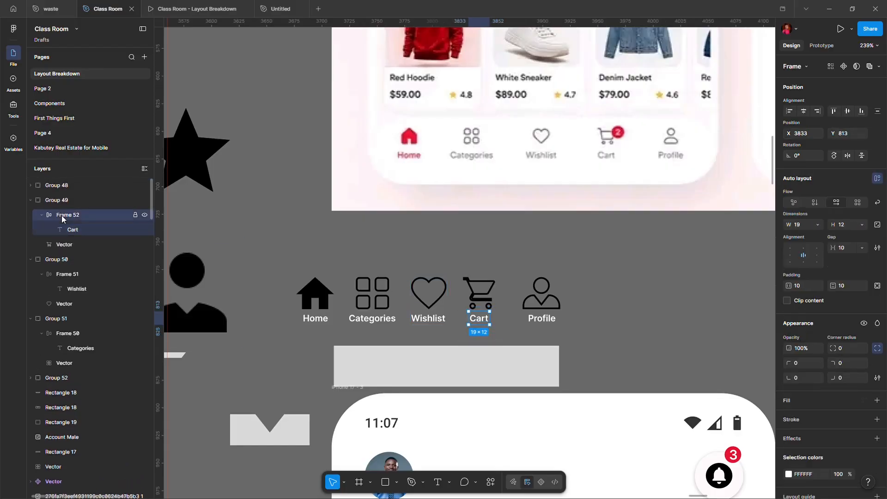
key(Right)
click(420, 322)
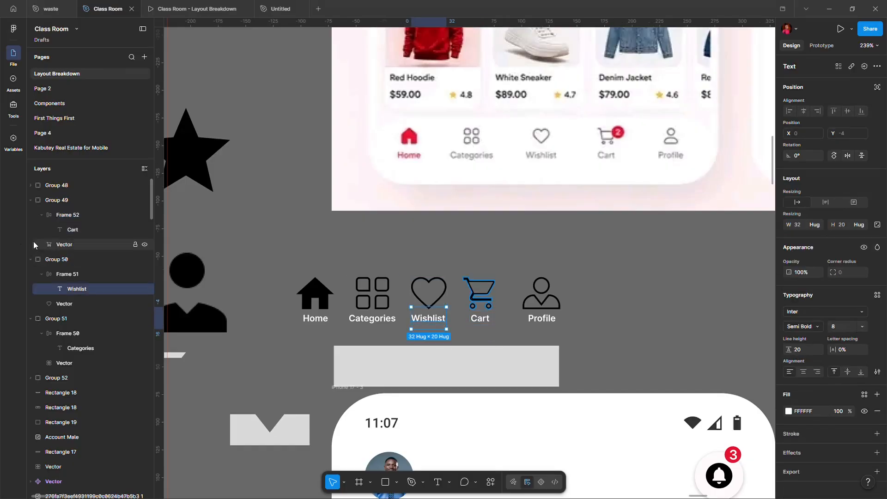
click(70, 276)
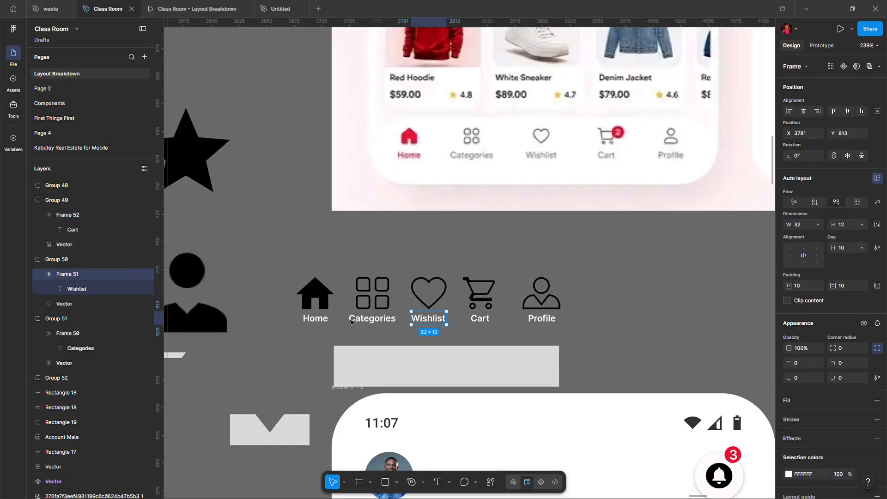
click(619, 318)
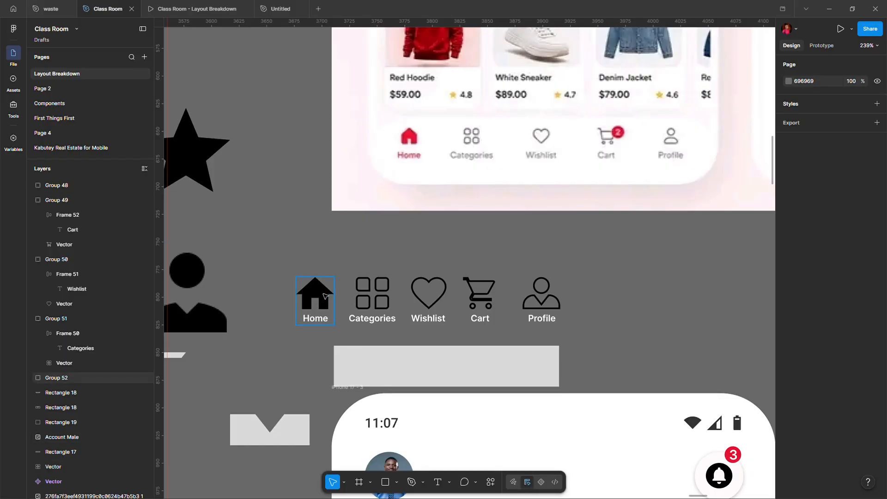
Fill the Home item's house icon with the red D21517 from the page colours.
click(324, 296)
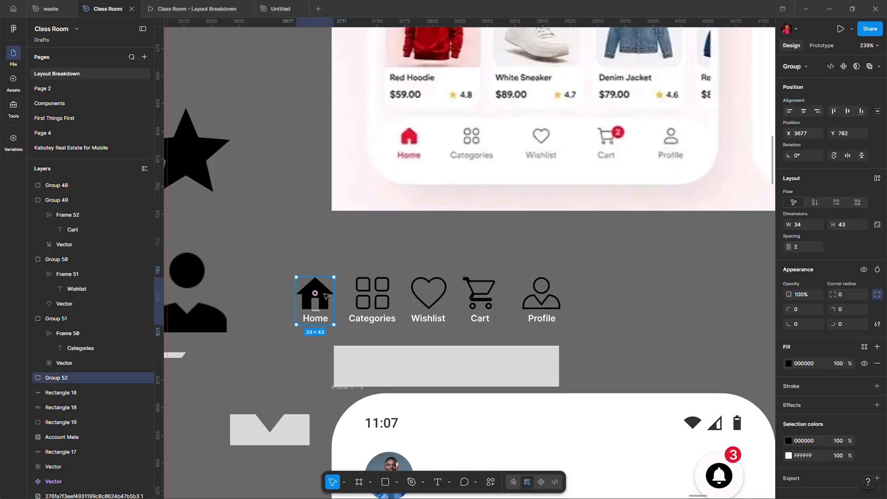
click(789, 363)
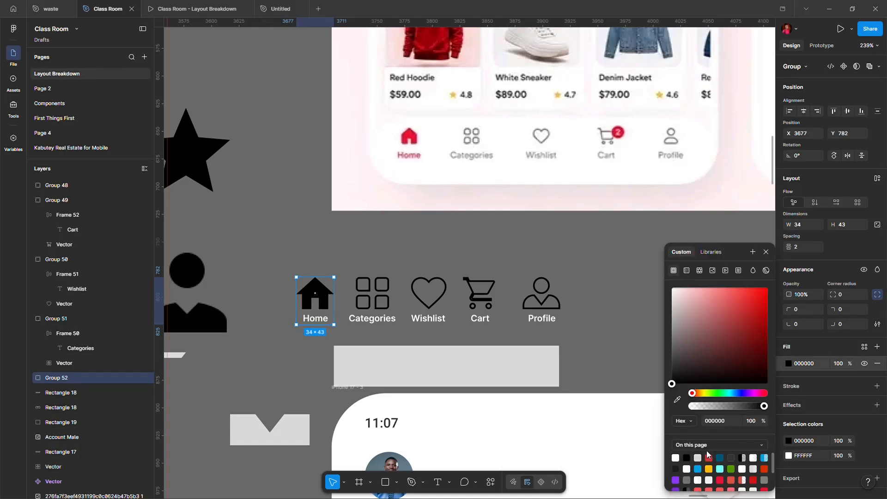
click(708, 457)
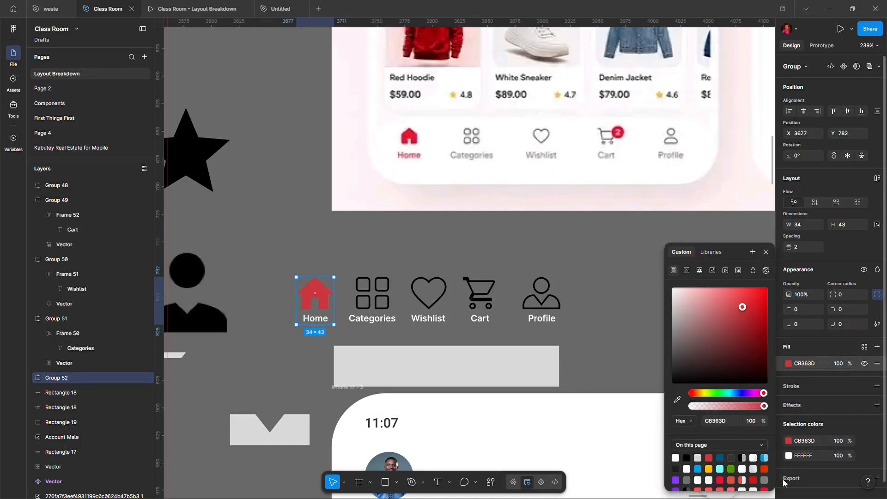
click(758, 485)
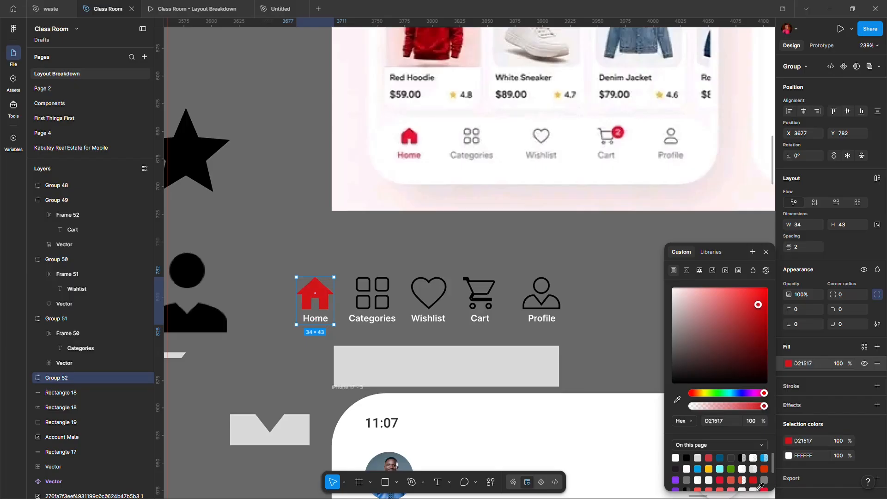
Set the Home label's text colour to the same red, D21517.
double_click(326, 322)
click(788, 413)
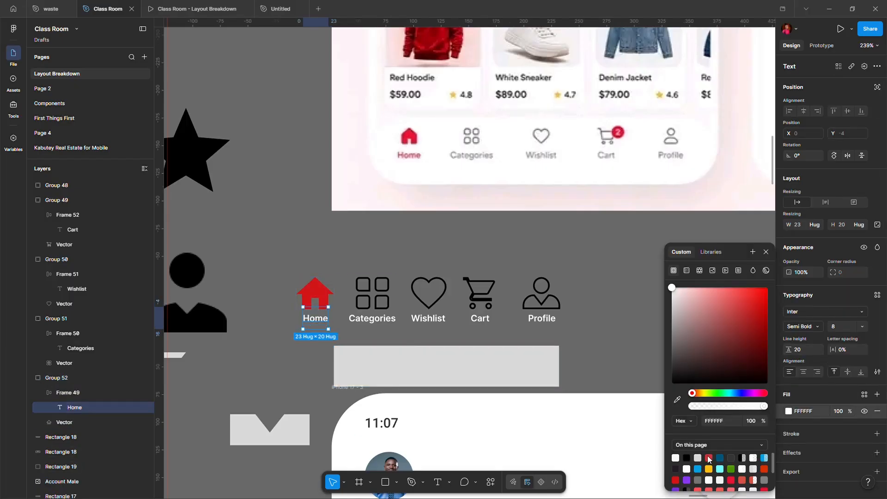
click(677, 480)
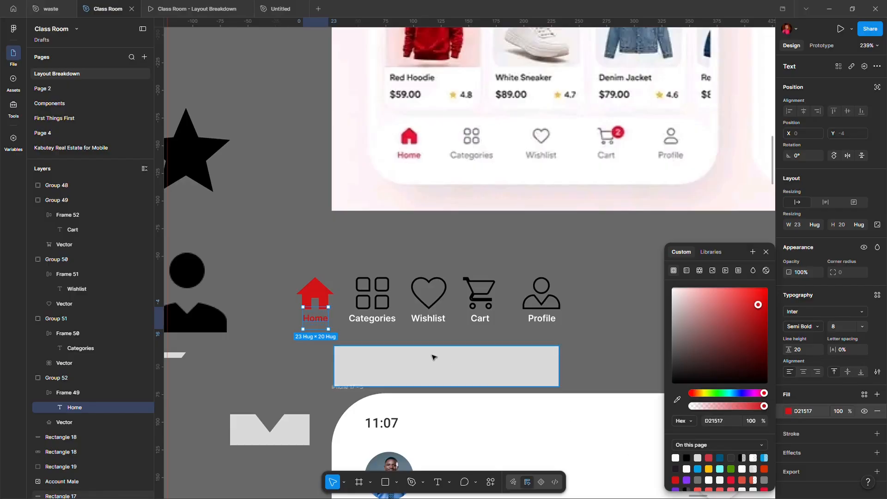
click(283, 363)
Group the Home, Categories, Wishlist, Cart and Profile items into a single navigation bar group.
scroll(480, 299, down, 5)
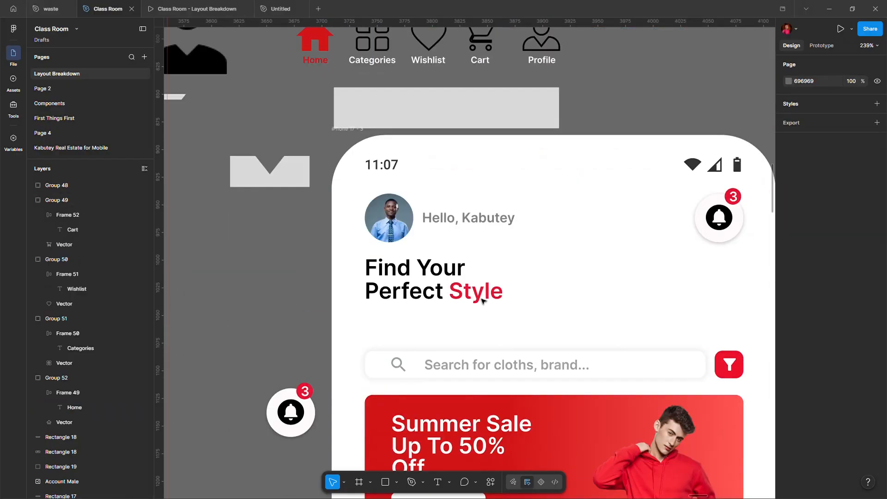
scroll(458, 292, down, 5)
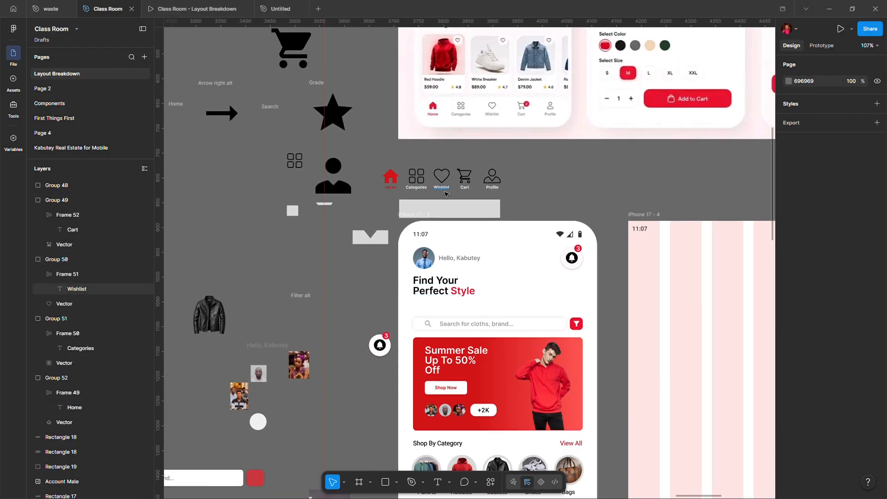
scroll(455, 173, up, 3)
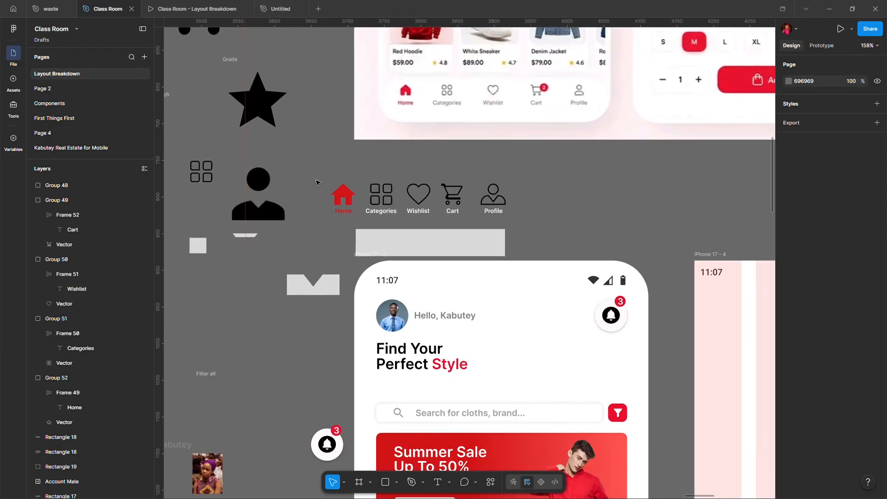
drag(316, 180, 534, 220)
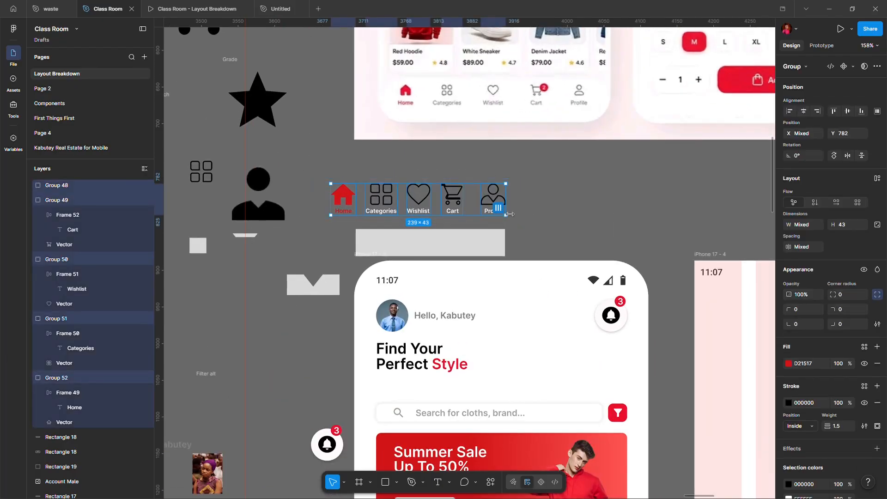
key(ctrl+g)
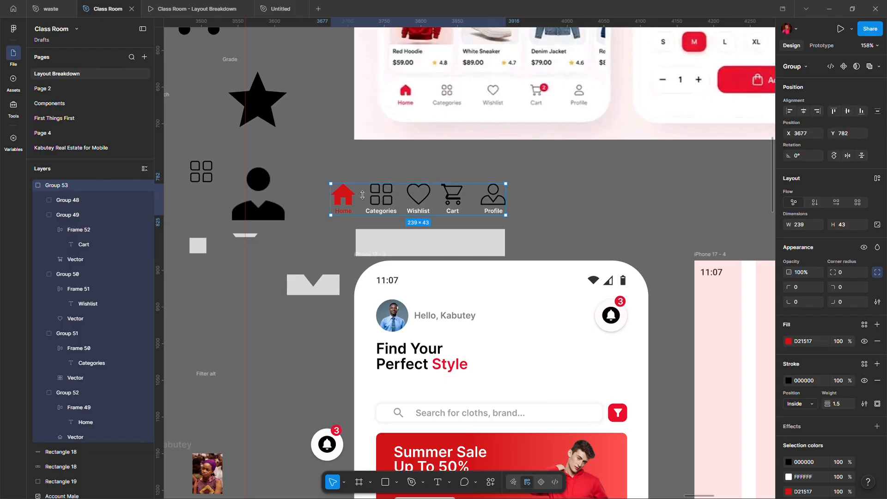
Place a copy of the navigation bar group on the empty canvas below the iPhone 17 - 4 frame, at about X 4152, Y 1876.
scroll(362, 195, down, 5)
scroll(365, 192, down, 3)
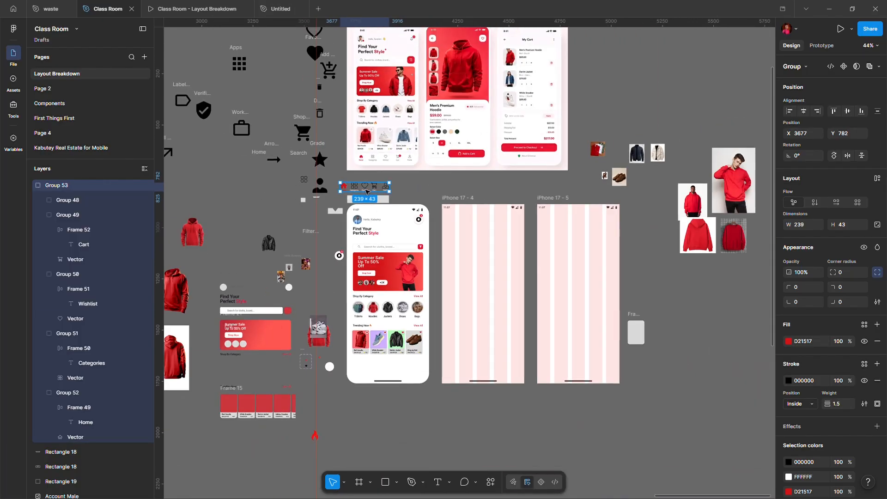
drag(366, 190, 467, 434)
scroll(453, 391, down, 5)
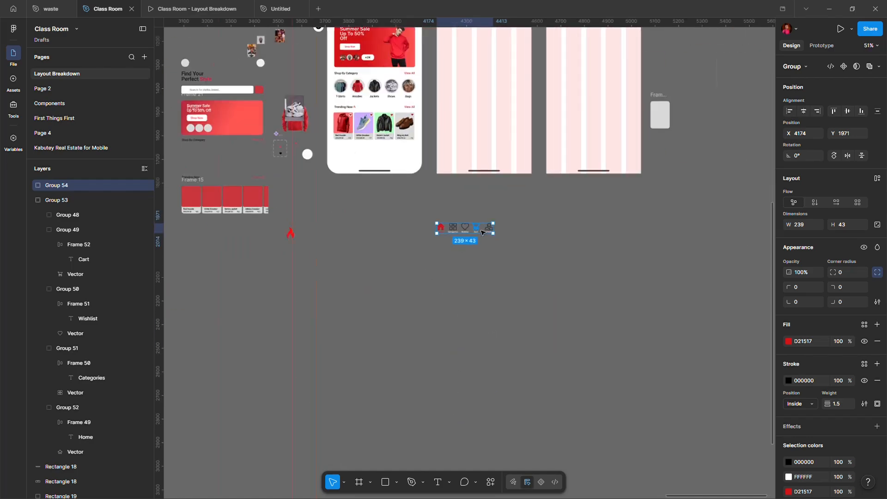
scroll(342, 241, up, 6)
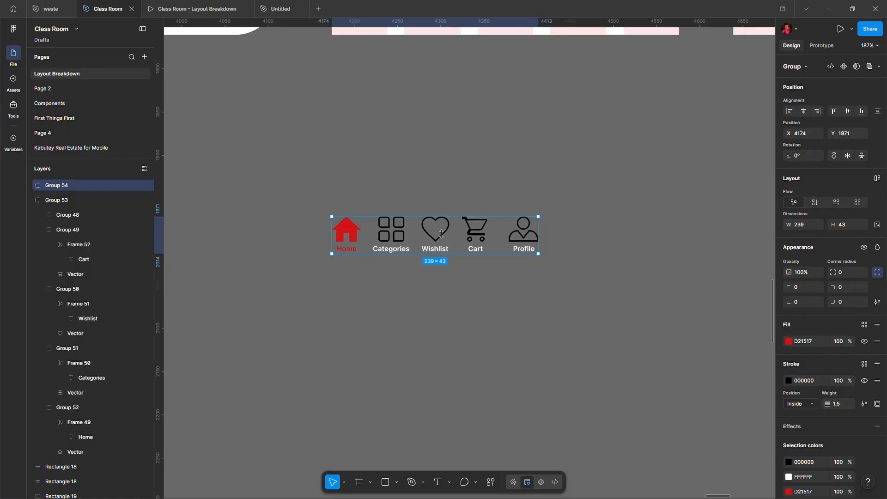
drag(392, 234, 372, 151)
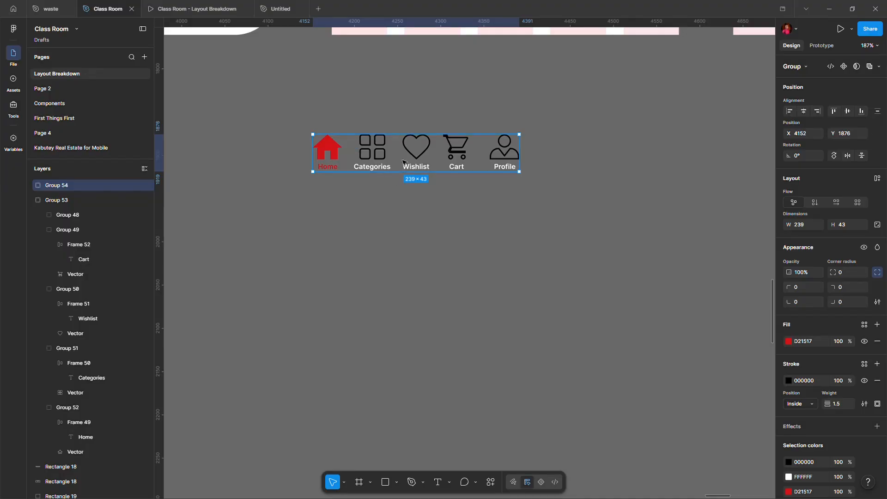
Turn the copied navigation bar into a component and add three more variants to it.
right_click(331, 147)
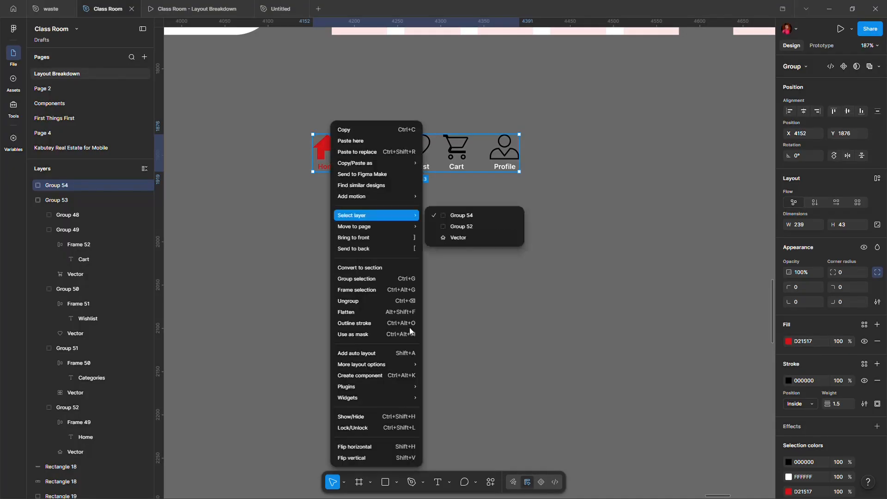
click(367, 376)
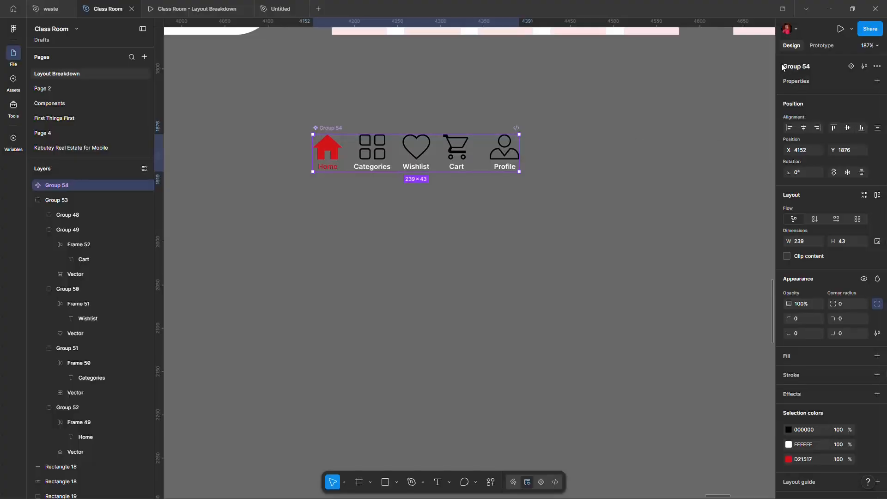
click(851, 66)
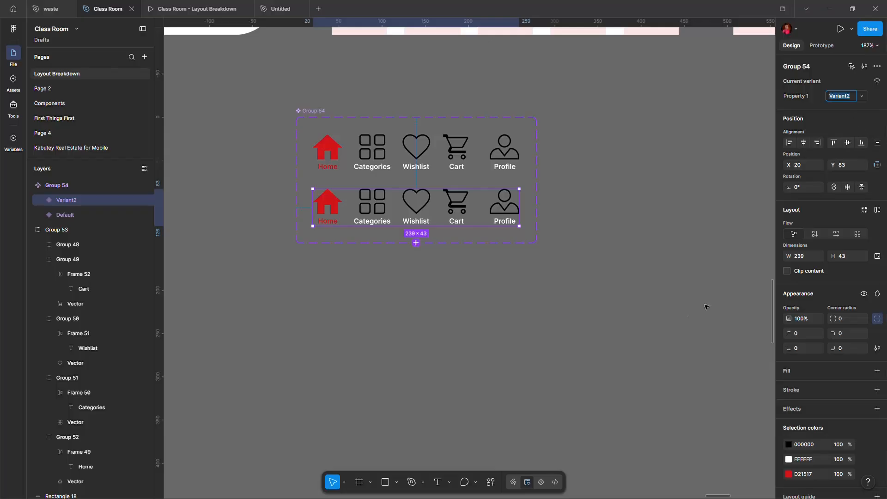
click(416, 243)
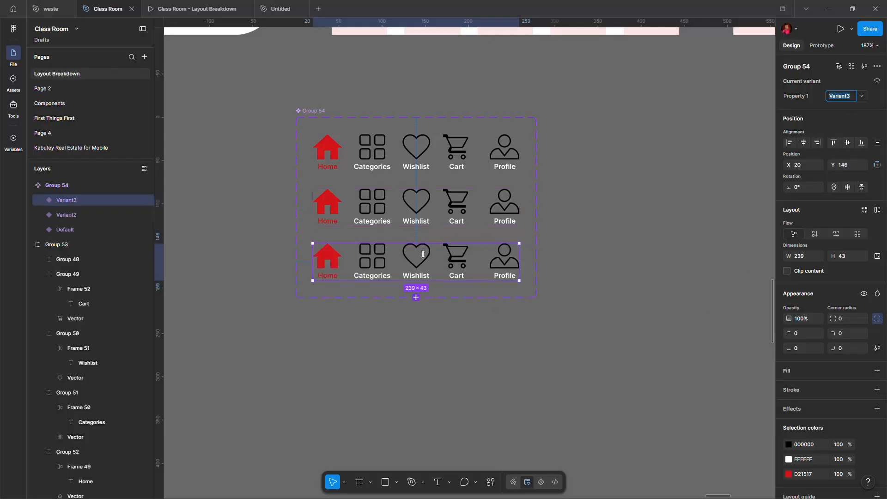
click(416, 298)
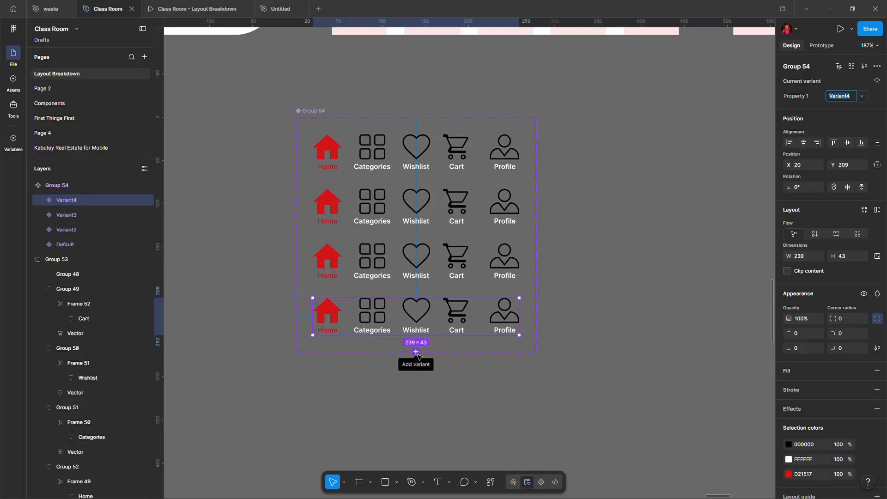
Add a fifth navigation bar variant, and replace the second variant's red Home icon fill with a black inside stroke of 1.5.
click(416, 352)
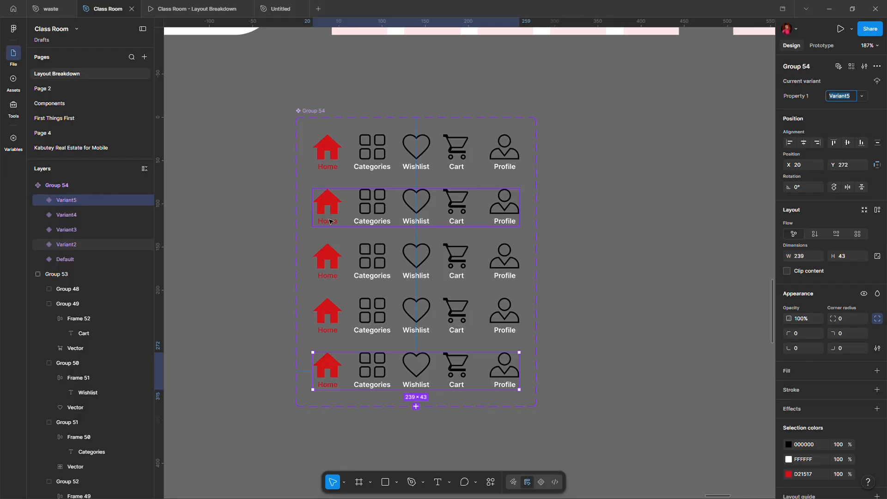
scroll(328, 216, up, 5)
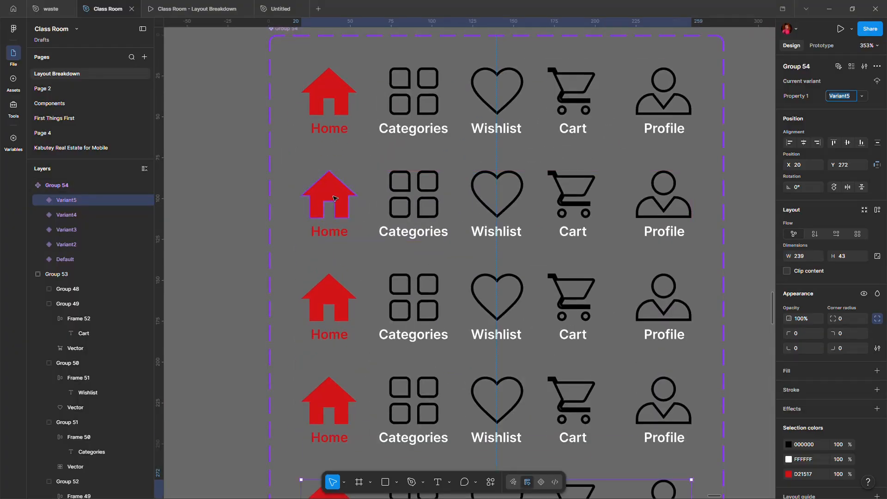
ctrl+click(335, 198)
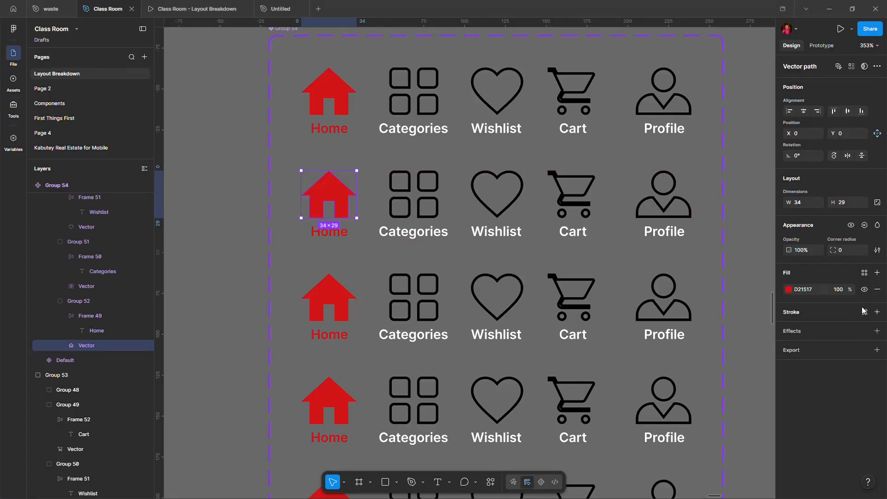
click(880, 290)
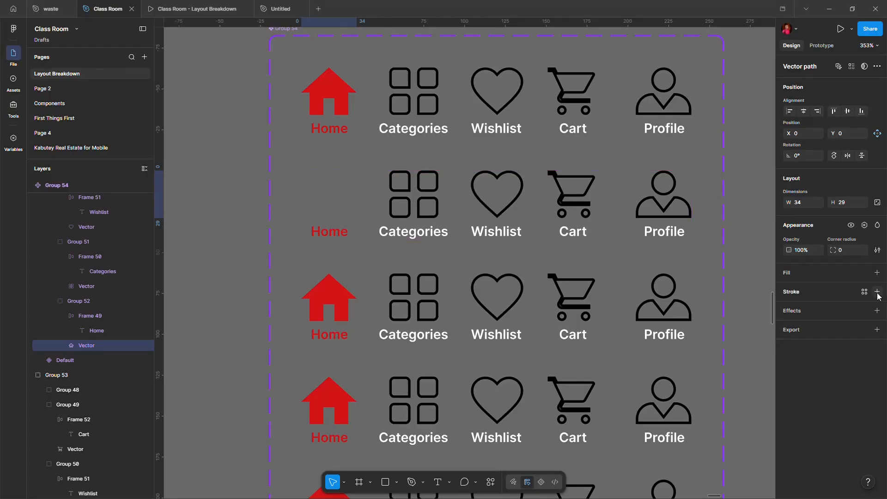
click(877, 291)
click(844, 336)
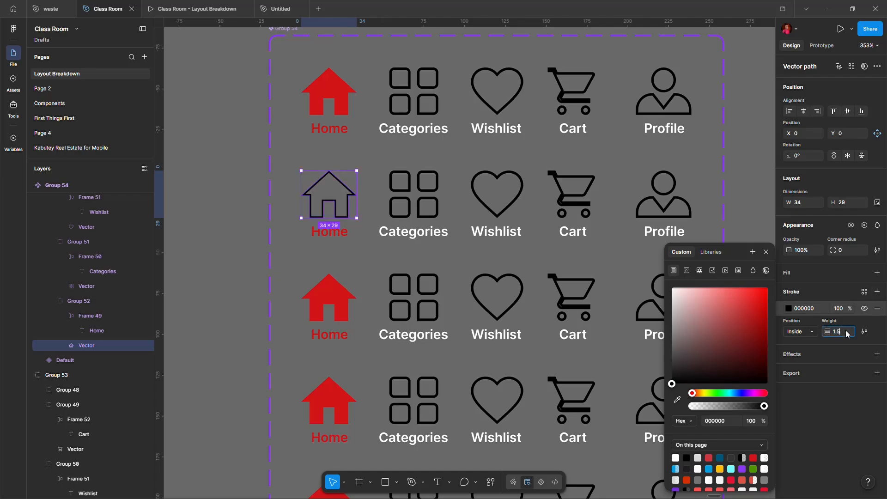
key(Return)
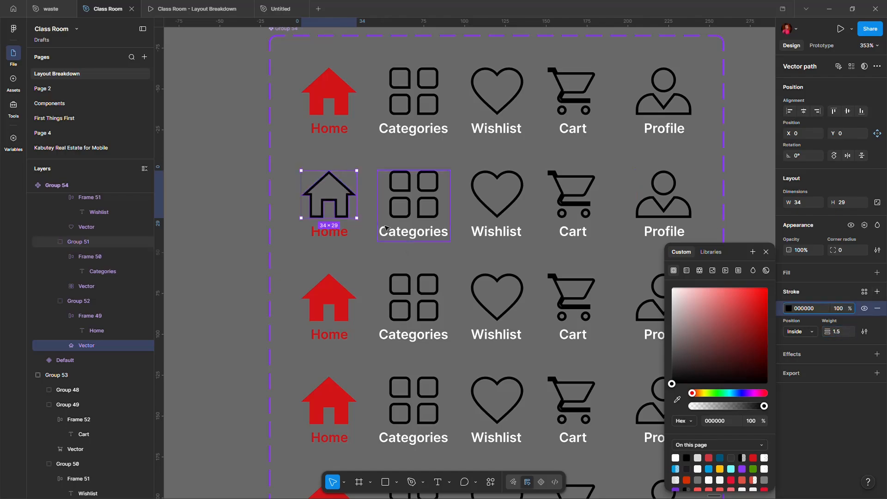
Recolor the second variant's Home label to black by sampling the black of a neighbouring icon.
click(339, 235)
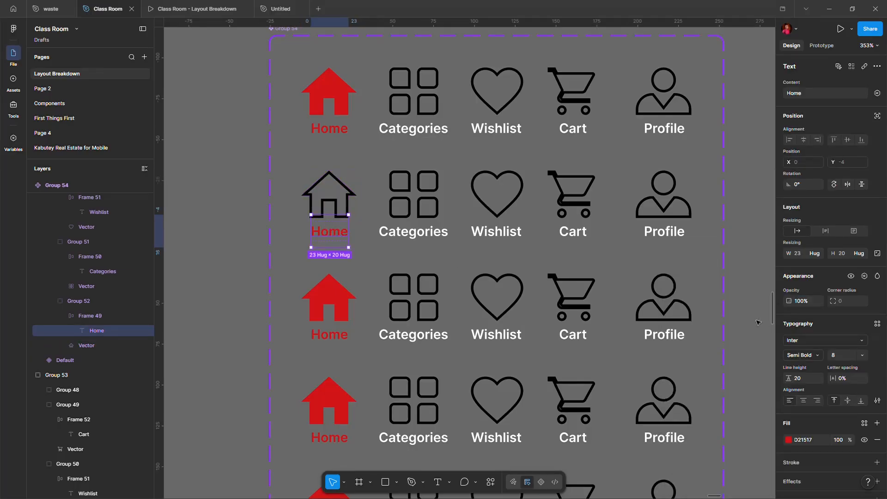
key(i)
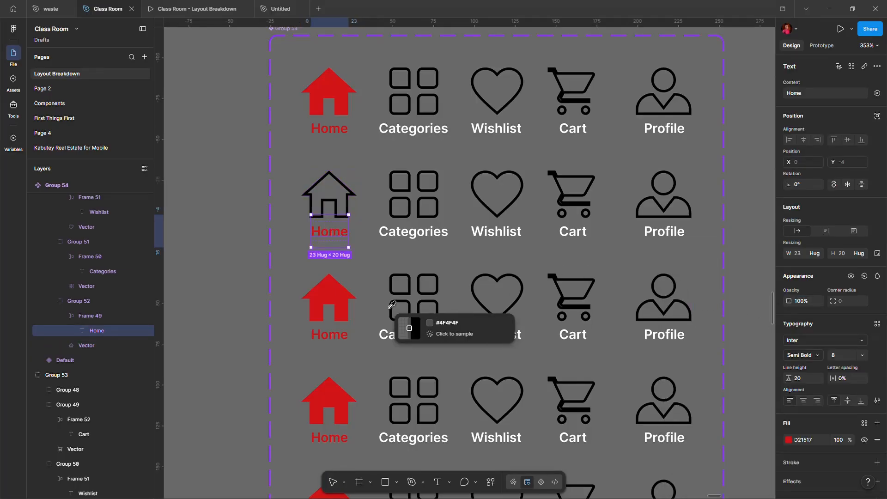
click(411, 298)
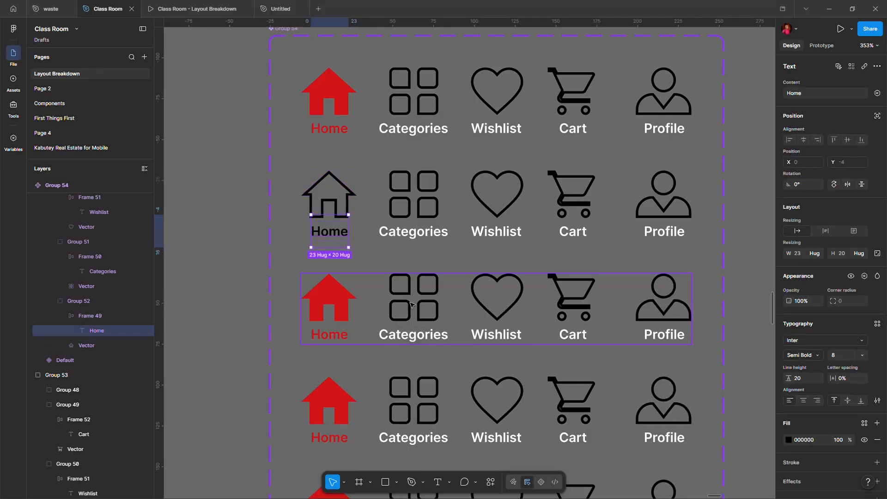
Remove the black stroke from the Categories icon group in the second variant.
click(410, 213)
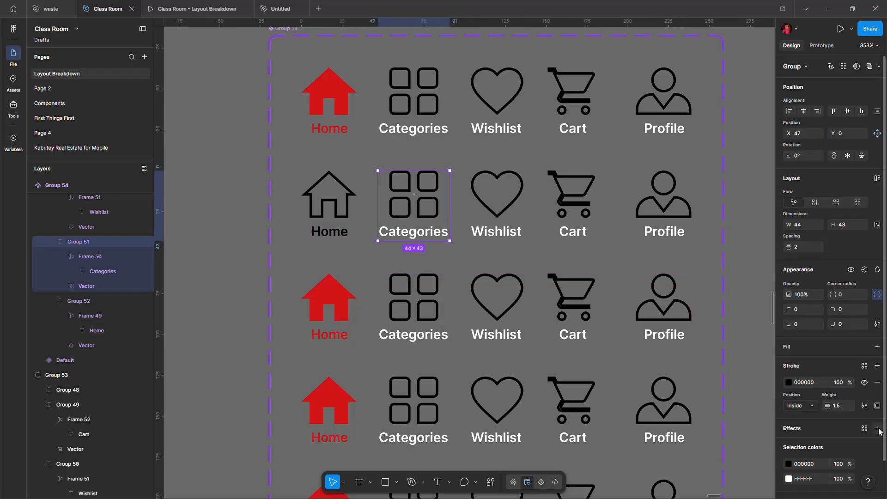
click(877, 382)
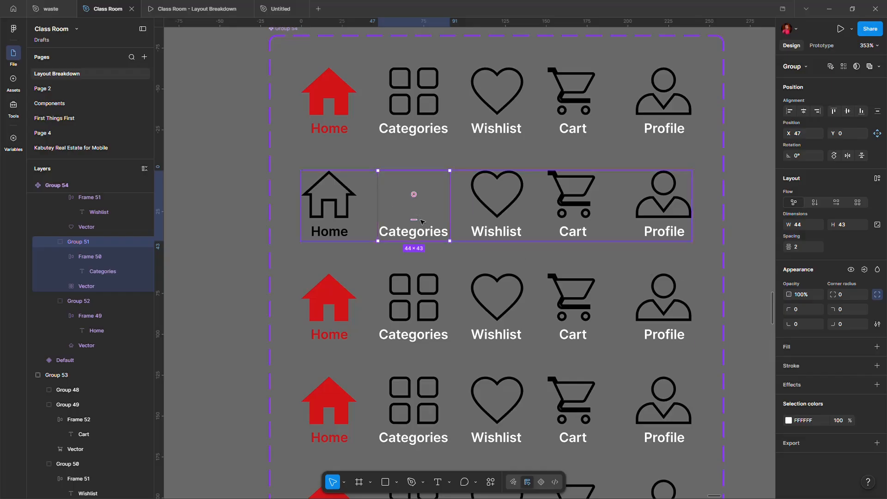
click(788, 420)
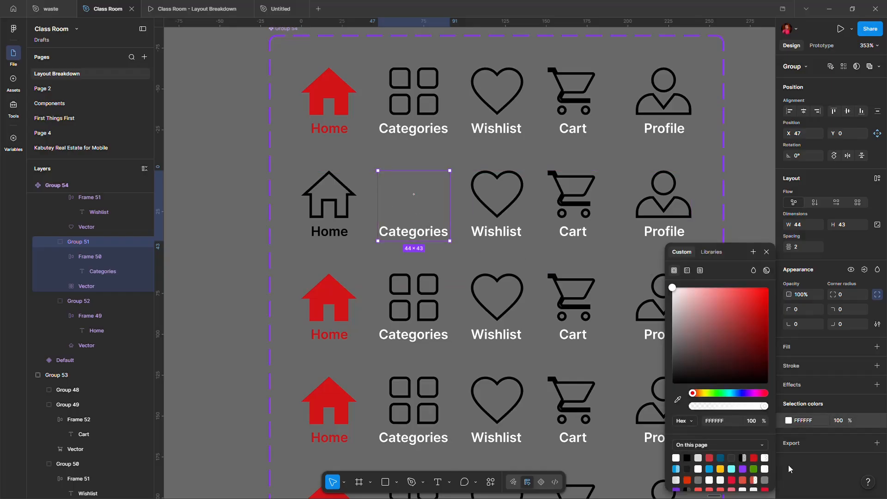
click(754, 457)
click(877, 347)
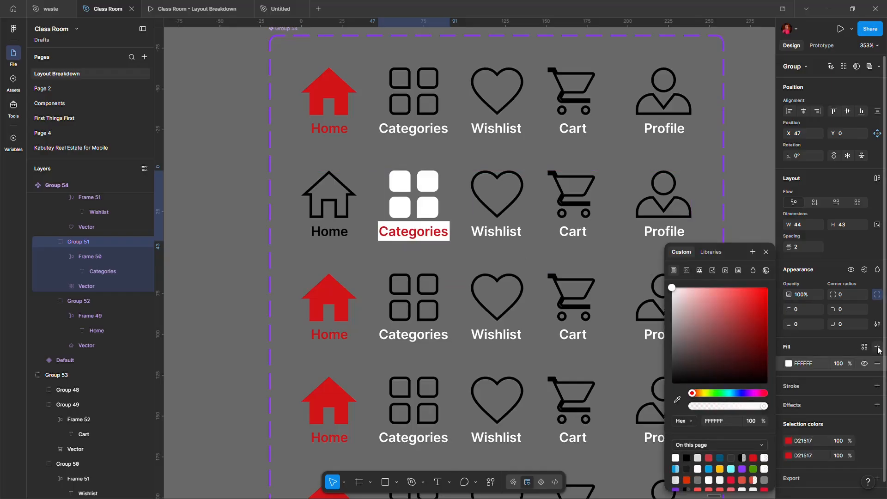
key(ctrl+z)
key(ctrl+z)
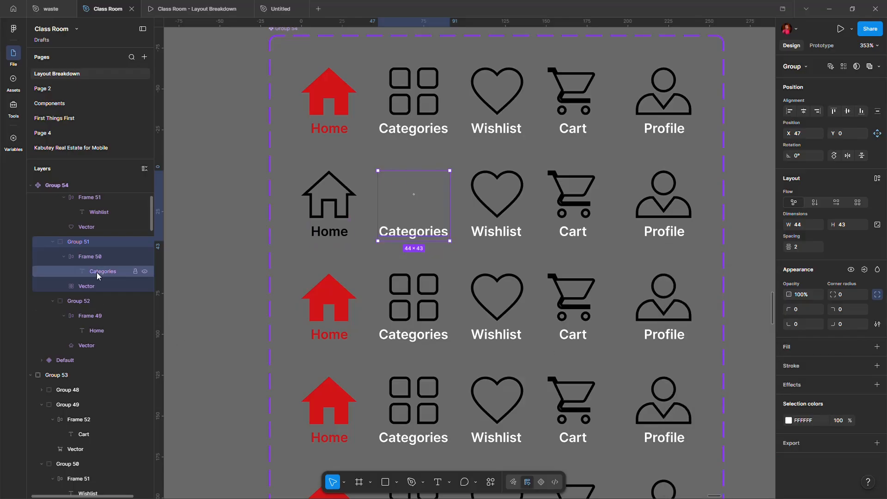
Give the second variant's Categories icon a red D21517 fill and recolor its label to the same red.
click(87, 285)
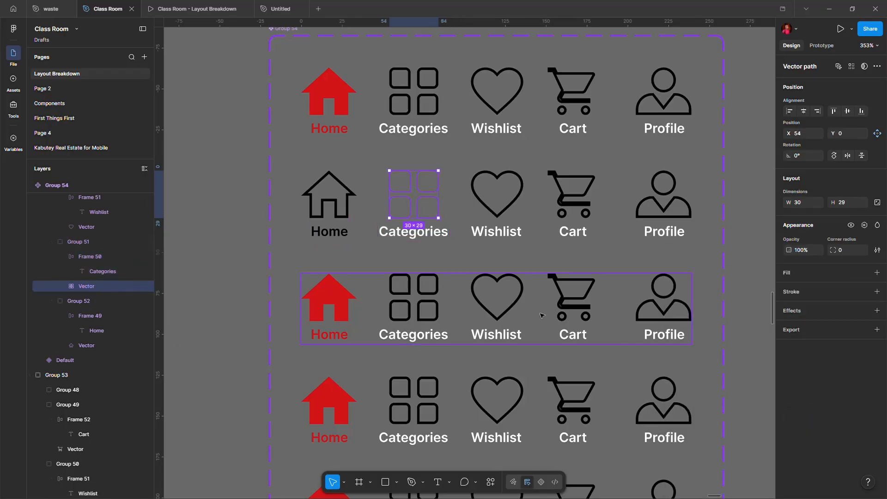
click(877, 273)
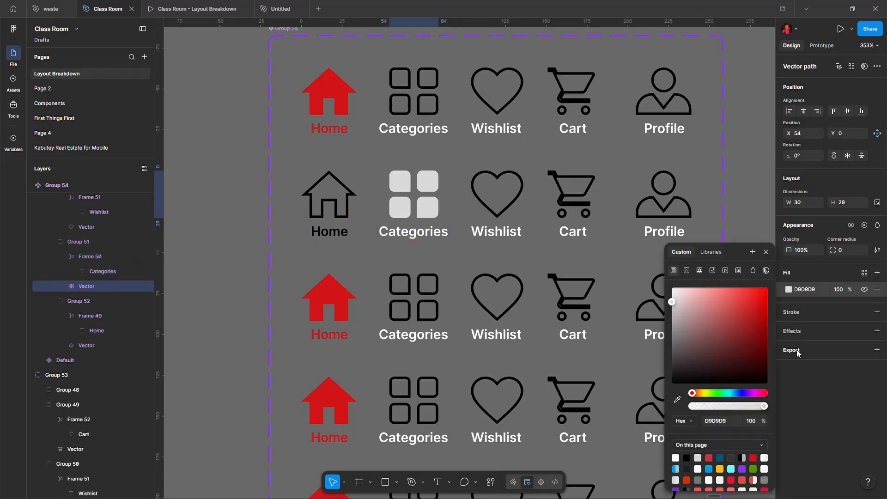
click(752, 457)
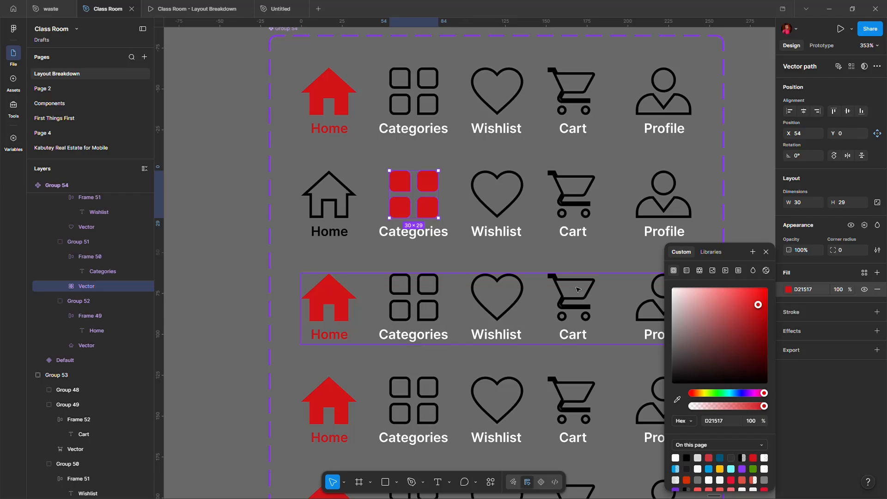
click(413, 232)
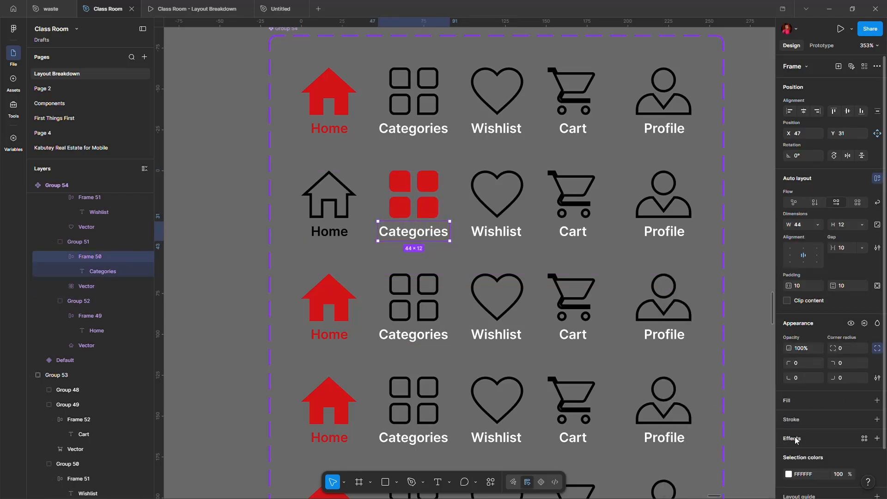
click(789, 474)
click(751, 458)
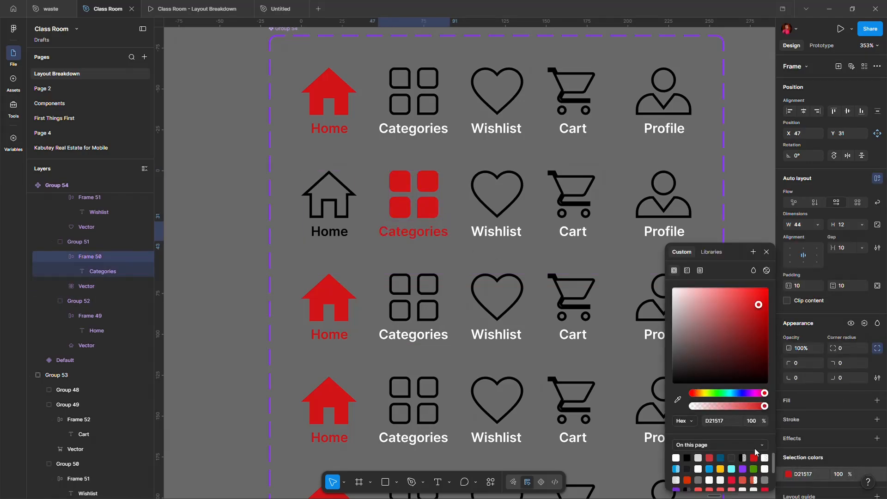
click(219, 226)
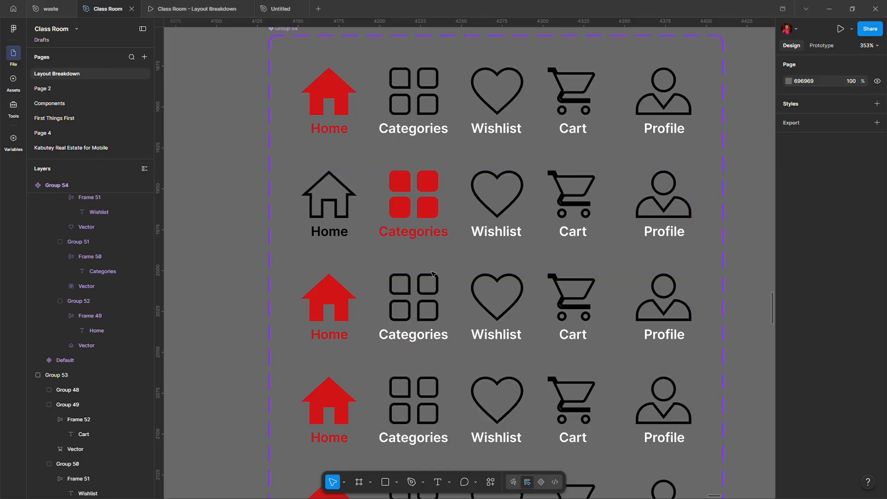
Change the white labels in the default and second variants to black 000000.
click(424, 134)
click(788, 459)
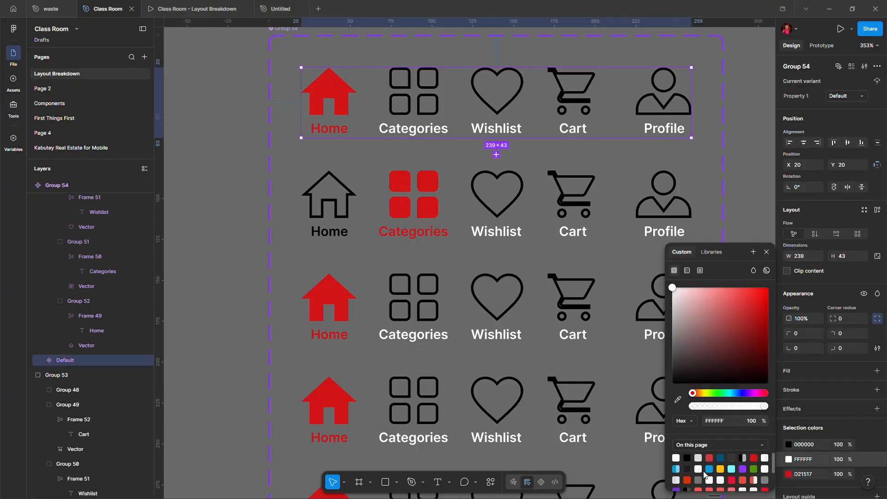
click(493, 235)
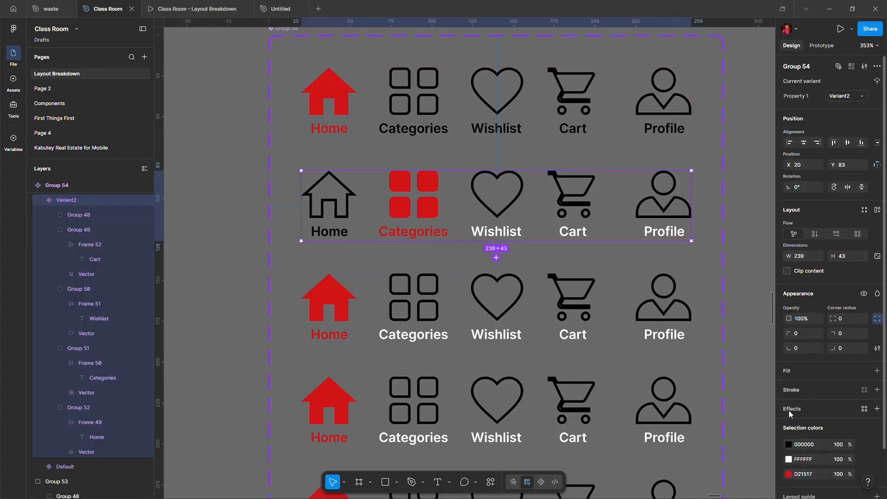
click(788, 459)
click(687, 458)
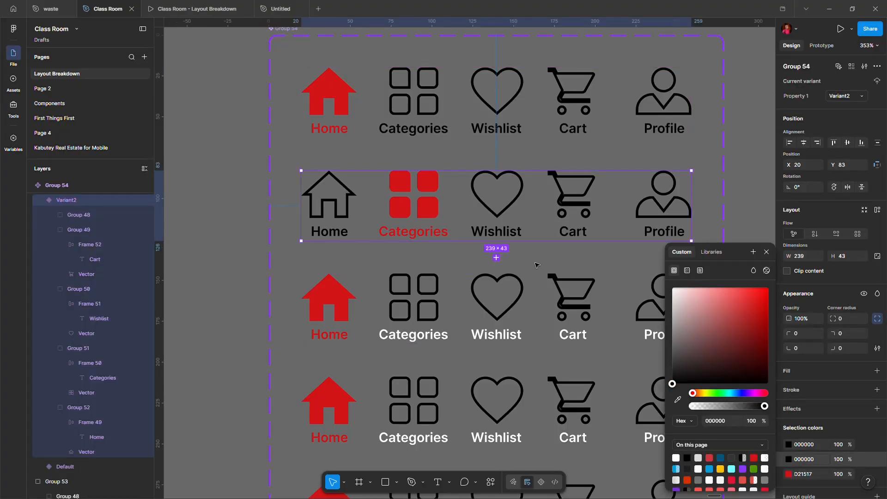
Change the white labels in the third variant to black 000000, keeping its icon strokes black.
scroll(368, 236, down, 2)
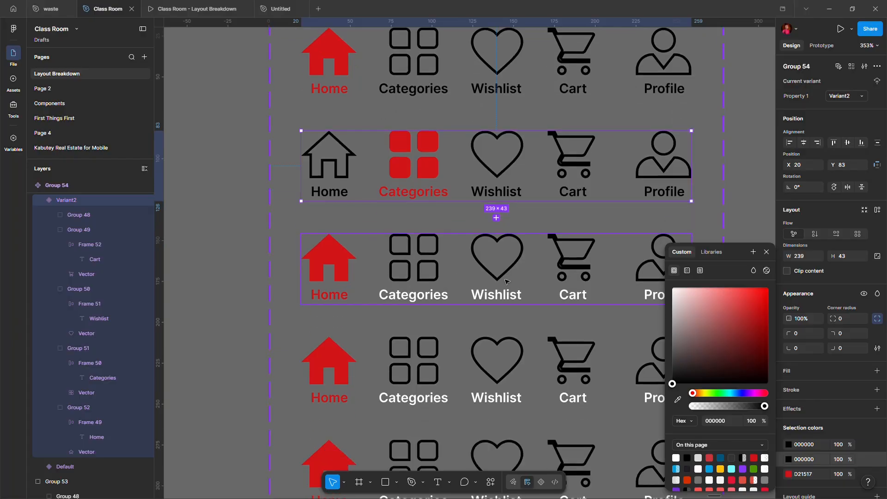
click(498, 280)
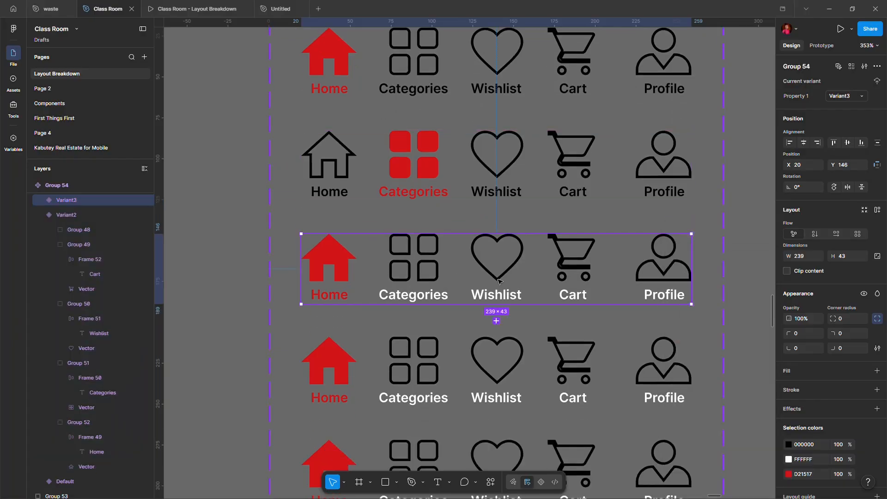
click(788, 444)
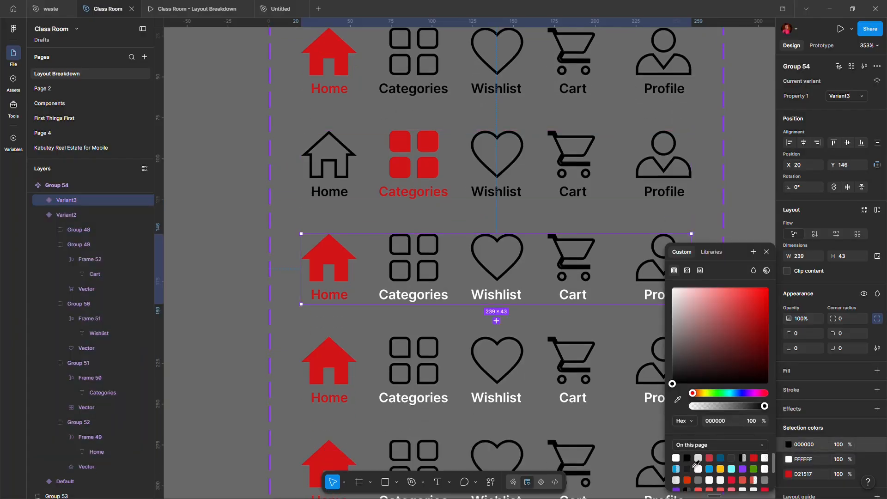
click(697, 467)
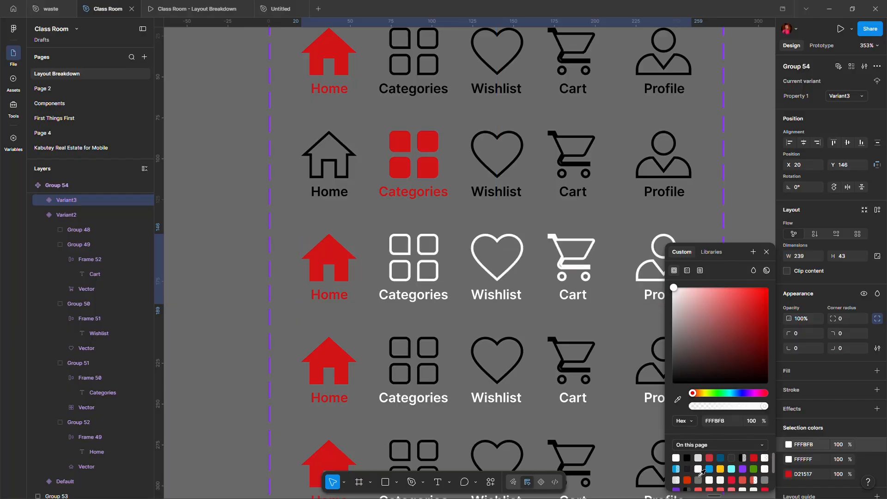
key(ctrl+z)
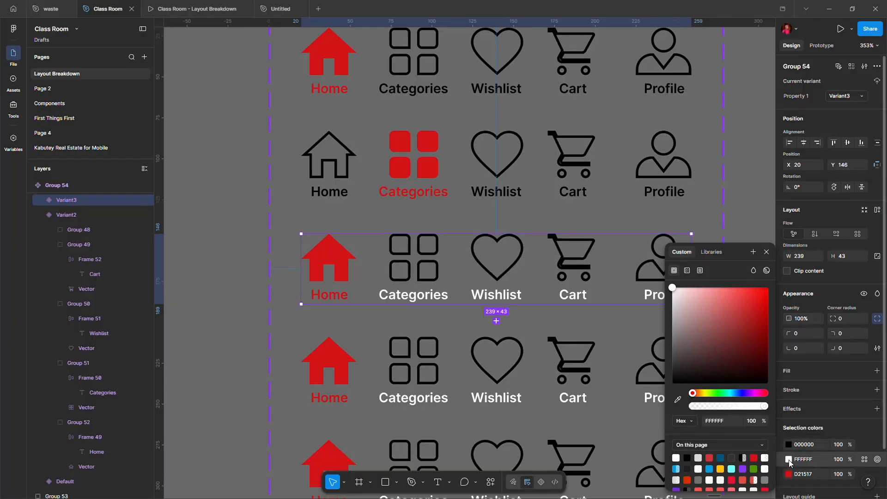
key(ctrl+z)
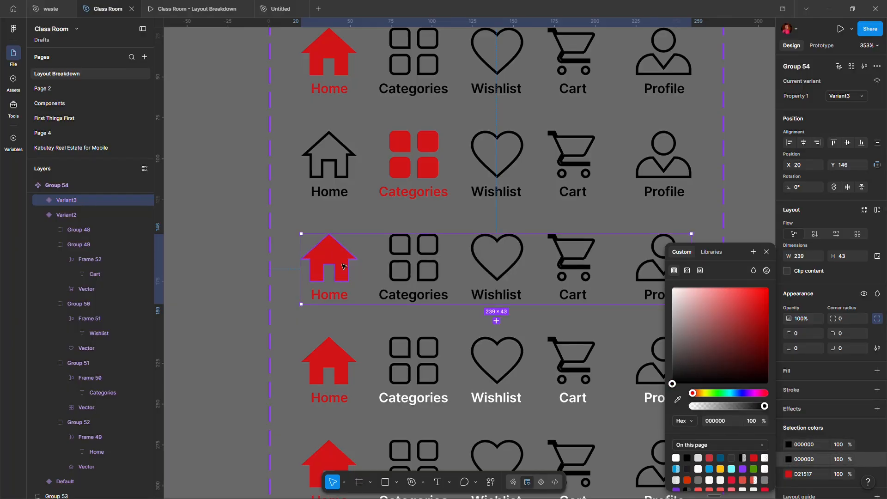
Recolor the third variant's Home label to black and remove the fill from its Home icon.
click(344, 260)
click(788, 441)
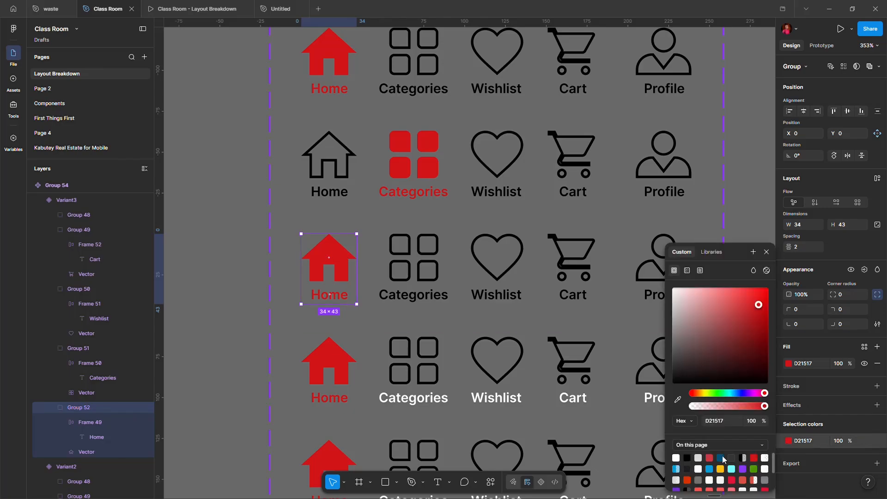
click(687, 458)
click(877, 363)
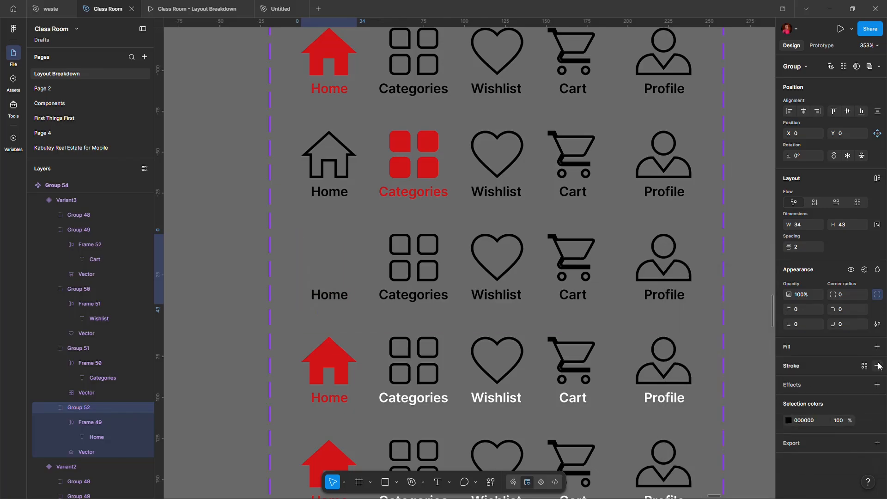
Outline the third variant's Home icon with a black inside stroke of weight 1.5.
click(86, 452)
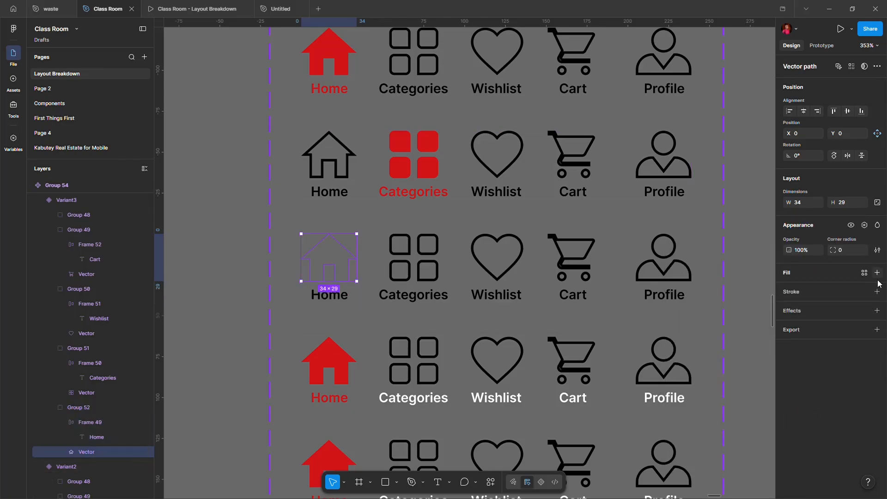
click(877, 291)
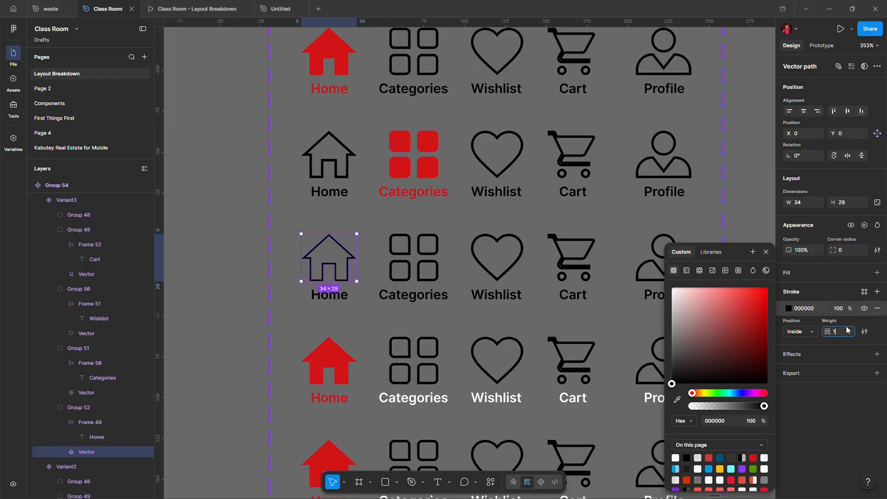
text(.5)
key(Return)
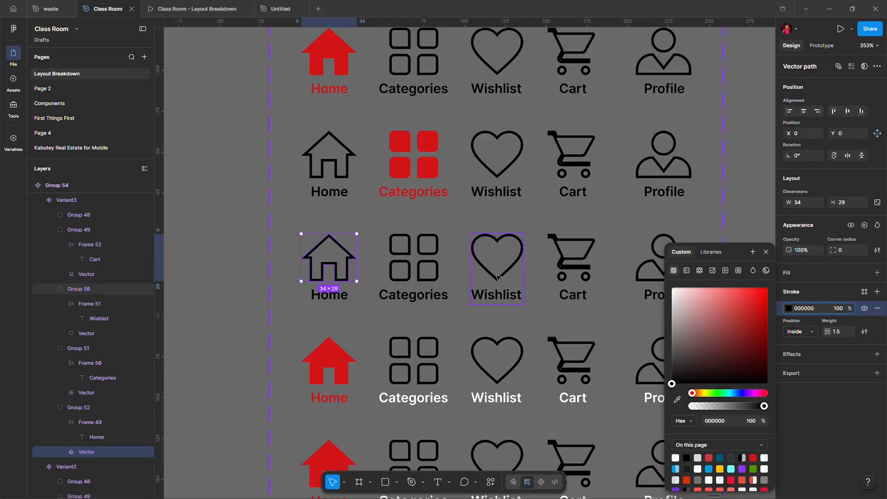
Replace the stroke of the third variant's Wishlist heart icon with a solid red D21517 fill.
click(498, 277)
click(877, 308)
click(877, 272)
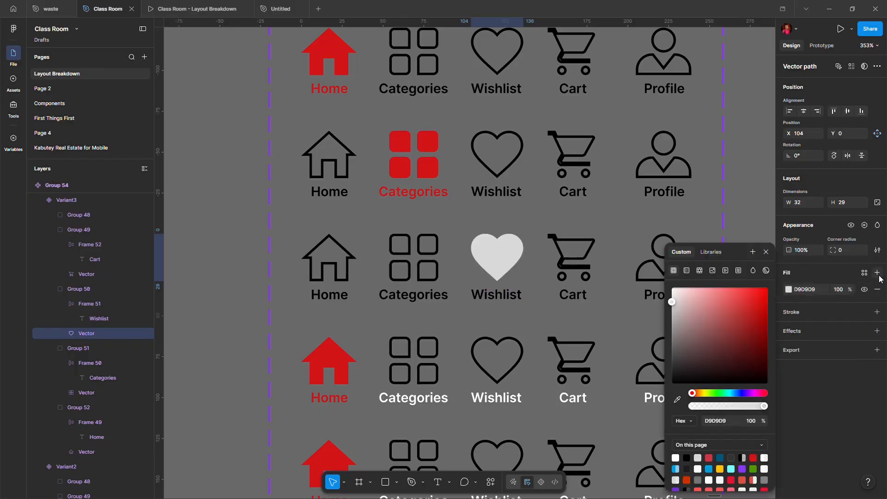
click(686, 458)
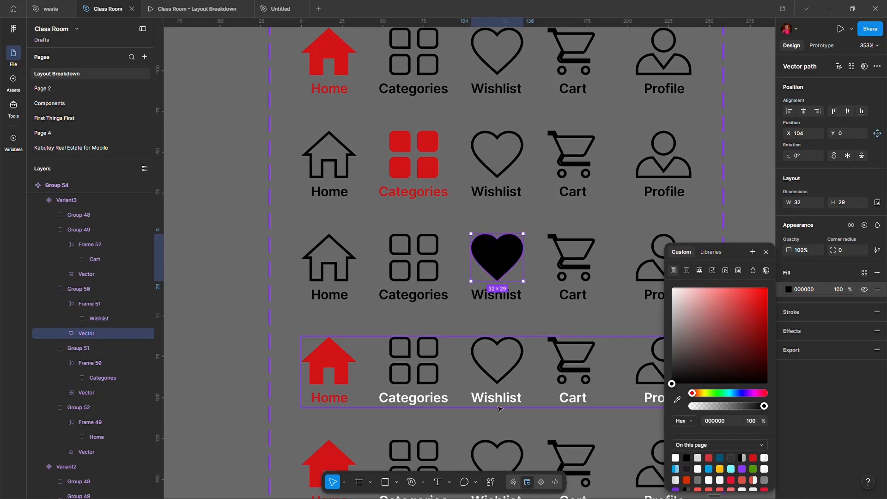
scroll(470, 347, right, 4)
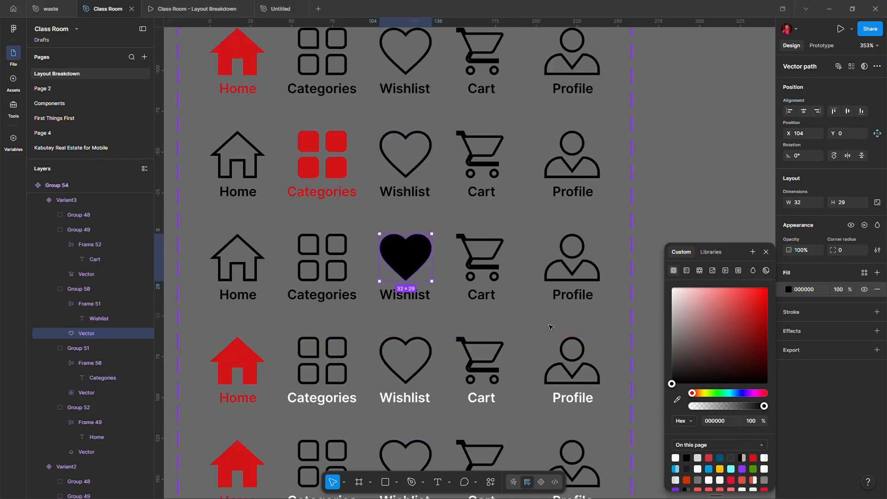
click(752, 458)
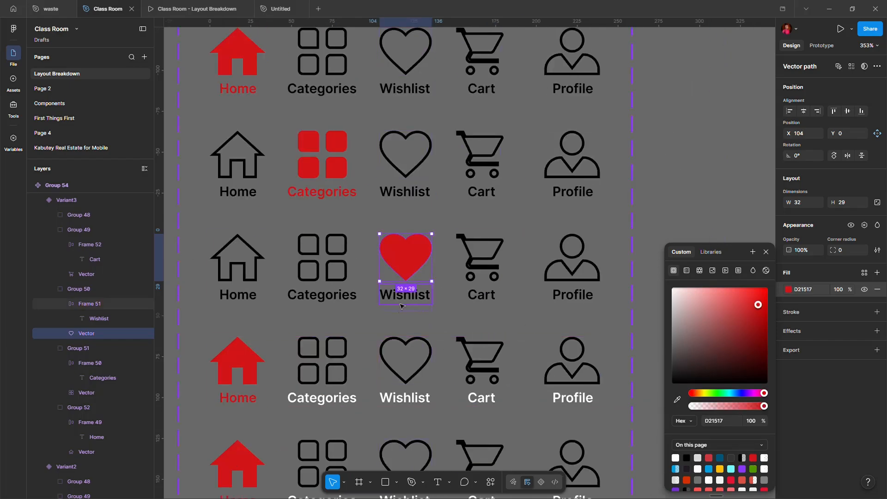
Recolor the third variant's Wishlist label to red D21517.
click(397, 296)
click(788, 439)
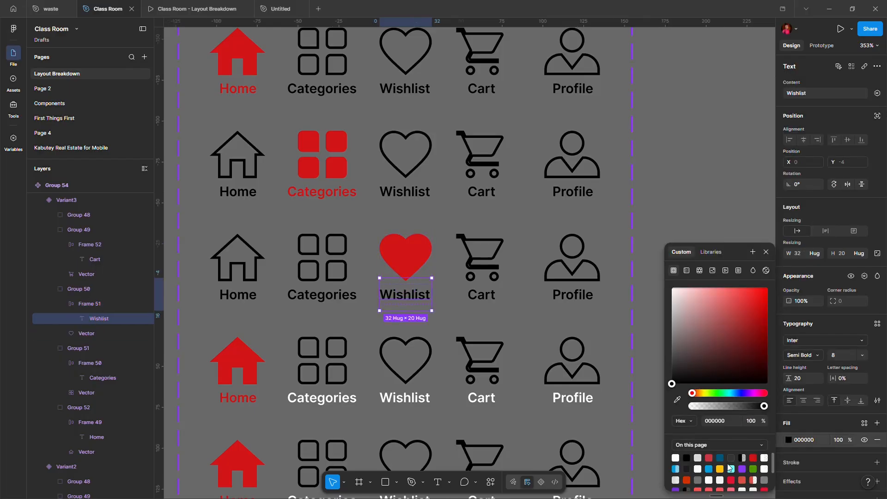
click(753, 457)
Change the fourth variant's white labels to black 000000 and remove the black stroke from its Cart icon.
click(472, 379)
click(789, 459)
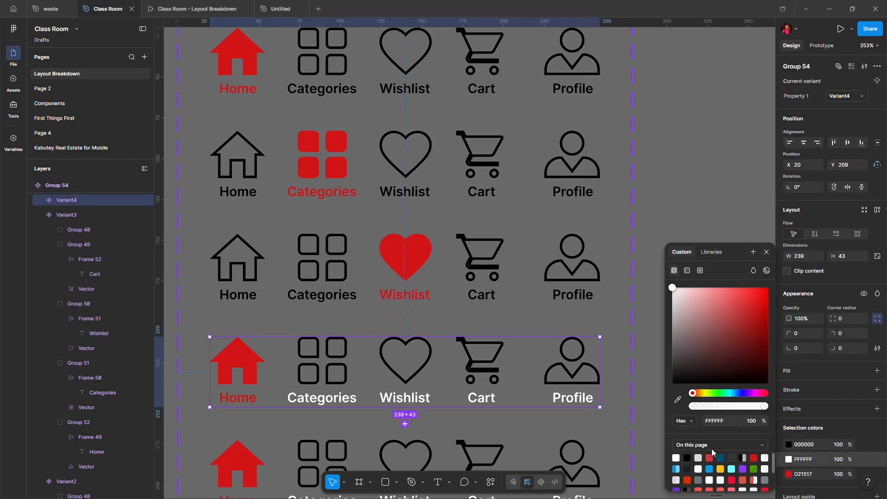
double_click(492, 379)
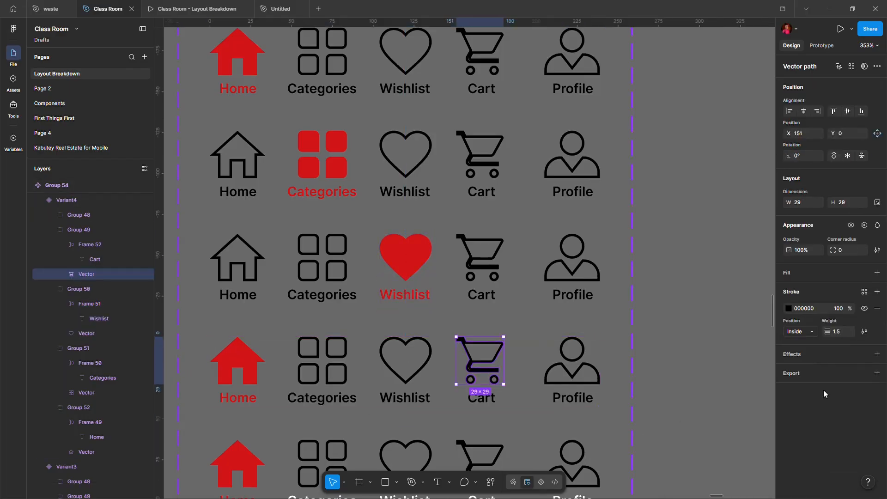
click(876, 292)
click(876, 292)
click(876, 308)
click(876, 308)
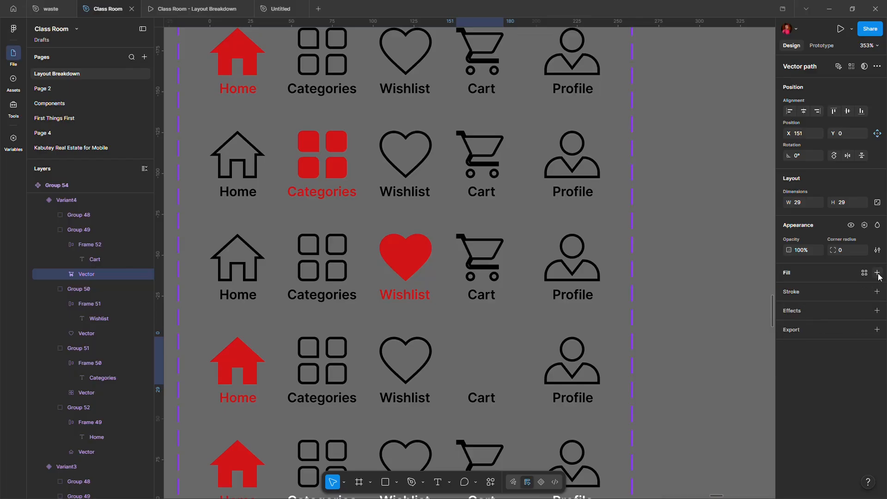
Fill the fourth variant's Cart icon with red and recolor its Cart label to red.
click(876, 273)
click(788, 289)
click(788, 289)
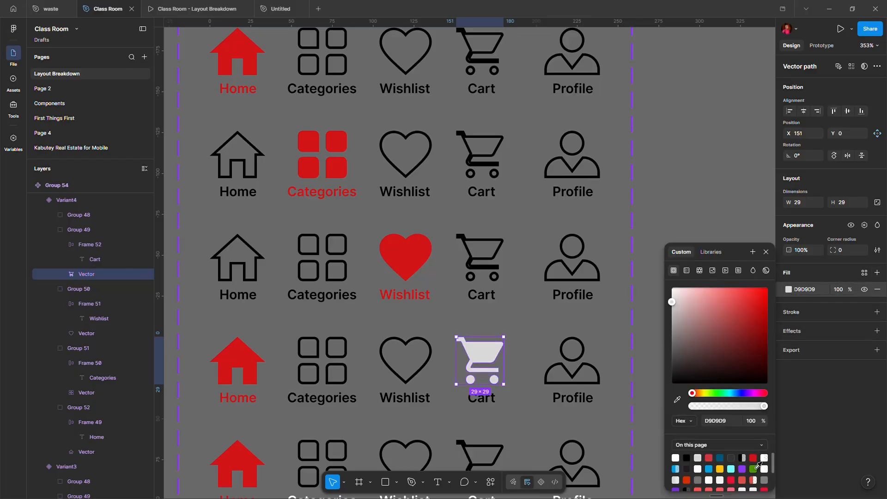
click(760, 466)
ctrl+click(481, 398)
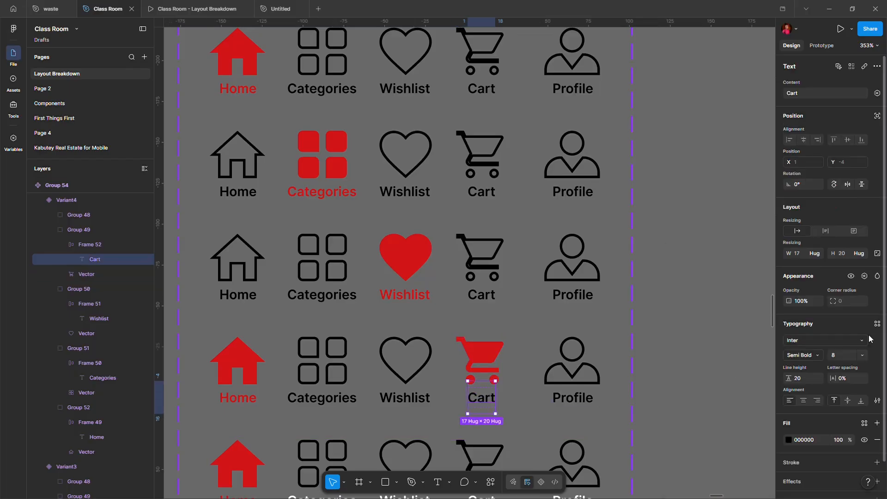
click(788, 439)
click(735, 467)
click(572, 398)
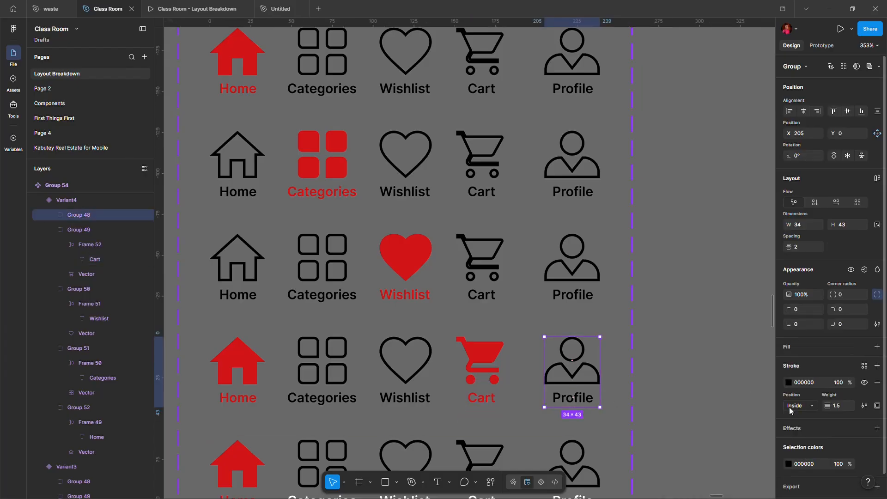
click(788, 464)
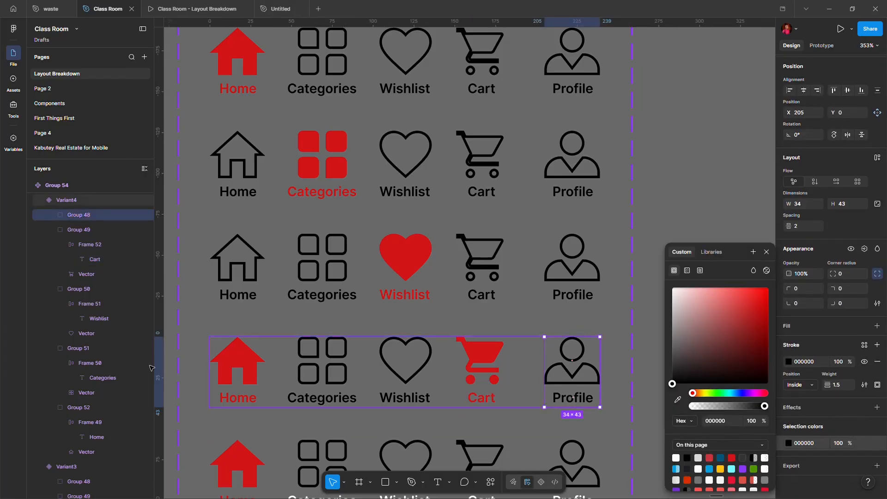
Recolor the fourth variant's Home label to black 000000 and remove the fill from its Home icon.
click(253, 360)
click(789, 440)
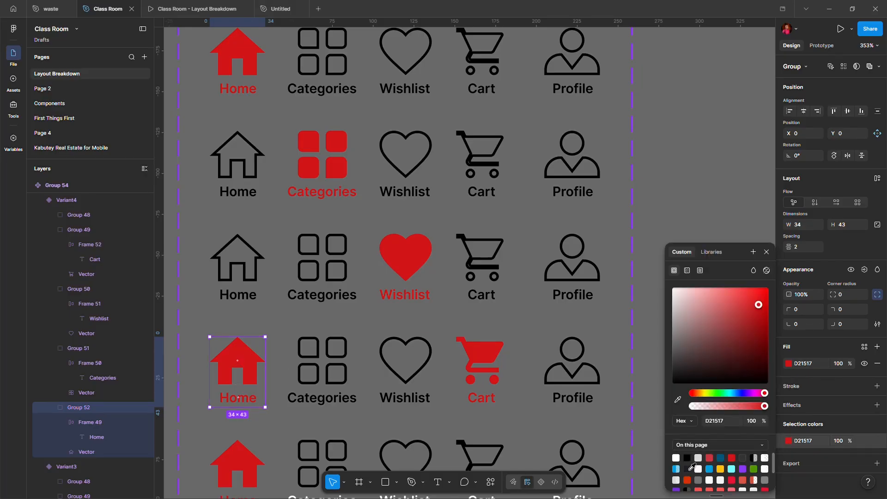
click(687, 457)
click(86, 451)
click(877, 289)
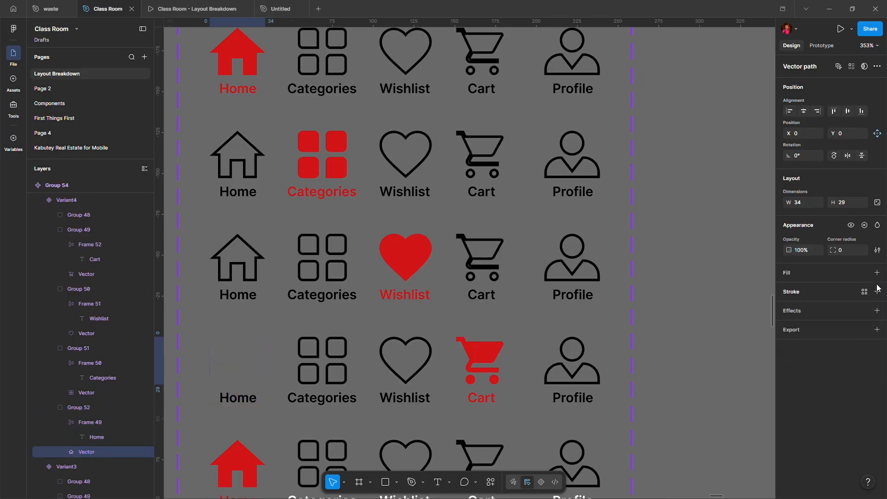
Outline the fourth variant's Home icon with a black inside stroke of weight 1.5.
click(877, 291)
click(841, 331)
text(1.)
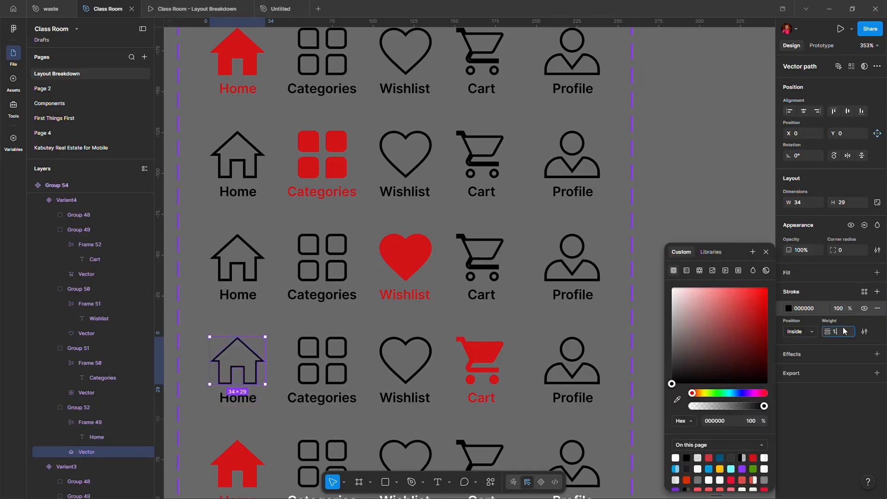
text(5)
key(Return)
Change the white labels in the fifth variant to black 000000.
scroll(459, 418, down, 3)
click(483, 323)
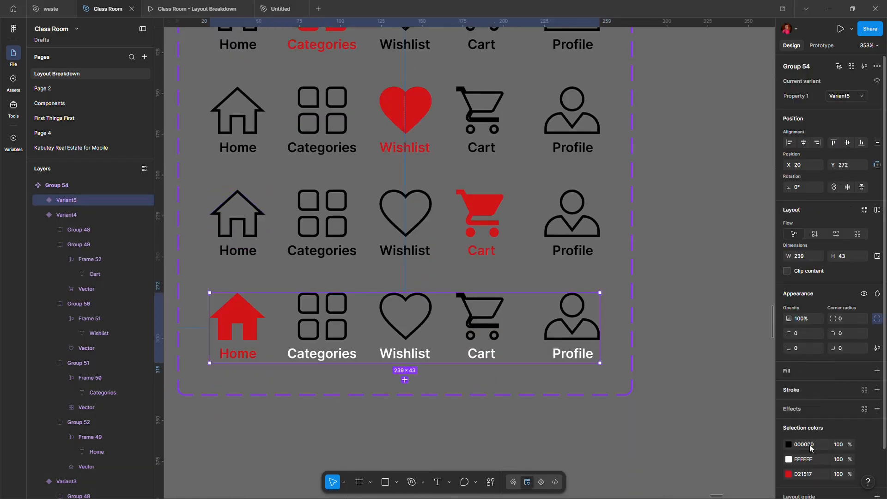
click(789, 459)
click(687, 458)
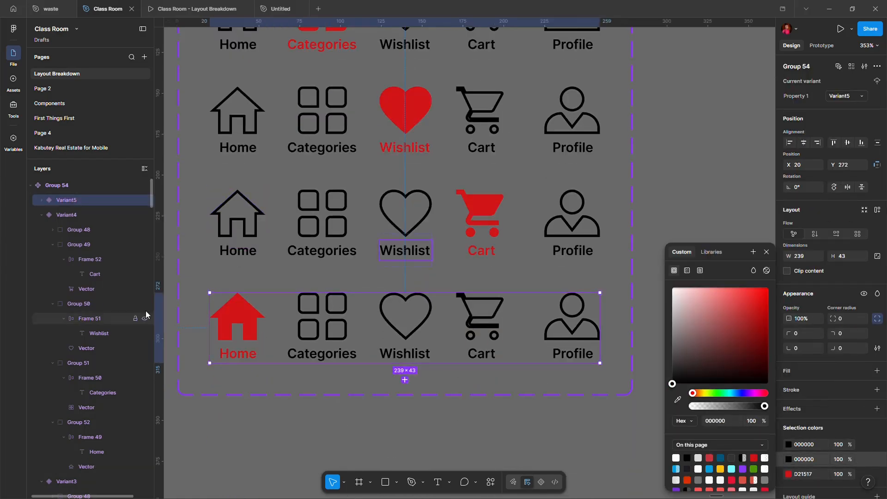
Recolor the fifth variant's Home label to black 000000 and remove the fill from its Home icon.
double_click(237, 317)
click(789, 441)
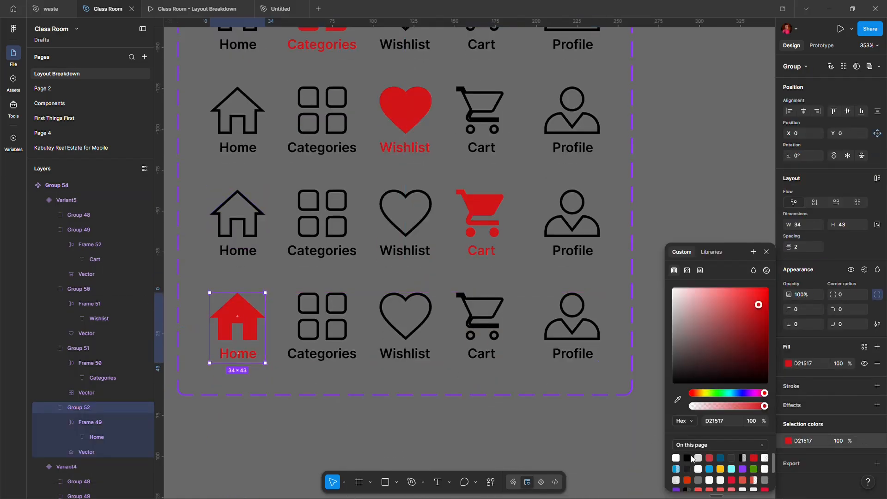
click(691, 457)
click(134, 451)
click(788, 289)
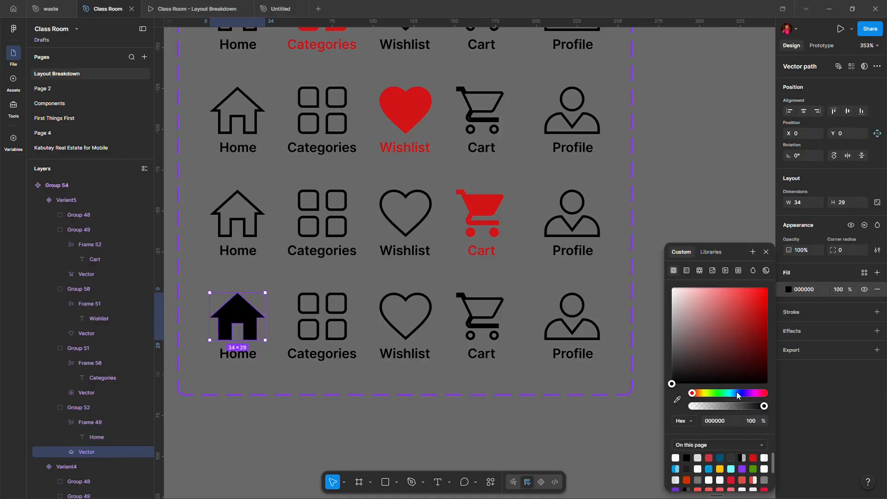
click(877, 289)
Outline the fifth variant's Home icon with a black inside stroke of weight 1.5.
click(876, 292)
click(842, 332)
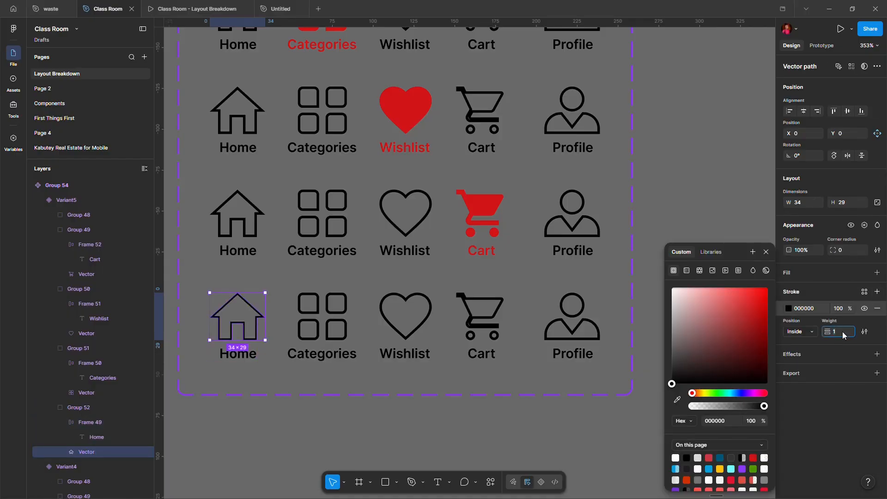
key(Return)
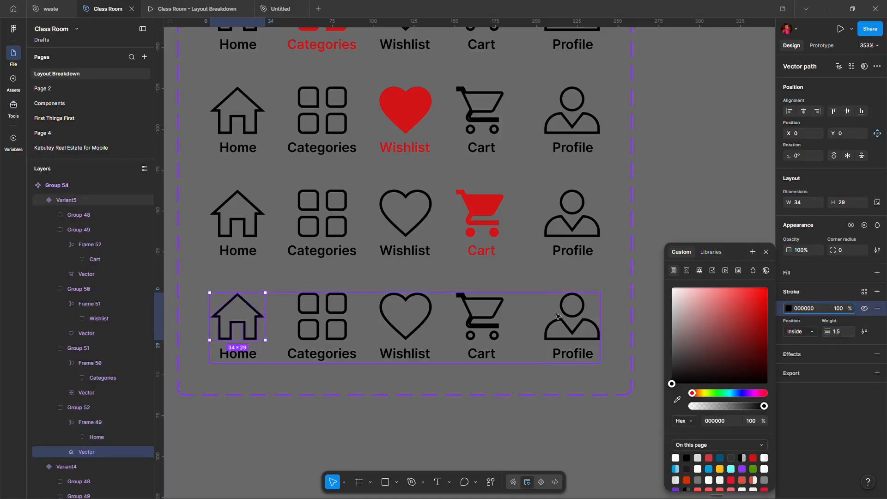
Remove the stroke from the fifth variant's Profile group, and try a red D21517 fill on the whole group before removing that fill.
click(573, 334)
click(876, 347)
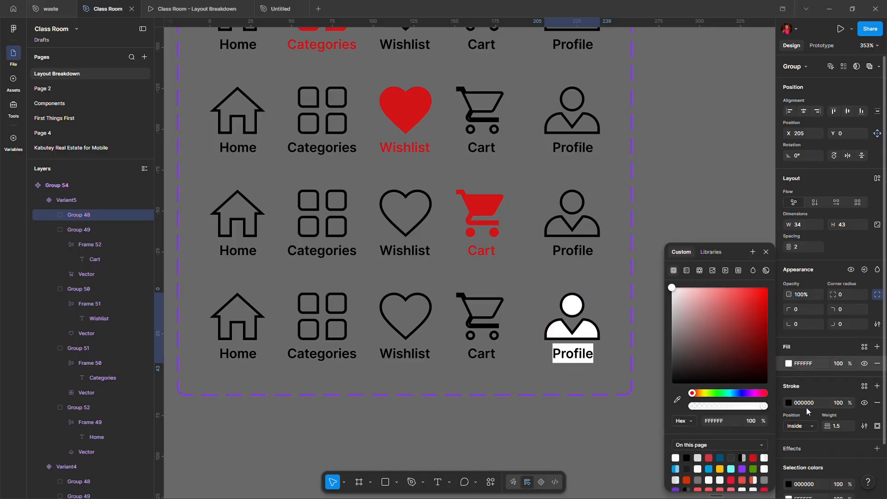
click(788, 402)
click(877, 403)
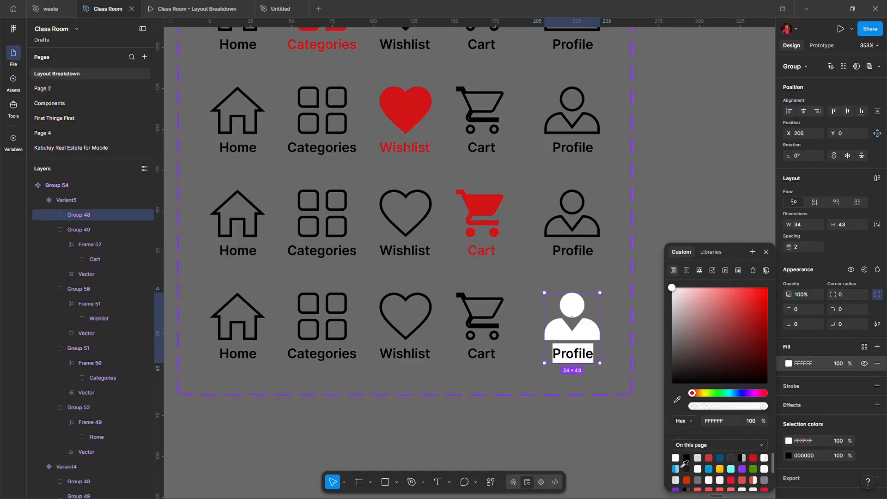
click(753, 458)
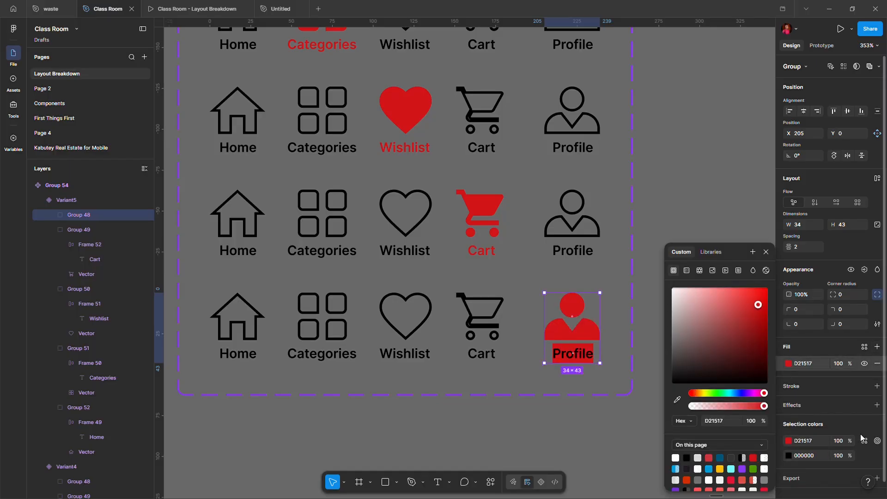
click(878, 364)
click(878, 366)
Recolor the fifth variant's Profile label to red D21517 and fill only its Profile icon shape with the same red.
click(788, 420)
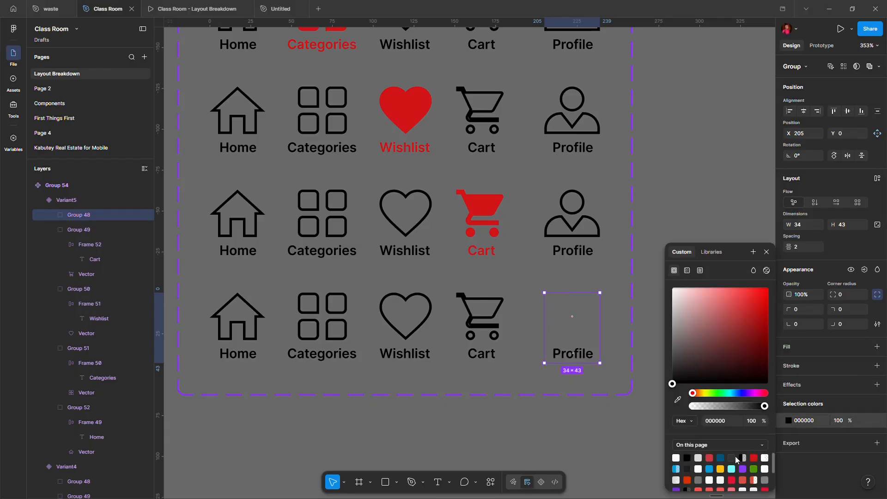
click(753, 458)
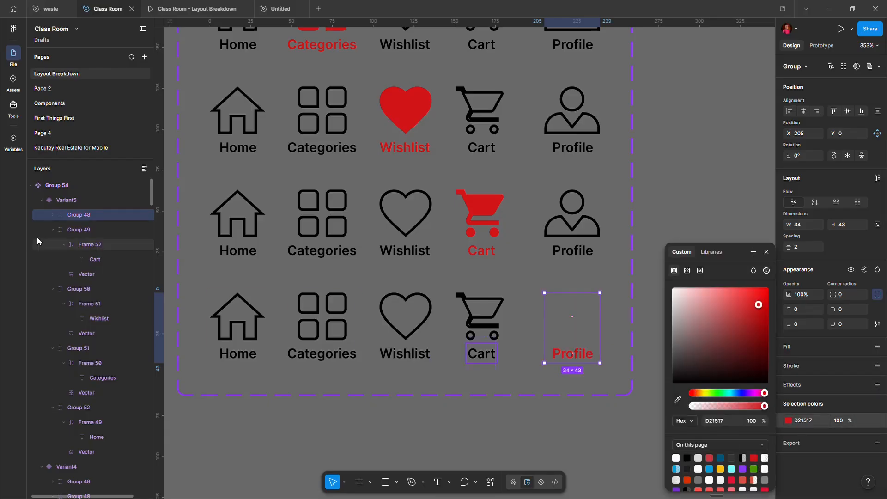
click(52, 215)
click(87, 260)
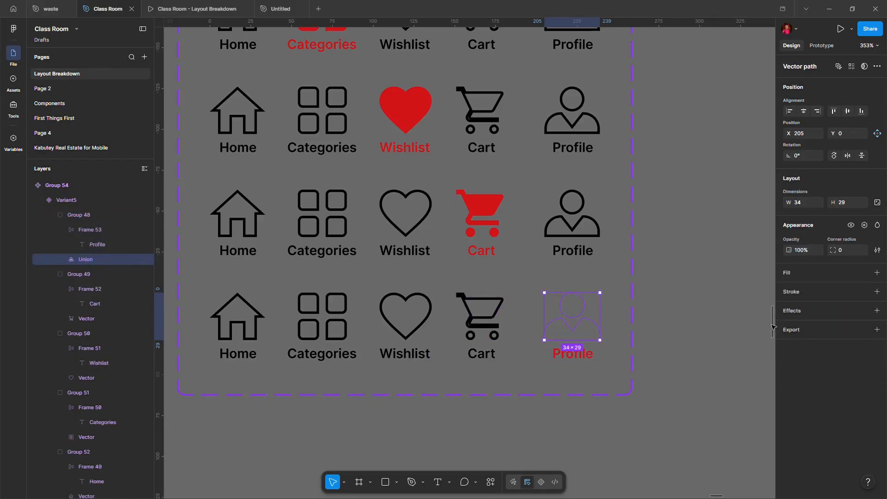
click(877, 272)
click(788, 289)
click(753, 458)
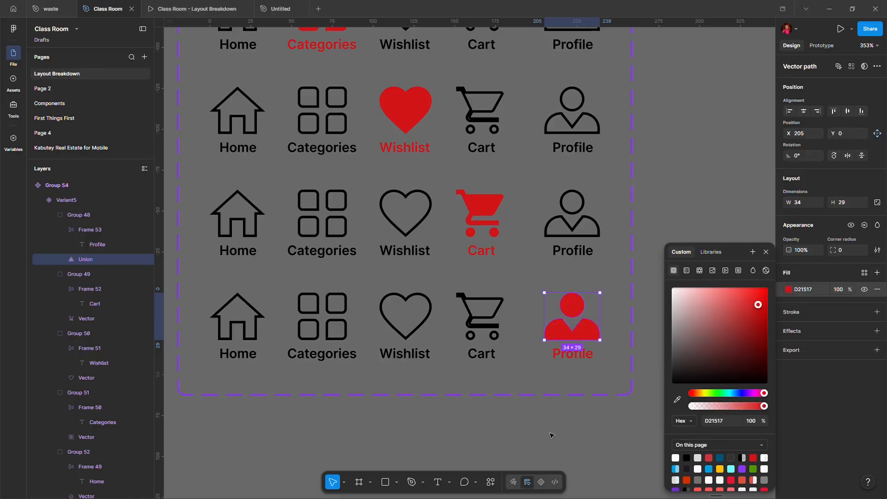
Review the whole component, checking which item is highlighted in each of the five variants.
click(548, 431)
scroll(504, 358, down, 5)
click(510, 331)
scroll(511, 329, up, 3)
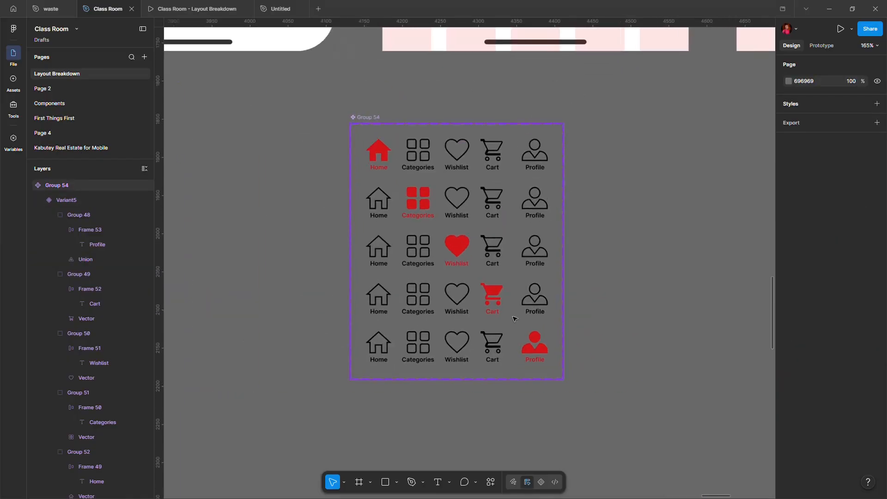
scroll(503, 320, up, 1)
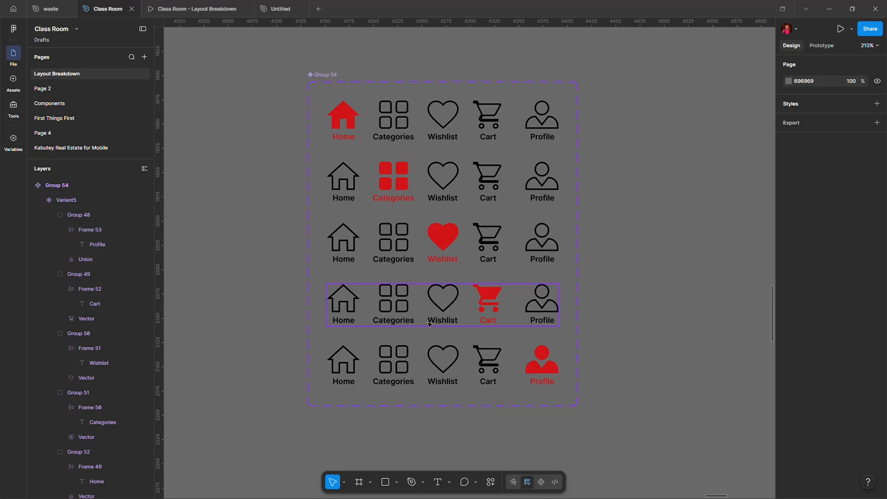
scroll(429, 319, up, 1)
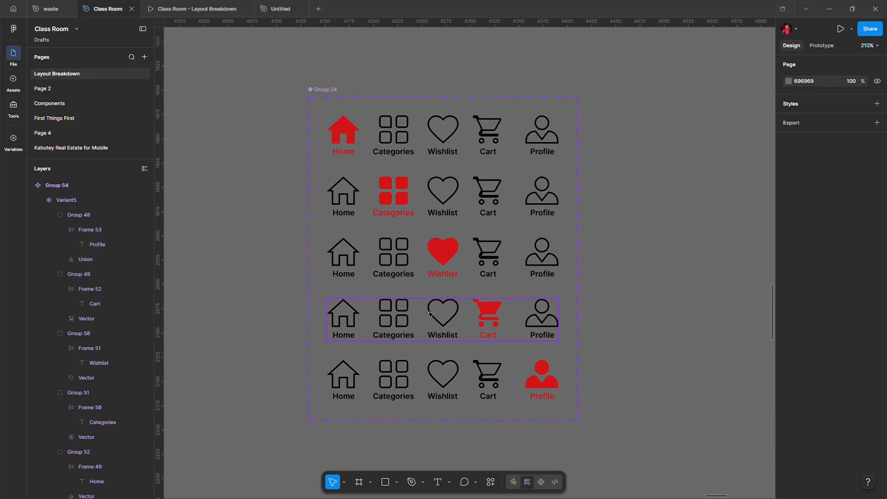
scroll(429, 314, up, 1)
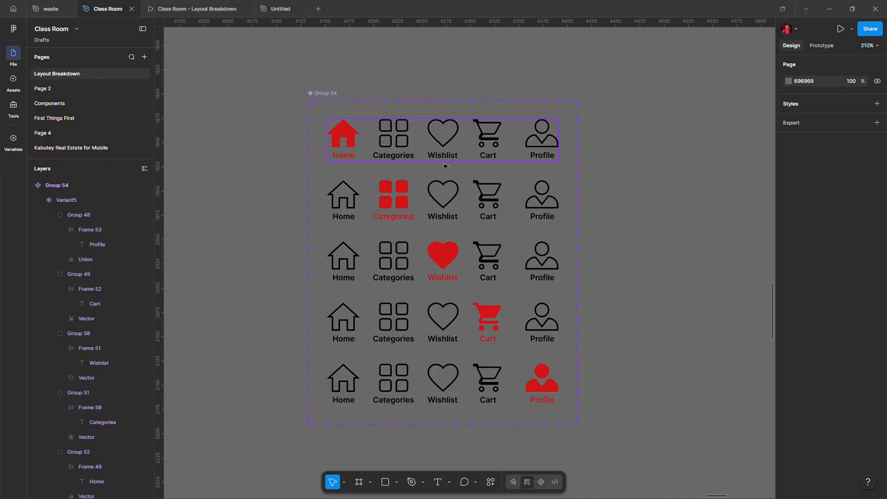
Prototype the second variant's Home item with an On tap interaction that changes to the Default variant.
click(392, 137)
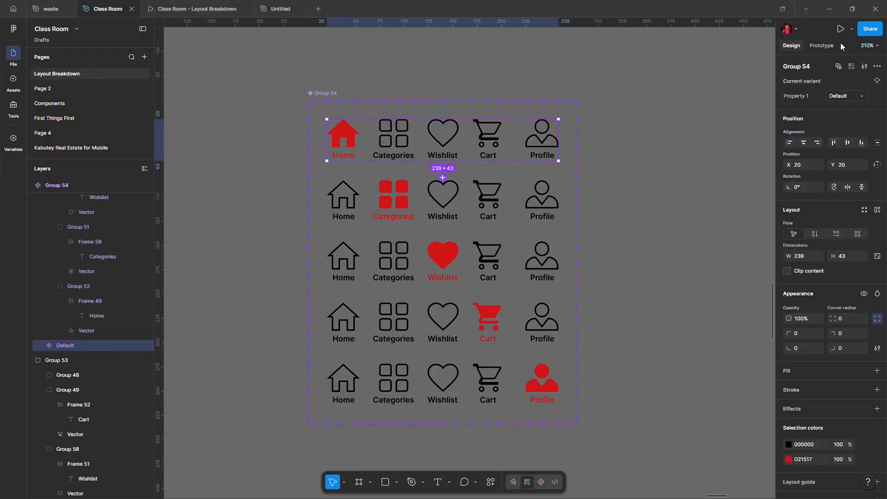
click(822, 45)
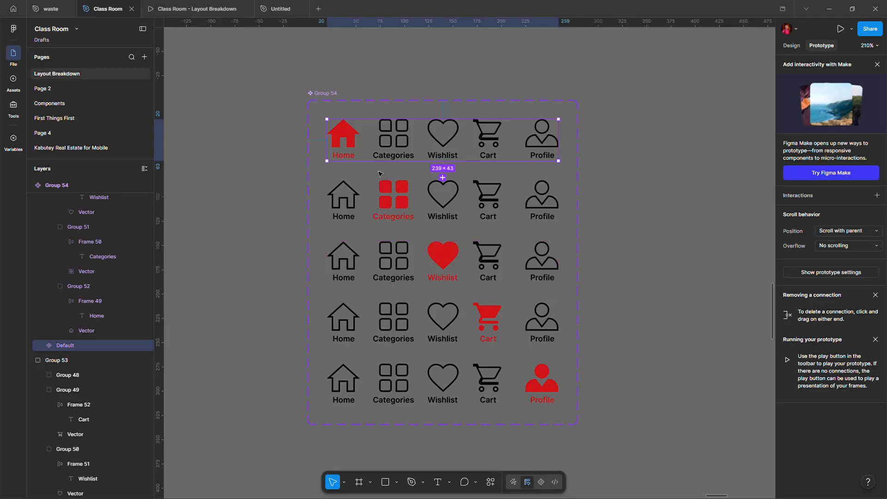
click(357, 211)
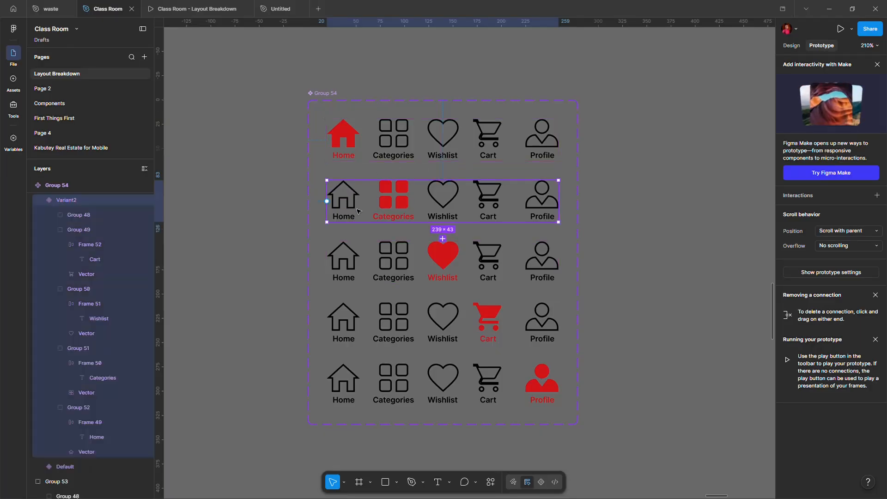
click(358, 212)
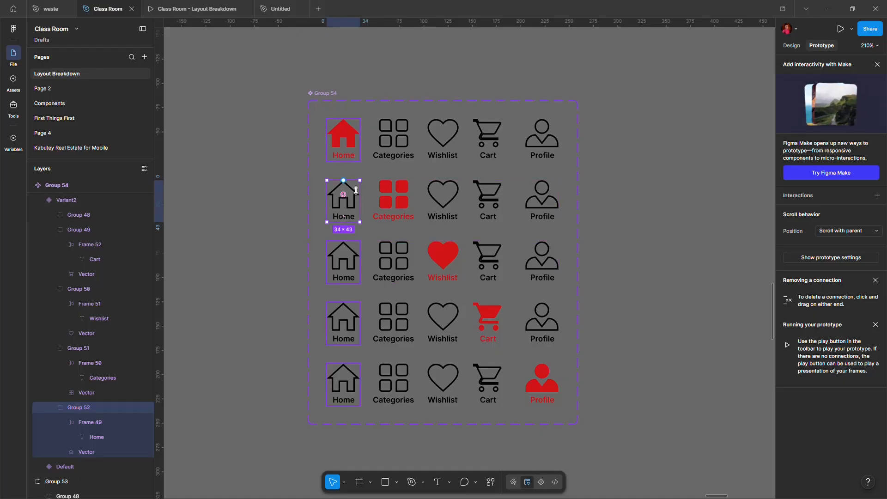
drag(349, 162, 351, 154)
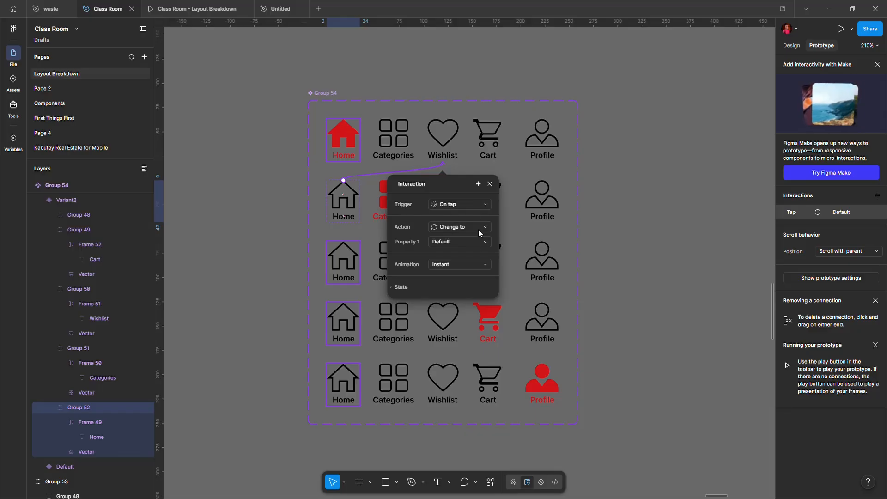
click(453, 265)
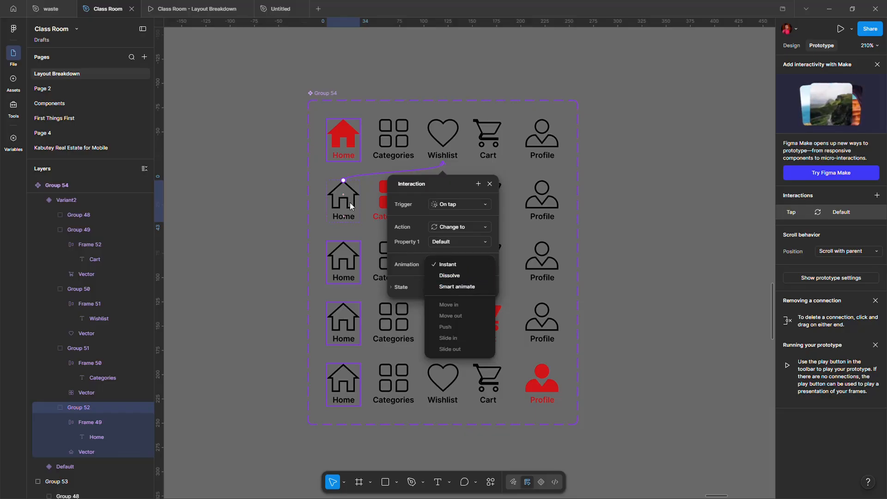
key(Escape)
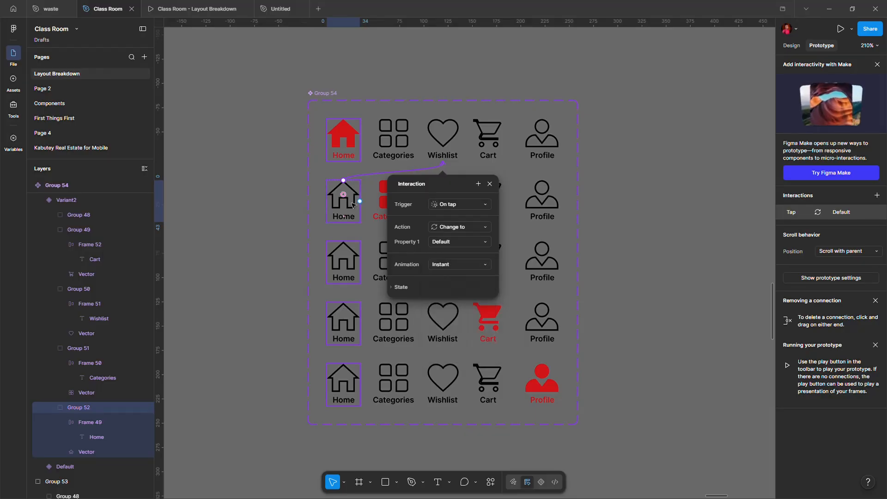
click(490, 185)
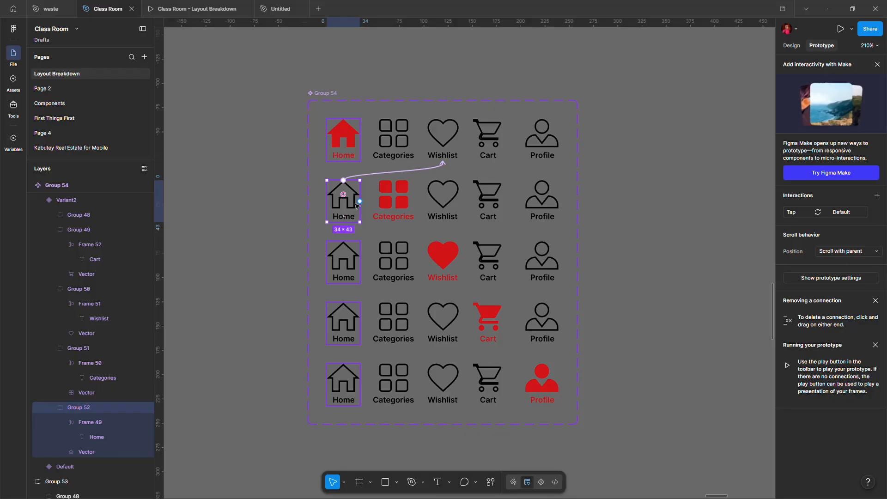
Set the second variant's Home interaction to Smart animate with Linear easing.
click(399, 176)
click(419, 276)
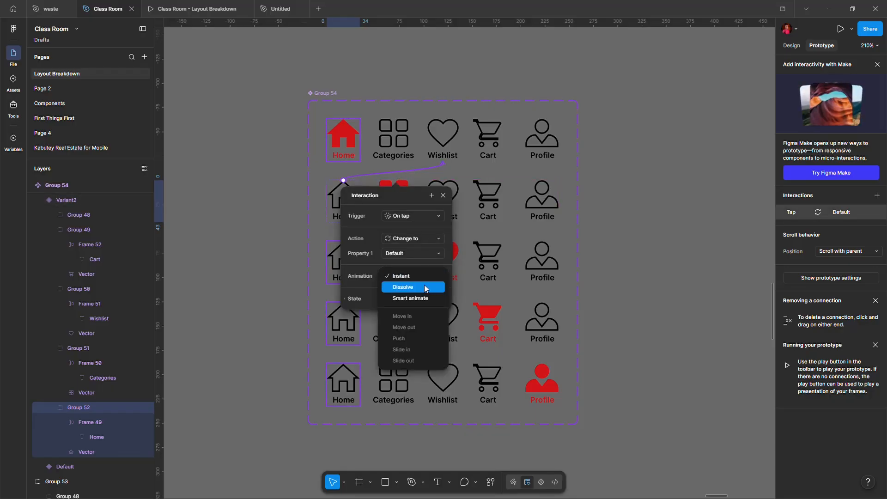
click(429, 298)
click(417, 291)
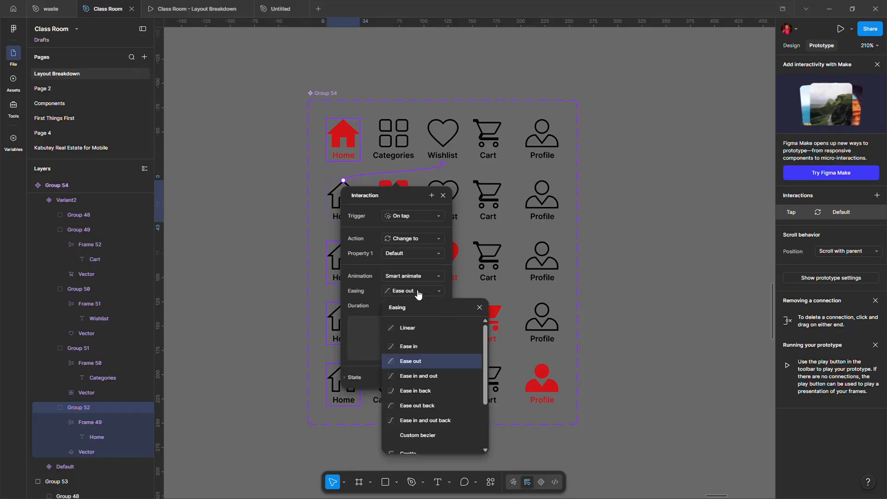
click(430, 327)
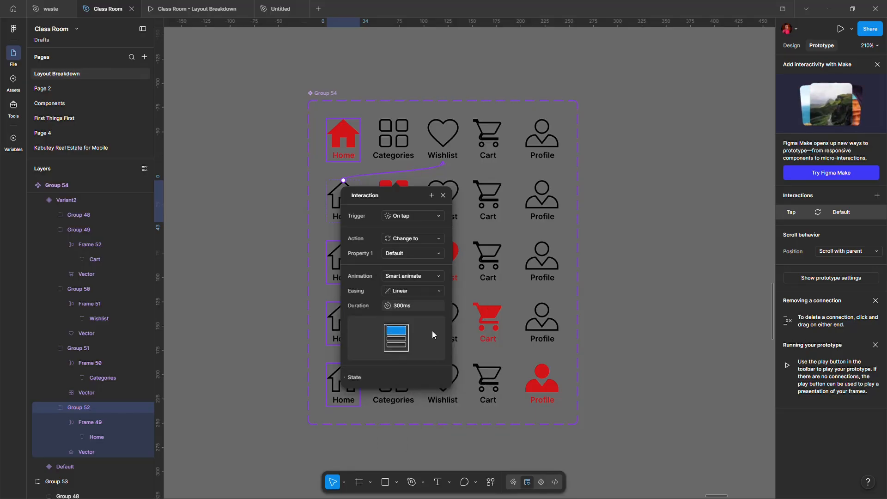
click(444, 197)
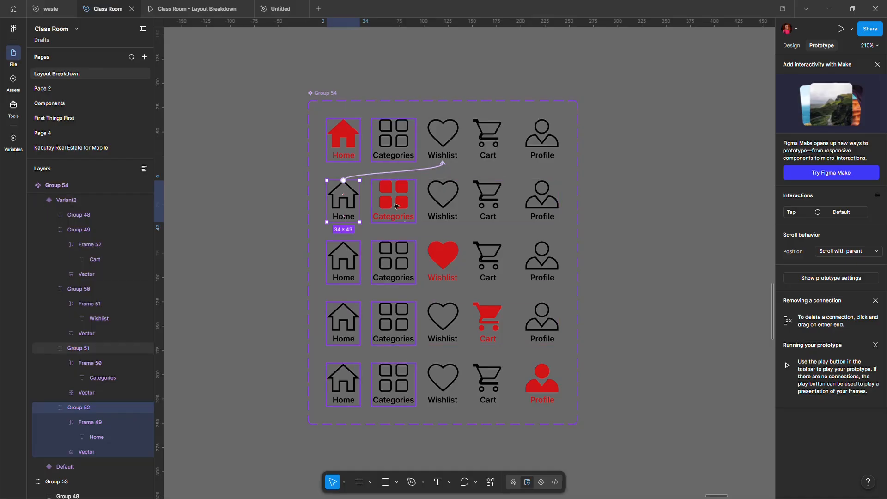
Link the third variant's Home item to the Default variant on tap, using Smart animate with Linear easing.
click(356, 262)
double_click(355, 260)
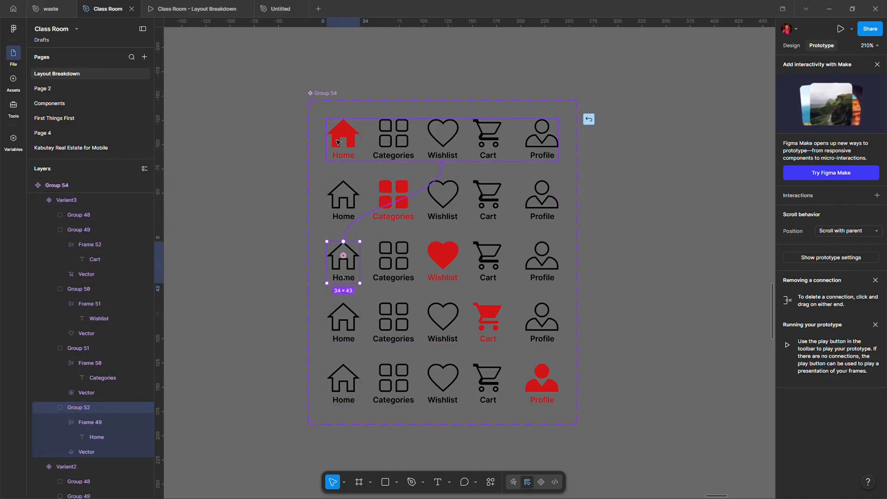
drag(343, 242, 442, 138)
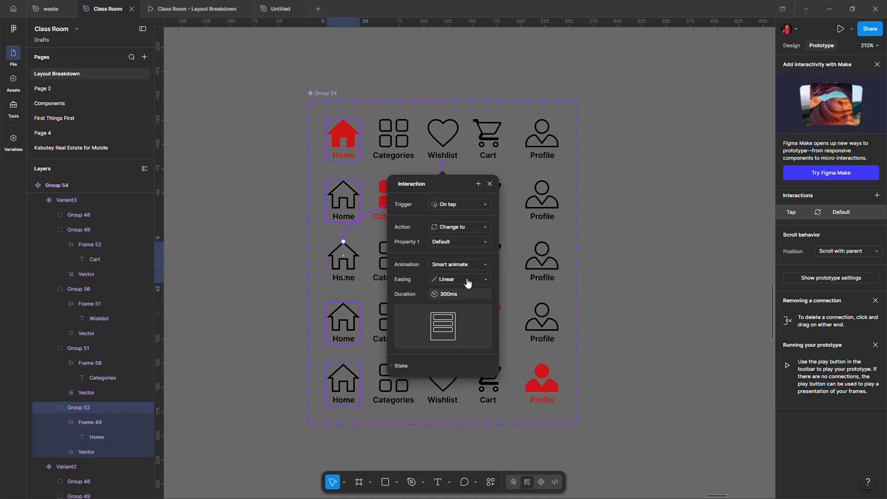
click(490, 184)
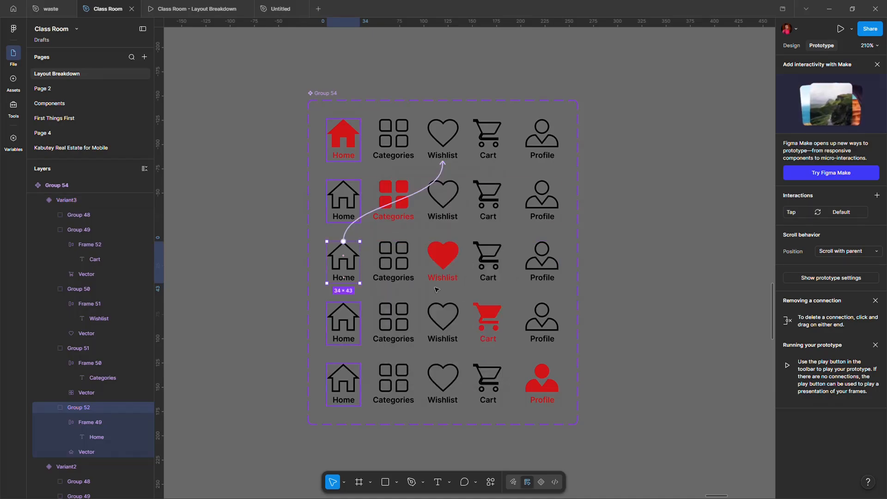
Link the Home items of the fourth and fifth variants to the Default variant on tap.
click(356, 328)
drag(344, 304, 442, 139)
click(490, 184)
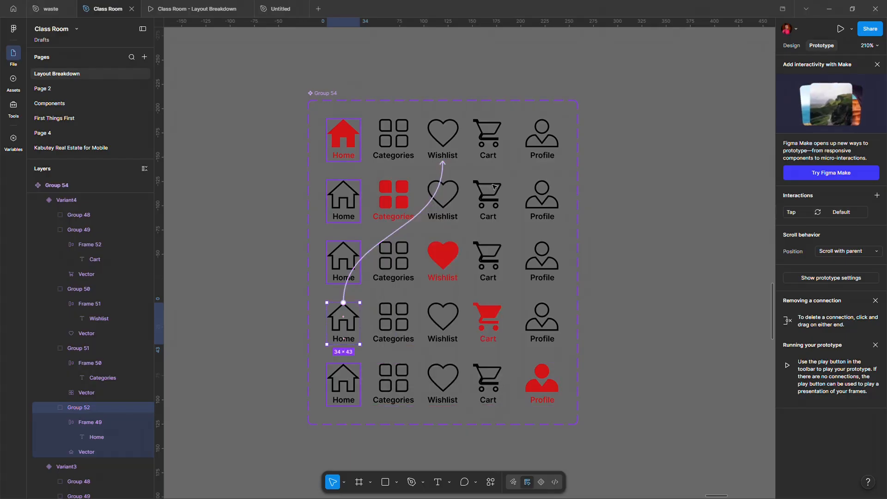
click(354, 380)
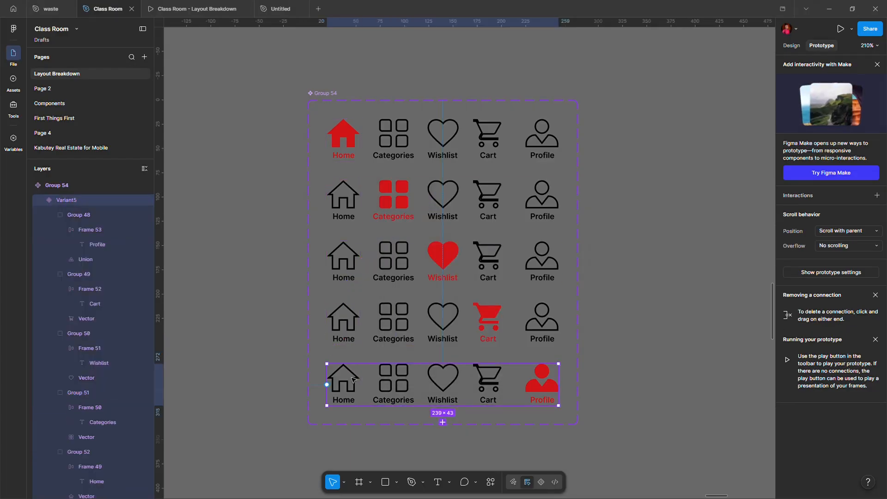
click(356, 376)
drag(360, 384, 353, 151)
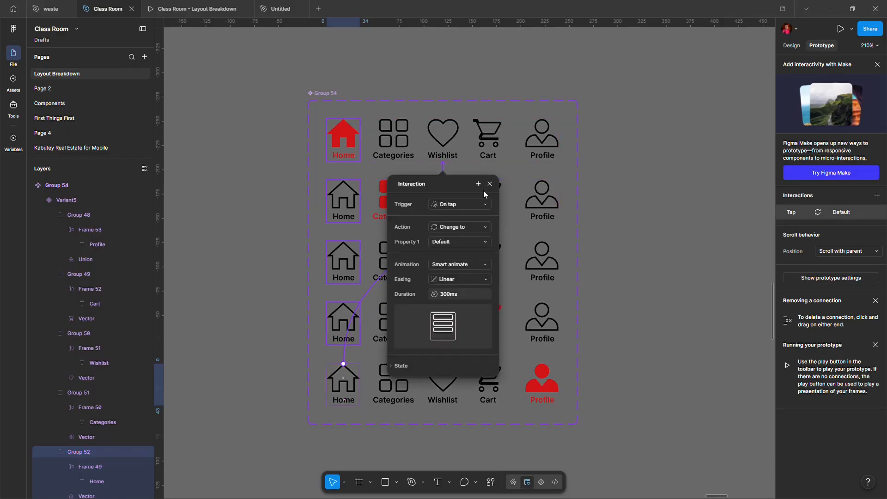
click(490, 184)
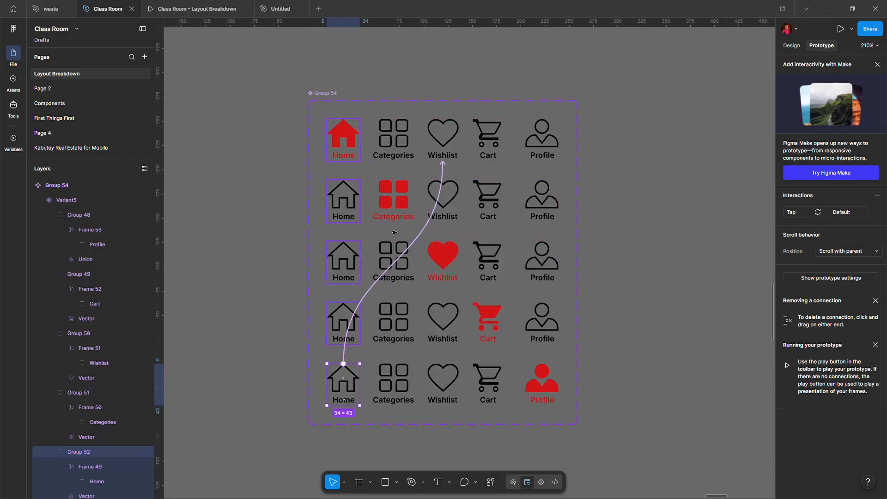
Link the first variant's Categories item to Variant2 with an On tap, Change to interaction.
click(394, 147)
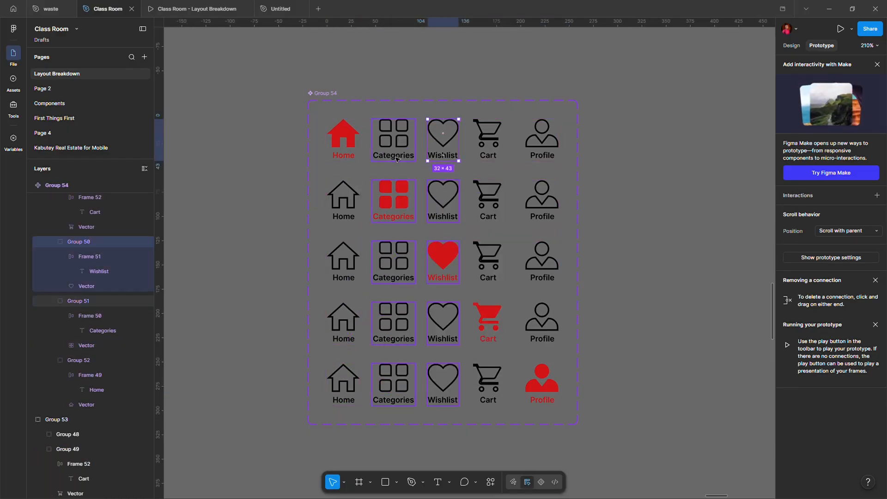
click(399, 155)
drag(394, 161, 443, 199)
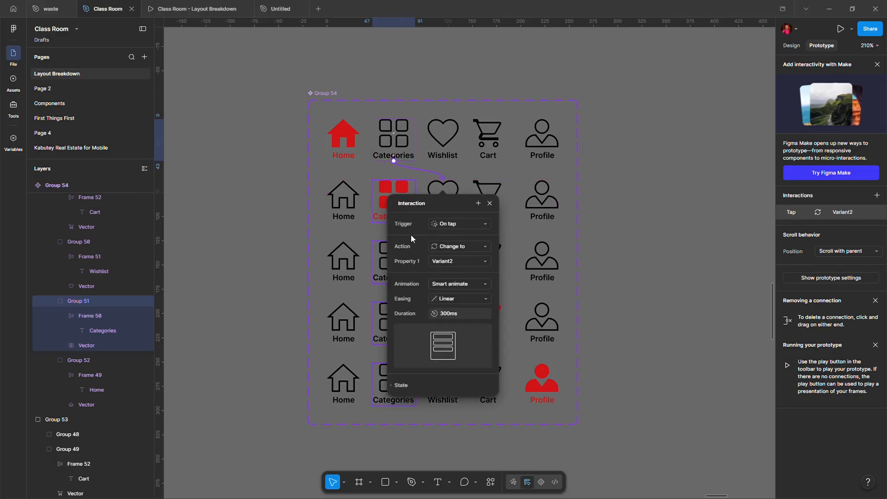
click(489, 204)
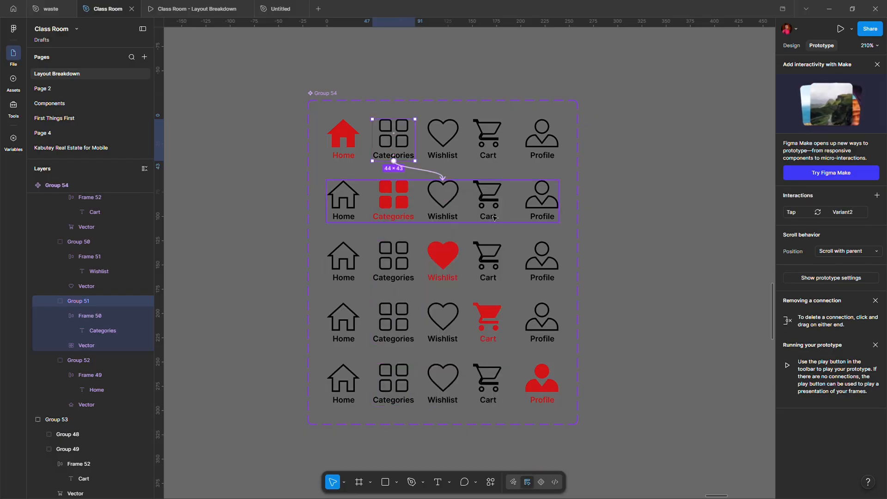
Link the Categories items of the third, fourth and fifth variants to Variant2 on tap.
click(401, 271)
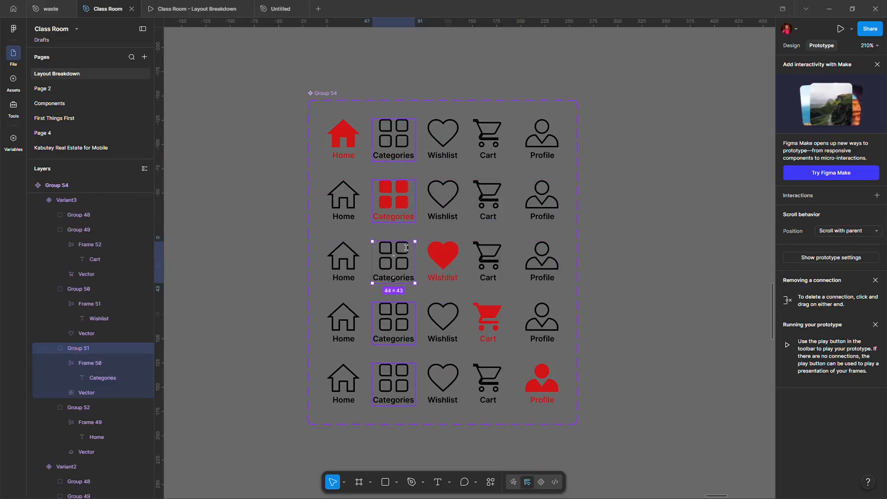
drag(394, 241, 400, 209)
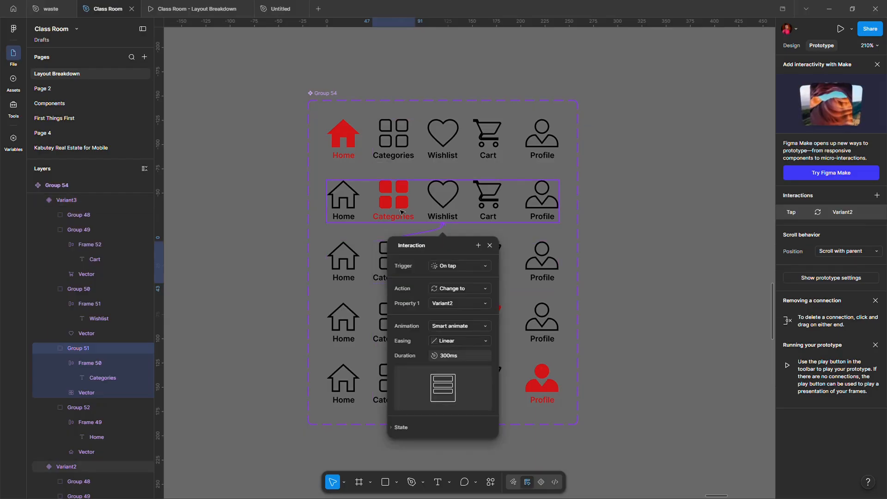
click(490, 246)
click(397, 324)
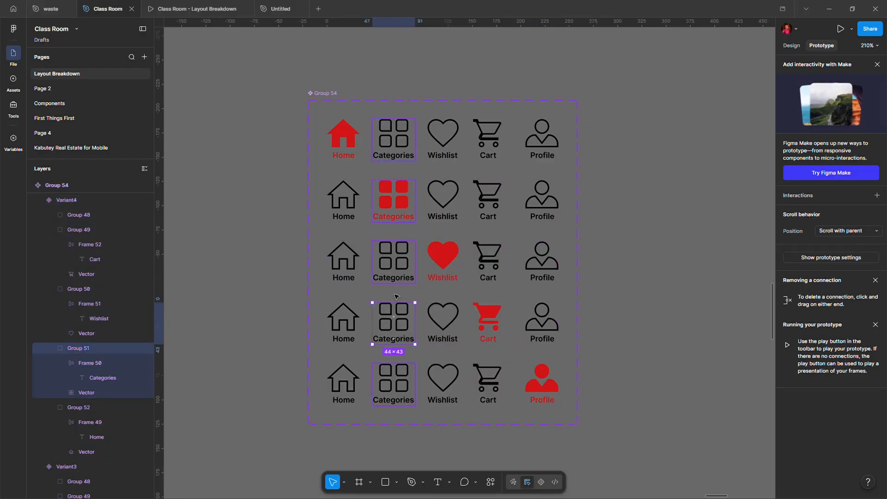
drag(395, 305, 402, 222)
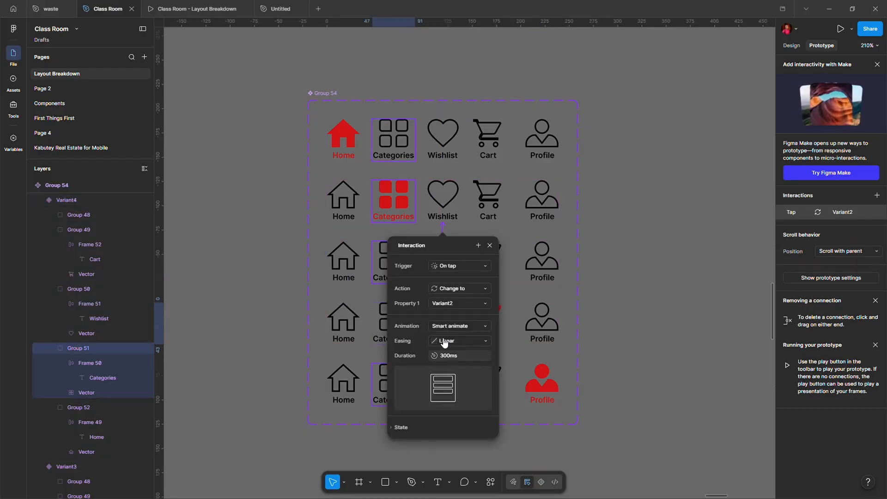
click(490, 246)
click(393, 376)
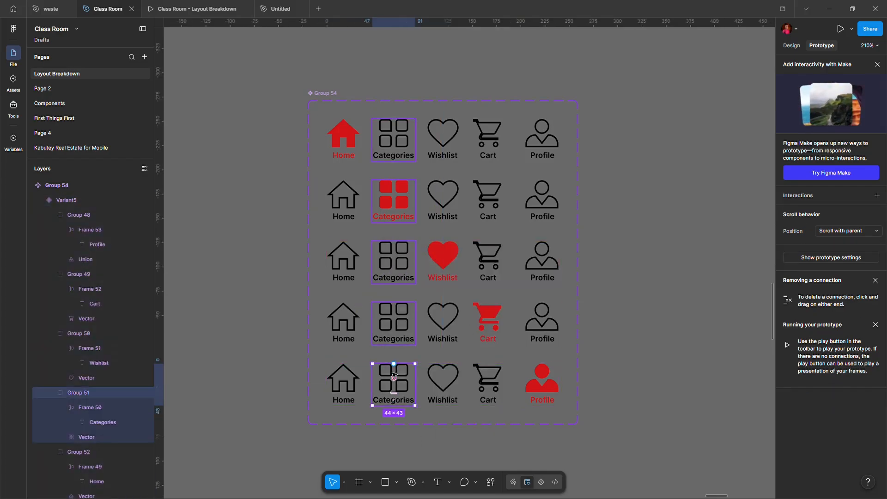
drag(393, 364, 401, 210)
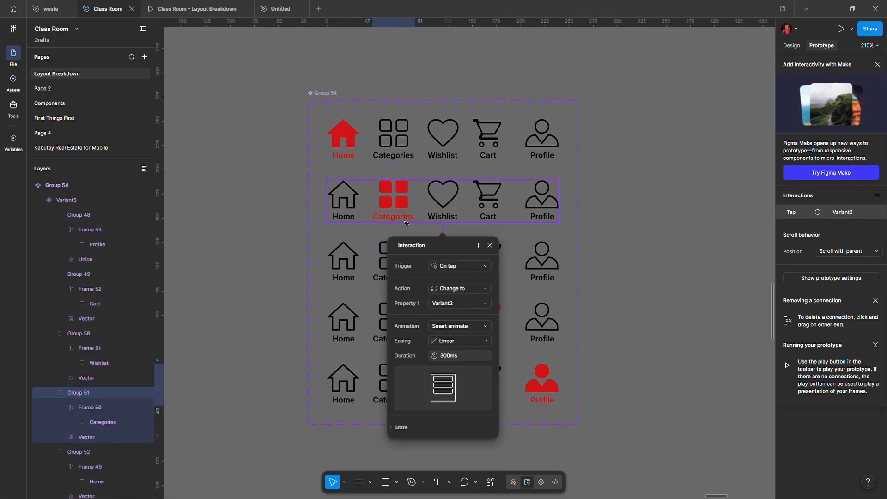
click(493, 248)
Link the first variant's Wishlist item to Variant3, the variant with the red Wishlist.
click(443, 162)
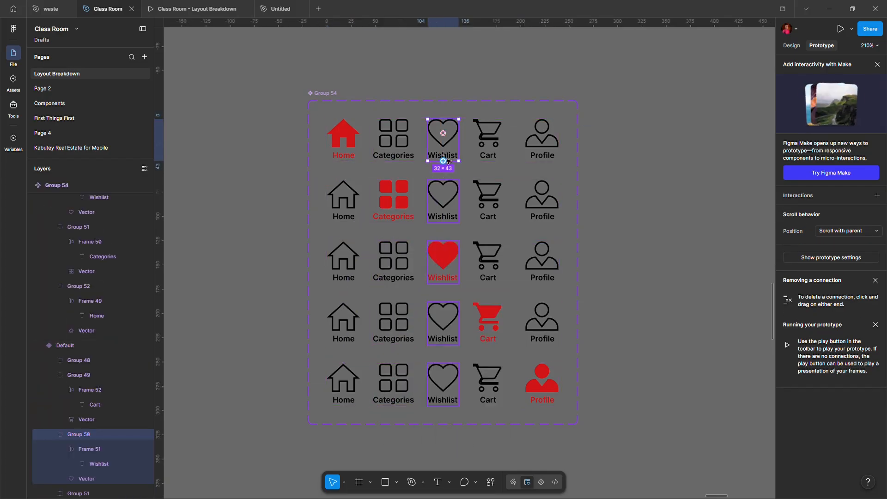
drag(444, 161, 447, 254)
click(457, 199)
click(351, 383)
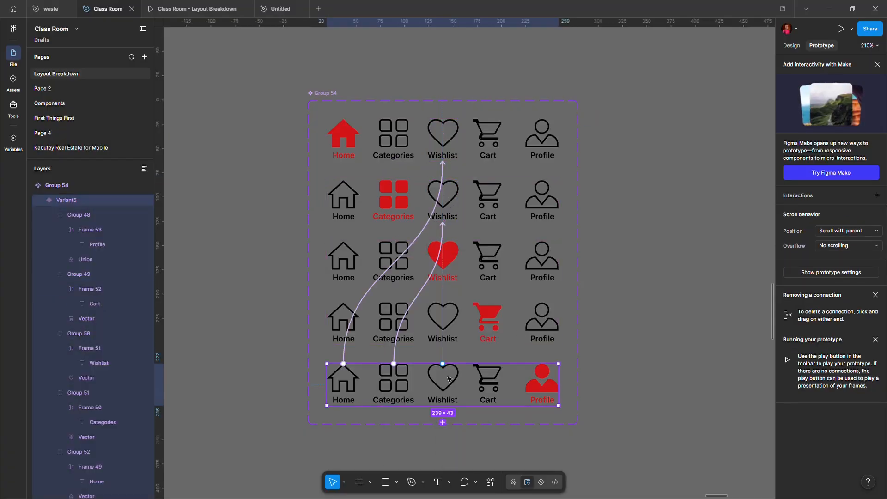
Link the Wishlist items of the fourth and fifth variants to Variant3 on tap.
click(448, 326)
double_click(454, 323)
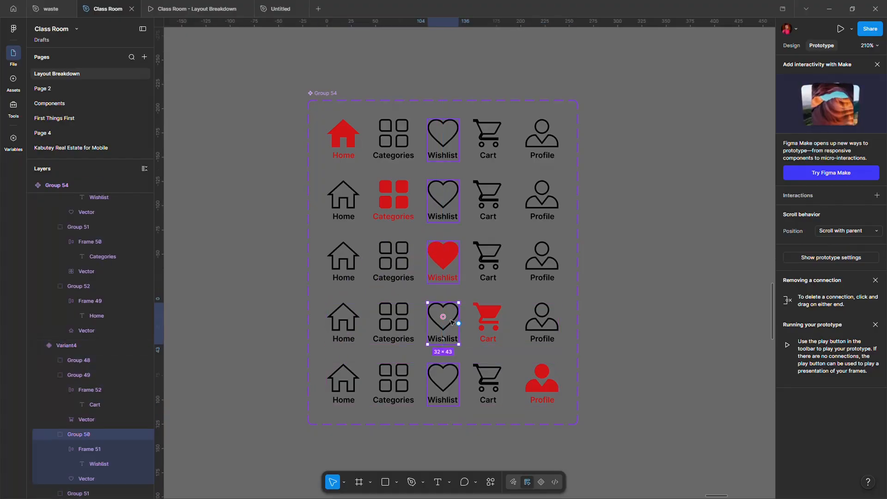
drag(443, 303, 444, 262)
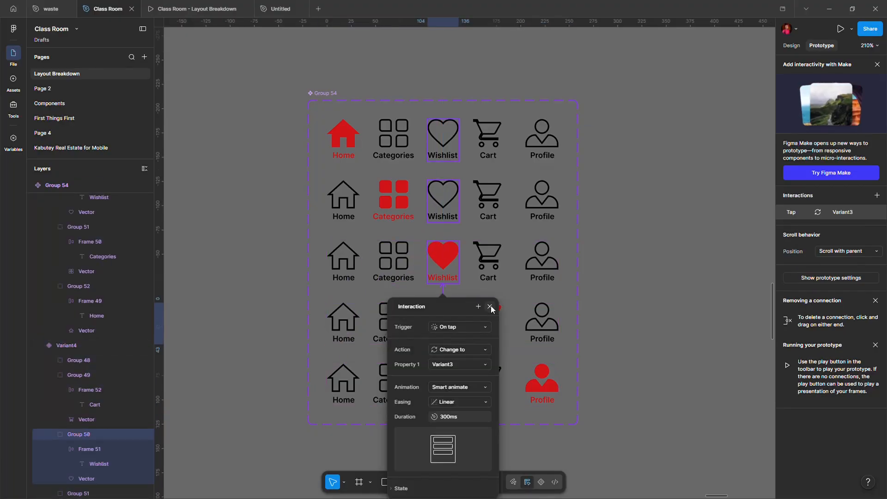
click(489, 307)
click(447, 378)
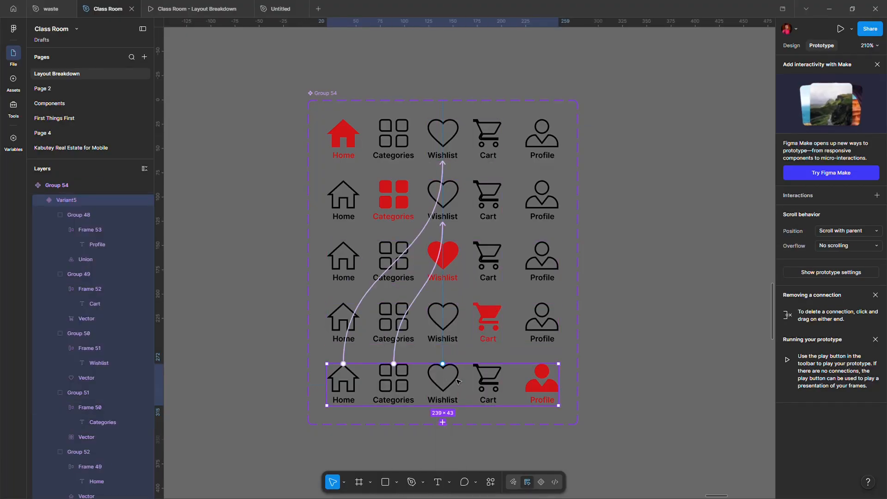
double_click(458, 381)
drag(443, 378, 442, 271)
Link the first variant's Cart item to Variant4, the variant with the red Cart, on tap.
click(491, 144)
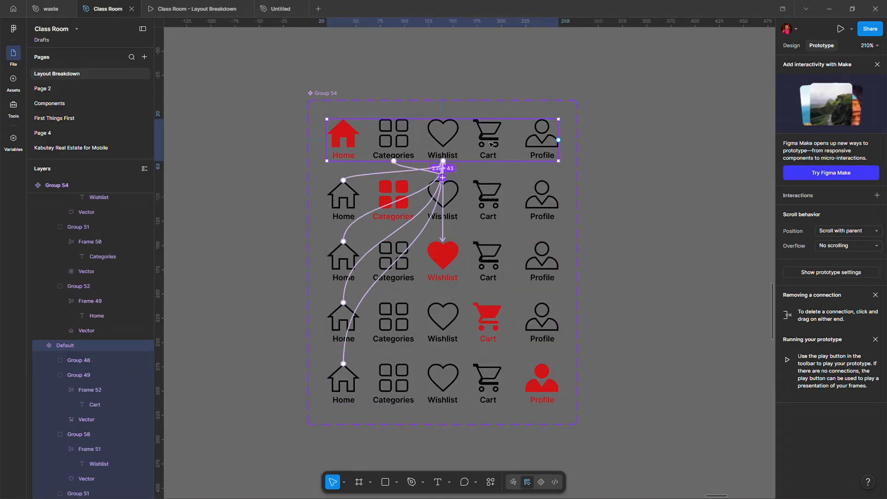
double_click(491, 144)
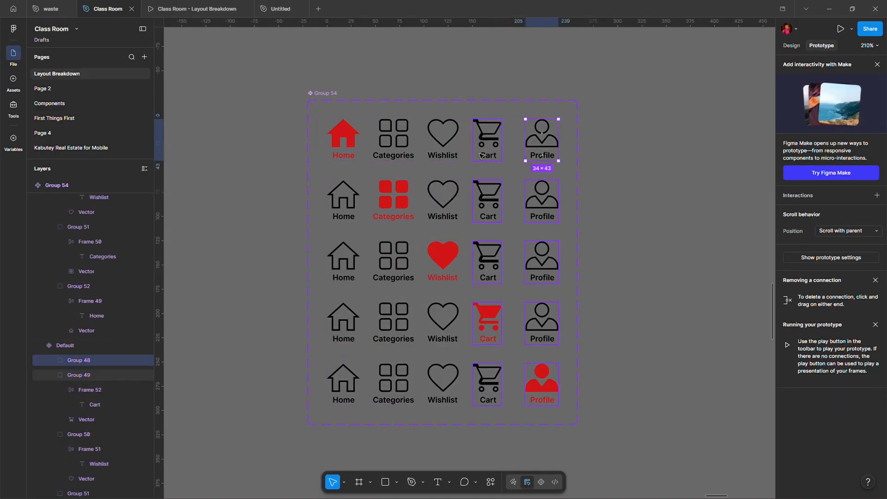
key(Escape)
drag(487, 160, 496, 314)
Link the Cart items of the second, third and fifth variants to Variant4 on tap.
click(497, 214)
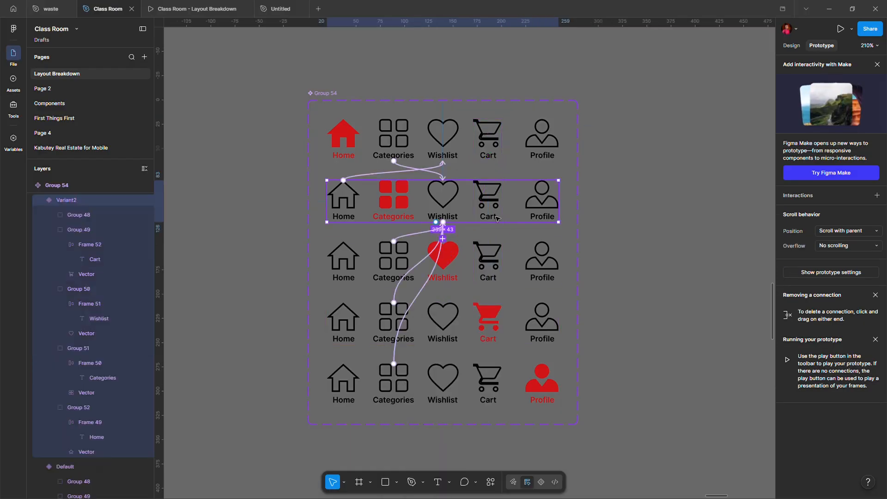
drag(487, 222, 493, 336)
click(495, 260)
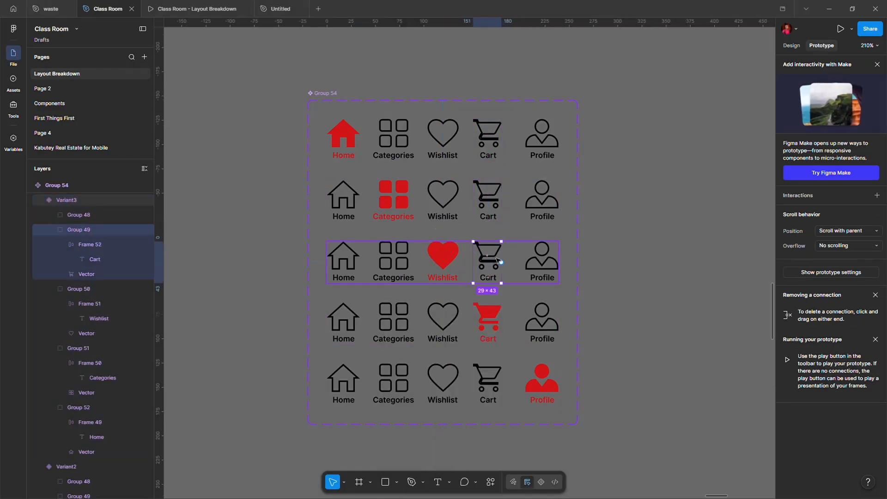
drag(487, 283, 493, 330)
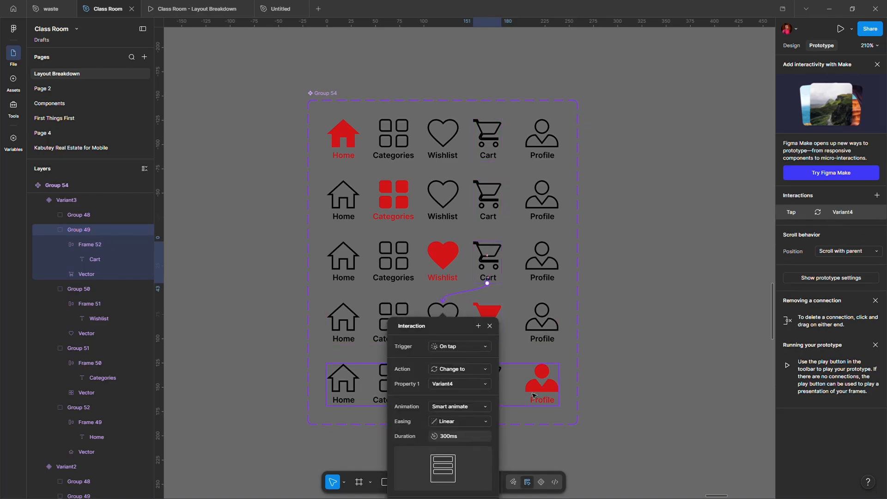
click(495, 378)
Link the Profile items of the fourth and third variants to Variant5, the variant with the red Profile, on tap.
drag(502, 385, 545, 382)
click(548, 340)
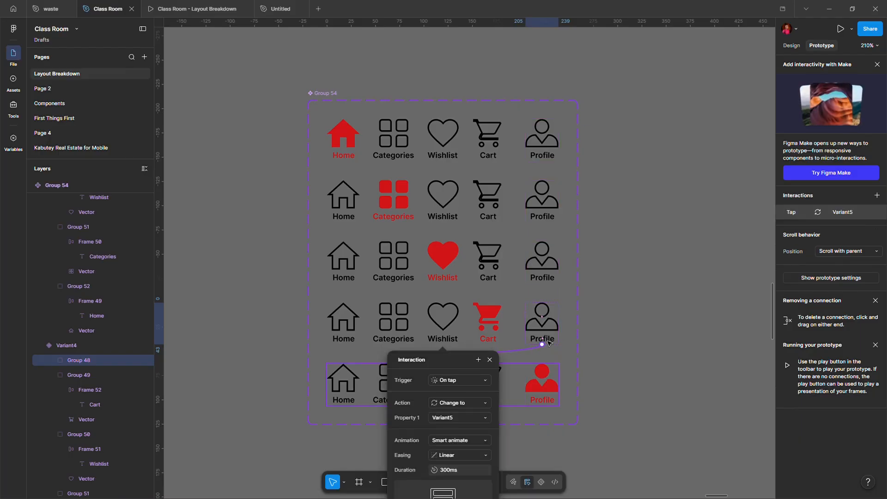
double_click(545, 279)
drag(541, 283, 545, 382)
Link the Profile items of the second and first variants to Variant5 on tap.
double_click(547, 207)
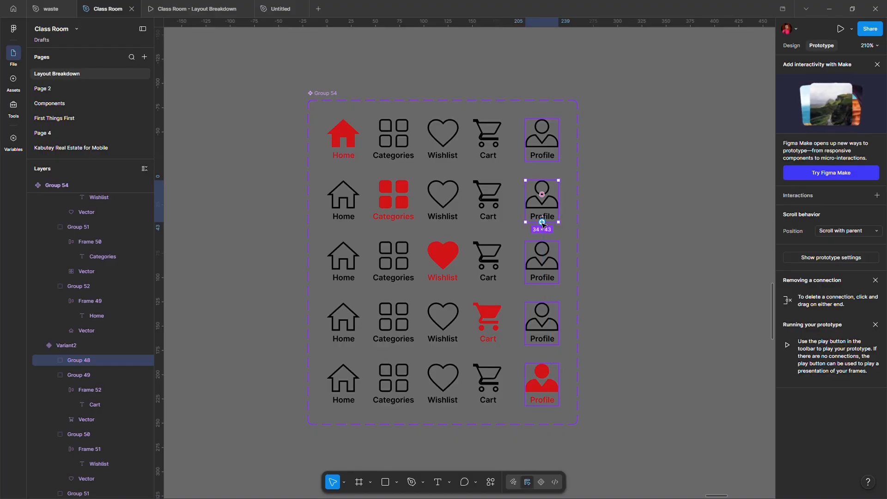
drag(550, 412, 551, 394)
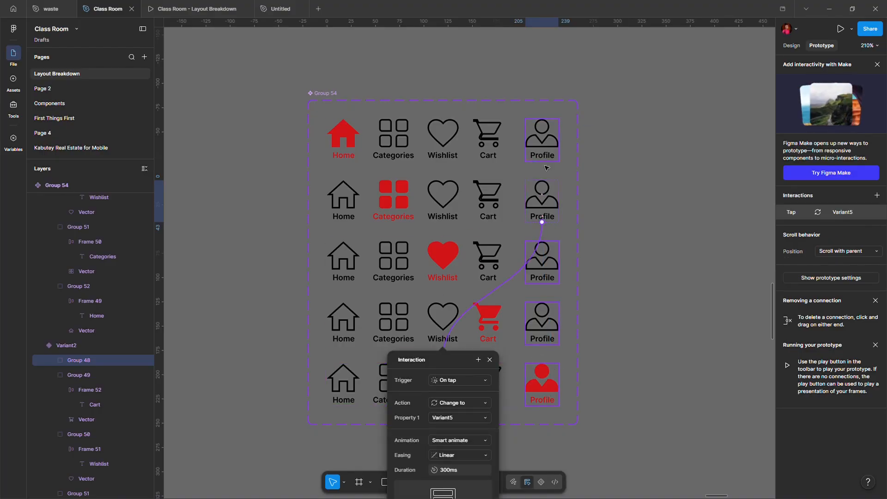
double_click(544, 147)
drag(542, 160, 443, 344)
click(490, 359)
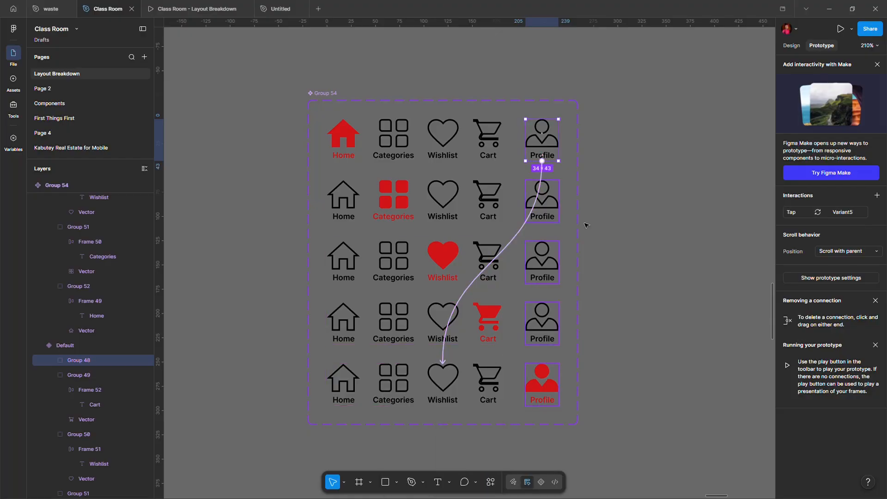
Display the components created in this file and rename the Group 54 component set as Nav.
click(626, 208)
ctrl+scroll(359, 174, down, 5)
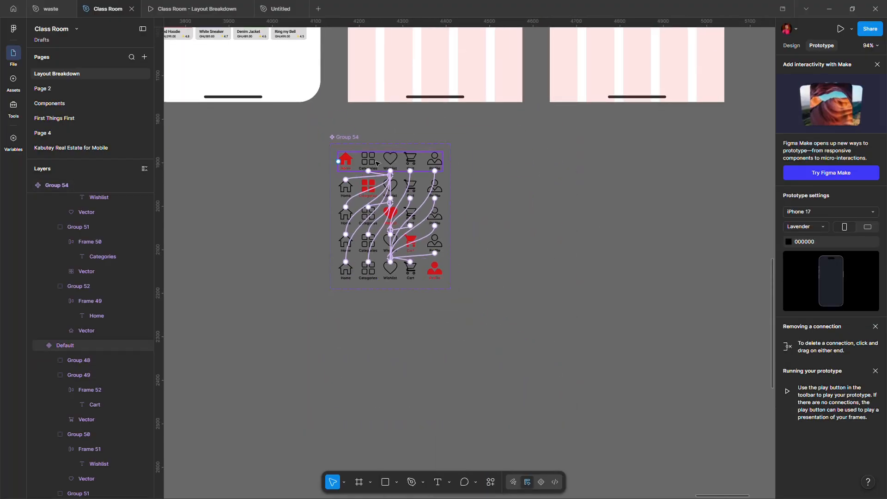
scroll(369, 170, up, 2)
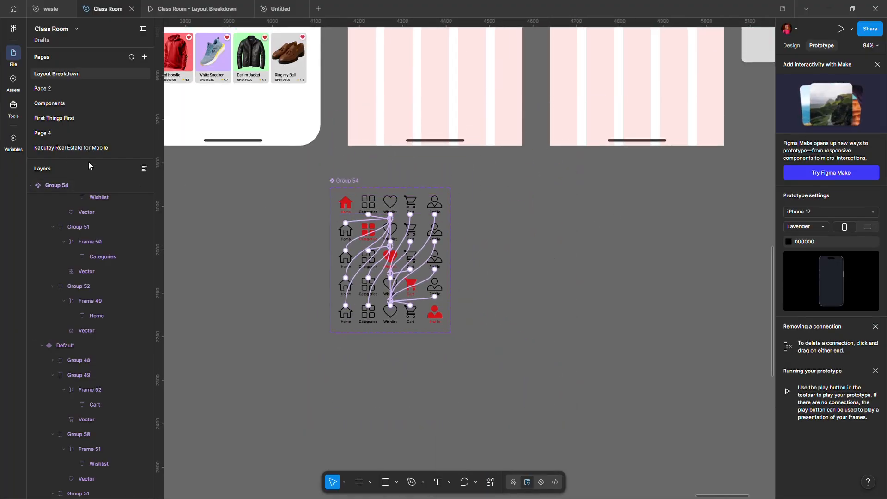
click(13, 89)
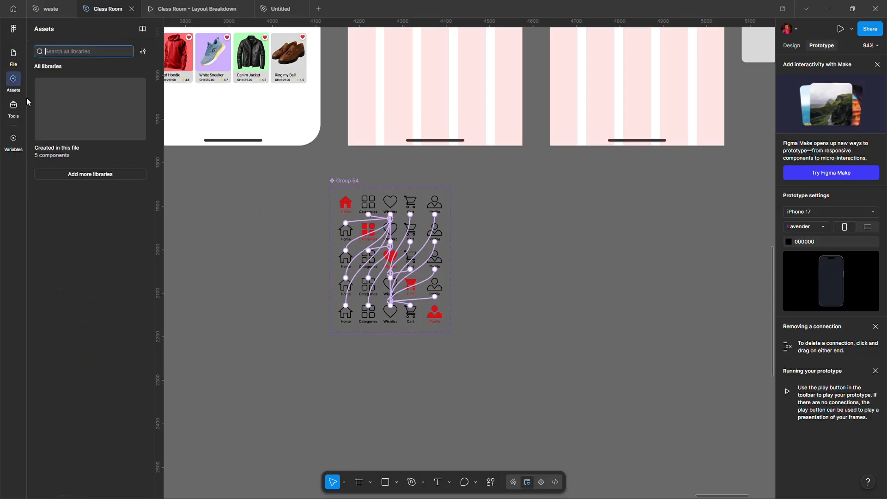
click(66, 151)
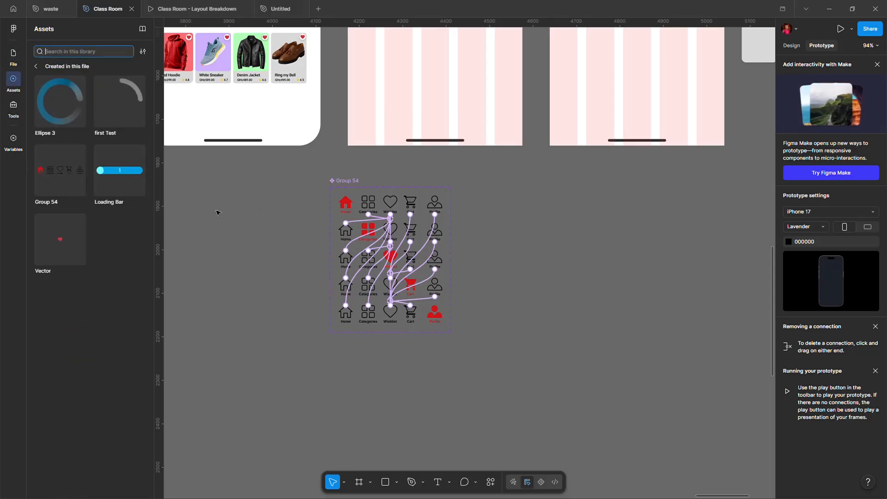
click(342, 181)
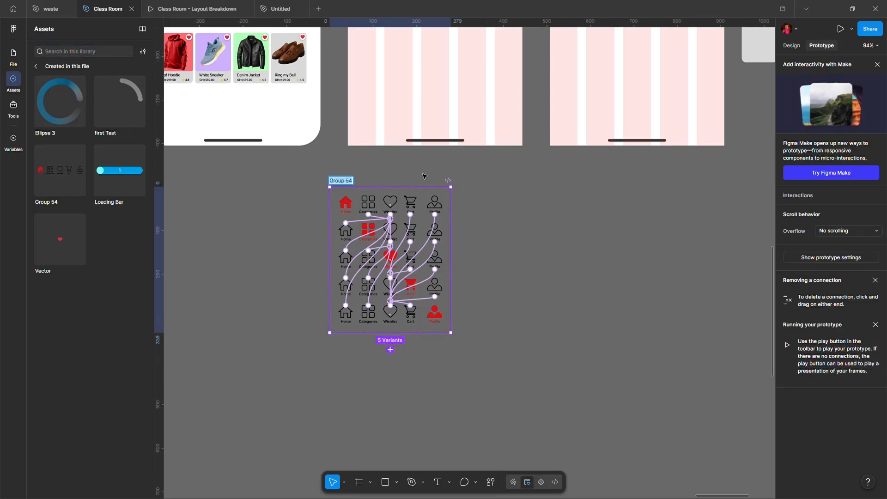
text(Nav)
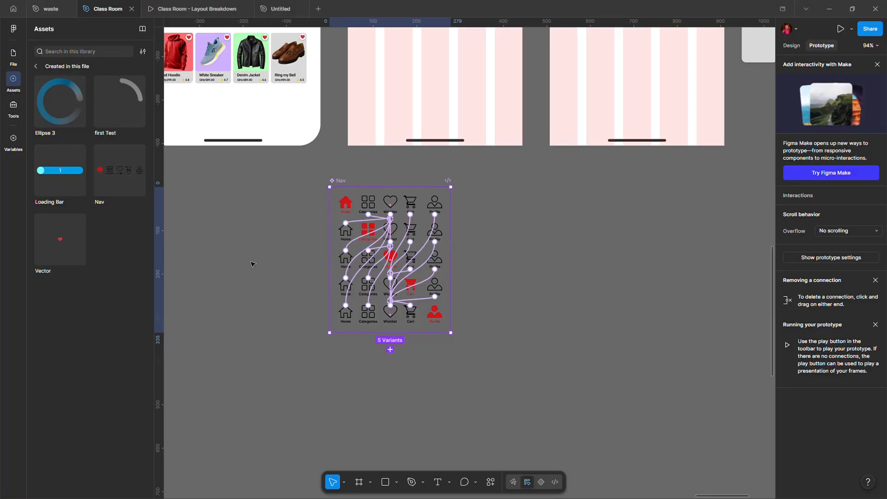
Insert an instance of the Nav component and centre it at the bottom of the home screen, just above the home indicator.
scroll(251, 260, up, 1)
drag(118, 162, 238, 202)
scroll(238, 202, up, 5)
scroll(300, 249, left, 5)
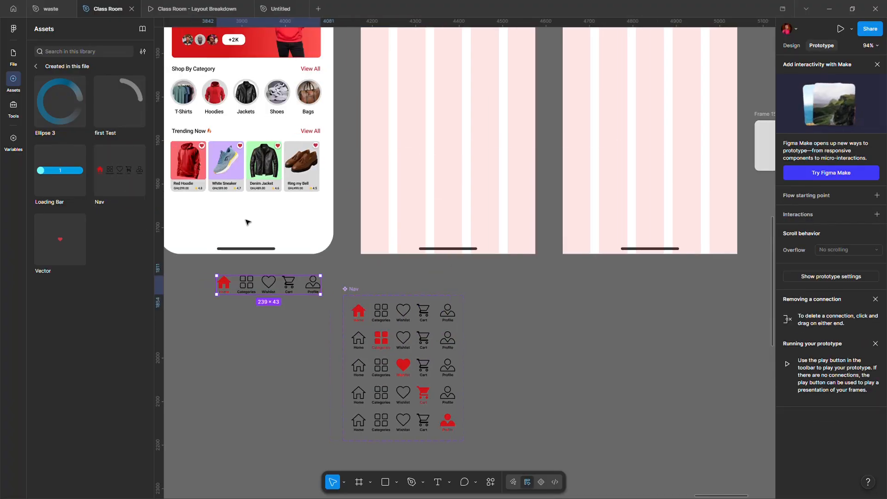
drag(374, 286, 355, 233)
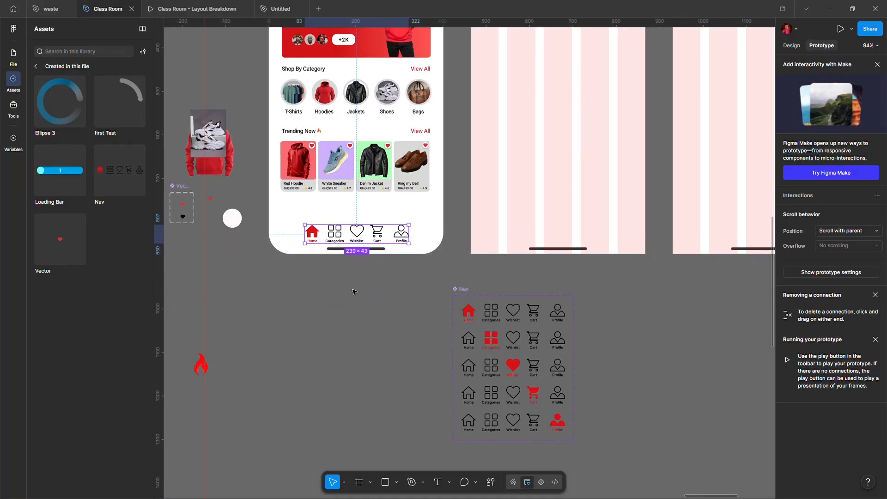
click(791, 45)
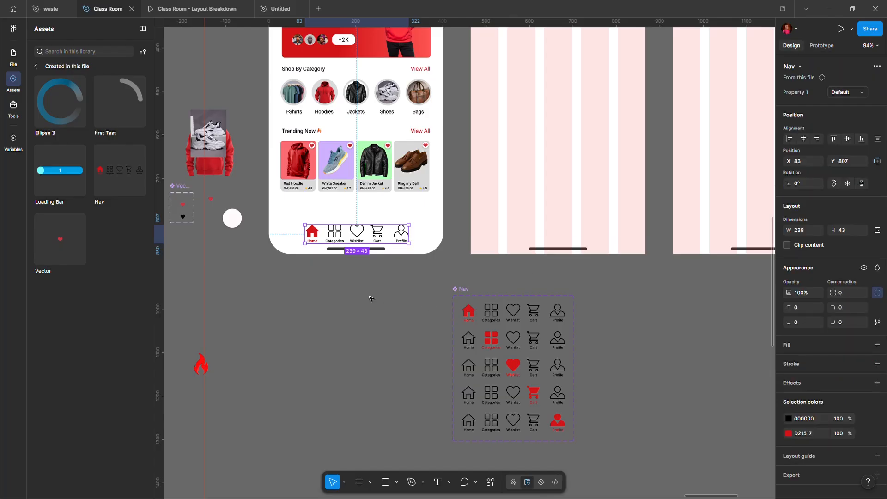
click(348, 300)
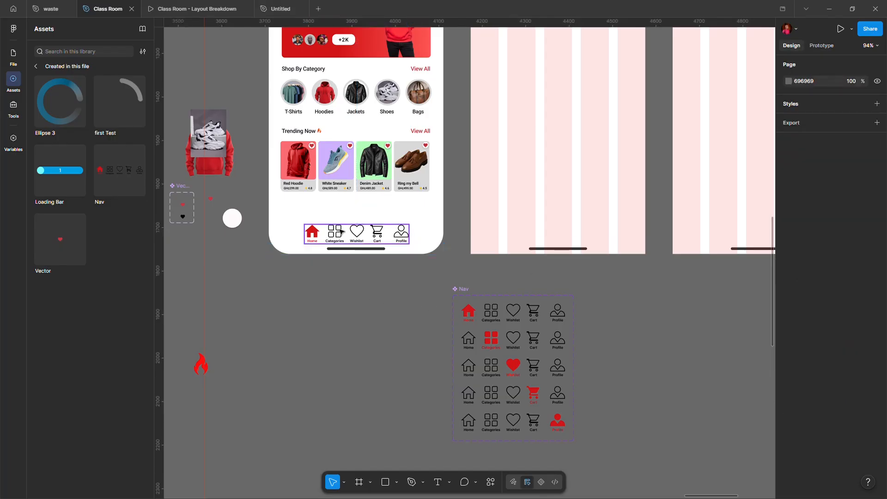
Draw a rectangle of about 204 × 37 on the canvas below the home screen.
scroll(367, 301, up, 4)
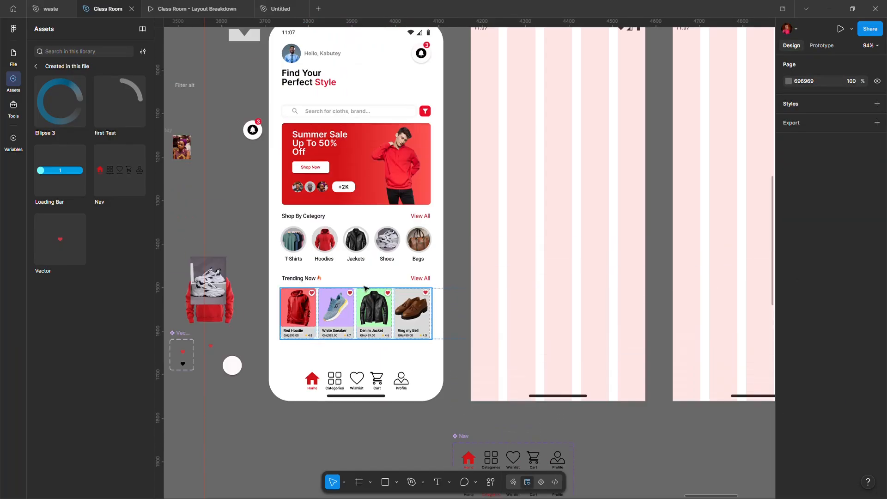
drag(338, 55, 338, 411)
scroll(312, 326, down, 3)
scroll(238, 281, up, 5)
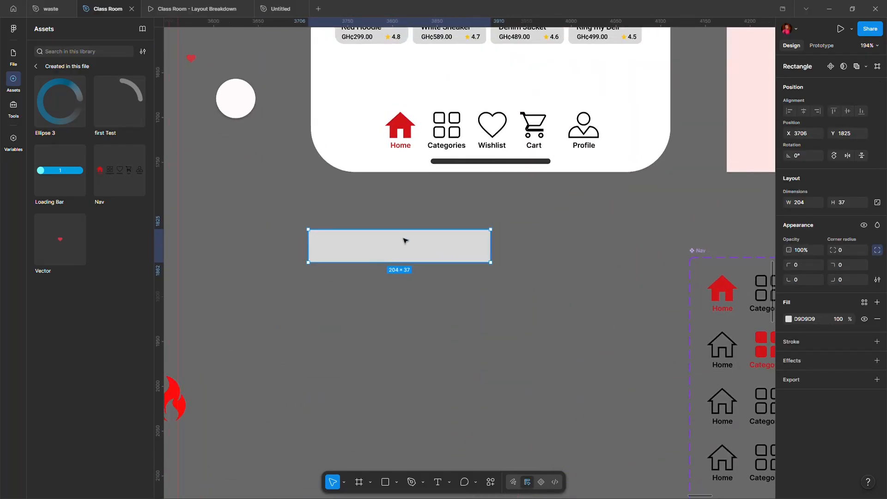
Move the Nav instance out below the home screen and set the rectangle's corner radius to 23.
drag(456, 132, 513, 218)
drag(395, 249, 356, 245)
drag(838, 251, 164, 237)
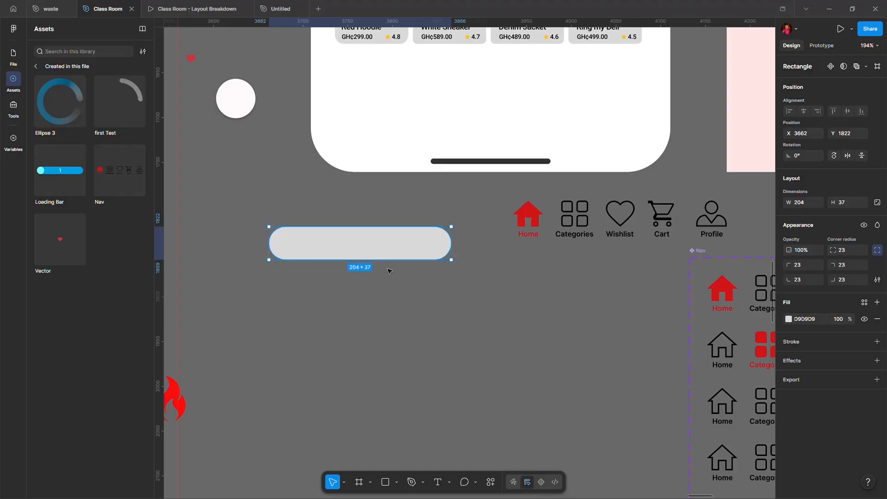
Enlarge the rounded rectangle to about 255 × 50 and place the Nav instance over it, brought to the front.
drag(457, 252, 503, 251)
drag(444, 245, 551, 220)
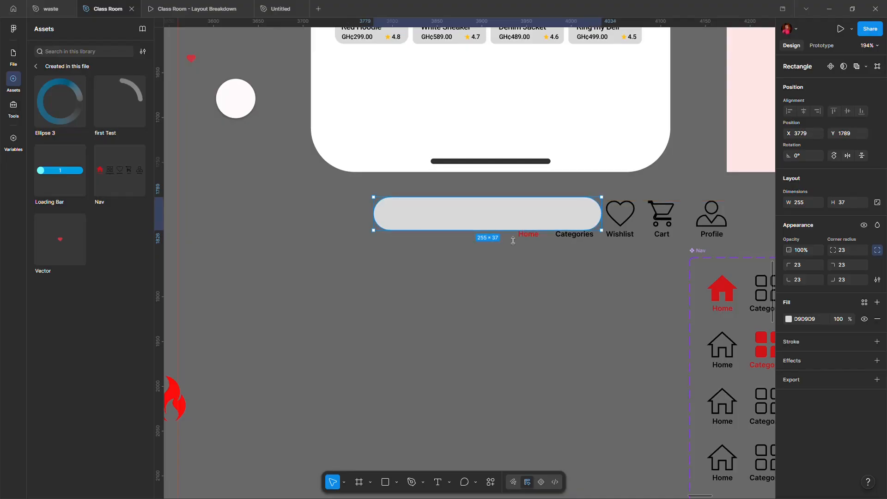
drag(513, 241, 409, 263)
drag(537, 214, 281, 242)
key(])
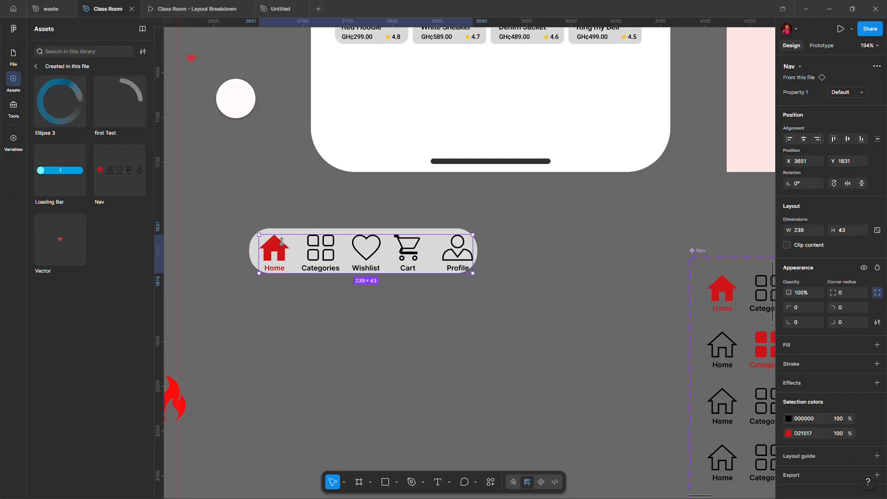
click(564, 283)
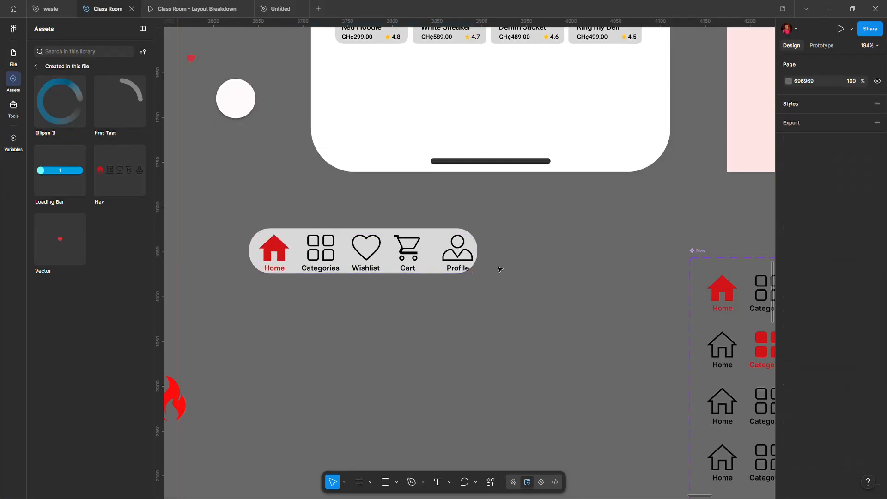
Enlarge the rounded rectangle behind the Nav items to about 268 × 53.
click(472, 246)
click(526, 256)
click(475, 254)
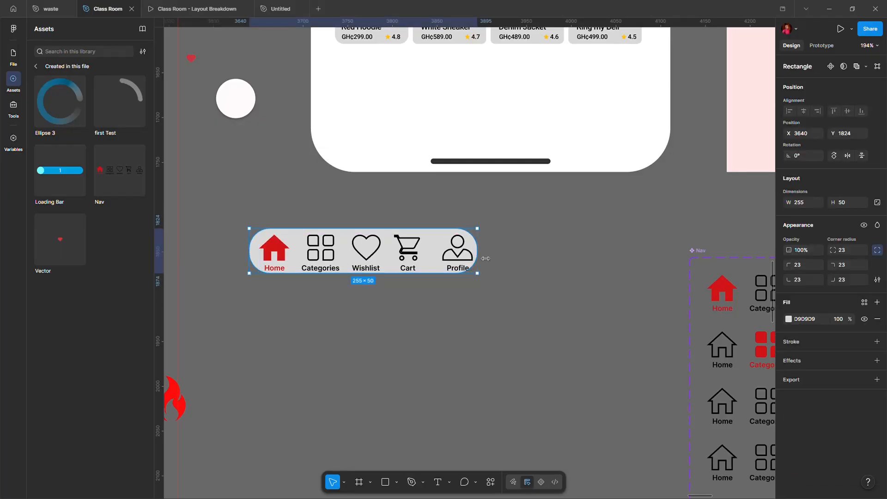
mouse_move(477, 257)
mouse_down()
mouse_move(508, 262)
mouse_move(484, 285)
mouse_move(485, 257)
mouse_move(483, 264)
mouse_up()
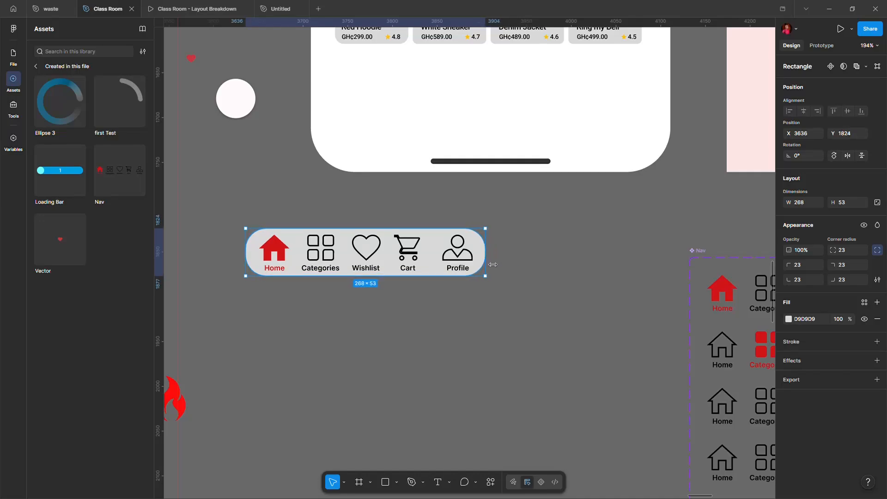
click(529, 265)
Nudge the background rectangle 3 px right and 1 px down behind the Nav items.
click(481, 258)
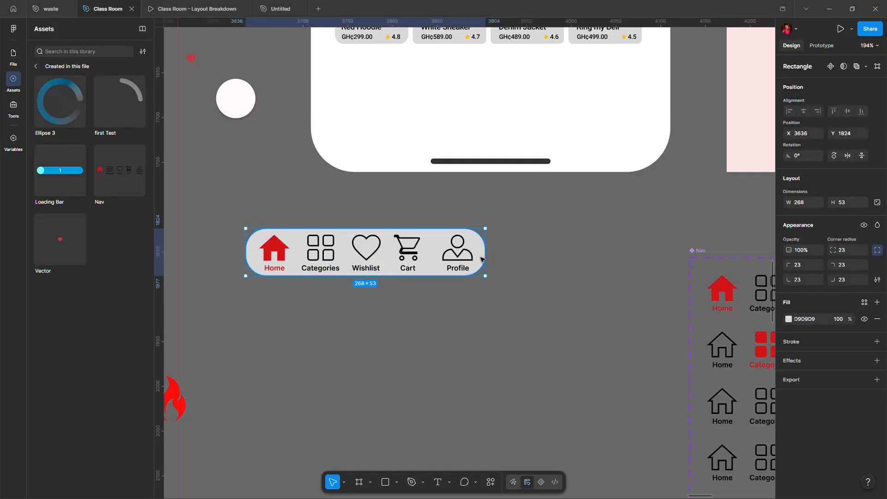
key(Right)
key(Right)
key(Right)
key(Down)
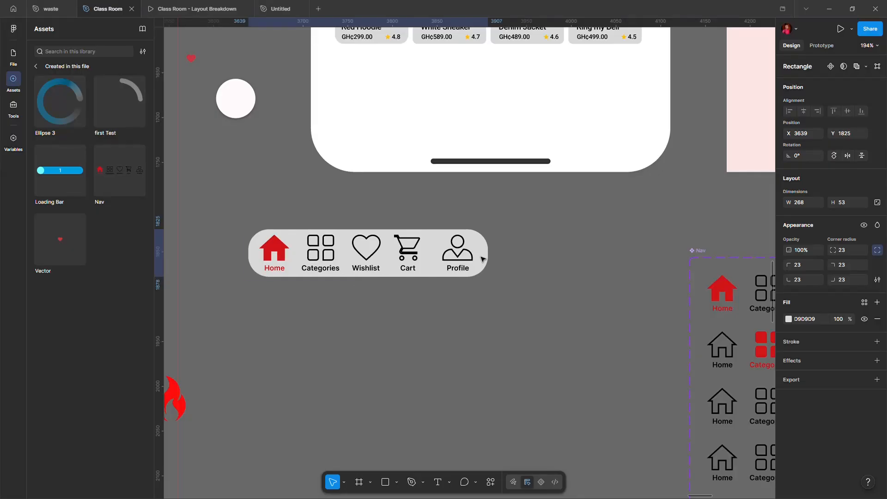
Set the background rectangle's corner radius to 22 and nudge it 2 px left.
mouse_move(841, 249)
mouse_down()
mouse_move(869, 237)
mouse_move(809, 242)
mouse_move(827, 243)
mouse_up()
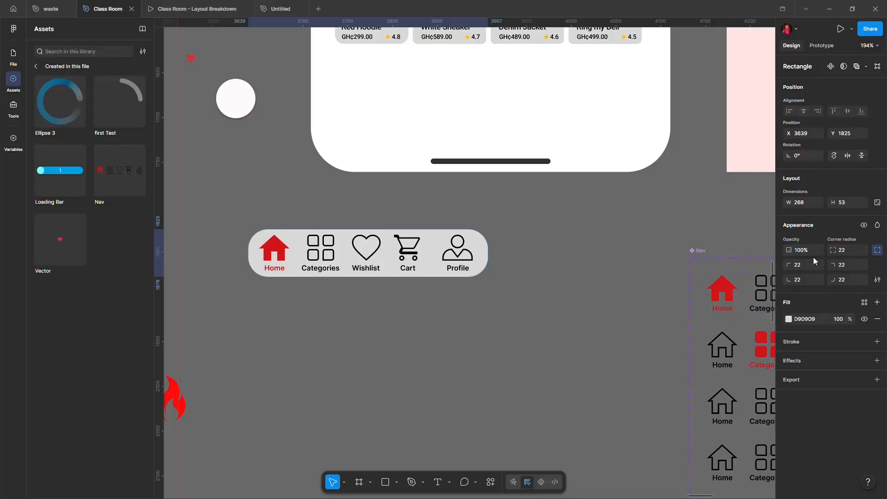
click(496, 319)
click(486, 267)
key(Left)
key(Left)
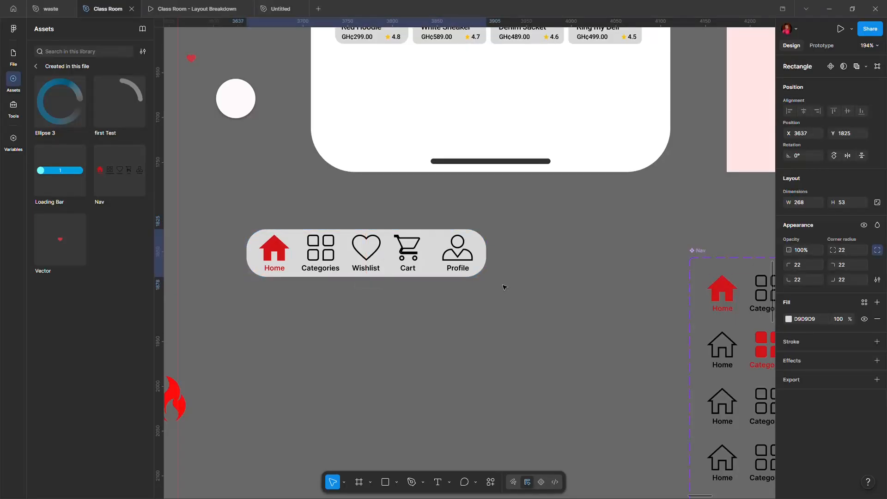
click(536, 293)
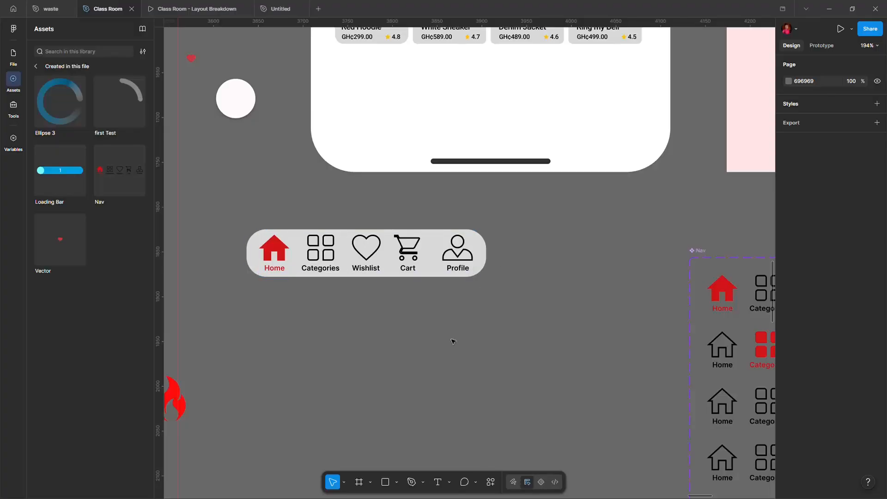
Apply the Glassmorphism plugin to the rounded rectangle behind the Nav, with 7% white fill, mid-range background blur and 36% white outline.
scroll(453, 341, up, 2)
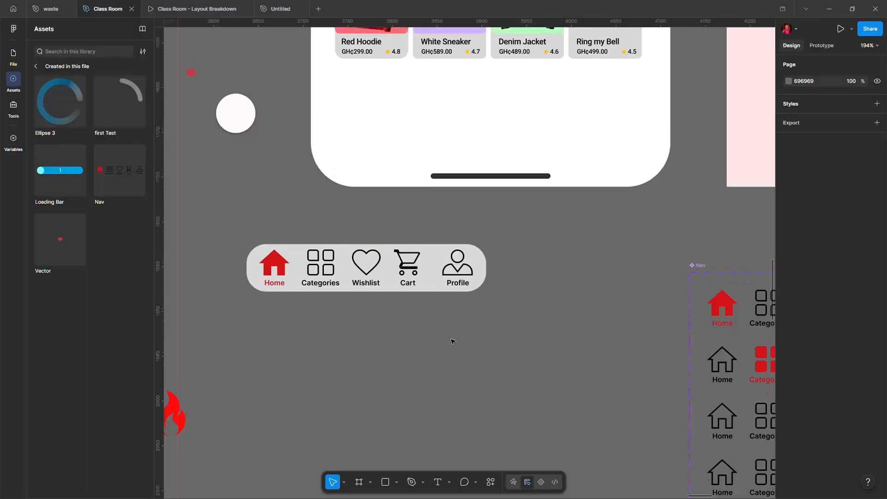
click(482, 277)
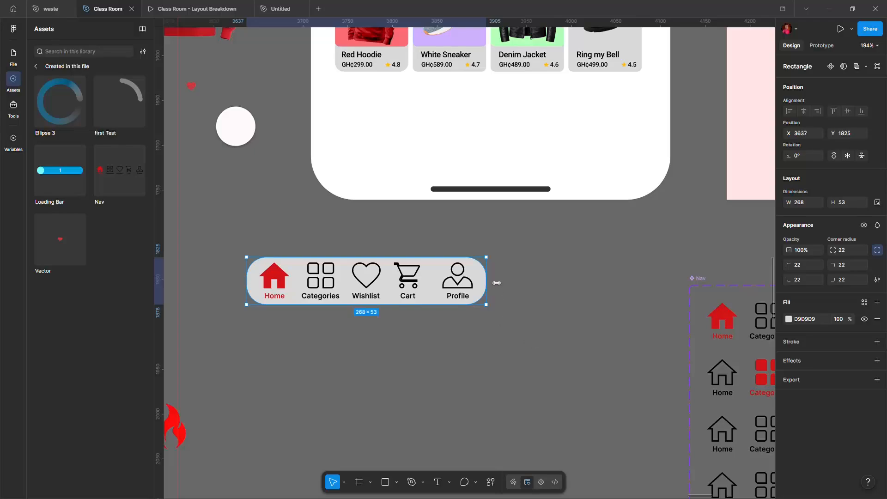
right_click(478, 277)
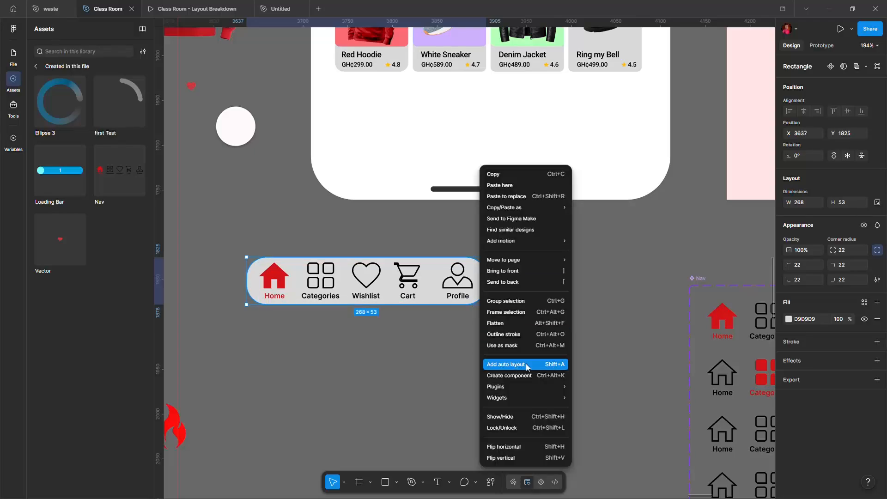
mouse_move(508, 386)
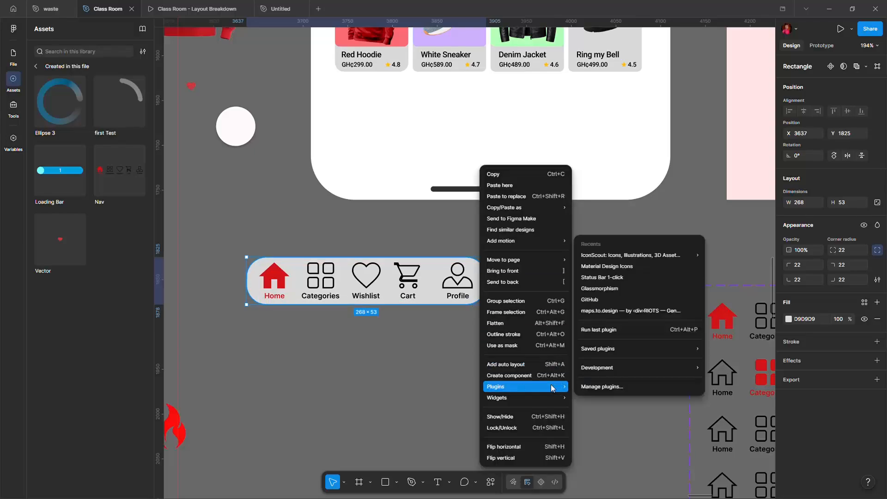
click(621, 289)
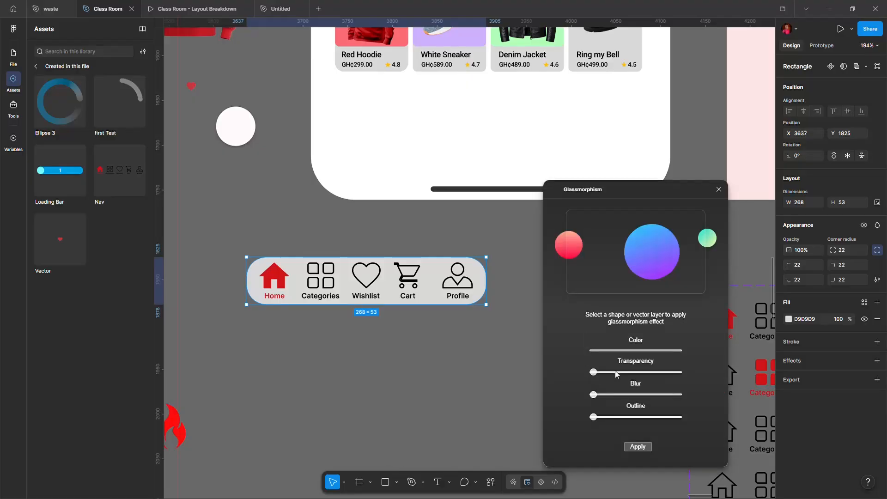
click(615, 371)
drag(618, 375, 640, 394)
click(638, 446)
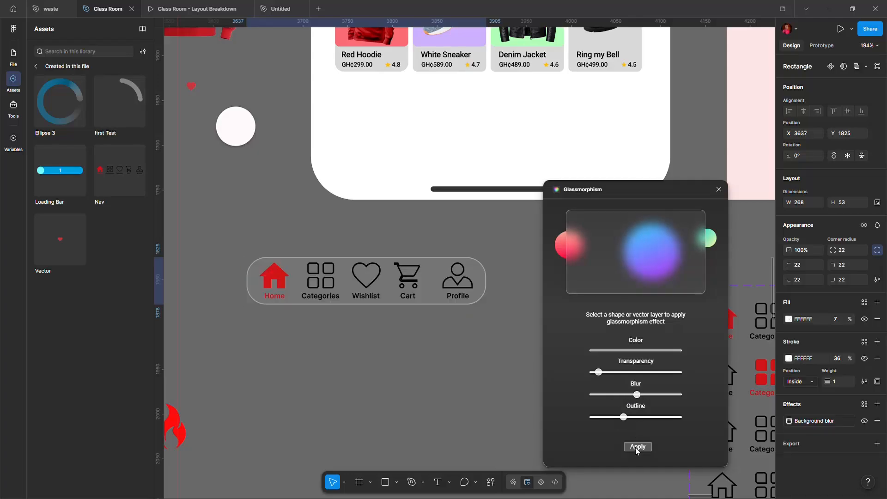
Reduce the glass rectangle's white outline to 10% opacity, reapply the glassmorphism effect and close the plugin.
drag(627, 419, 614, 420)
click(639, 447)
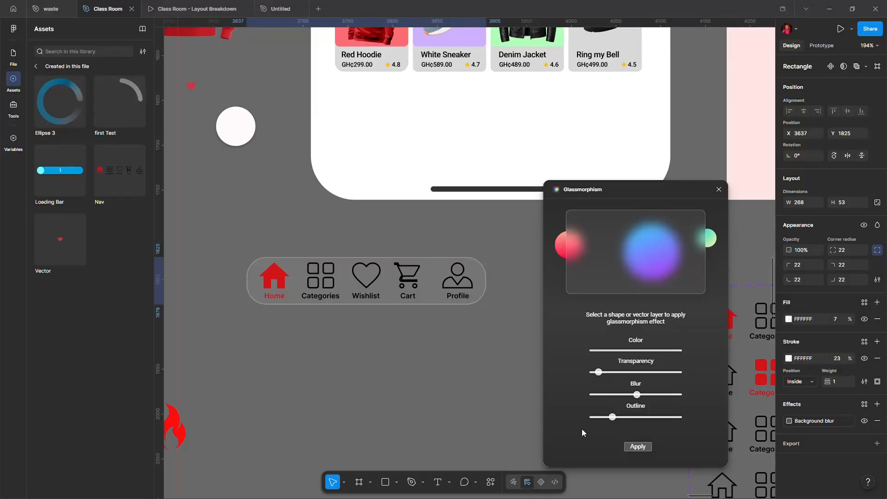
drag(612, 419, 603, 421)
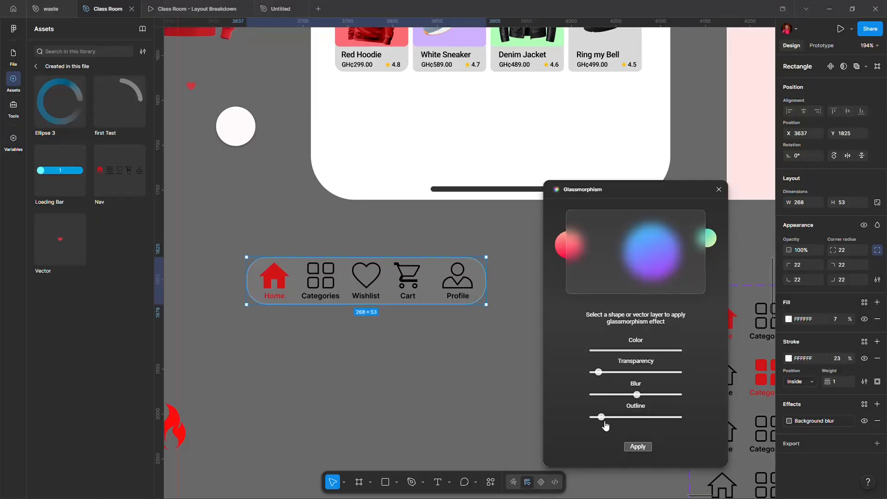
click(638, 447)
click(508, 398)
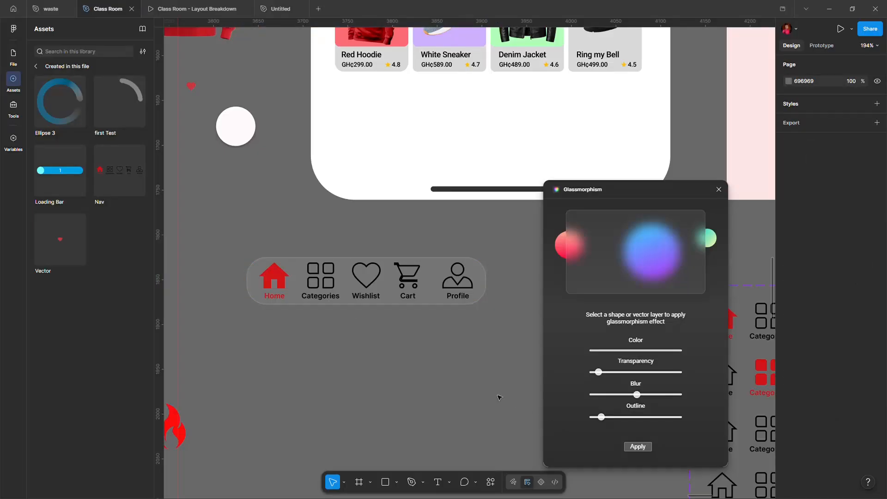
mouse_move(601, 372)
mouse_down()
mouse_move(581, 373)
mouse_move(599, 376)
mouse_up()
click(719, 189)
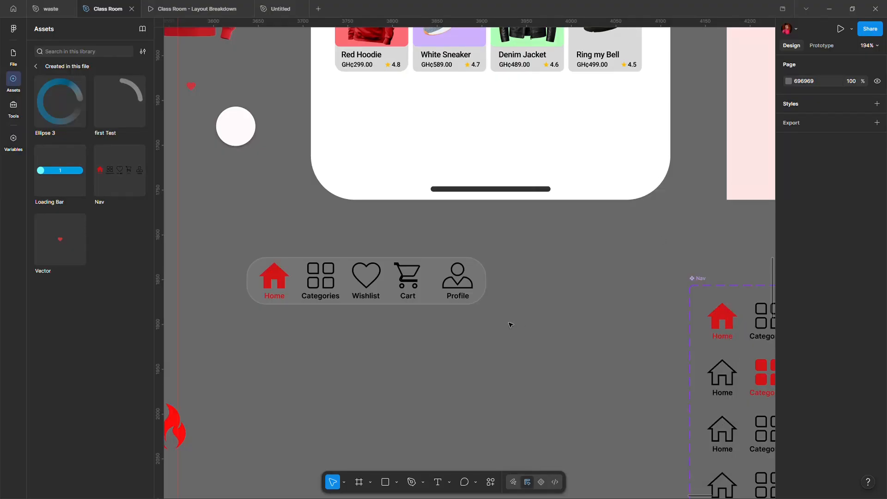
Frame the glass rectangle, put the Nav instance inside it, and place the frame above the iPhone 17 - 3 home bar at X 63, Y 781.
click(483, 282)
right_click(483, 282)
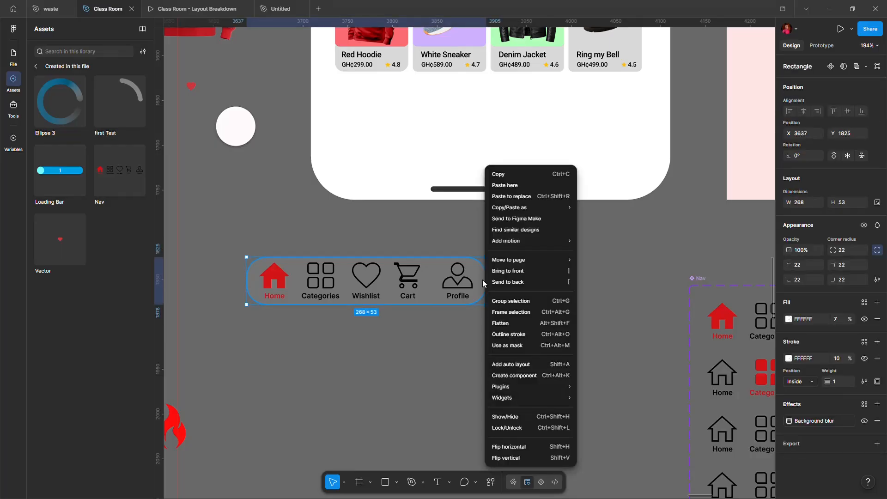
click(506, 313)
click(533, 336)
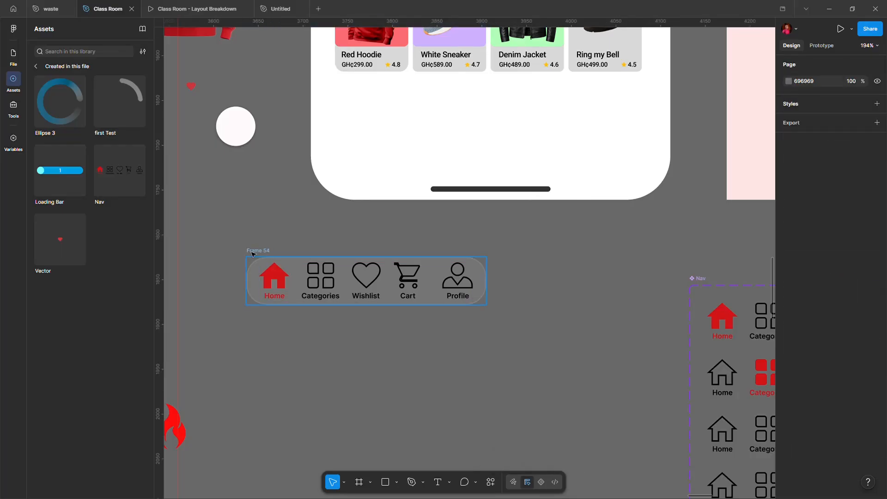
drag(253, 254, 283, 318)
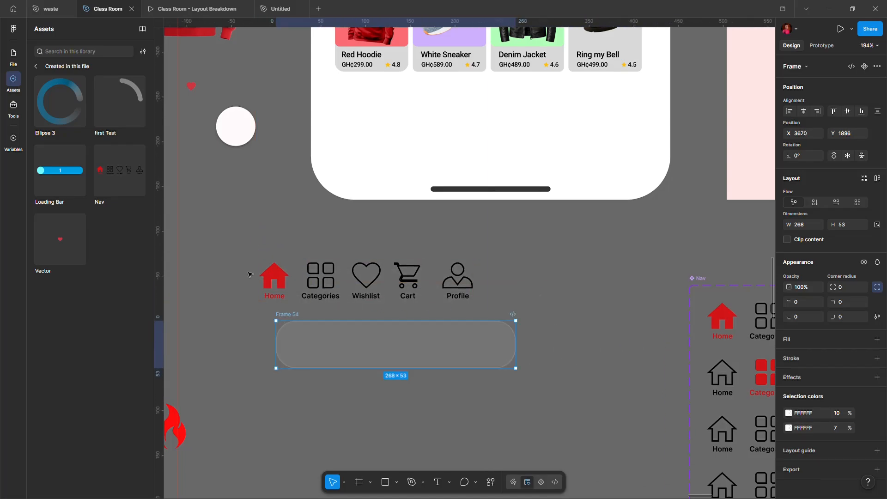
drag(275, 277, 375, 112)
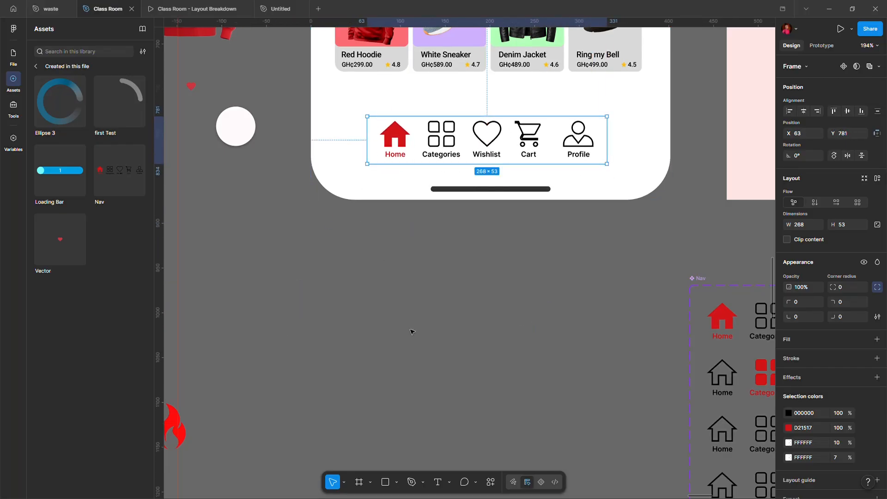
Move the portrait photo onto the iPhone 17 - 3 screen and enlarge it to about 466 × 709.
scroll(411, 331, down, 5)
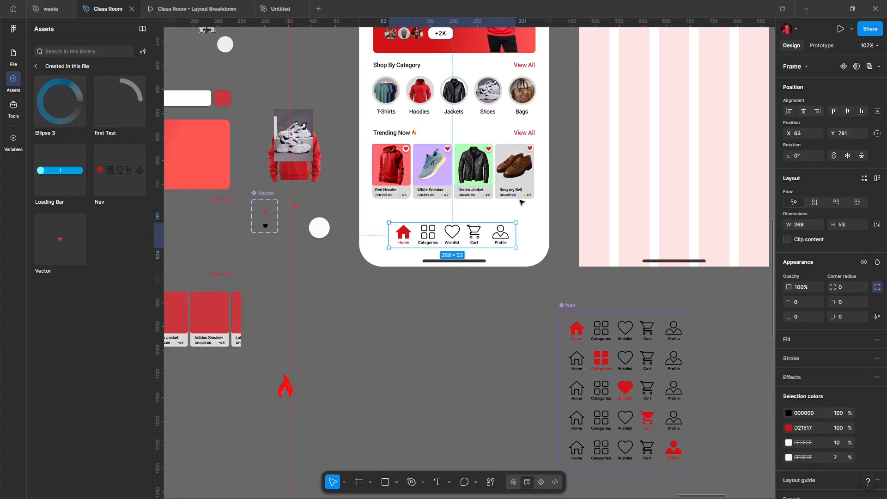
scroll(469, 308, down, 5)
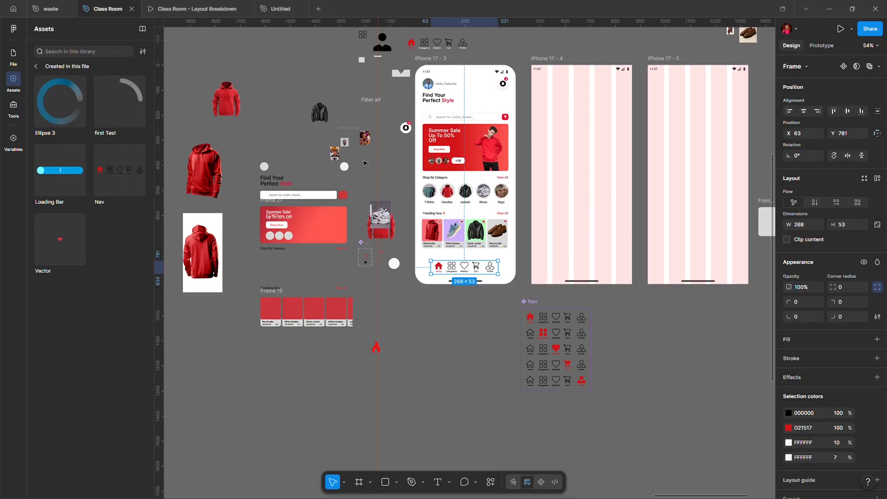
drag(334, 157, 477, 224)
drag(515, 137, 529, 116)
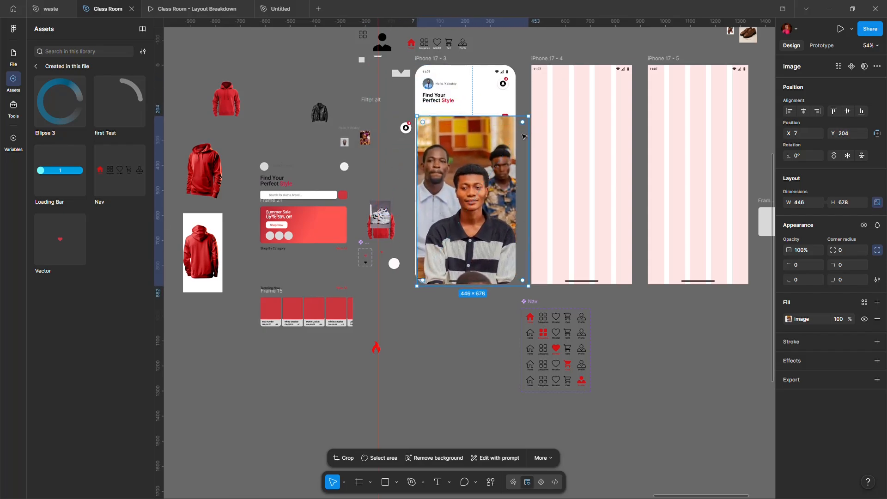
mouse_move(423, 125)
mouse_down()
mouse_move(417, 70)
mouse_move(433, 116)
mouse_up()
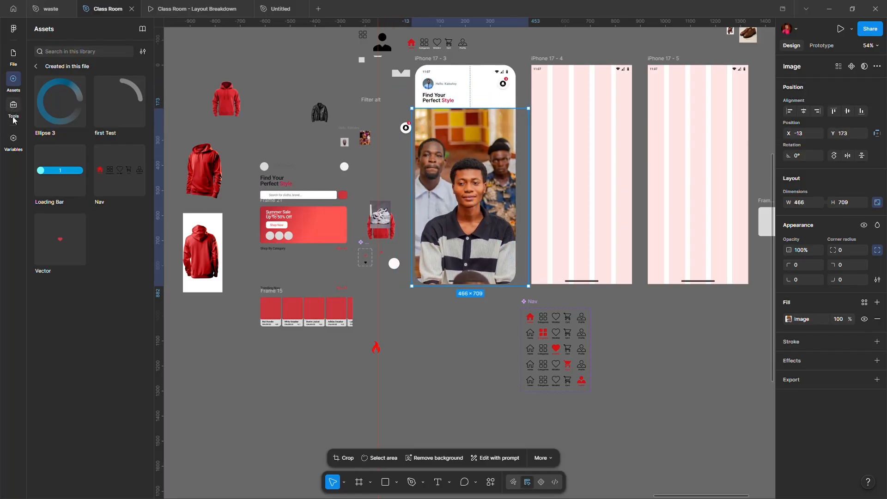
Show the file's layers and send the portrait photo behind all other content of the iPhone 17 - 3 screen.
click(13, 55)
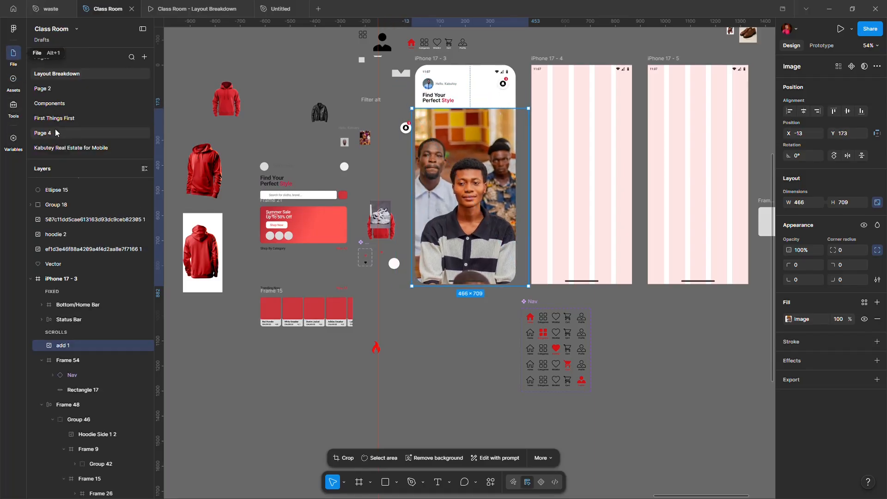
click(442, 357)
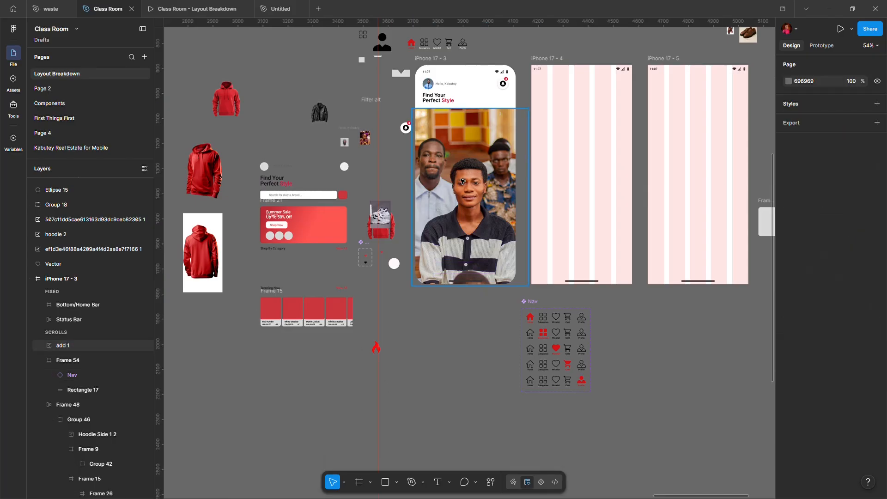
click(463, 180)
key(ctrl+shift+bracketleft)
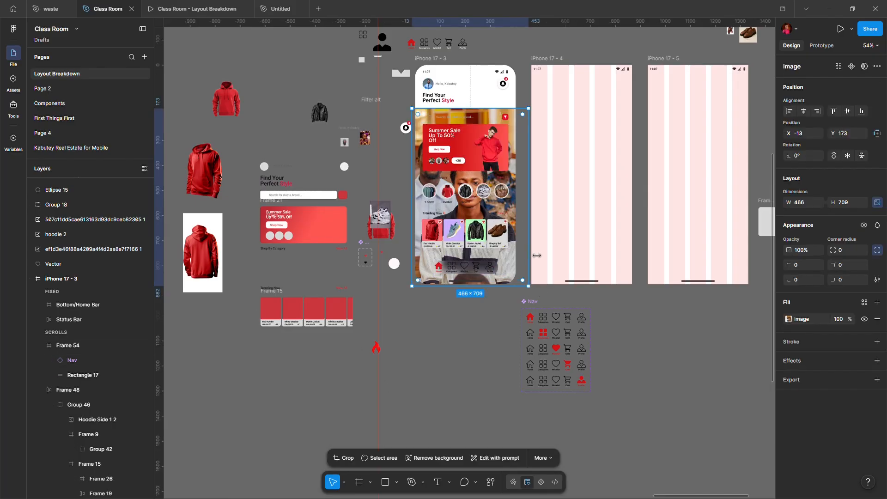
Resize the portrait photo to about 575 × 874 and shift it so it covers the whole iPhone 17 - 3 screen.
drag(536, 255, 532, 258)
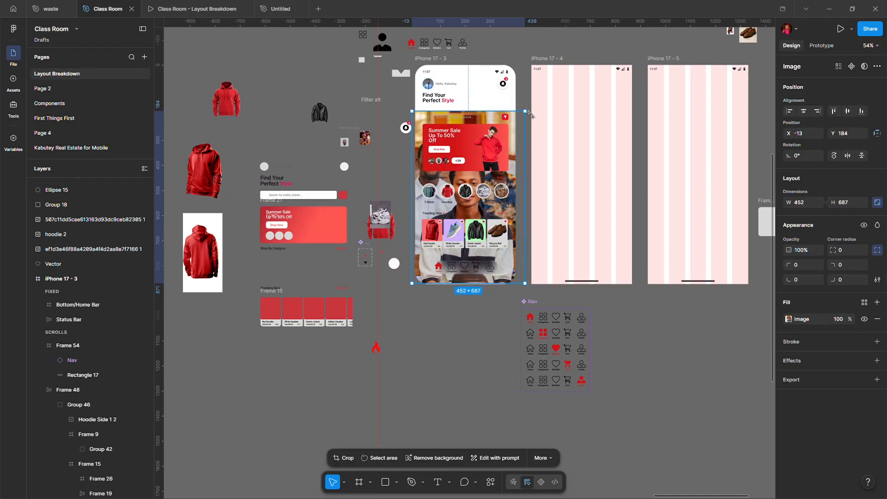
drag(534, 116, 484, 70)
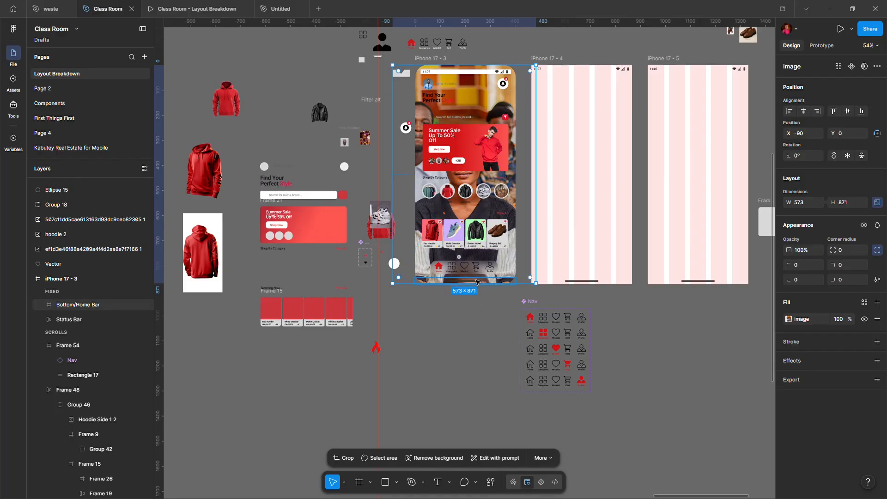
drag(481, 291, 483, 293)
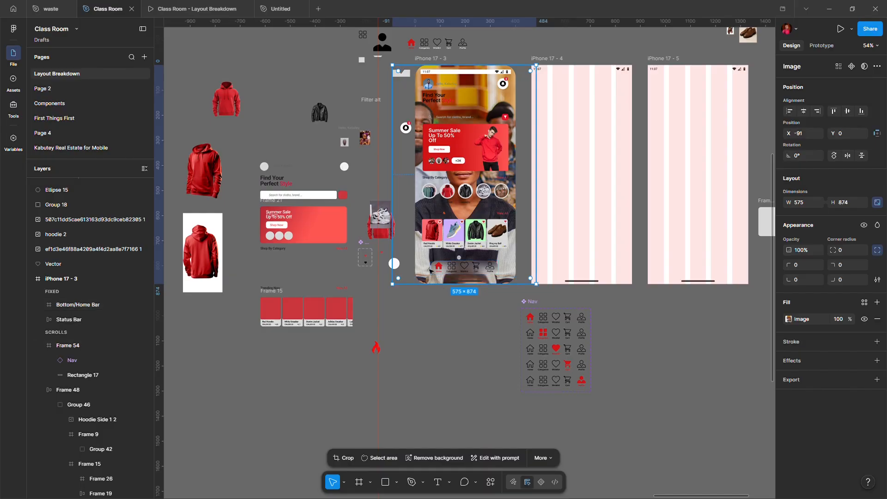
Move the background photo to X -87, Y 5 and the glass navigation frame to X 68, Y 788.
scroll(433, 275, up, 10)
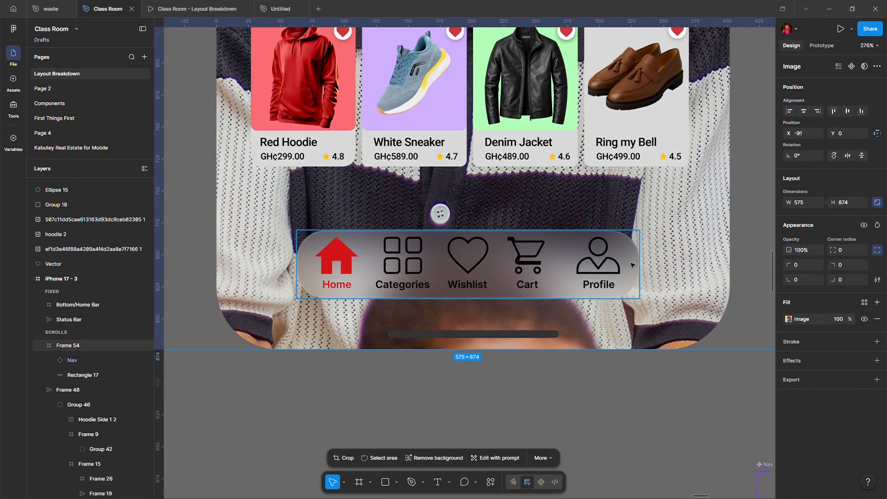
click(361, 291)
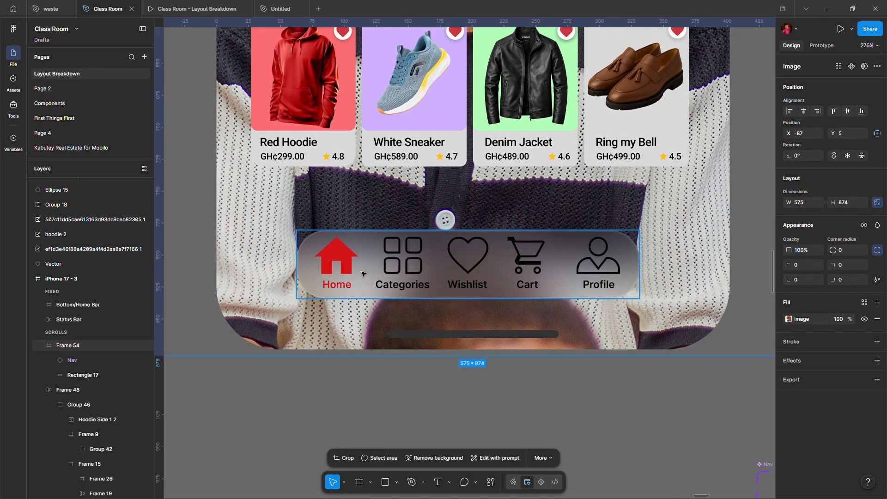
mouse_move(365, 270)
mouse_down()
mouse_move(366, 307)
mouse_move(429, 244)
mouse_move(430, 198)
mouse_move(370, 159)
mouse_move(281, 223)
mouse_move(344, 225)
mouse_move(323, 264)
mouse_move(330, 319)
mouse_move(447, 288)
mouse_move(394, 252)
mouse_move(385, 269)
mouse_move(456, 247)
mouse_move(427, 230)
mouse_move(372, 235)
mouse_move(382, 280)
mouse_move(372, 276)
mouse_up()
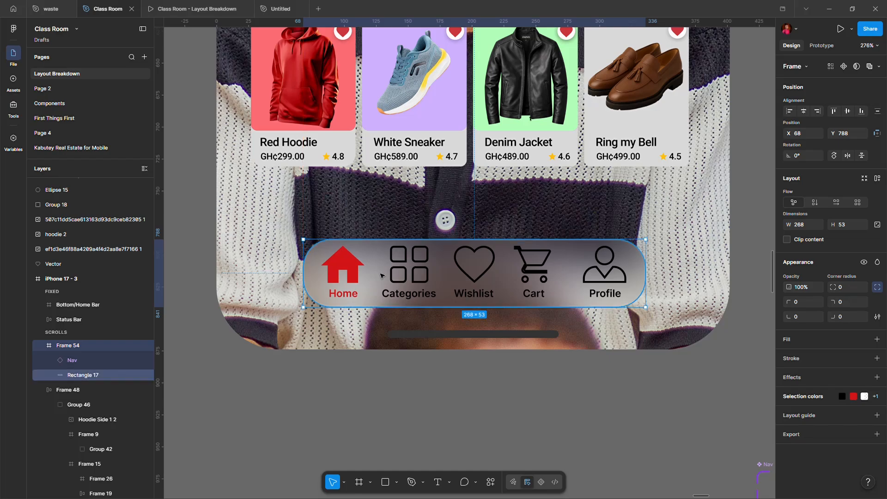
Lower the background photo's image fill opacity to 36%.
scroll(406, 273, down, 10)
click(460, 362)
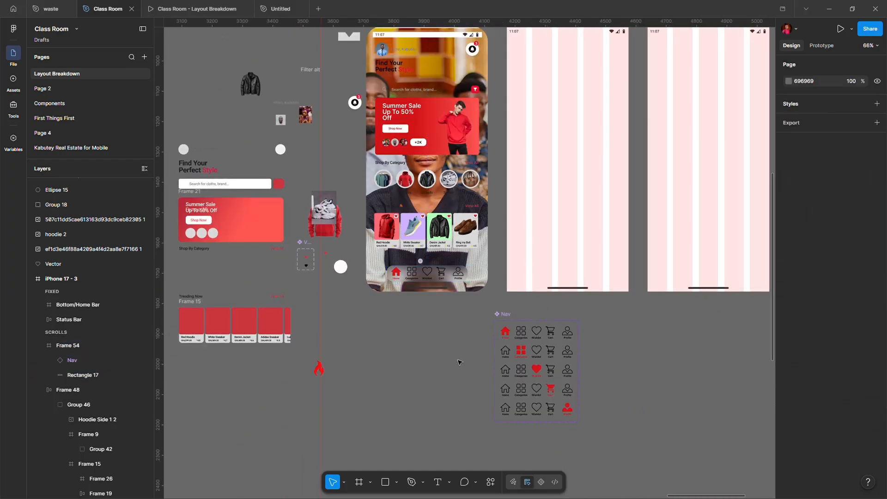
click(484, 275)
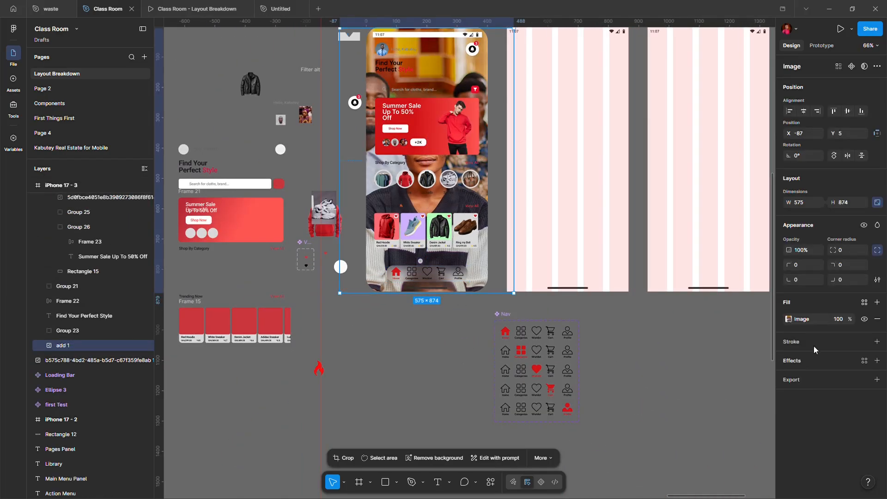
drag(855, 319, 777, 322)
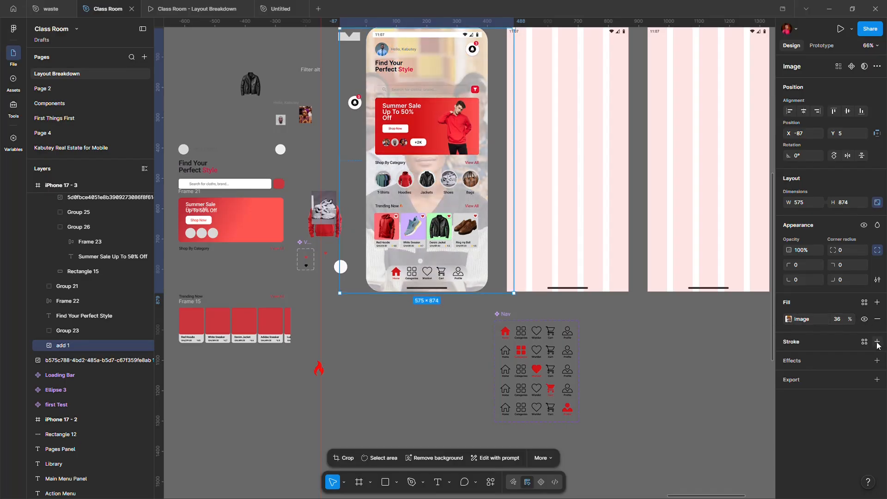
Add a uniform background blur of 15.2 and a Noise effect to the background photo.
click(877, 361)
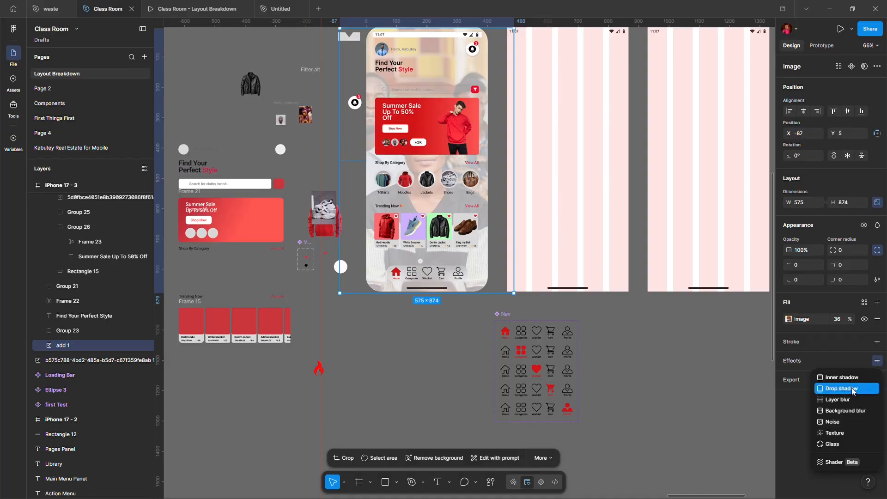
click(850, 412)
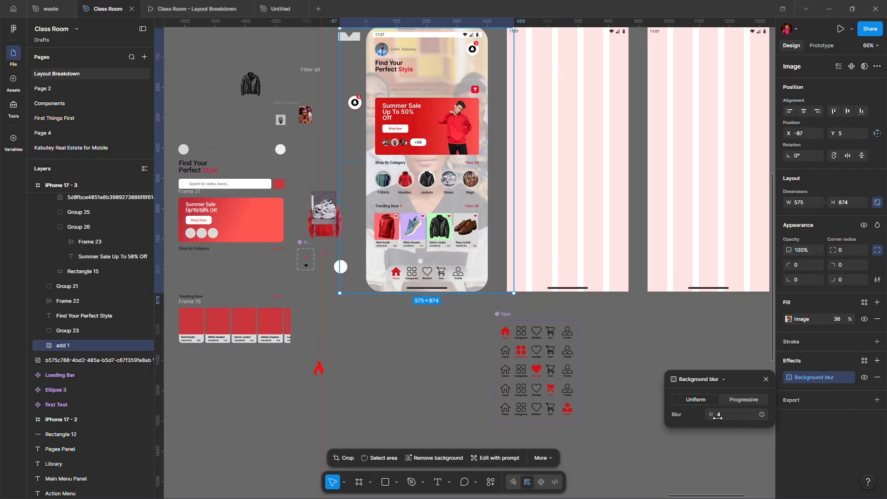
drag(717, 417, 817, 416)
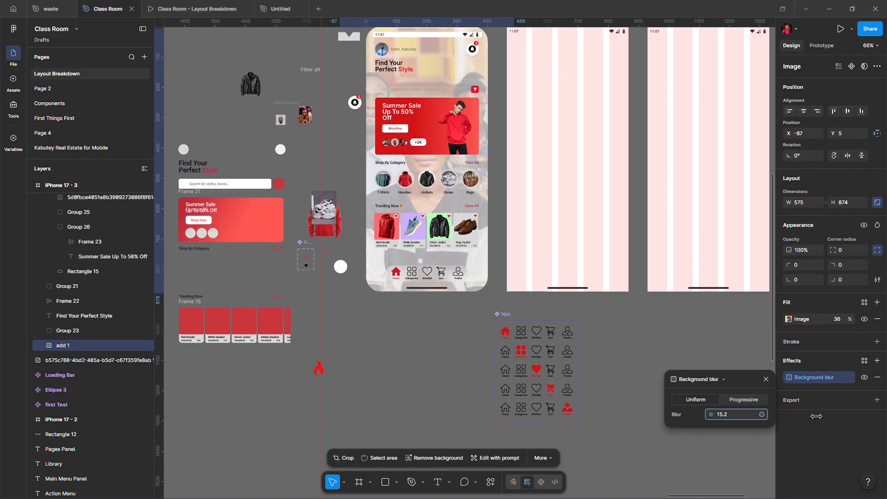
click(877, 362)
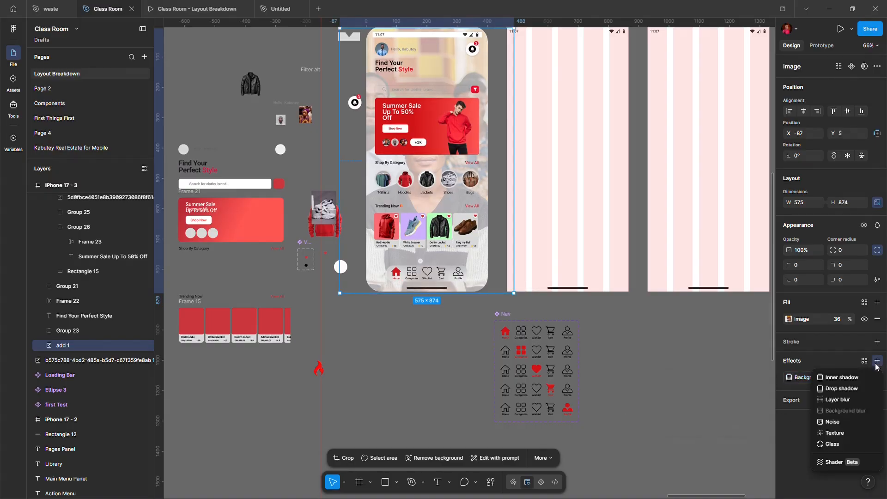
click(831, 423)
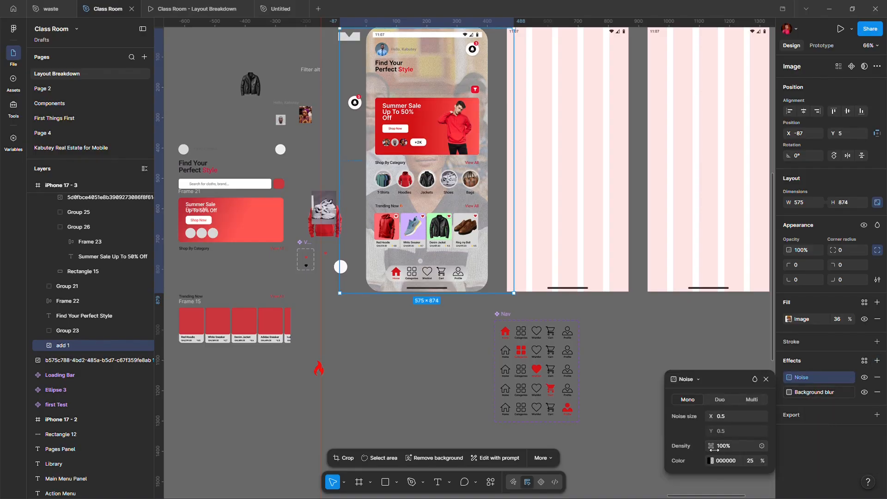
Set the background photo's Noise effect to Multi with a noise size of 0.4 and 0% opacity.
mouse_move(715, 419)
mouse_down()
mouse_move(750, 411)
mouse_move(676, 408)
mouse_move(718, 408)
mouse_up()
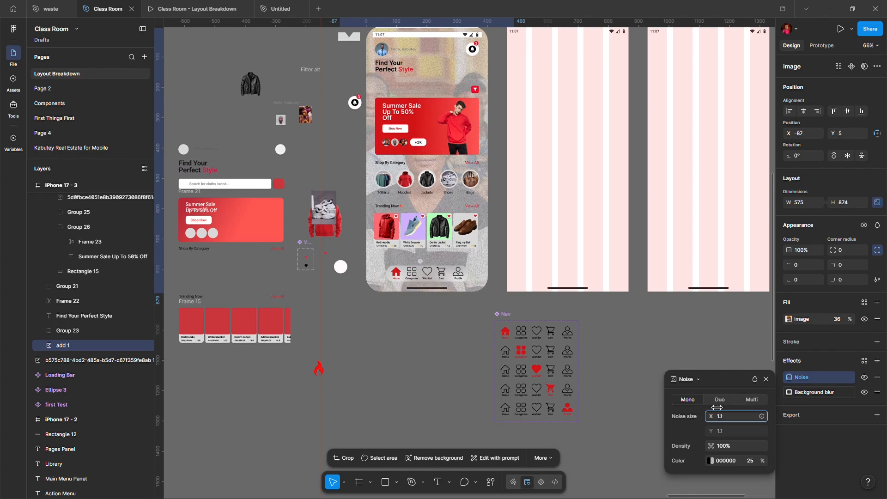
click(721, 401)
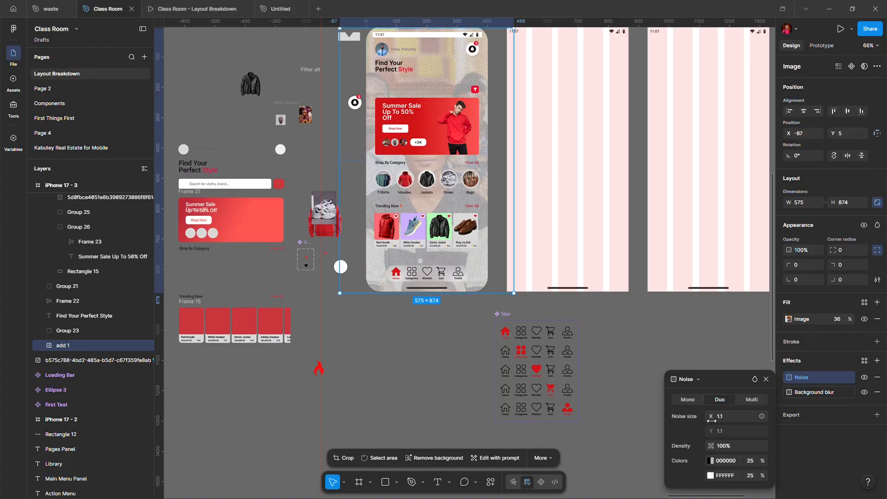
drag(712, 417, 702, 416)
click(752, 399)
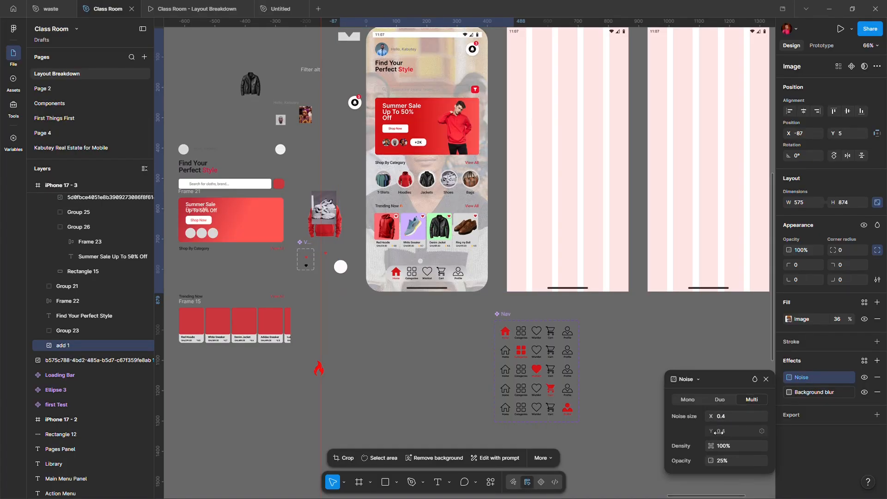
drag(712, 461, 682, 462)
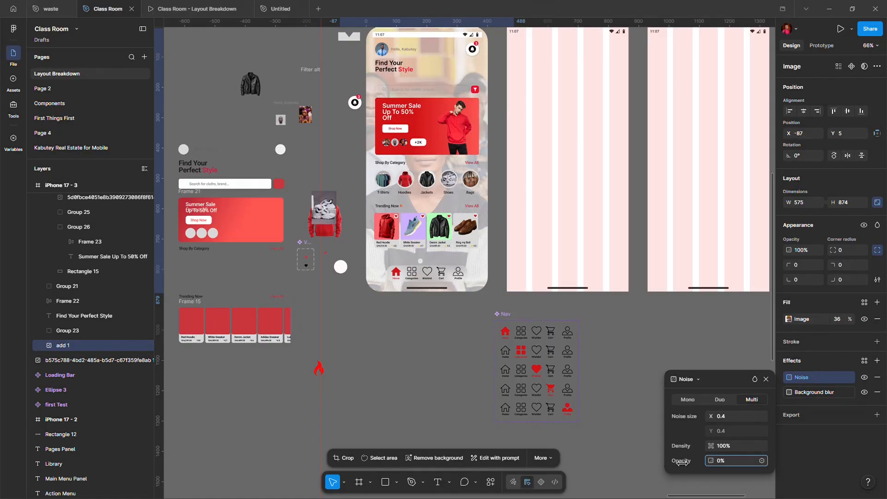
Try to create a new custom shader effect for the background photo.
click(877, 361)
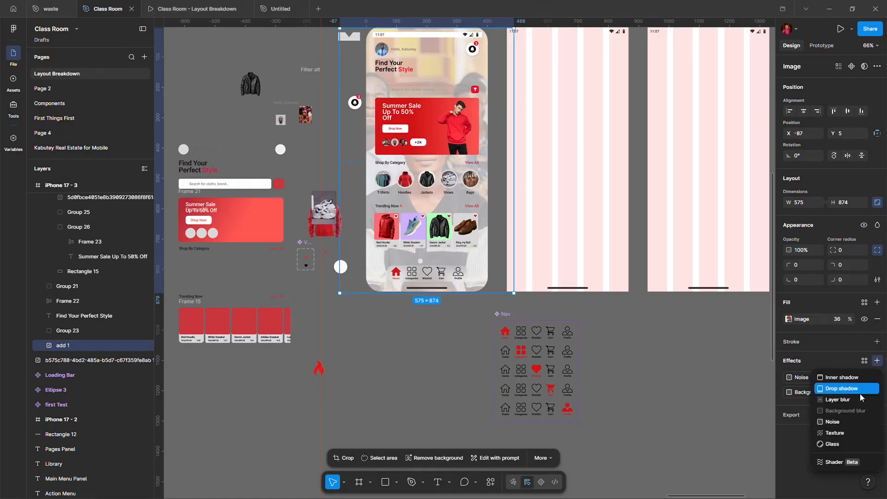
click(834, 461)
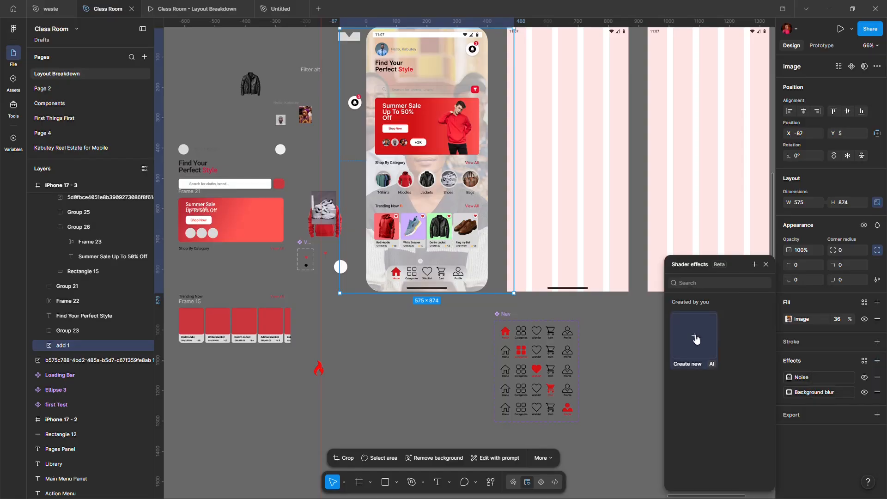
click(696, 339)
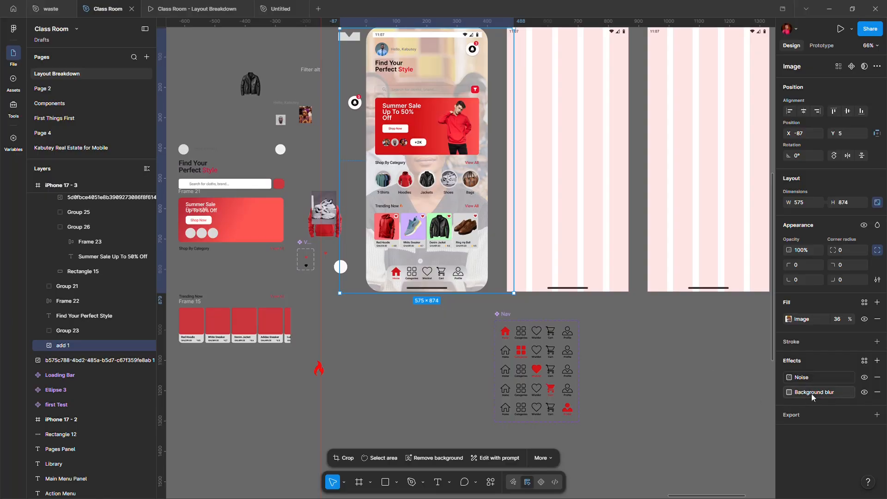
Examine the ready-made Figma shader effects offered for the background photo.
click(877, 360)
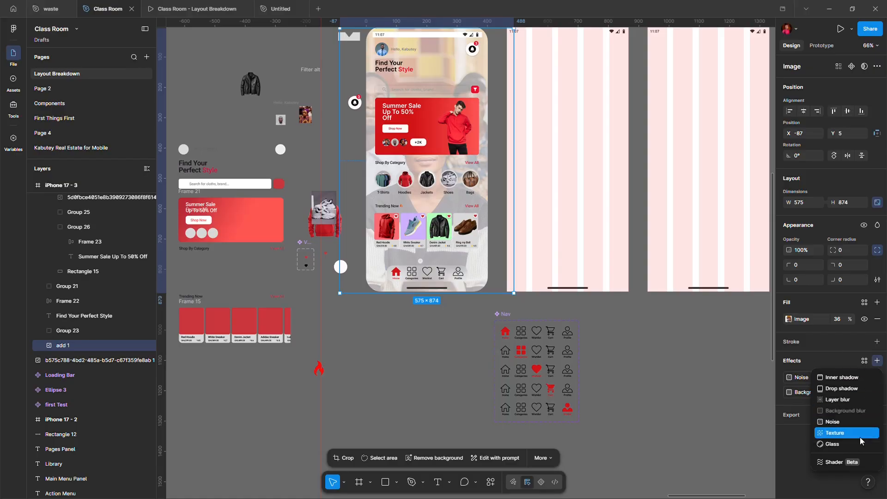
click(835, 461)
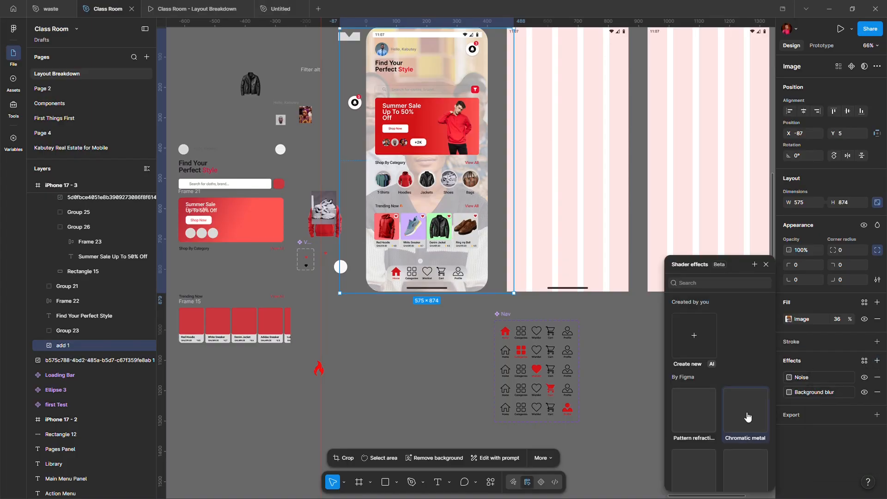
scroll(709, 438, down, 3)
scroll(712, 437, up, 5)
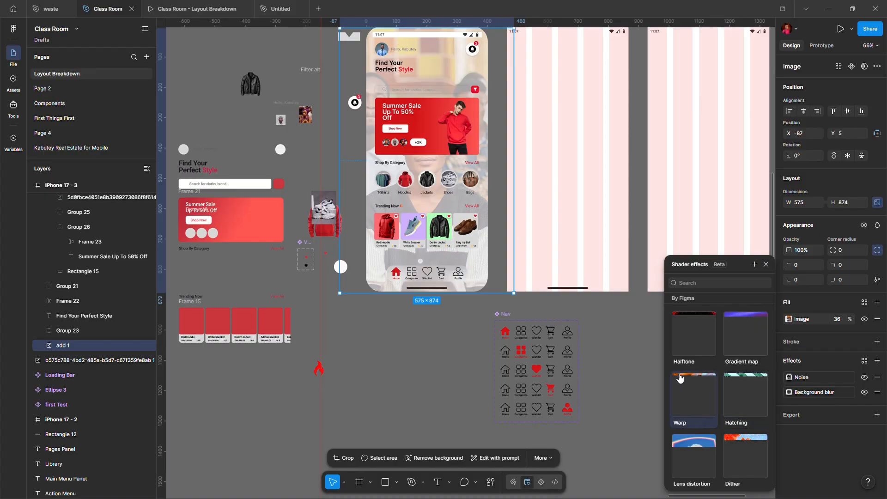
scroll(690, 383, up, 1)
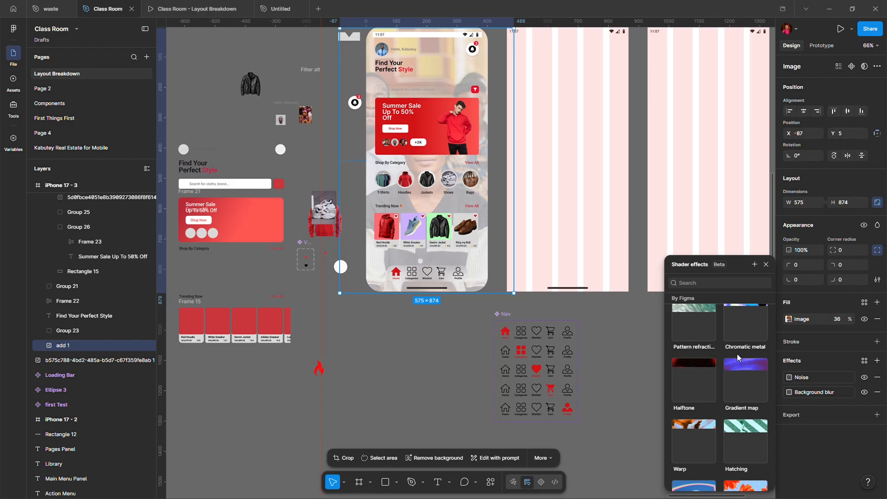
scroll(719, 414, down, 1)
scroll(719, 414, down, 3)
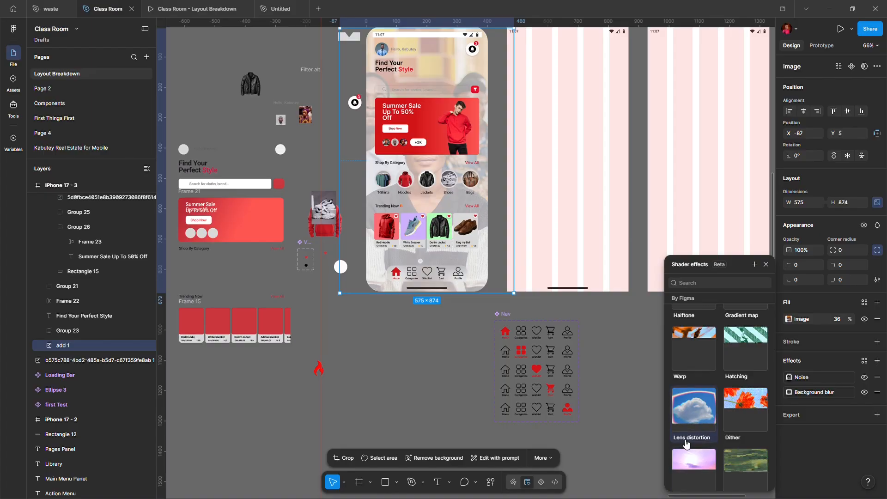
scroll(700, 443, down, 2)
scroll(700, 440, down, 4)
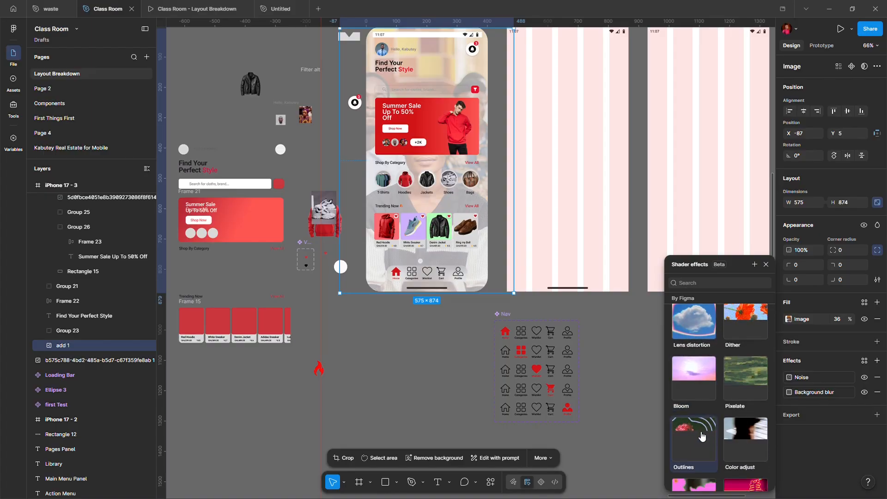
scroll(701, 437, down, 3)
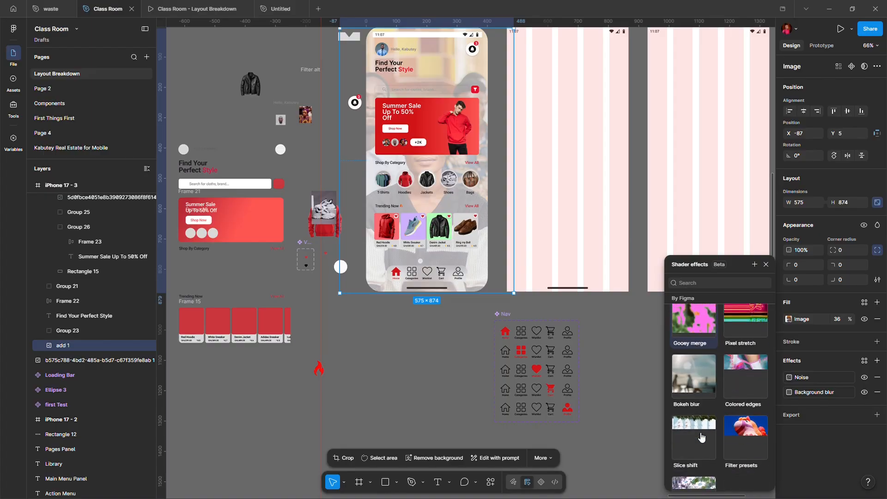
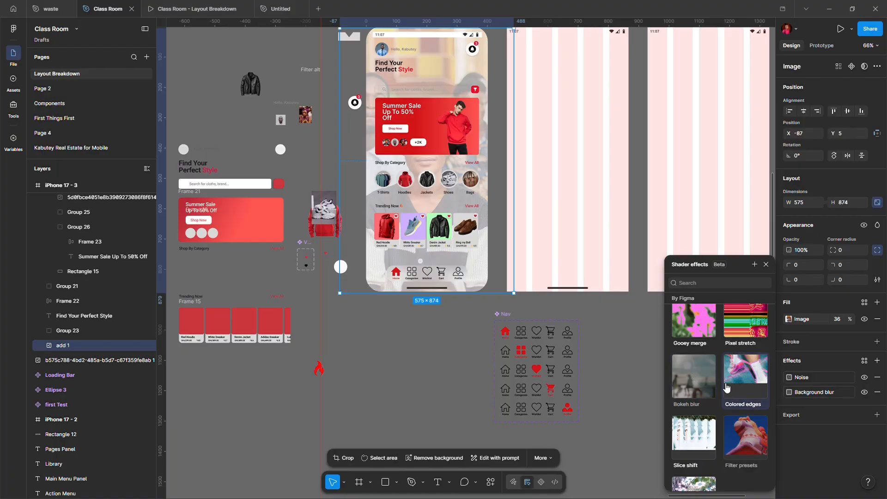
scroll(702, 388, up, 5)
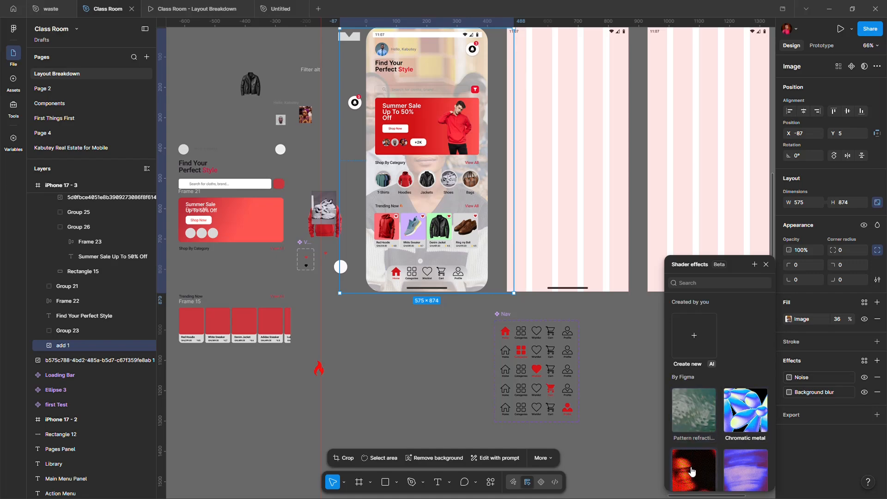
Apply shader effects to the background photo and remove Bokeh blur, Pattern refraction and Filter presets, keeping only Halftone.
click(687, 423)
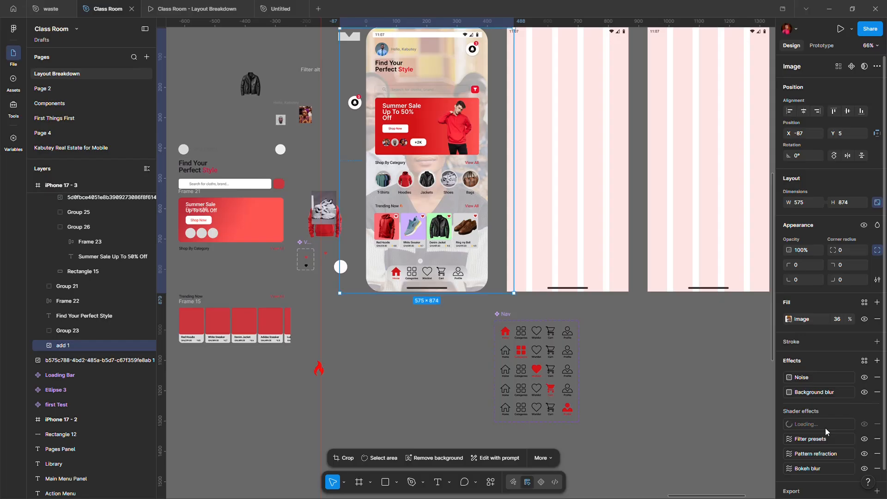
click(877, 468)
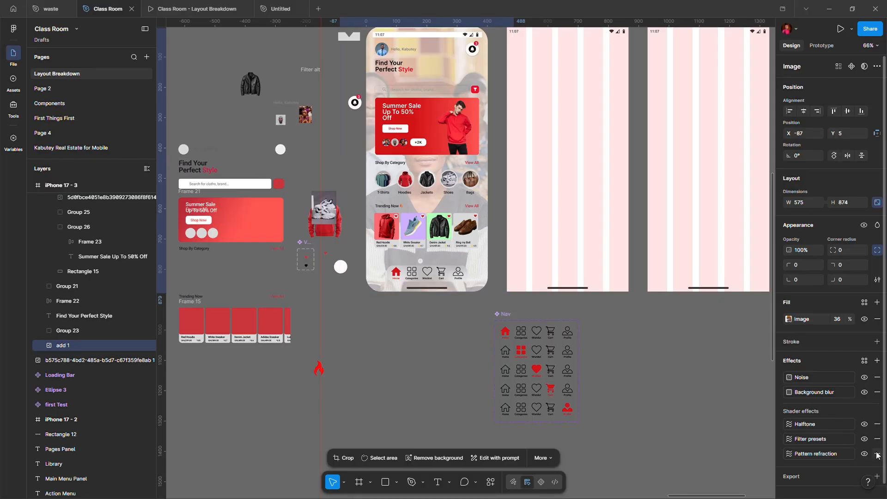
click(877, 453)
click(877, 438)
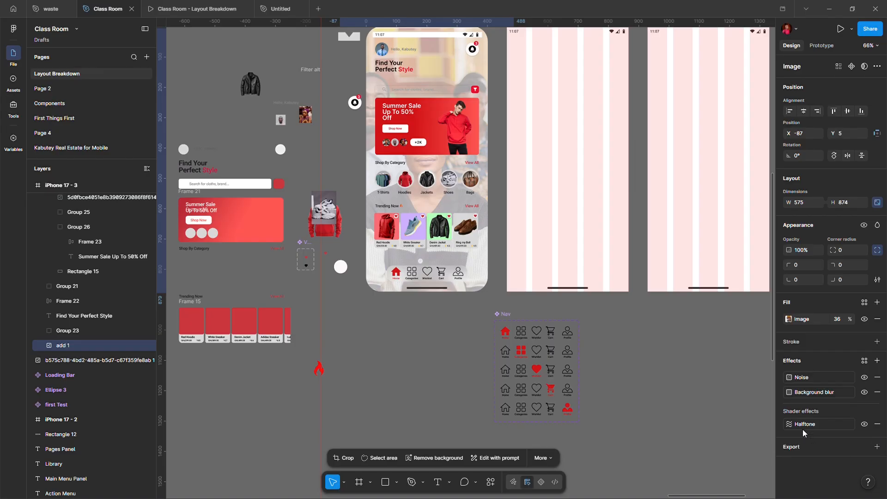
Set the Halftone shader's dot size to 4, dot scale to 0.17 and softness to 0.
click(789, 424)
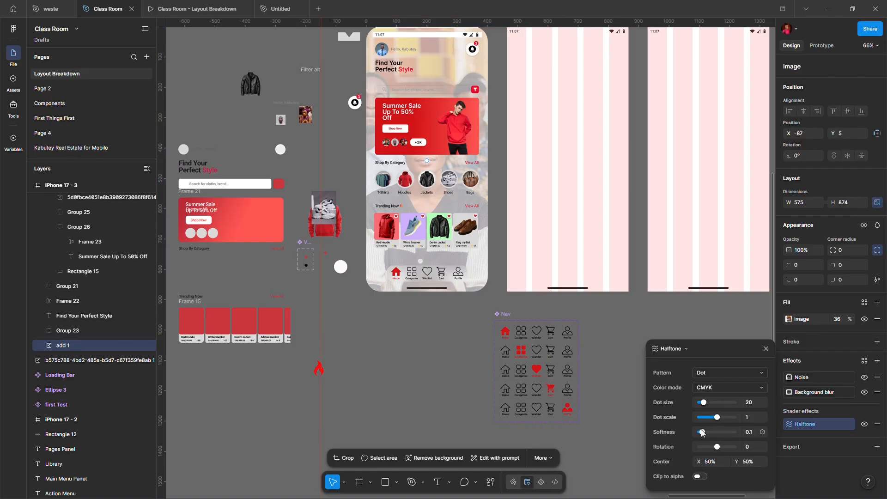
mouse_move(702, 432)
mouse_down()
mouse_move(734, 441)
mouse_move(707, 442)
mouse_move(724, 419)
mouse_move(710, 418)
mouse_up()
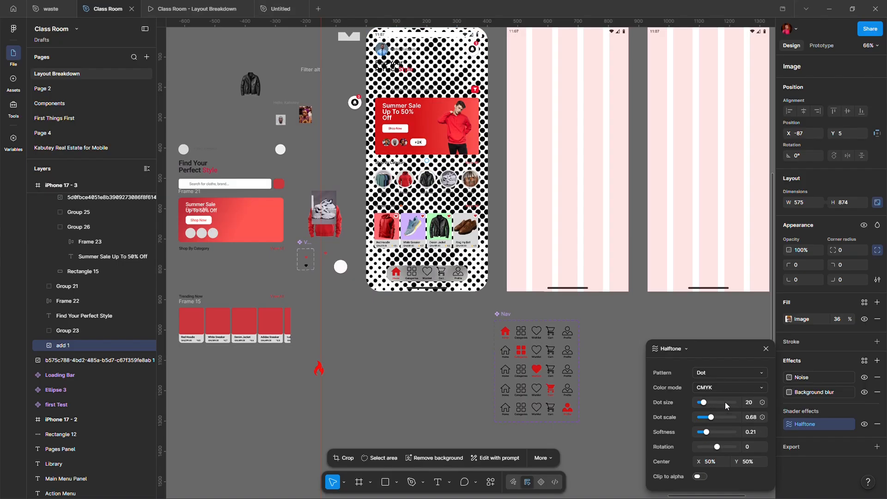
drag(703, 402, 701, 403)
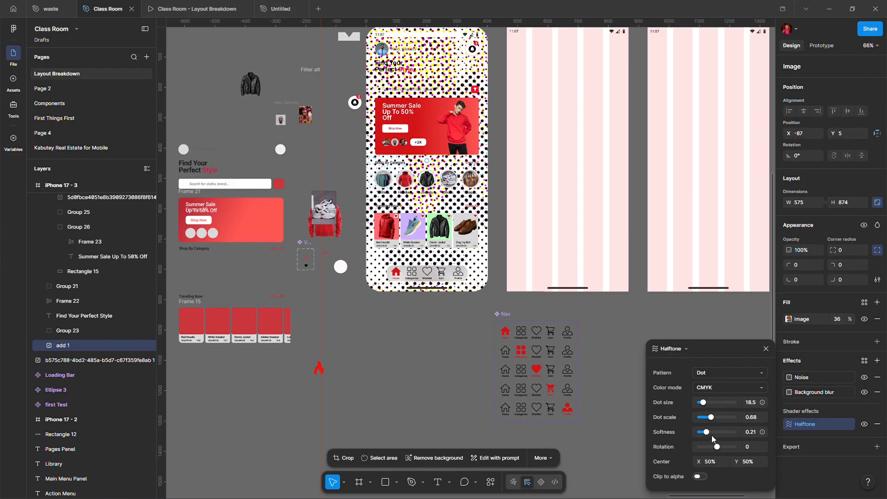
drag(707, 432, 692, 433)
click(699, 418)
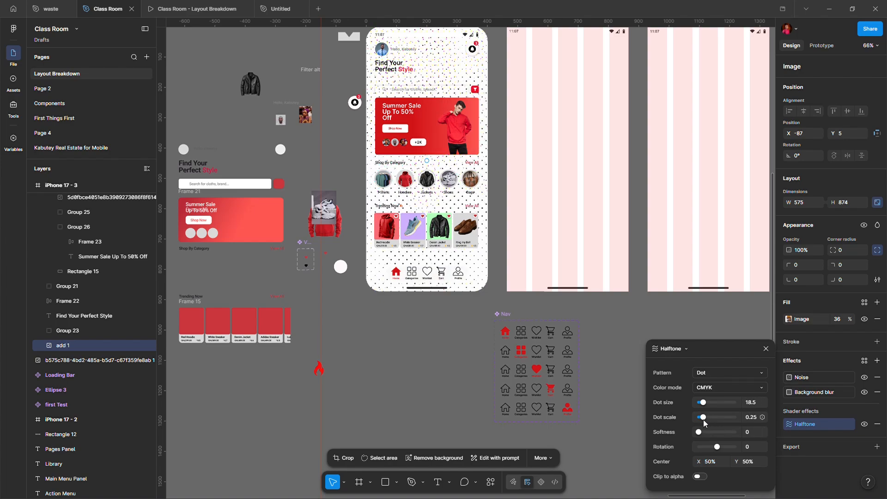
drag(704, 421, 693, 407)
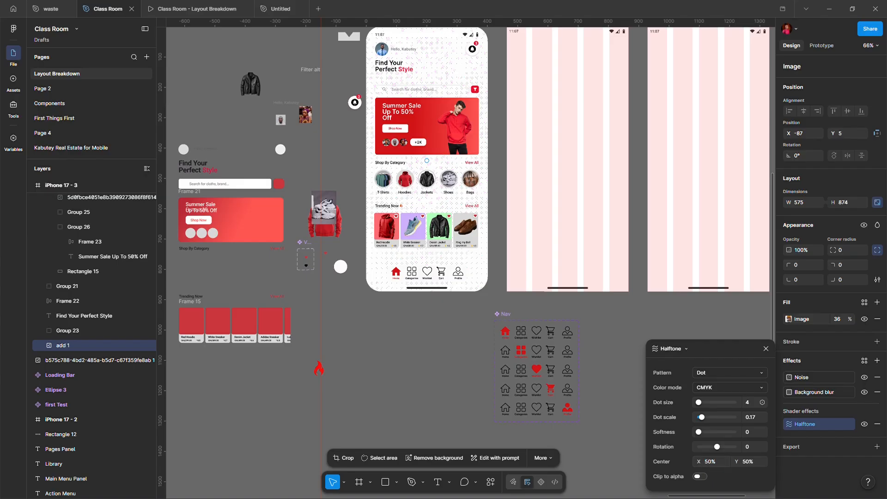
Move the Halftone shader's center to about X 86.18%, Y 65.84%, near the phone screen's right edge.
mouse_move(668, 461)
mouse_down()
mouse_move(649, 464)
mouse_move(675, 463)
mouse_up()
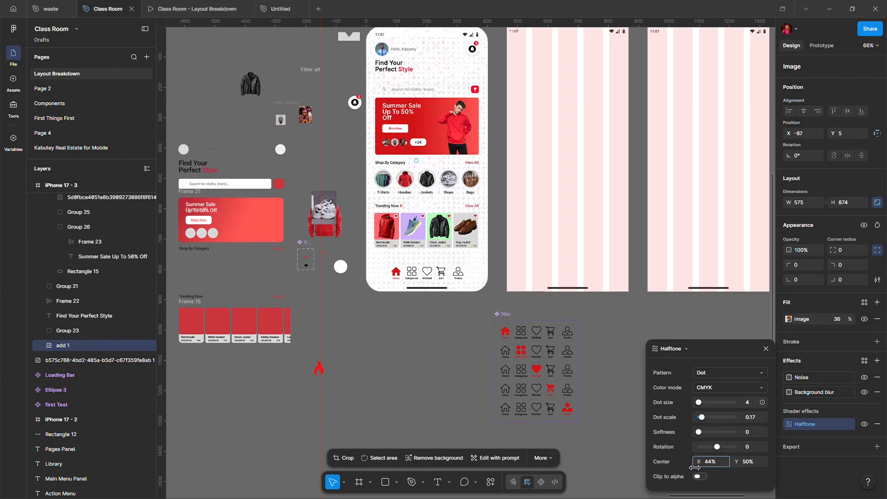
click(744, 461)
drag(735, 460, 726, 462)
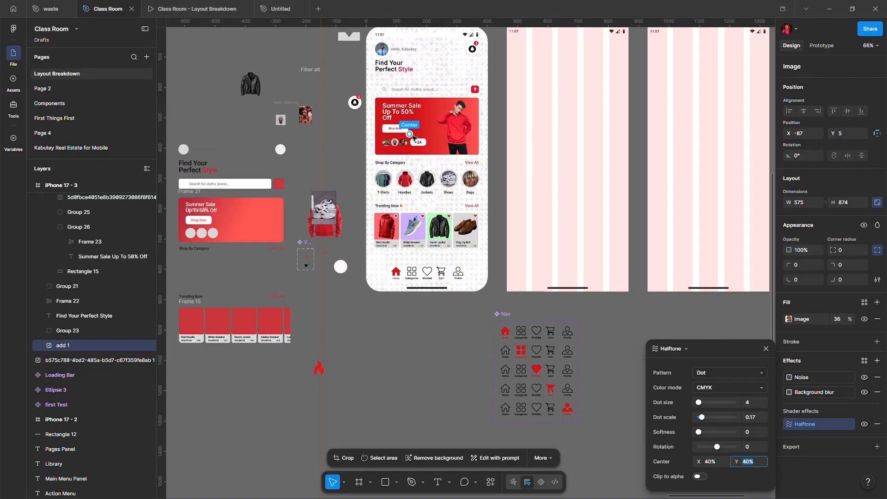
drag(411, 152, 490, 202)
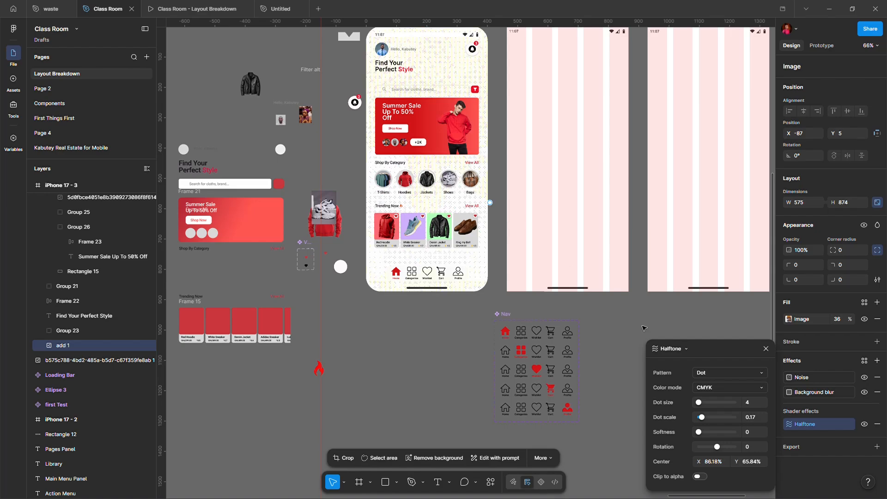
Switch the Halftone shader to RGB color mode and the Blended pattern.
click(723, 389)
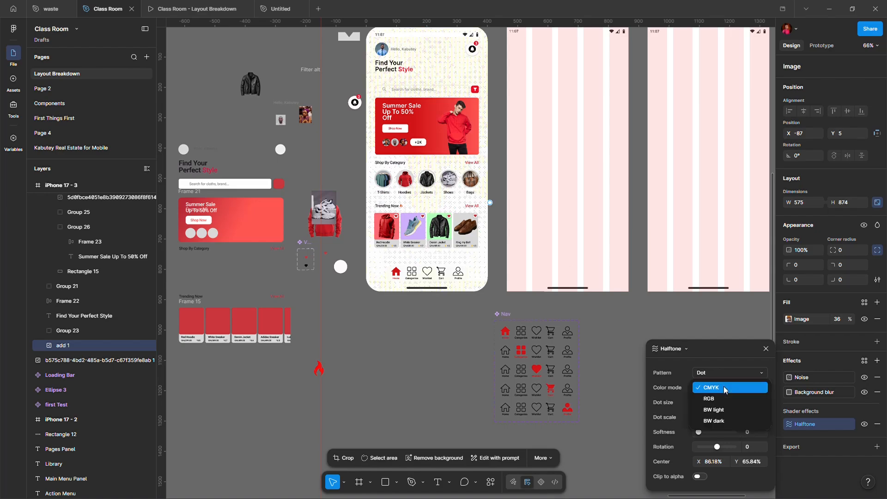
click(721, 400)
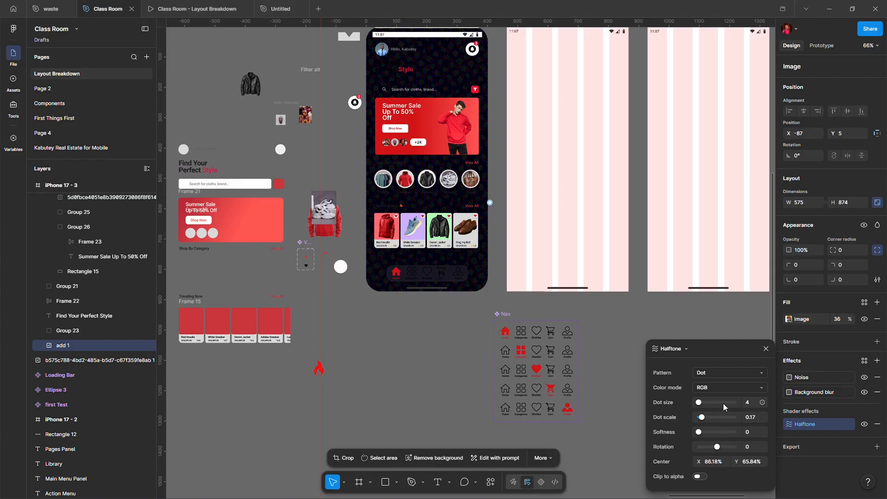
click(735, 389)
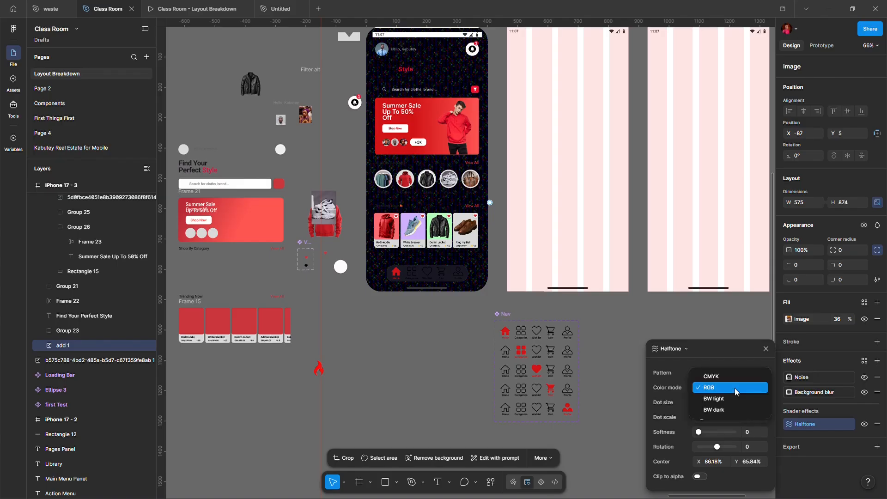
click(733, 362)
click(731, 373)
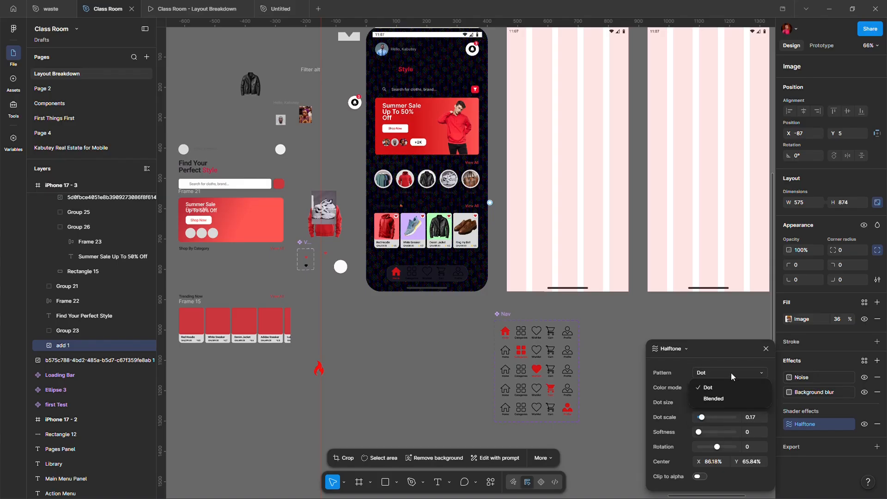
click(727, 398)
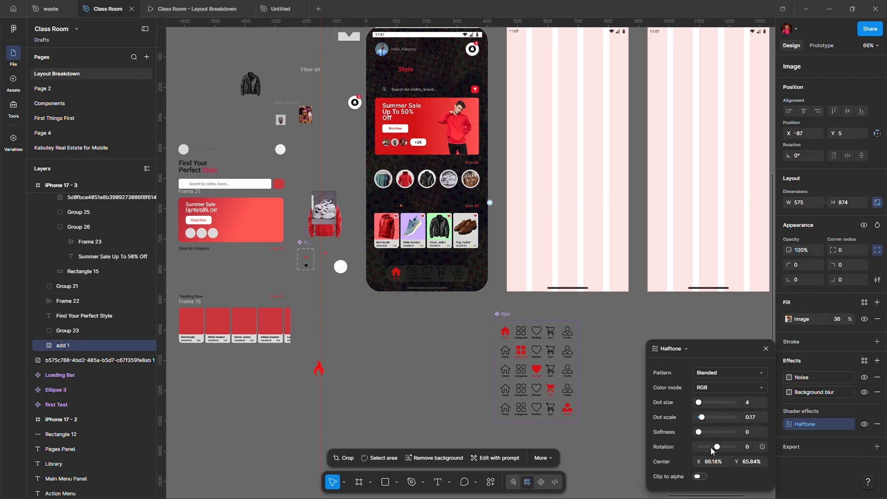
Try a center Y of 32 and Clip to alpha on the Halftone shader, and remove it from the background photo.
mouse_move(711, 447)
mouse_down()
mouse_move(698, 462)
mouse_move(655, 461)
mouse_up()
click(748, 462)
text(32)
key(Return)
click(699, 476)
click(699, 476)
click(878, 424)
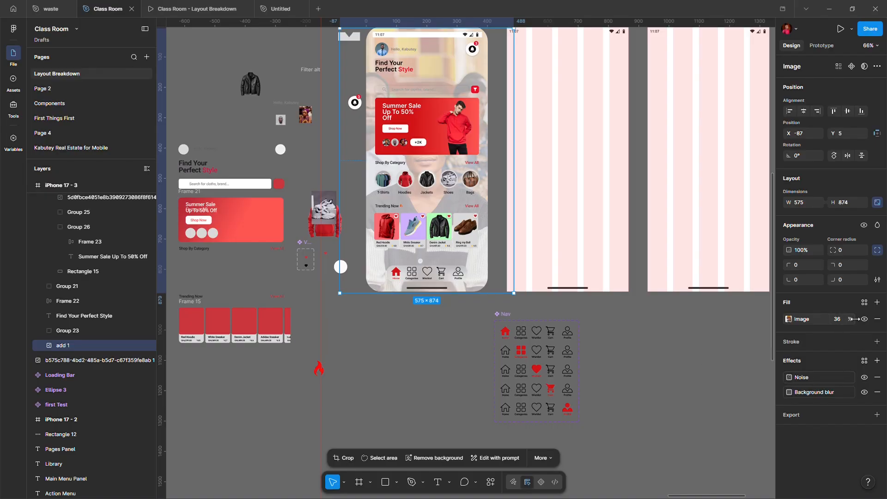
Lower the background photo's image fill to 28% opacity and add a linear black-to-grey gradient fill above it.
mouse_move(843, 318)
mouse_down()
mouse_move(817, 324)
mouse_move(855, 319)
mouse_up()
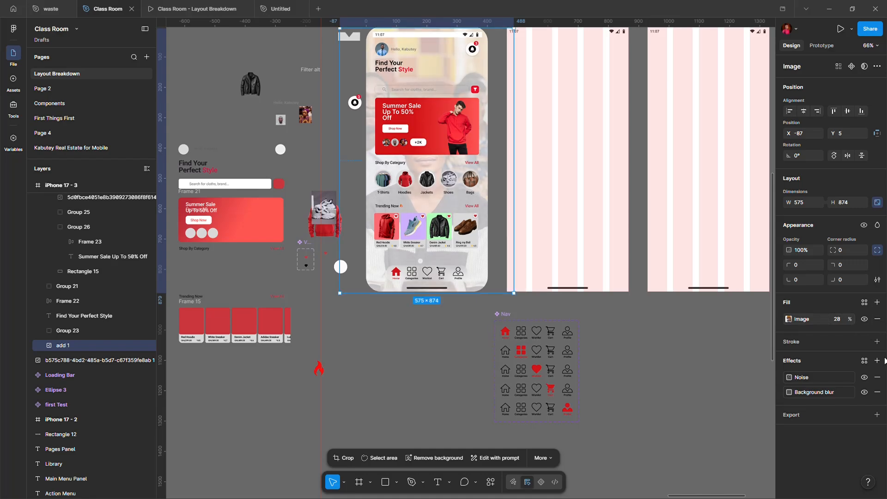
click(878, 303)
click(788, 319)
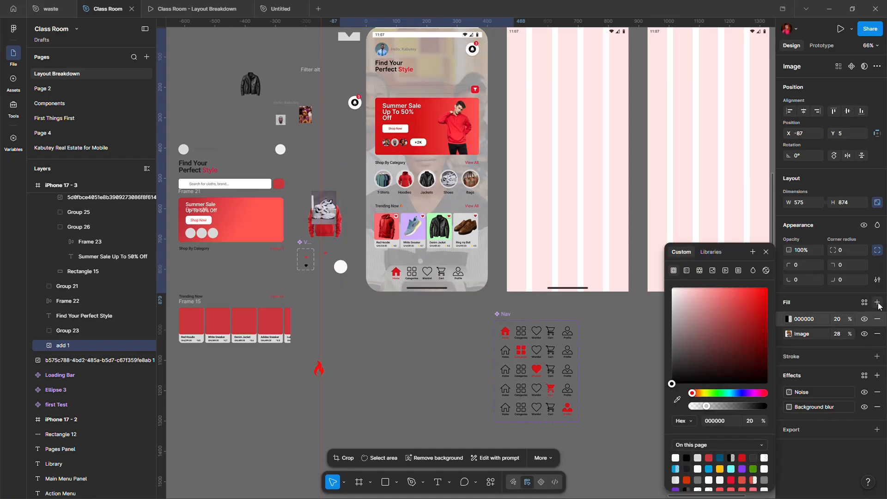
click(788, 318)
click(788, 319)
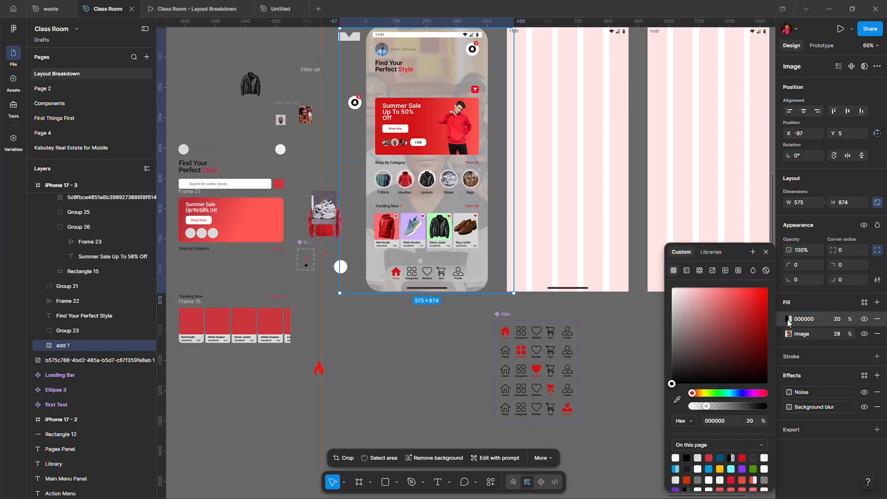
click(687, 270)
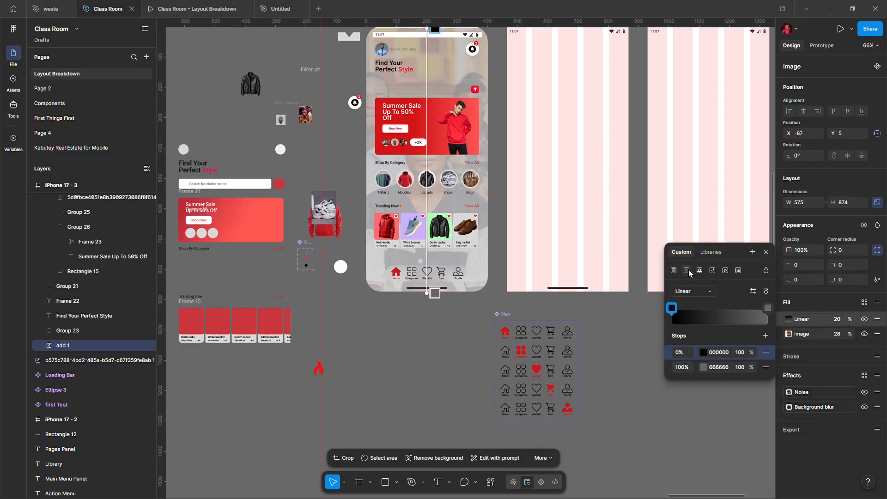
click(694, 292)
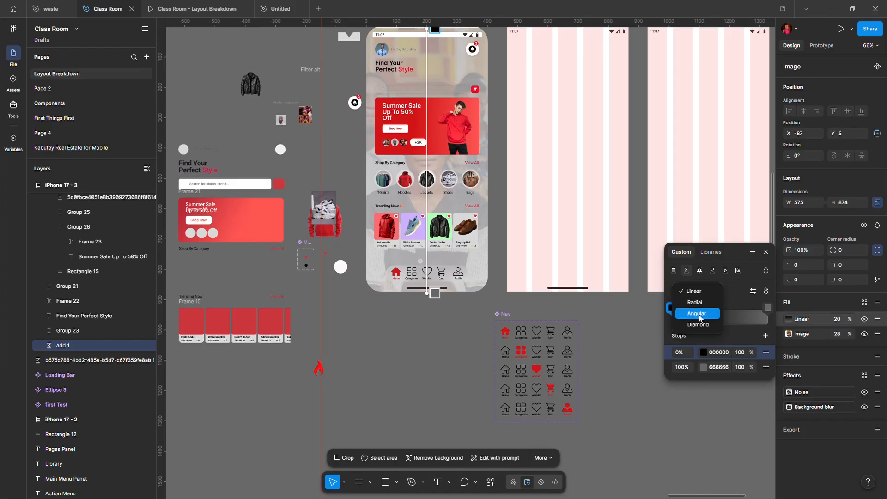
click(768, 315)
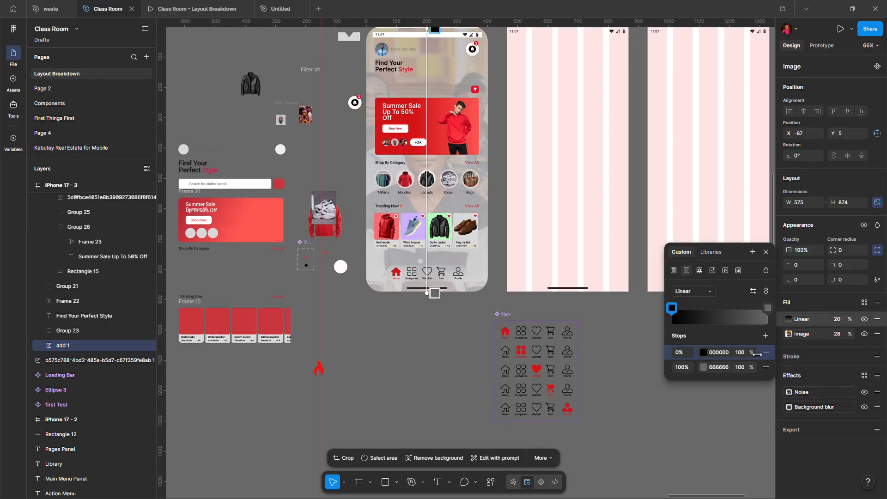
Set the linear gradient's black stop to 6% opacity and move it to about 48% along the gradient.
drag(758, 354, 644, 352)
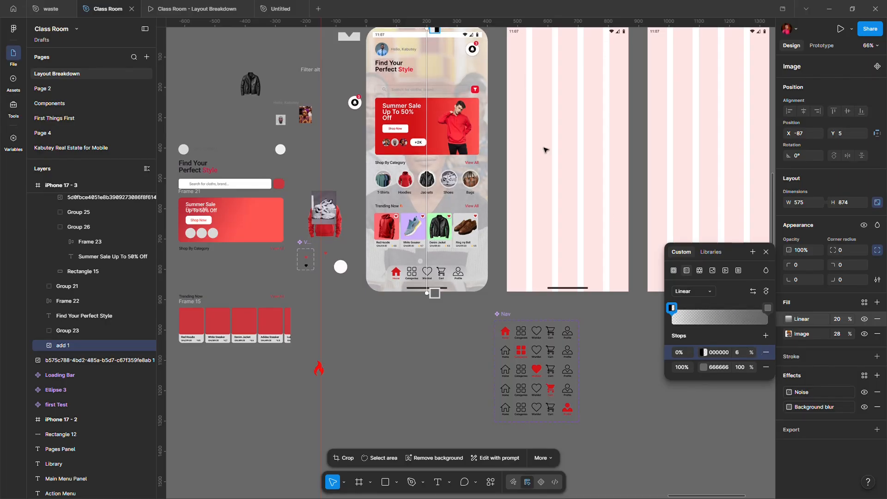
drag(435, 30, 435, 130)
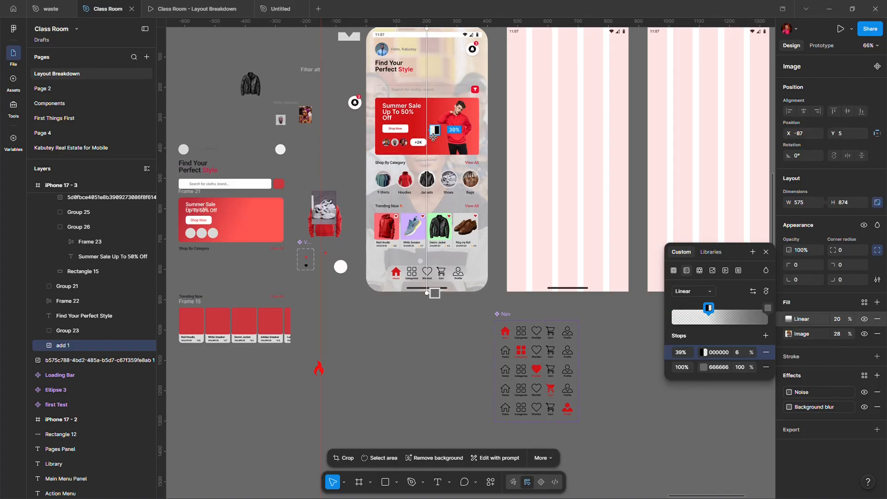
mouse_move(708, 308)
mouse_down()
mouse_move(738, 308)
mouse_move(718, 308)
mouse_up()
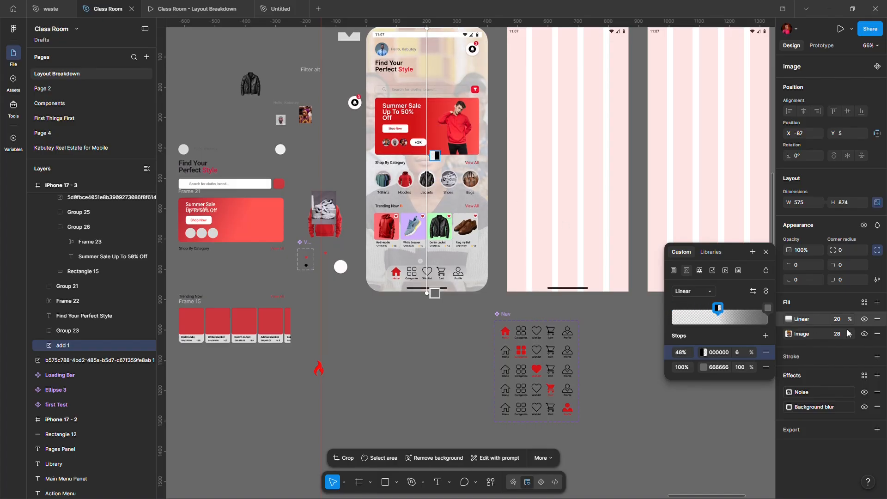
Reduce the background photo's image fill opacity to 9%.
click(821, 346)
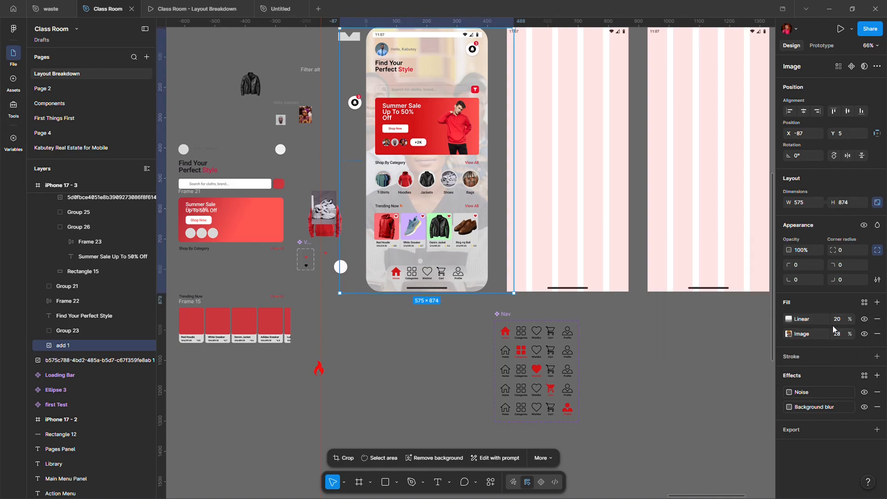
click(807, 319)
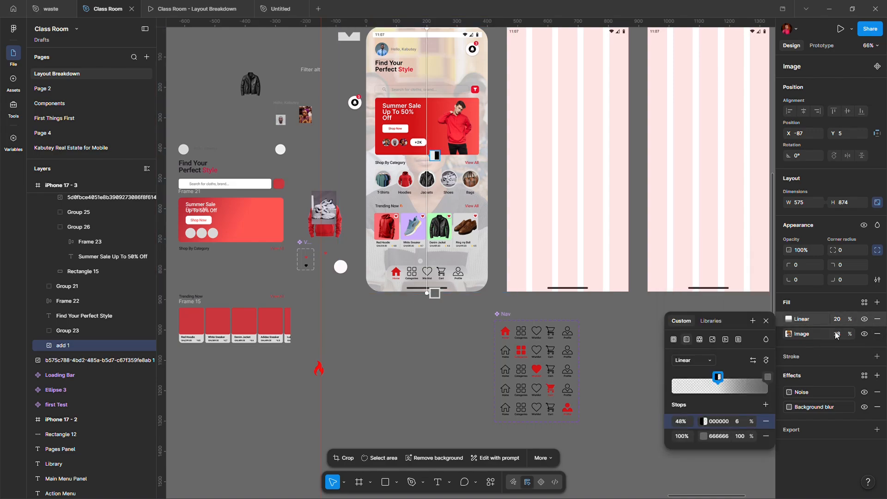
drag(853, 334, 830, 333)
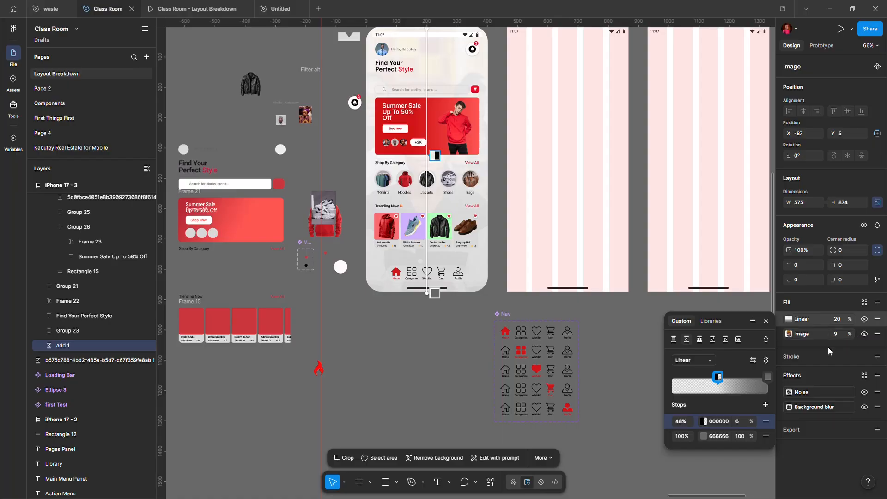
Return the black stop to position 0% with 100% opacity and switch the gradient type to Angular.
drag(719, 378, 663, 378)
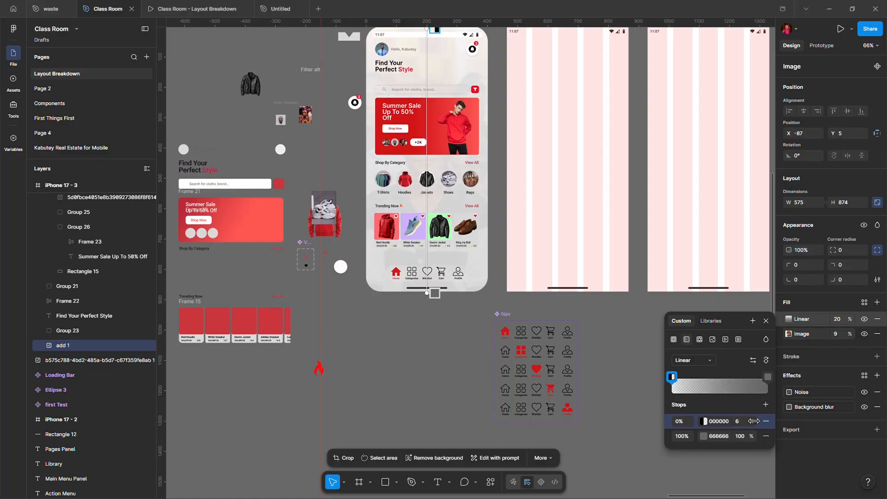
drag(752, 422, 203, 413)
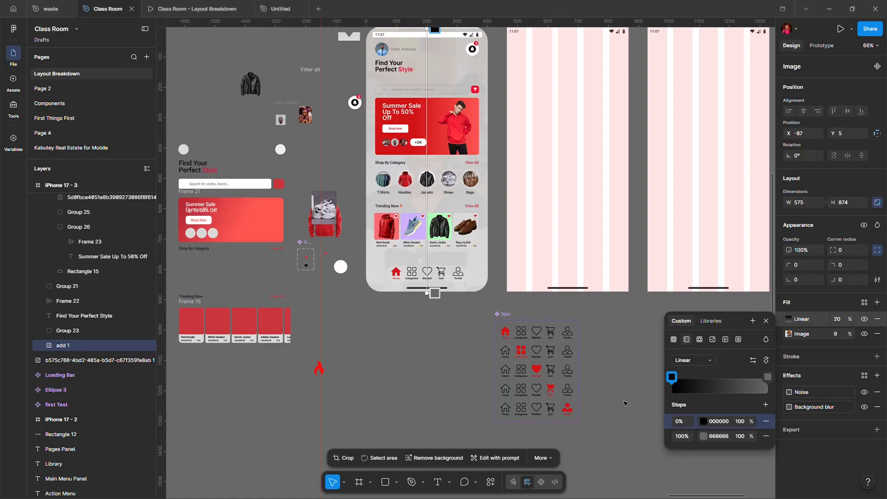
click(697, 361)
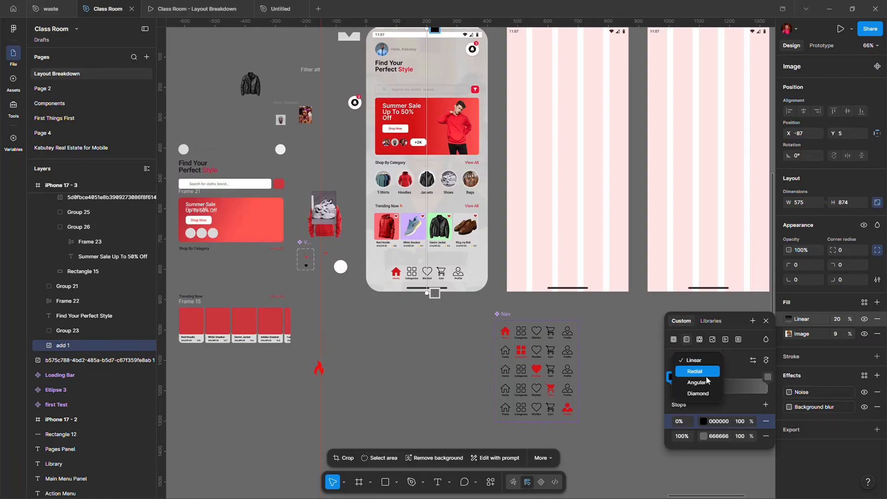
click(706, 386)
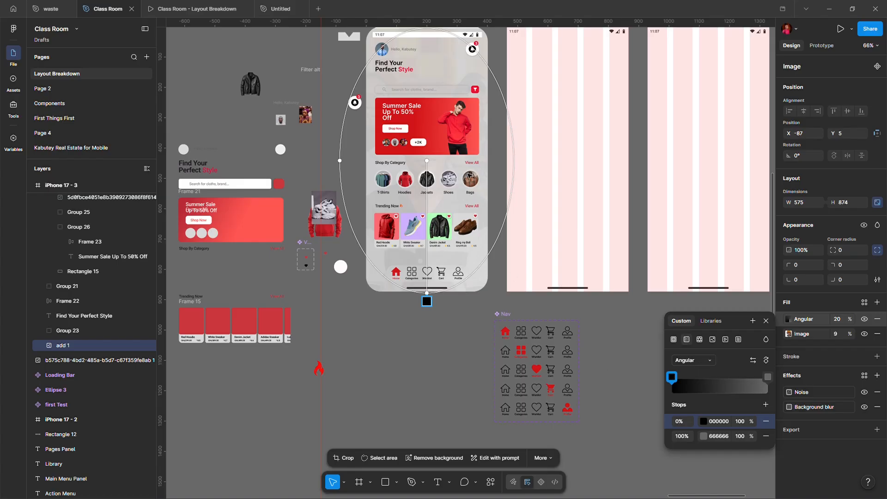
Move the angular gradient's center up onto the Summer Sale banner and shift the grey 666666 stop to about 86%.
drag(435, 171, 427, 139)
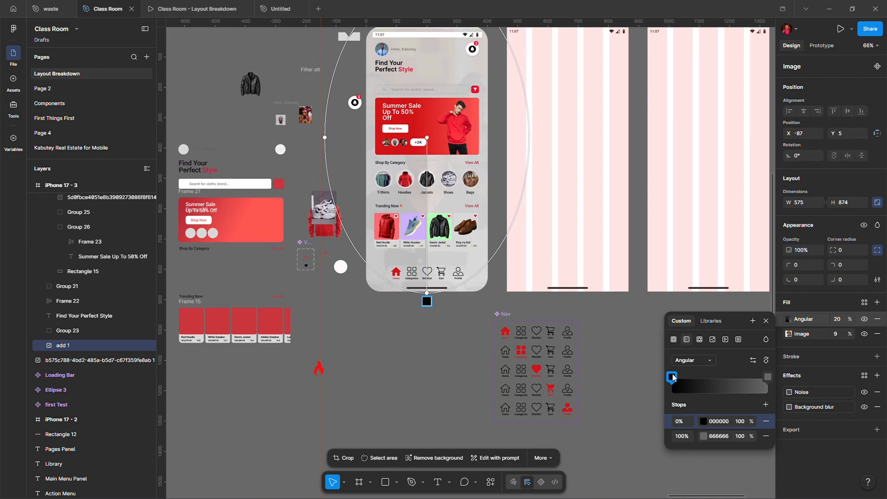
drag(674, 376, 655, 386)
mouse_move(767, 381)
mouse_down()
mouse_move(736, 378)
mouse_move(781, 381)
mouse_move(754, 377)
mouse_up()
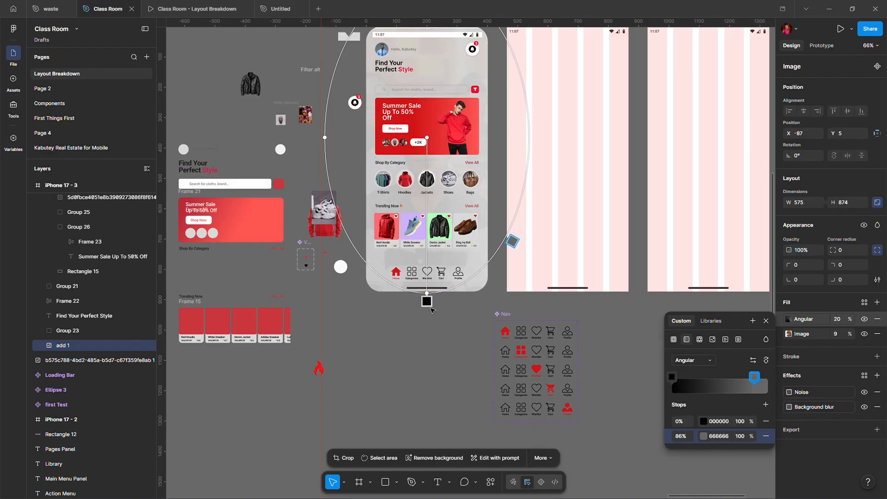
Try the black gradient stop at 50% and then at about 28%.
click(679, 428)
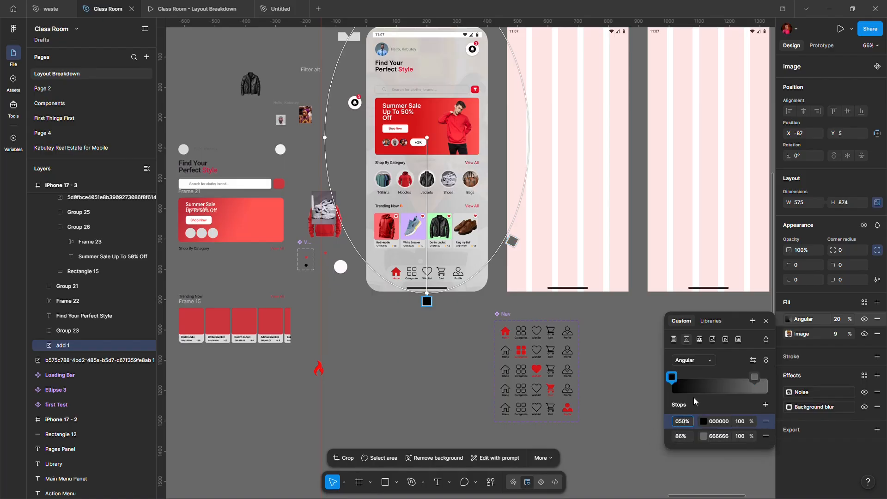
text(50)
key(Return)
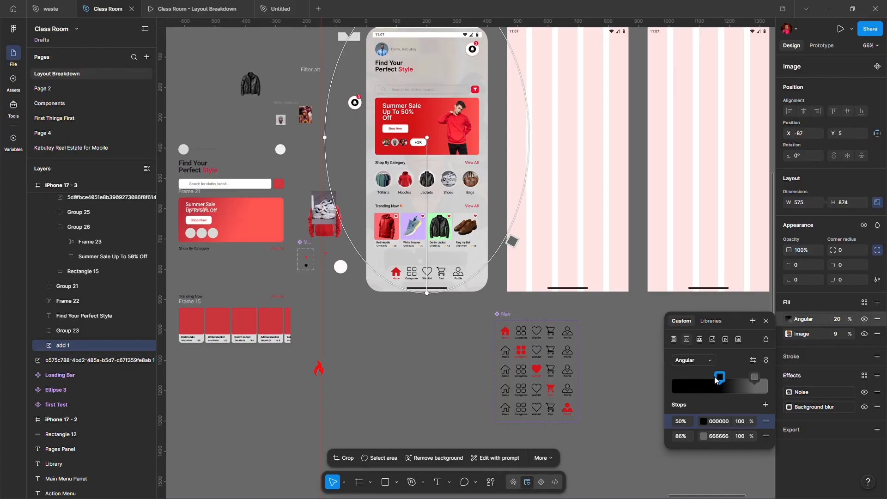
drag(719, 379, 700, 385)
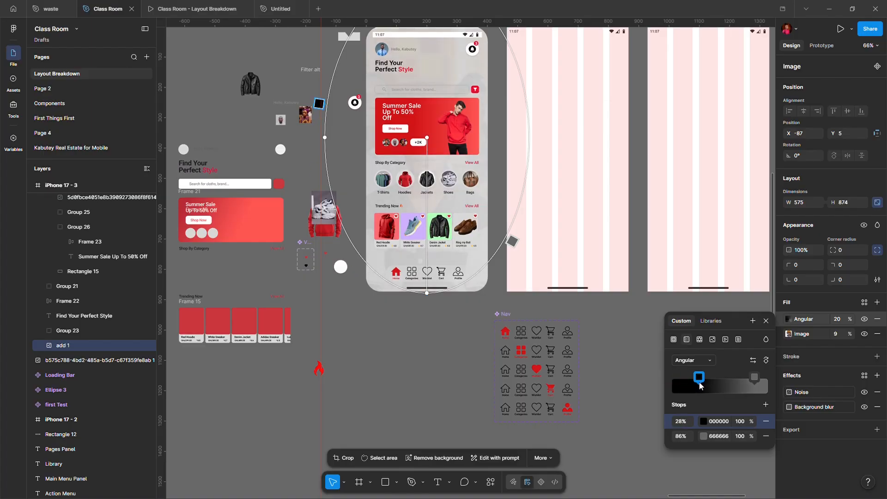
Add two gradient stops at about 46% and 71%, with the black stop moved back to 0%.
click(727, 381)
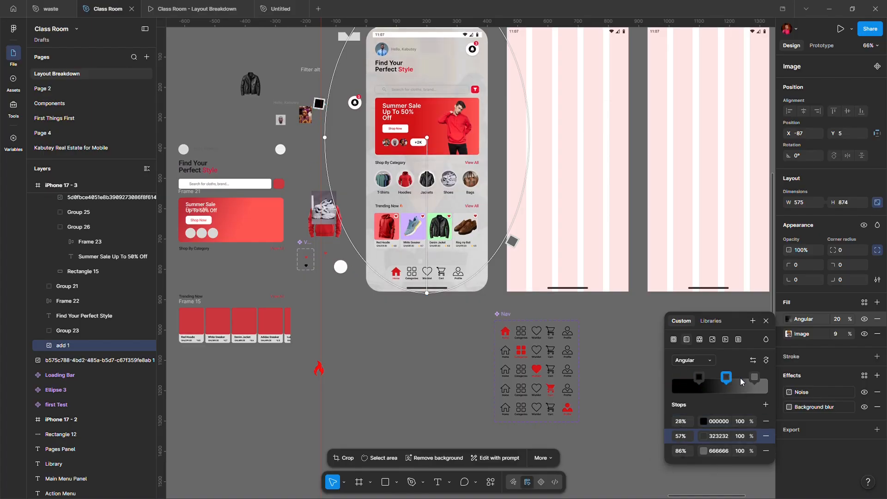
click(741, 381)
drag(727, 379, 662, 383)
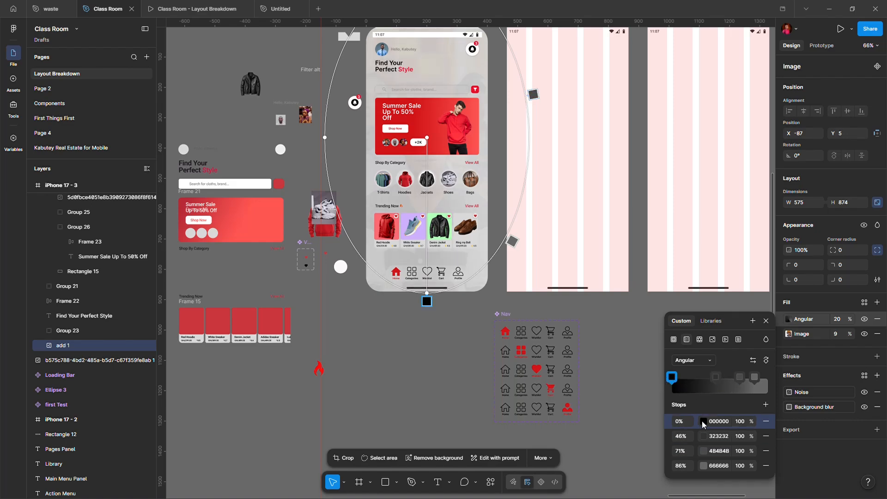
Recolor the 46% and 71% stops to black 000000 and raise the gradient fill's opacity to 72%.
click(703, 437)
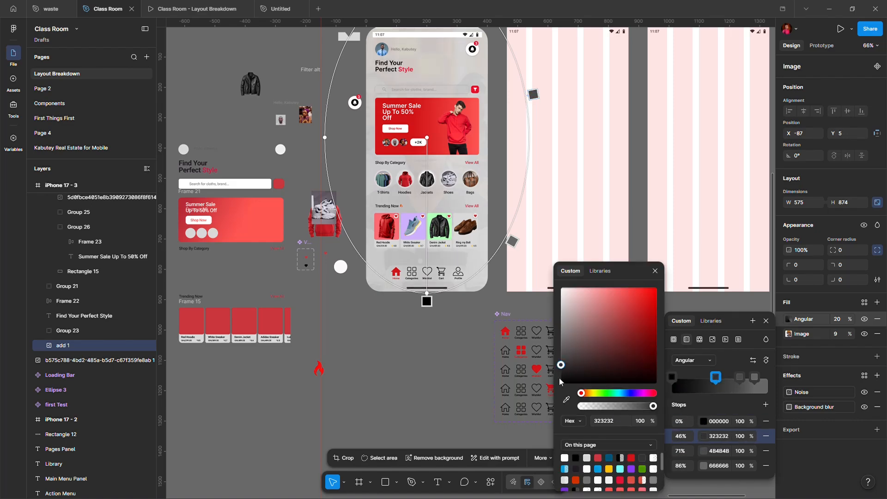
drag(561, 366, 557, 416)
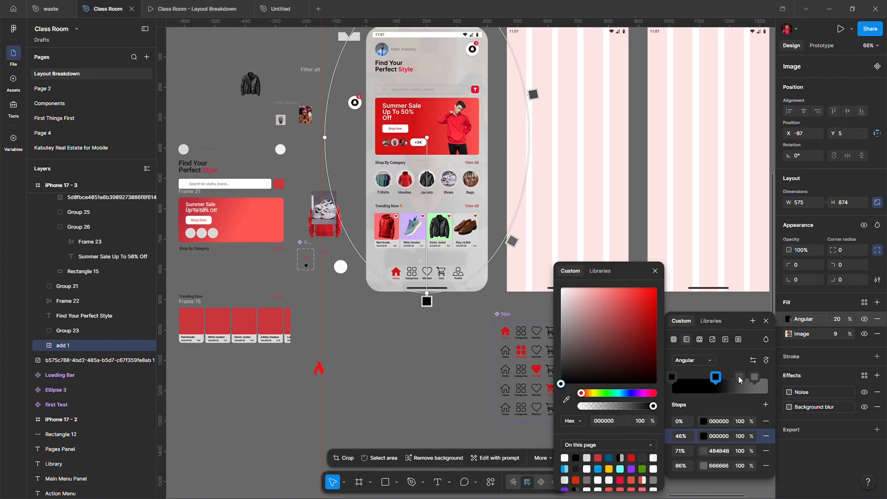
click(739, 378)
drag(560, 355, 557, 410)
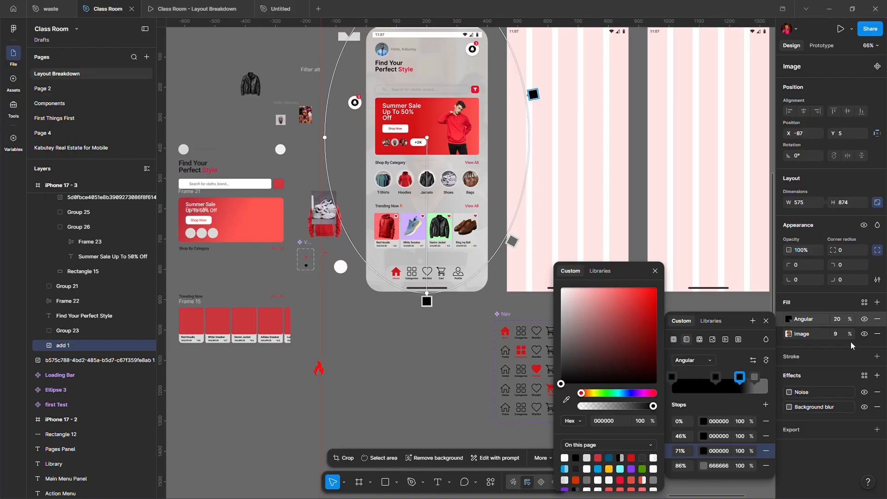
drag(854, 324, 25, 318)
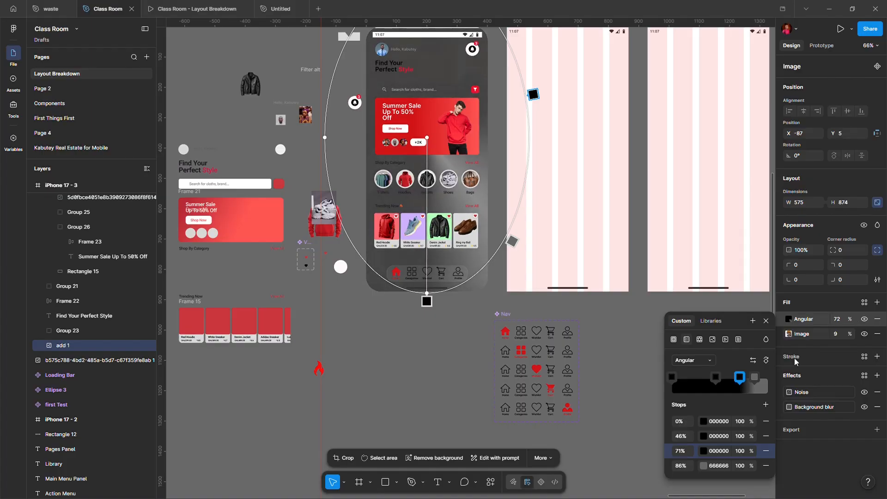
Try dark blues 00567A and 004562, yellow FFBE0C, cyan 71FAFF and green 4E9600 on the gradient's 0% stop.
click(672, 377)
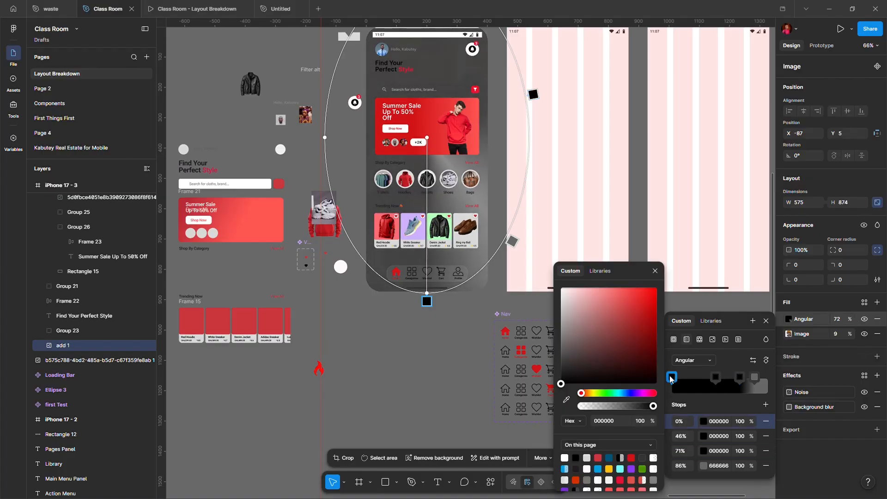
click(613, 461)
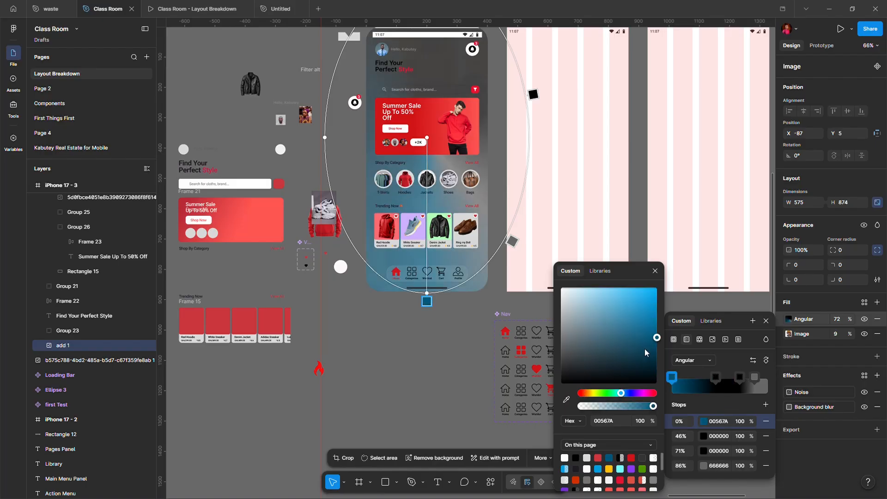
click(657, 371)
drag(668, 375, 677, 353)
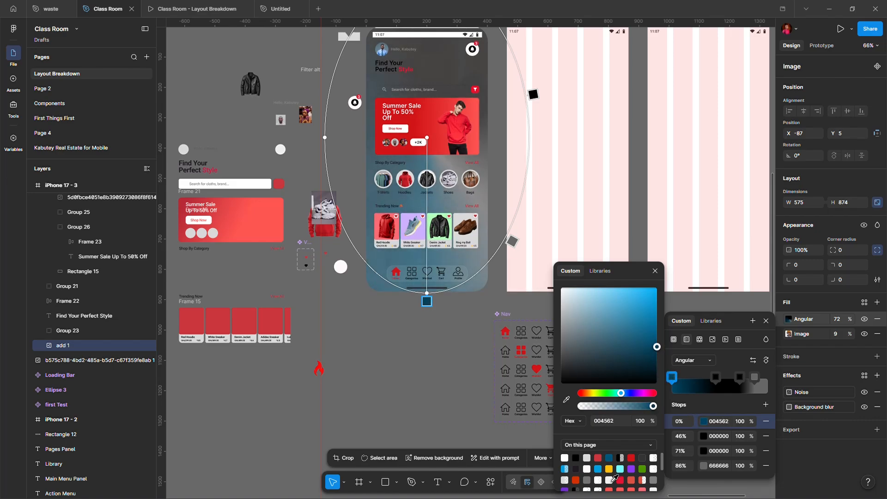
click(613, 476)
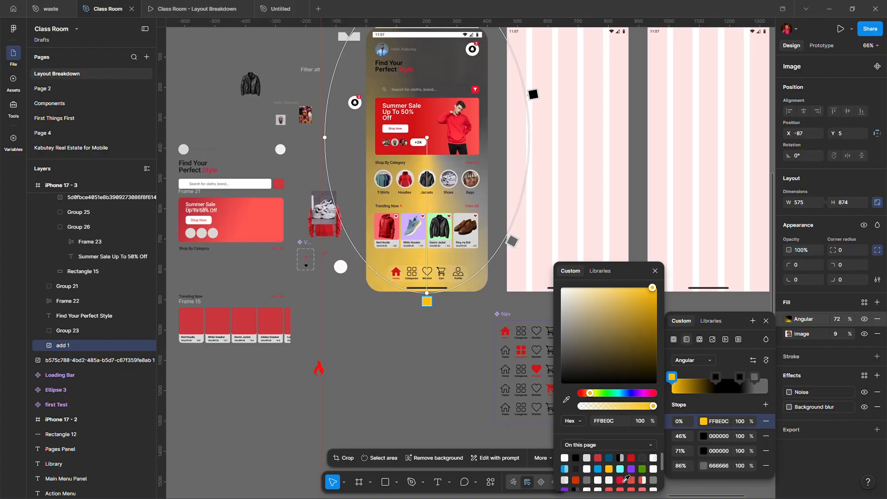
click(626, 477)
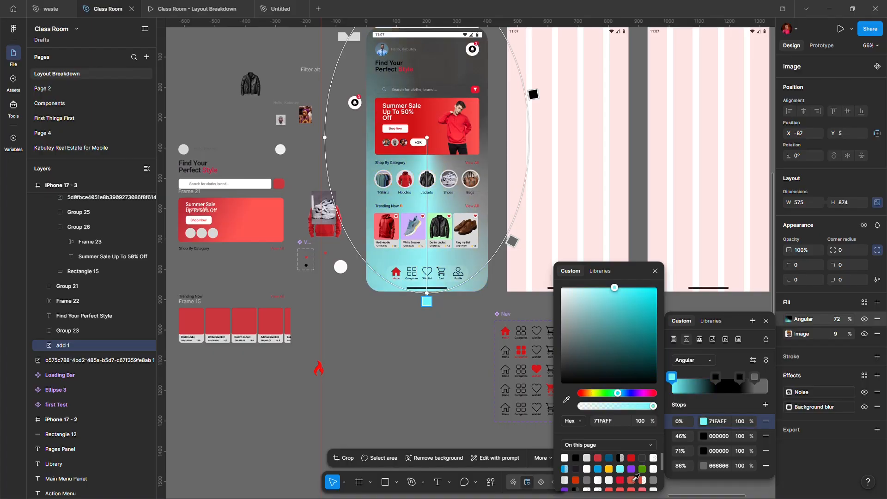
click(645, 471)
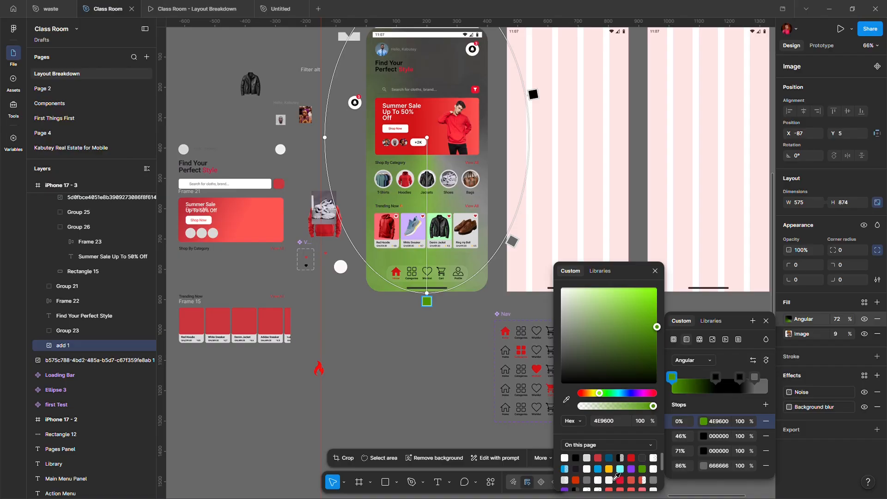
Color the gradient's 0% stop yellow FFBE0C and its 46% stop yellow FFBF10.
click(609, 470)
click(716, 378)
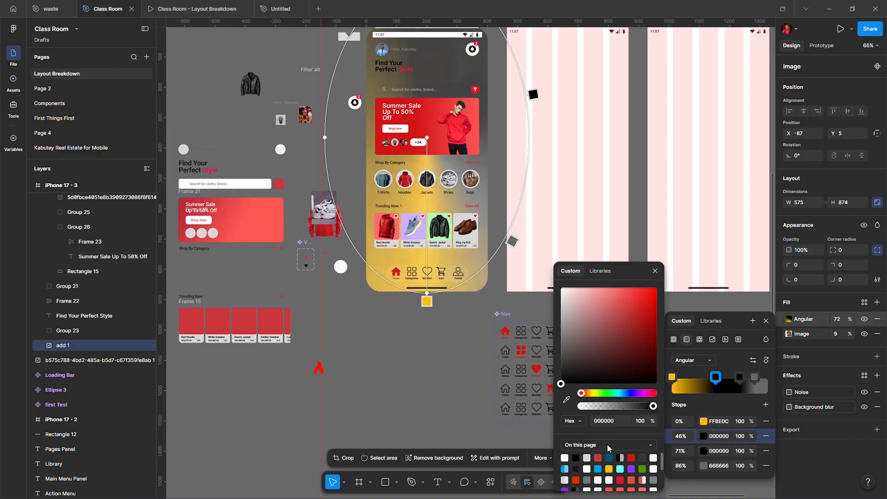
click(610, 469)
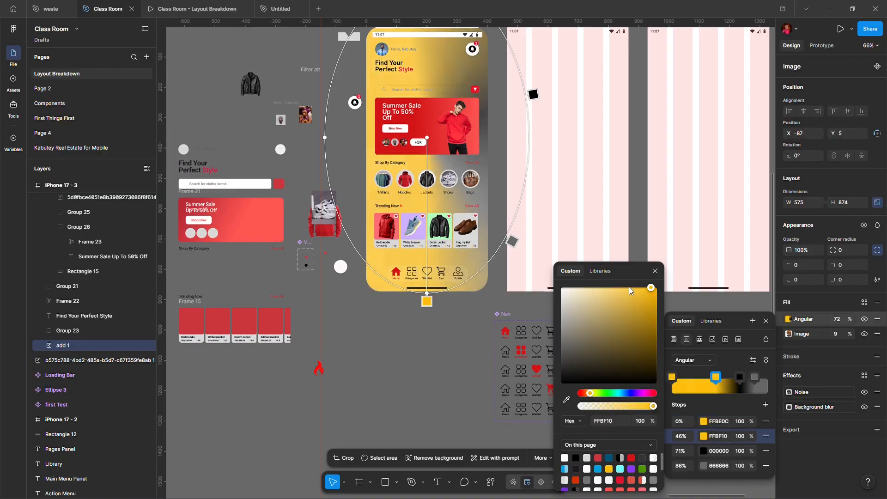
Recolor the gradient's 46% stop to cream FFF0C8 and its 86% stop to white FFFFFF.
drag(651, 288, 582, 289)
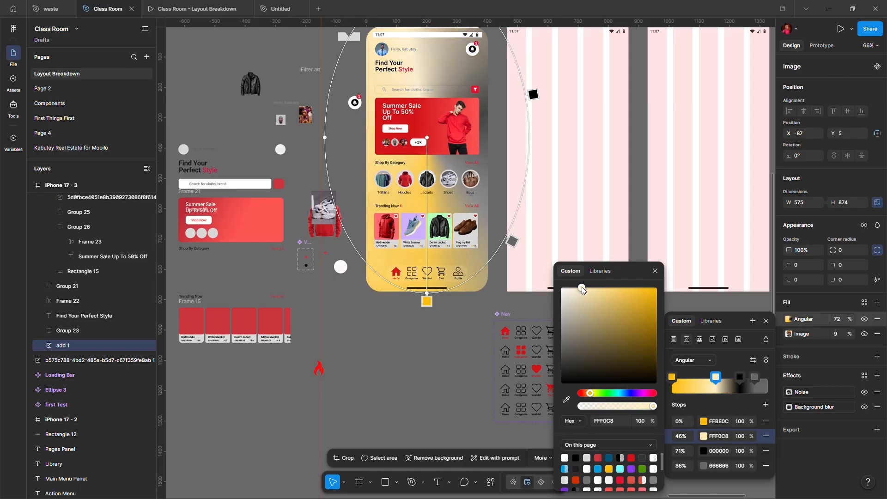
click(755, 376)
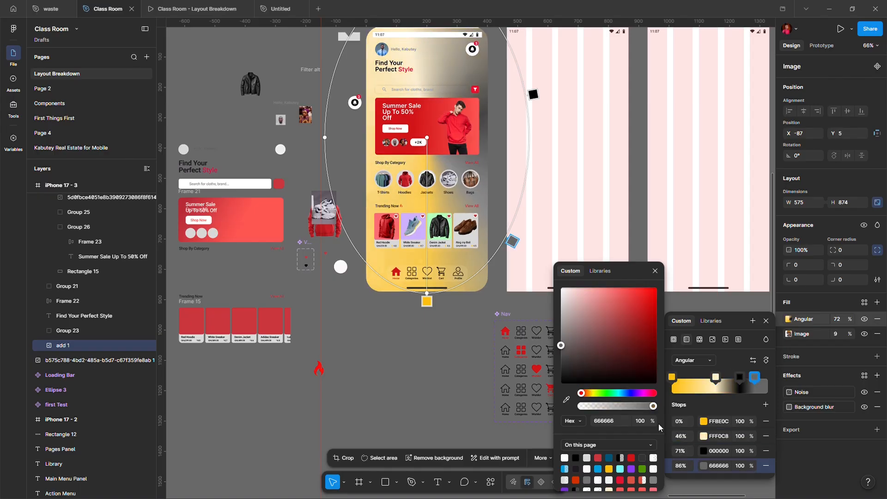
drag(565, 334, 554, 283)
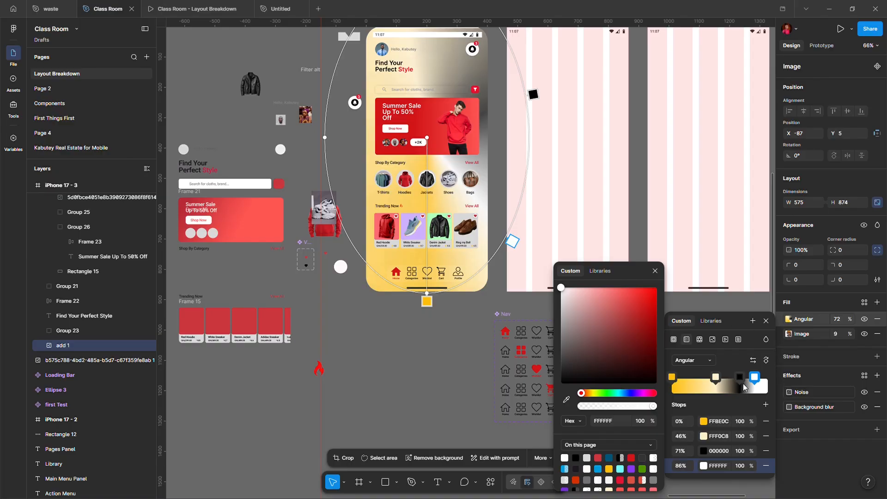
Move the gradient's black stop to 59% and recolor it light green C6FF89 after trying BD8585, 823535 and 4E9600.
drag(740, 379, 729, 381)
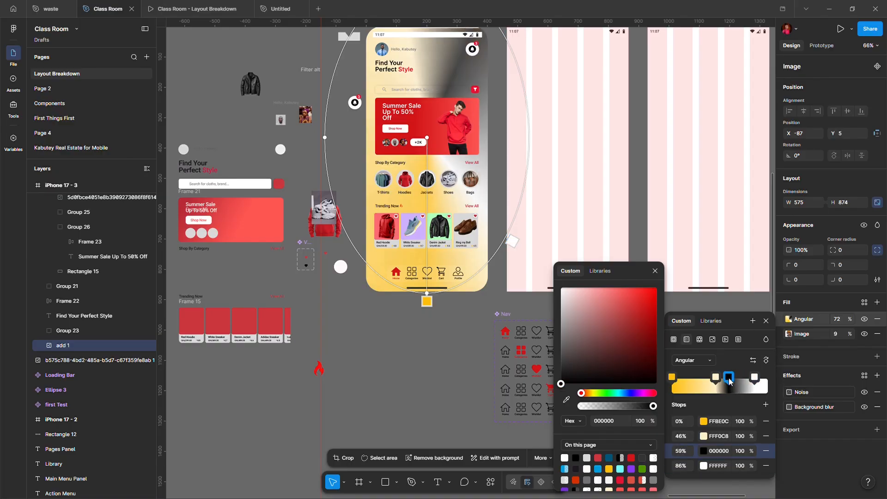
click(589, 312)
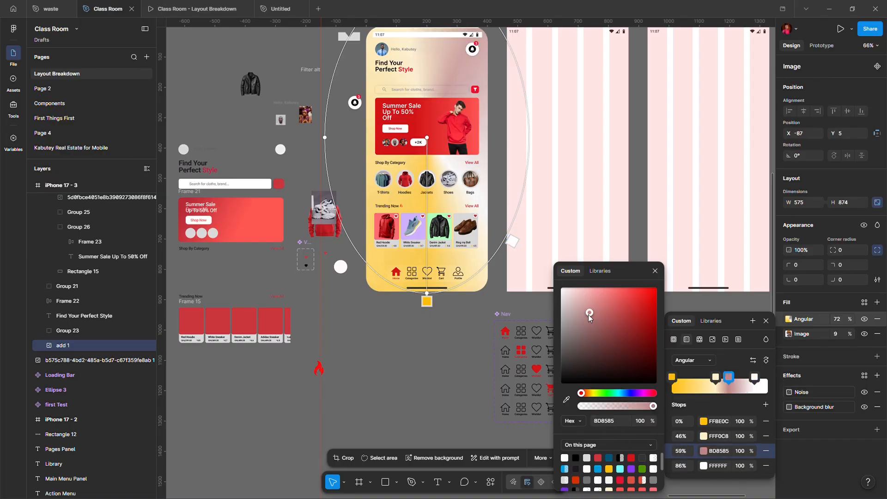
drag(587, 310, 618, 335)
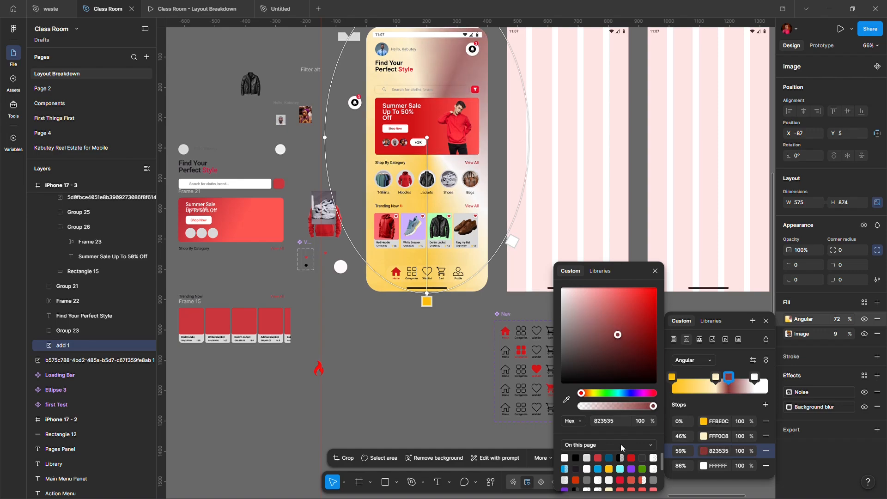
click(642, 469)
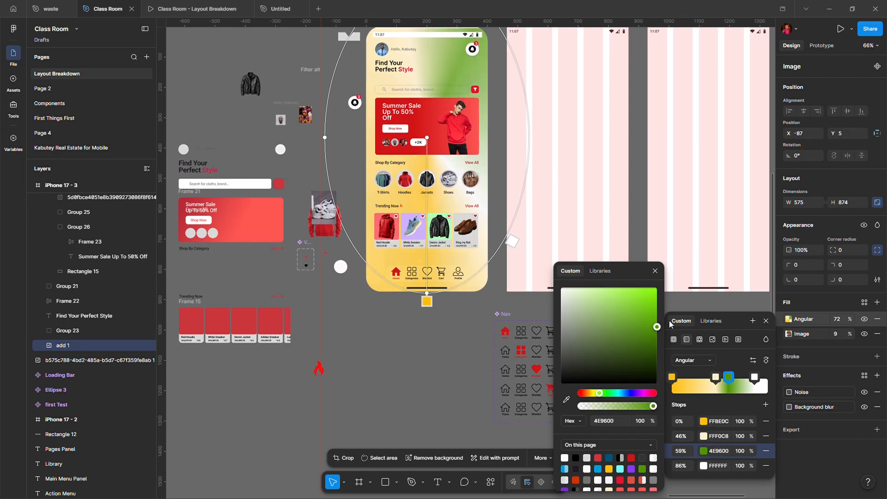
drag(659, 327, 605, 273)
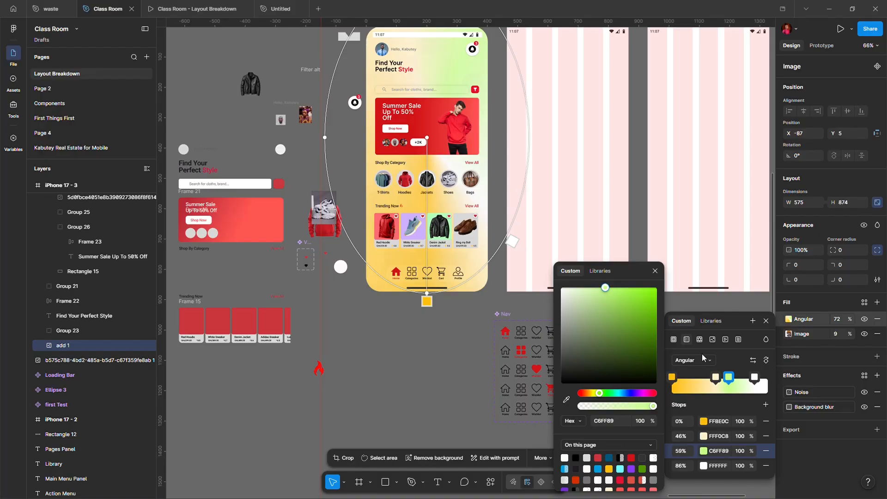
Add a purple 9D73FF stop at 25% and set the fill opacities to 90% for the gradient and 33% for the image.
click(697, 386)
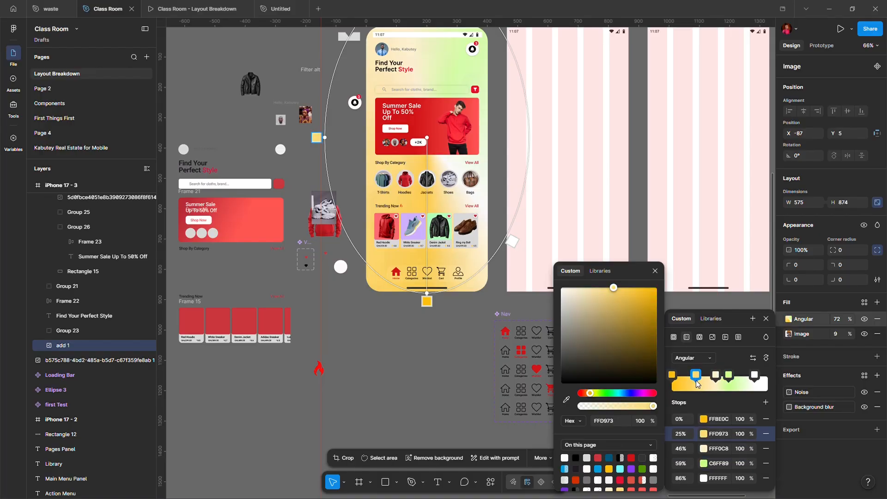
click(605, 393)
click(633, 392)
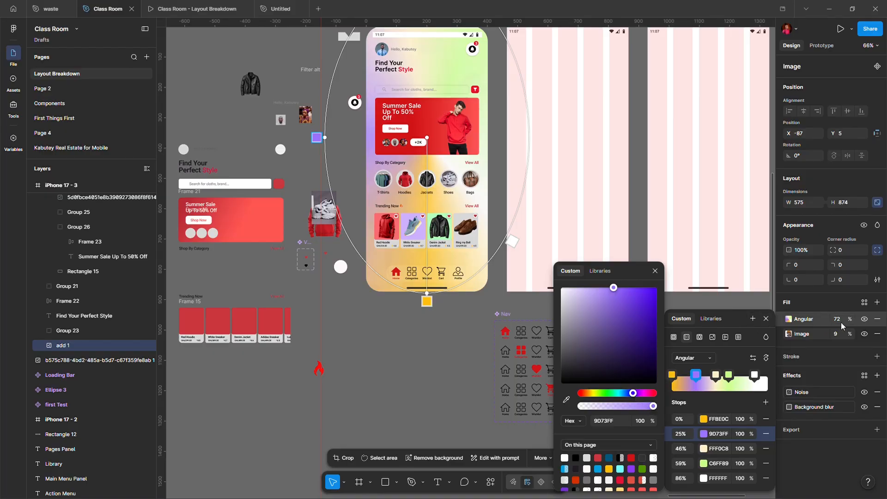
click(854, 319)
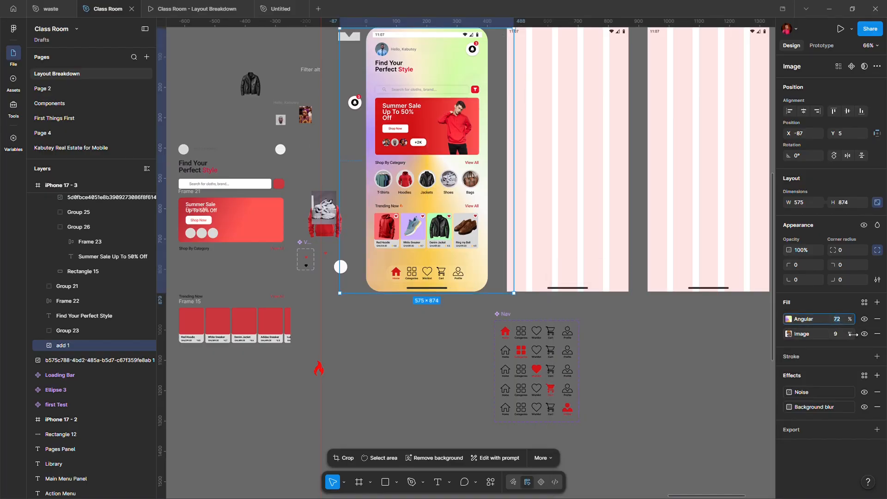
mouse_move(853, 334)
mouse_down()
mouse_move(883, 331)
mouse_move(4, 330)
mouse_move(883, 331)
mouse_move(852, 318)
mouse_move(868, 319)
mouse_move(885, 319)
mouse_move(10, 321)
mouse_move(879, 321)
mouse_move(855, 319)
mouse_up()
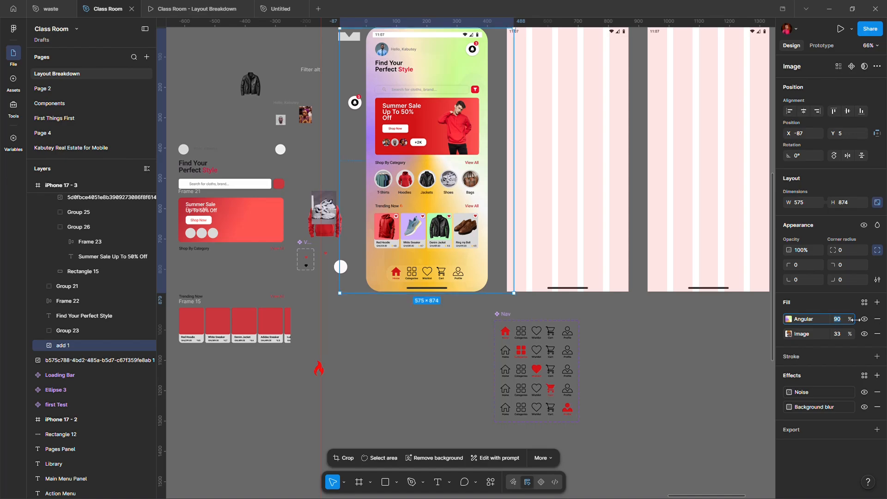
Try the Diamond and Radial types on the background gradient and return it to Angular.
click(789, 320)
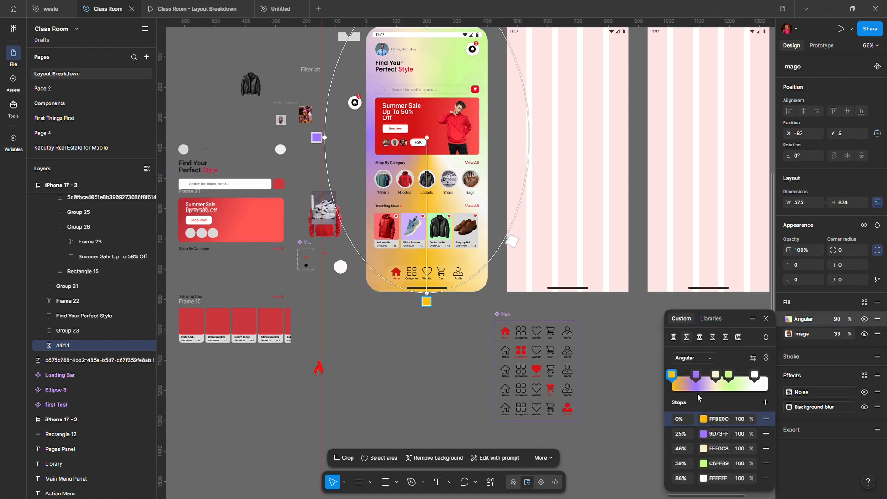
click(695, 362)
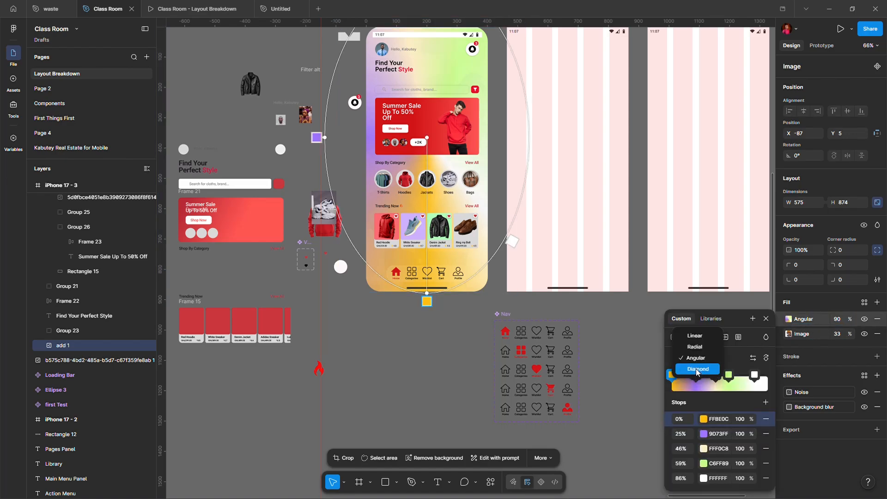
click(697, 368)
click(695, 359)
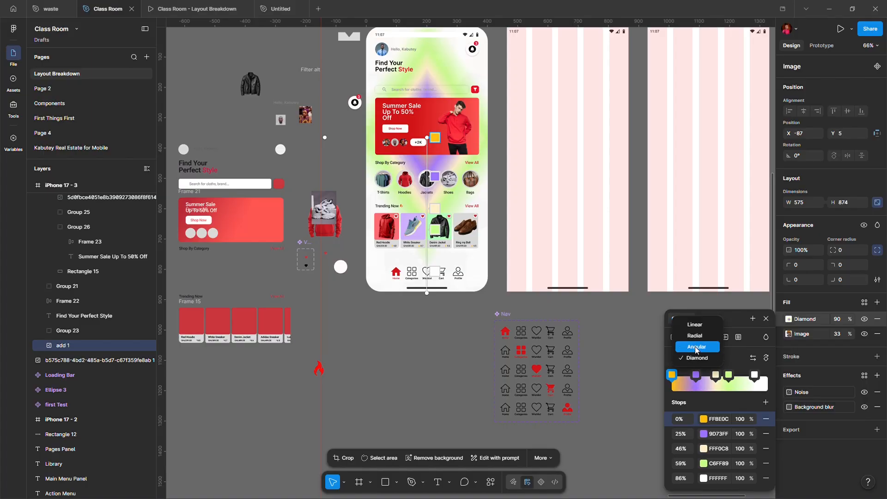
click(698, 338)
click(695, 358)
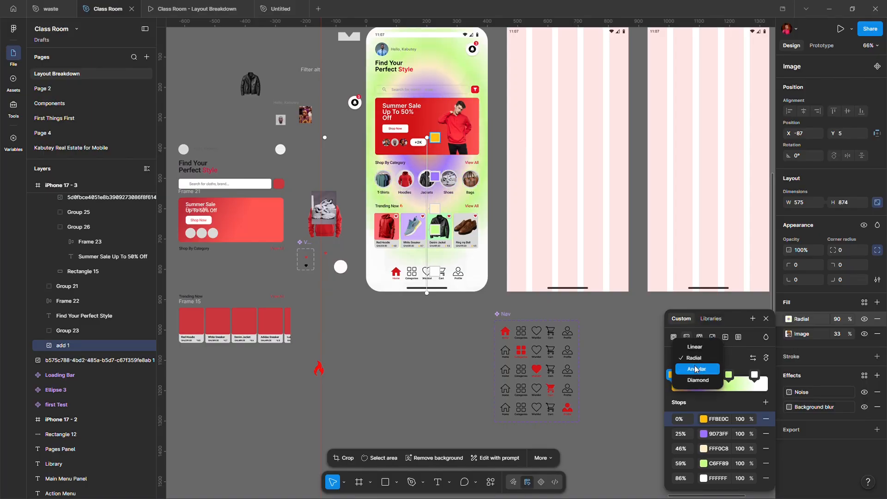
click(696, 369)
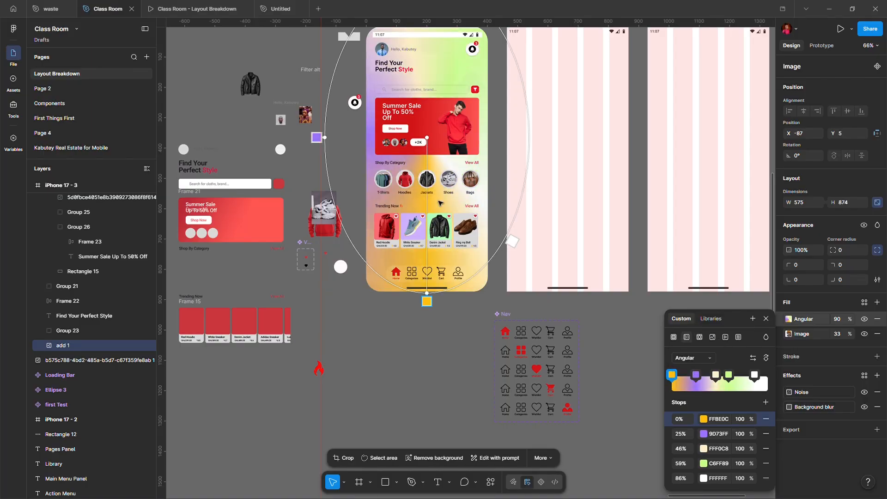
Move the gradient's yellow stop to 90%, white to 67% and purple to 18%, and add stops at 32% and 2%.
drag(426, 301, 527, 55)
scroll(438, 179, up, 4)
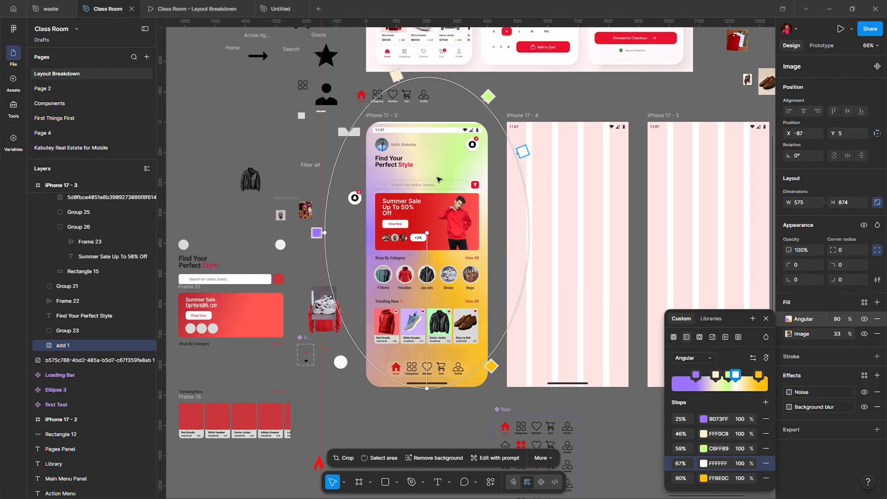
click(424, 77)
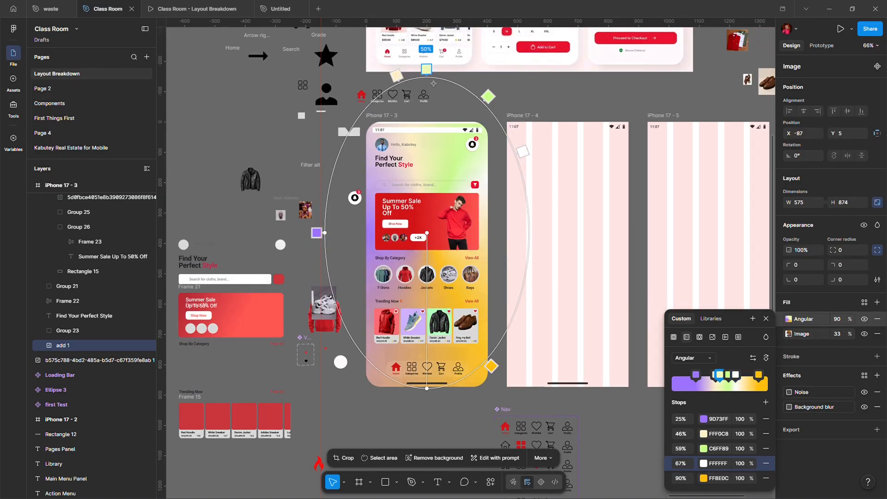
drag(423, 70, 393, 207)
drag(316, 233, 418, 391)
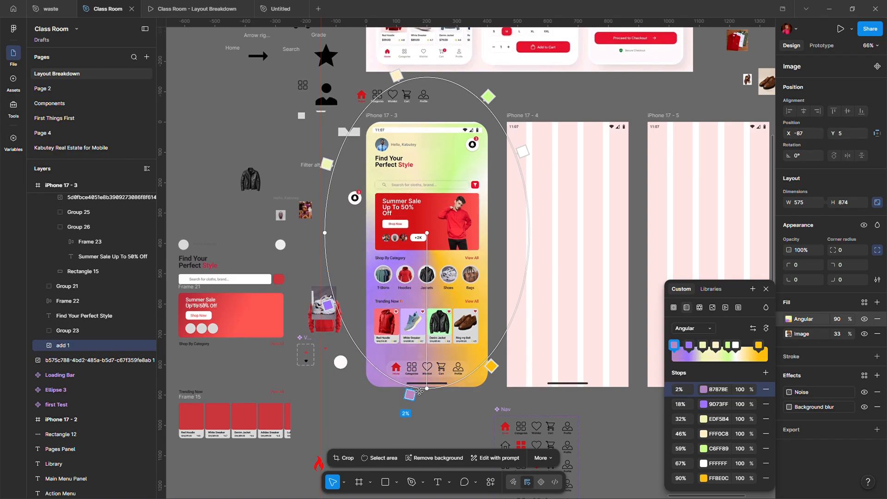
key(Escape)
click(435, 414)
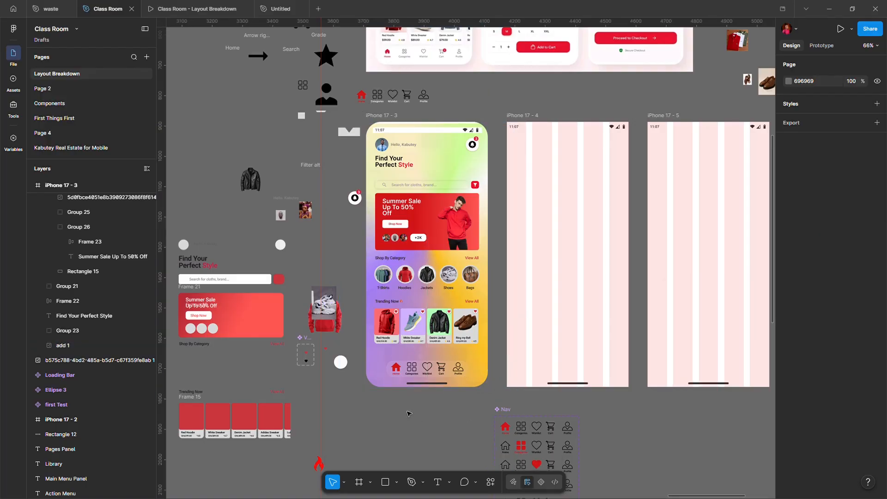
Add a drop shadow to the navigation bar frame with a Y offset of 1 and a blur of 2.7.
scroll(407, 397, up, 10)
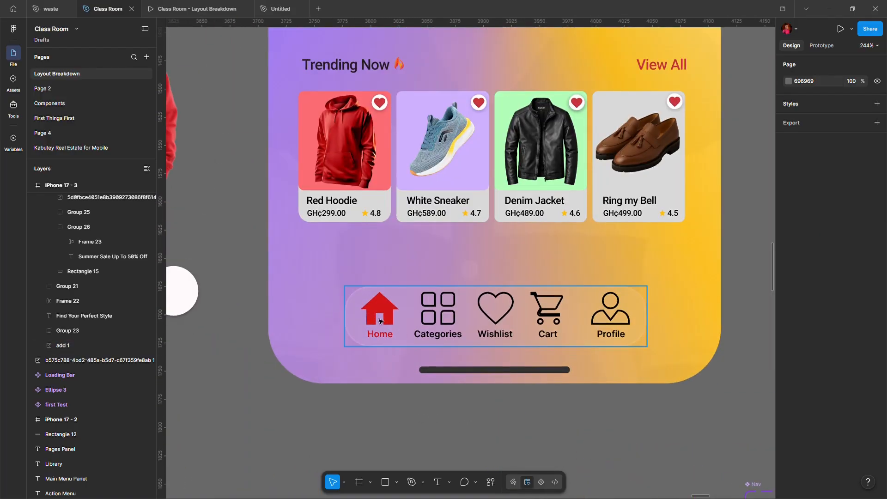
click(353, 328)
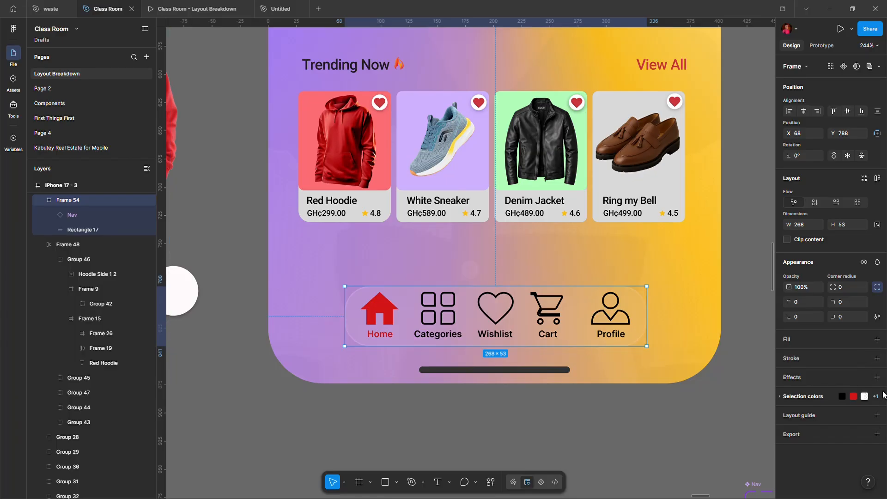
click(876, 377)
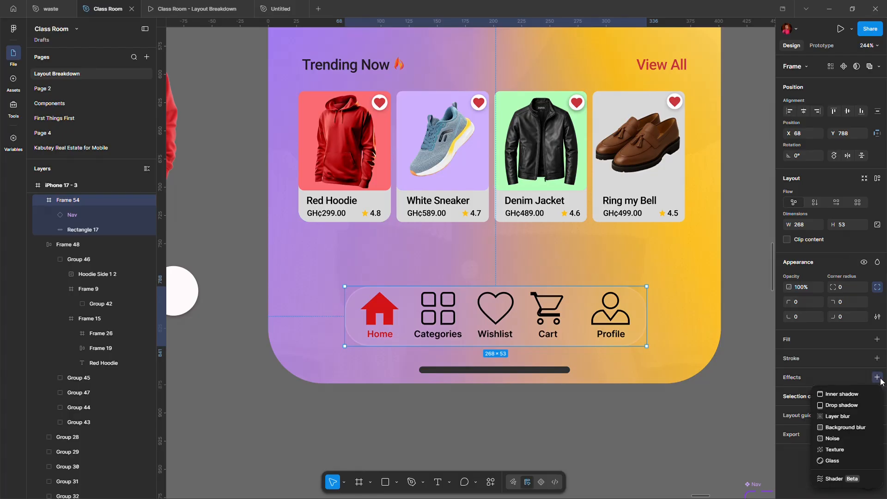
click(857, 407)
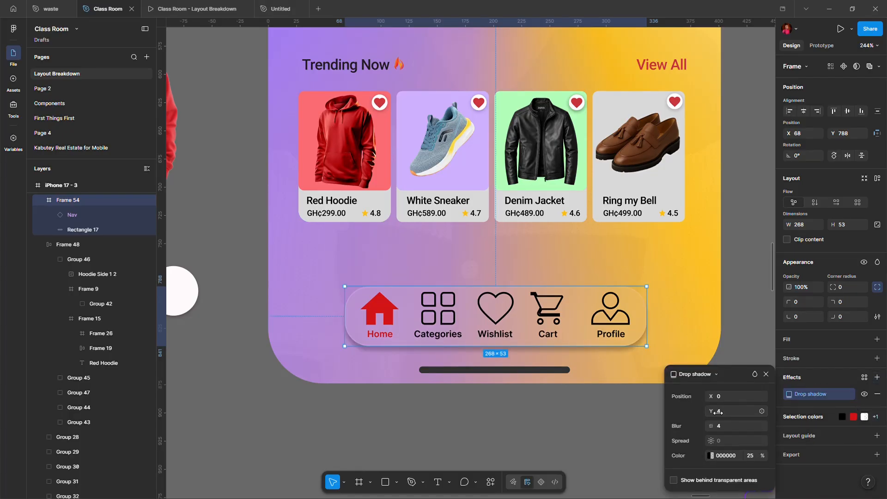
drag(718, 412, 716, 411)
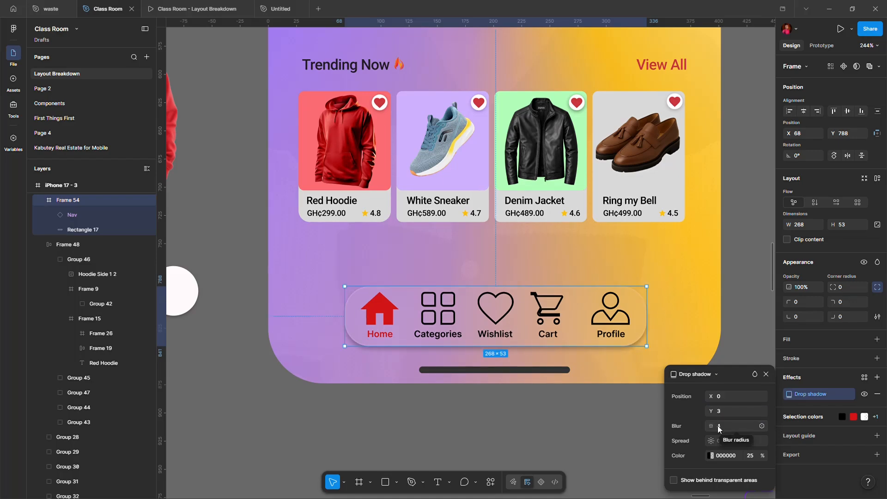
mouse_move(718, 427)
mouse_down()
mouse_move(699, 429)
mouse_move(714, 411)
mouse_up()
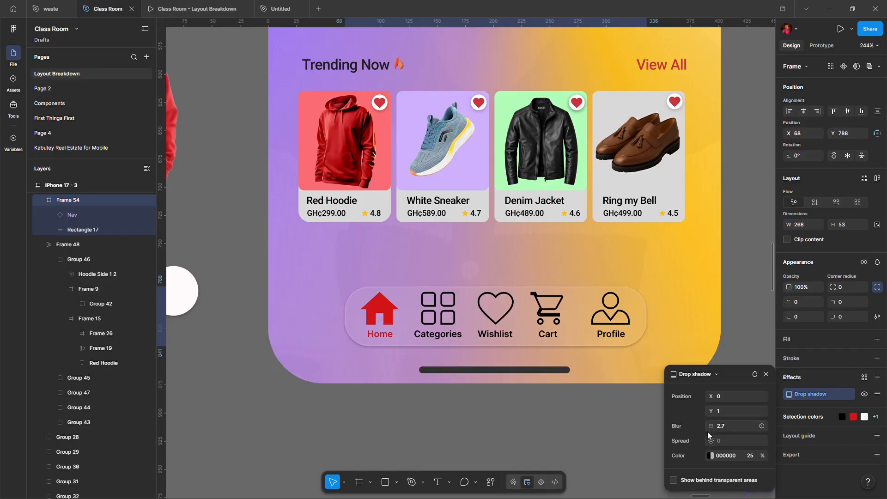
click(567, 448)
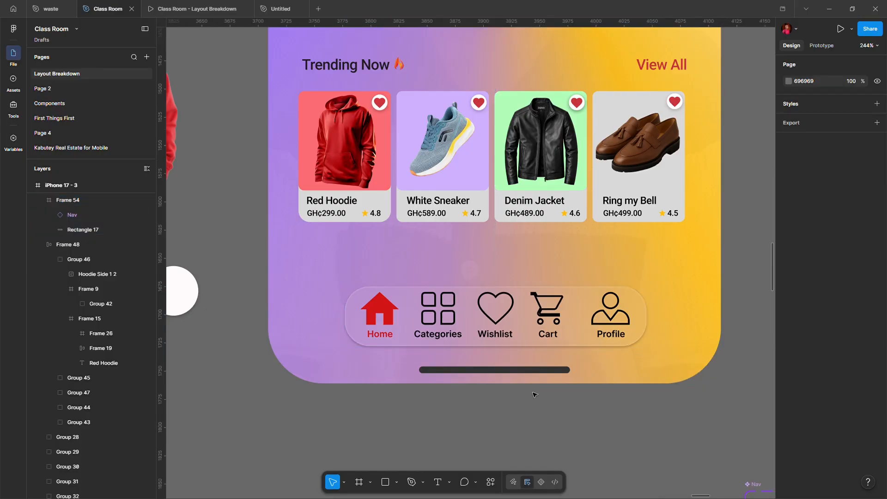
Enlarge the background photo to 578 × 879 so it reaches the top edge of the iPhone 17 - 3 screen.
scroll(480, 406, down, 10)
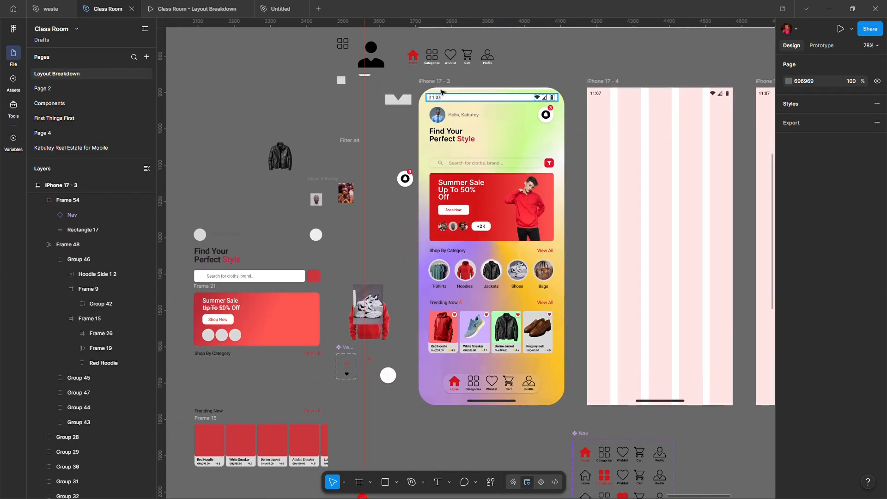
scroll(483, 184, up, 3)
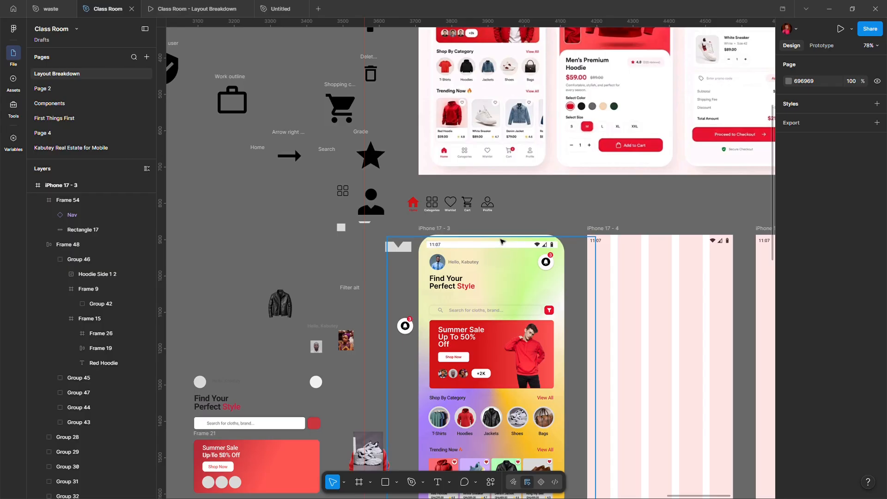
click(506, 239)
drag(506, 240, 506, 240)
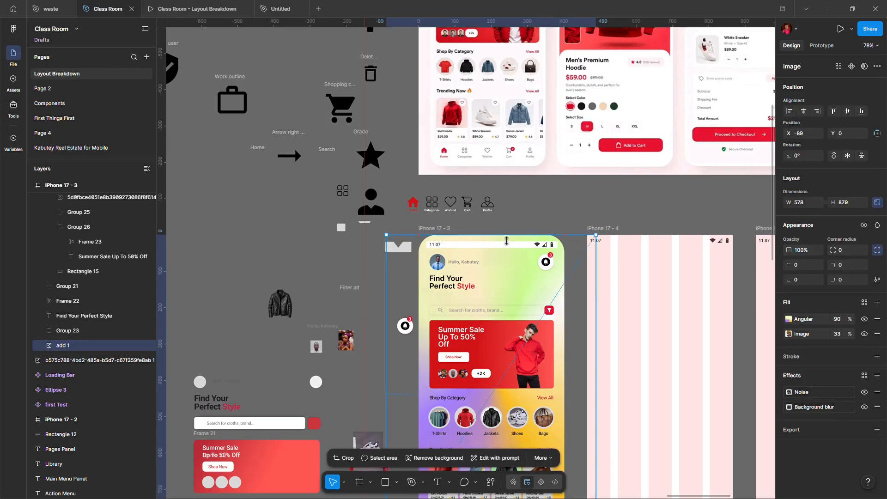
Remove the white FFFFFF fill from the Status Bar on the iPhone 17 - 3 screen.
click(508, 244)
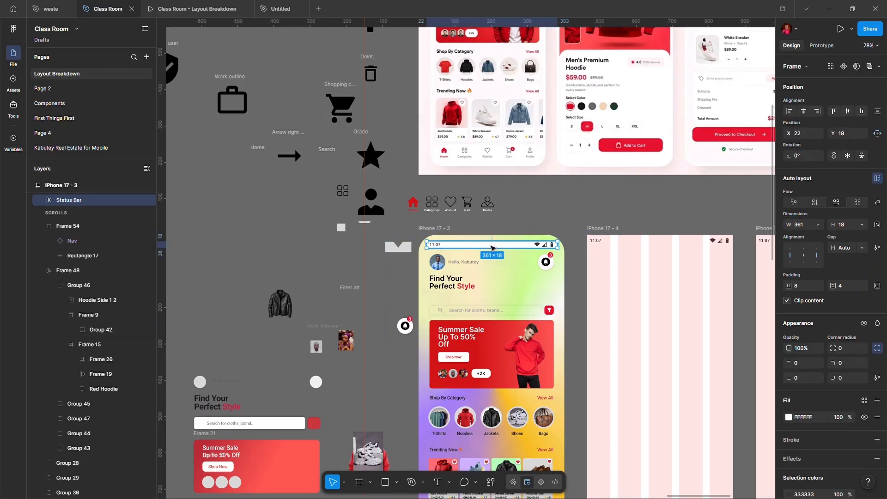
click(41, 201)
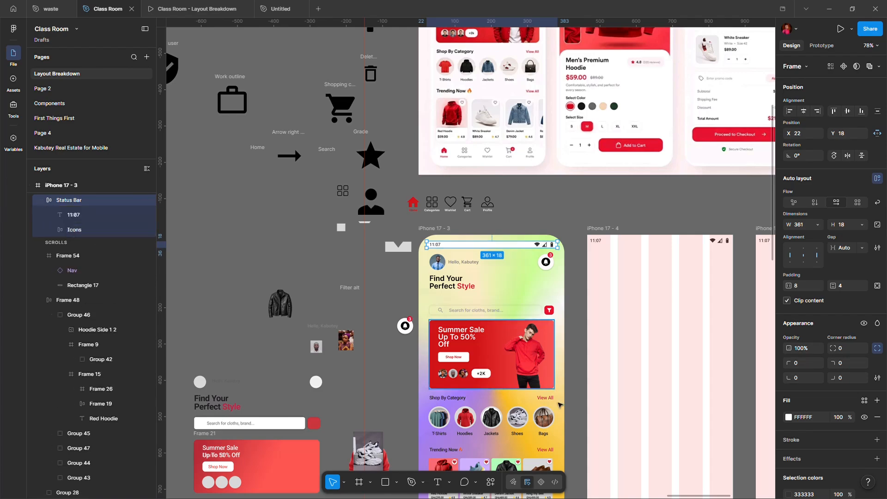
click(789, 418)
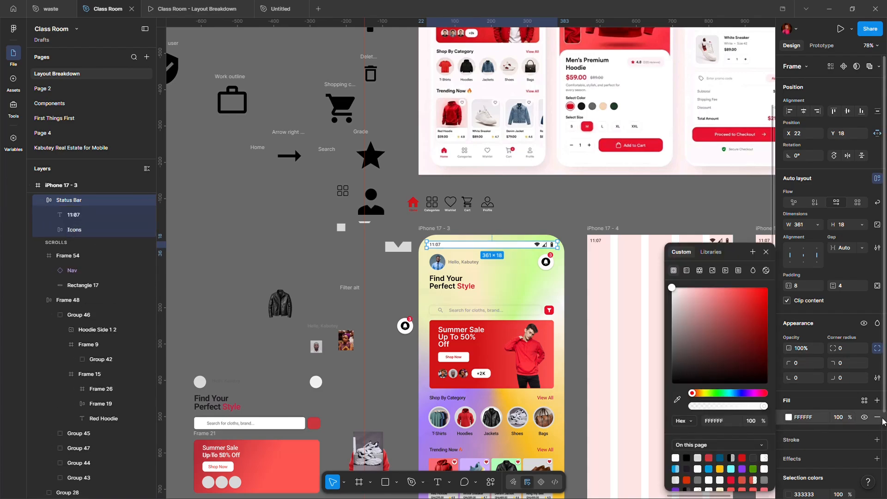
click(877, 417)
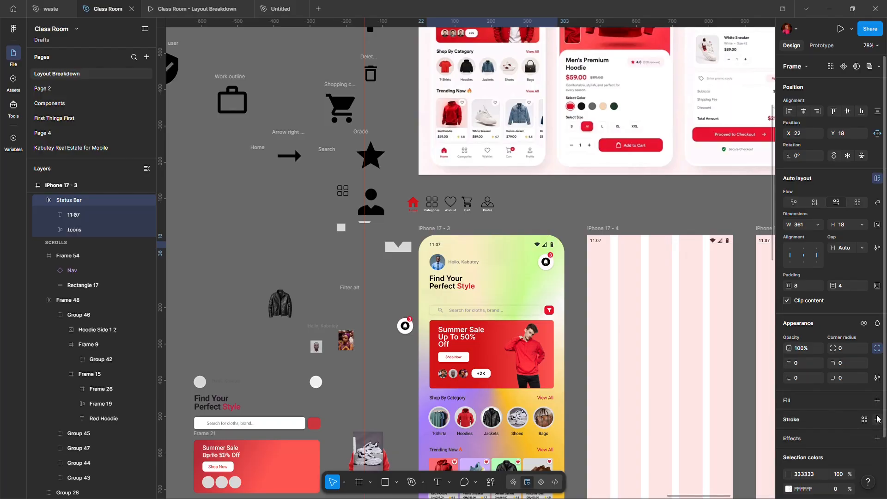
Move the navigation bar frame on the iPhone 17 - 3 screen up slightly to X 65, Y 771.
click(547, 217)
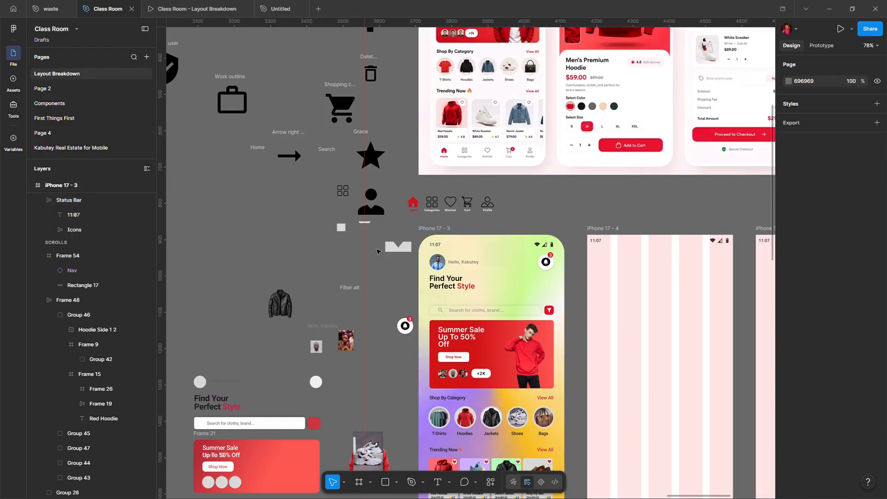
scroll(450, 336, down, 5)
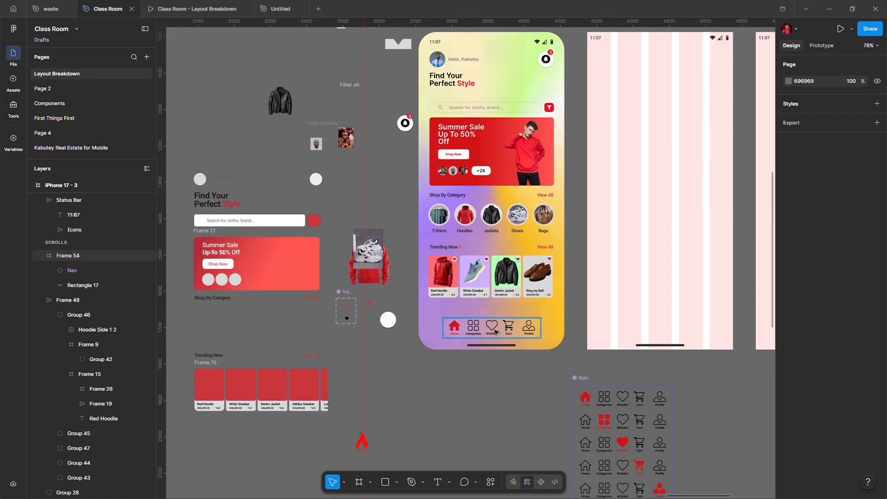
drag(495, 331, 493, 325)
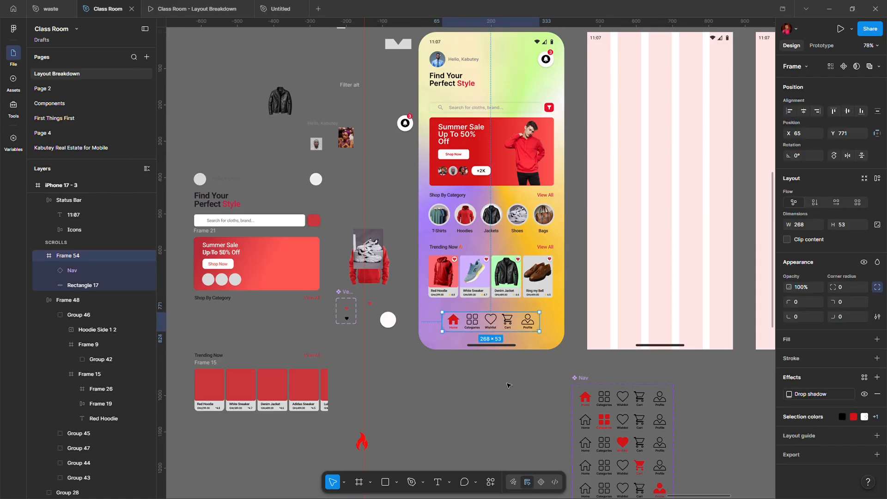
click(508, 384)
Change the D9D9D9 fill of the White Sneaker and Red Hoodie cards under Trending Now to white FFFFFF.
scroll(495, 275, up, 5)
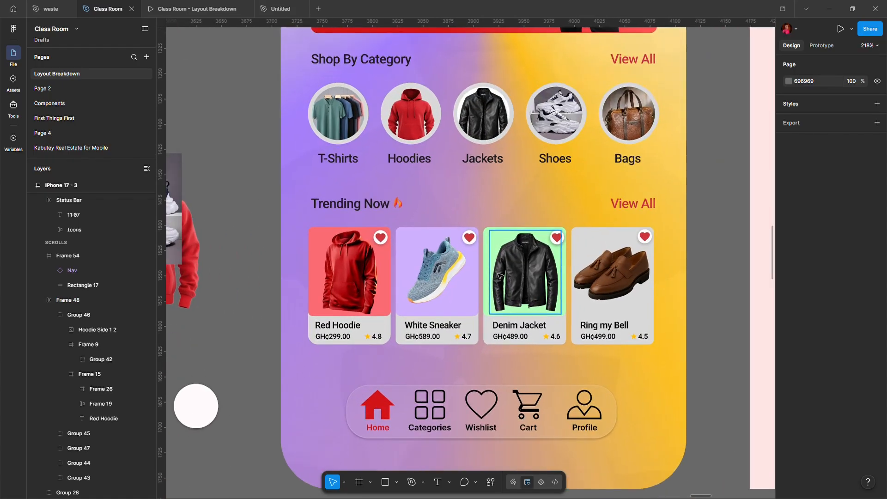
click(474, 334)
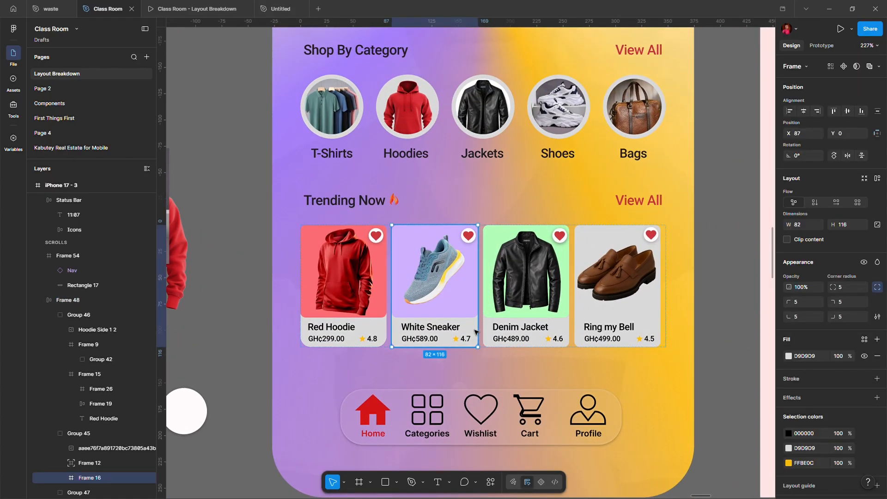
click(789, 448)
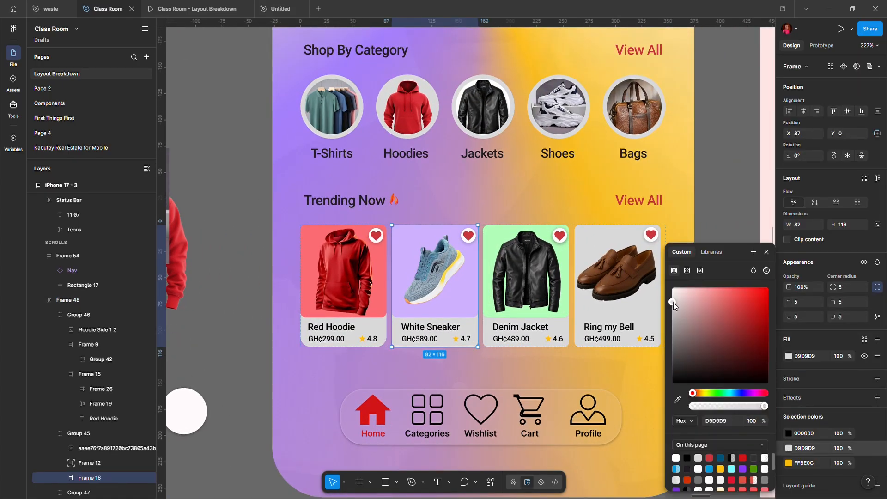
drag(673, 302, 672, 287)
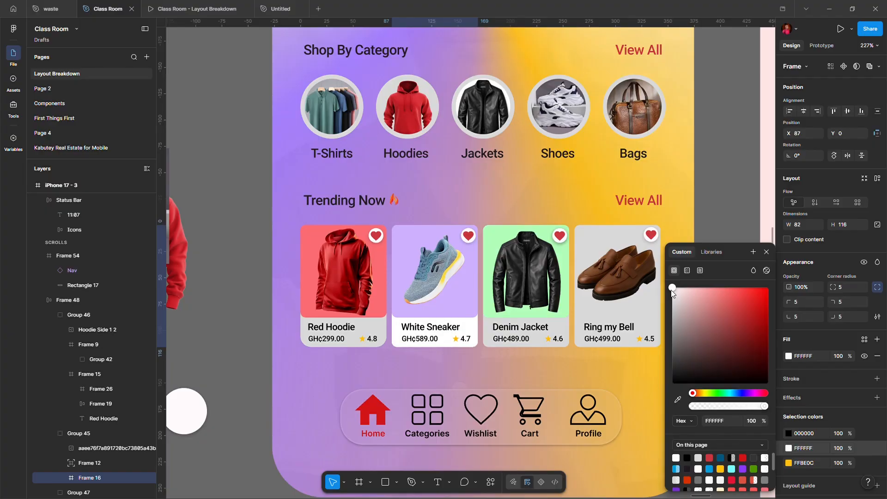
click(378, 334)
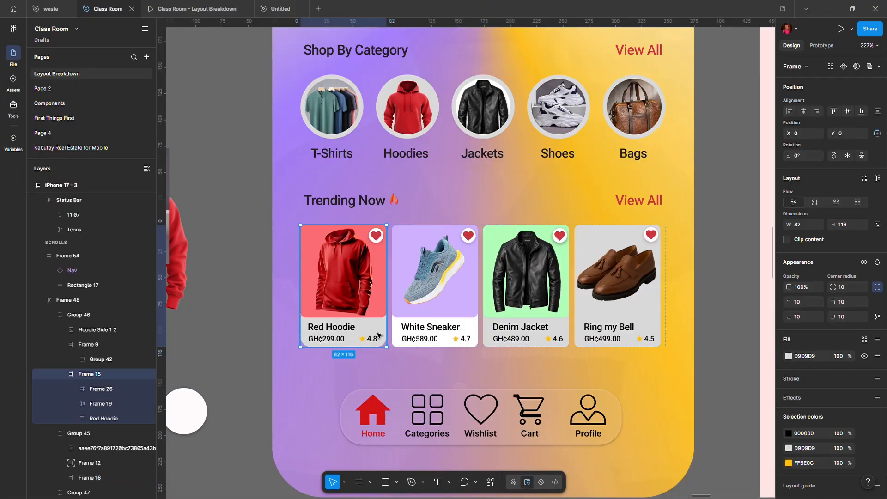
click(788, 448)
drag(672, 303, 672, 288)
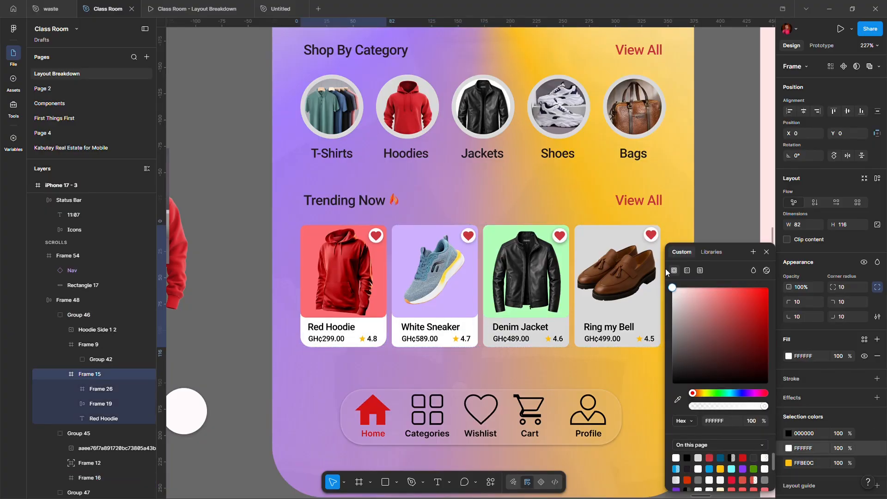
Change the D9D9D9 fill of the Denim Jacket and Ring my Bell cards to white FFFFFF.
click(565, 331)
click(788, 478)
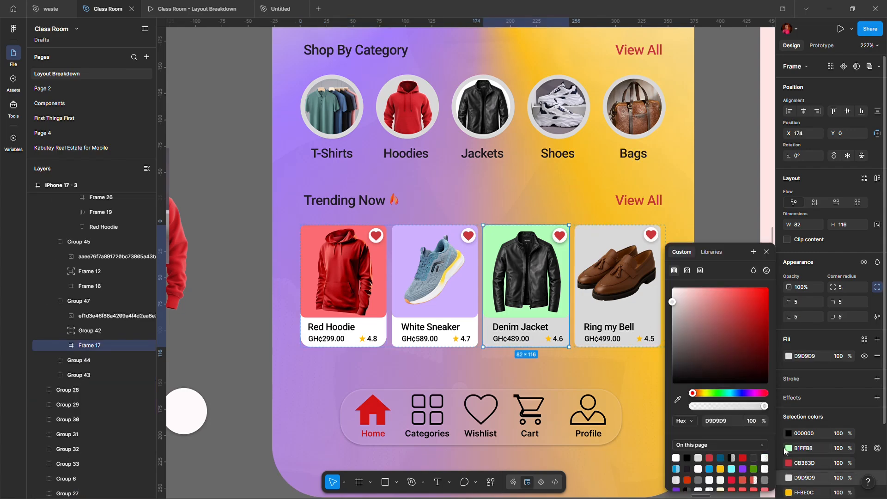
drag(673, 301, 668, 279)
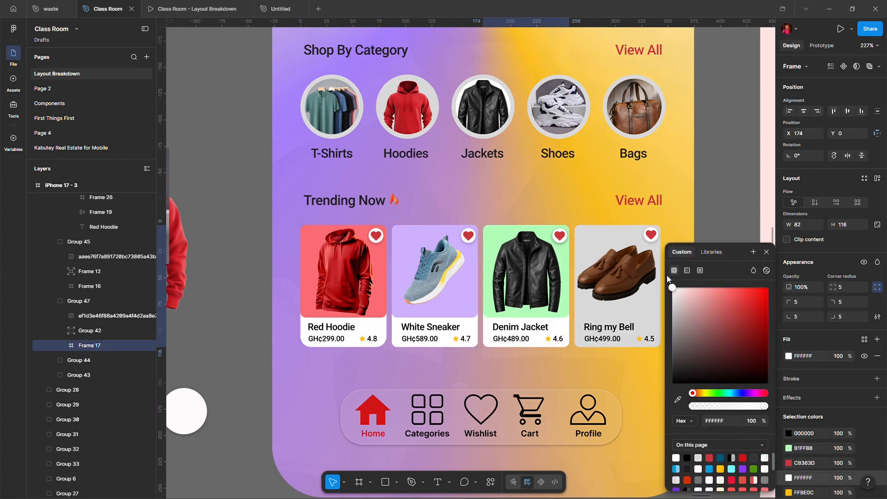
click(655, 330)
click(788, 463)
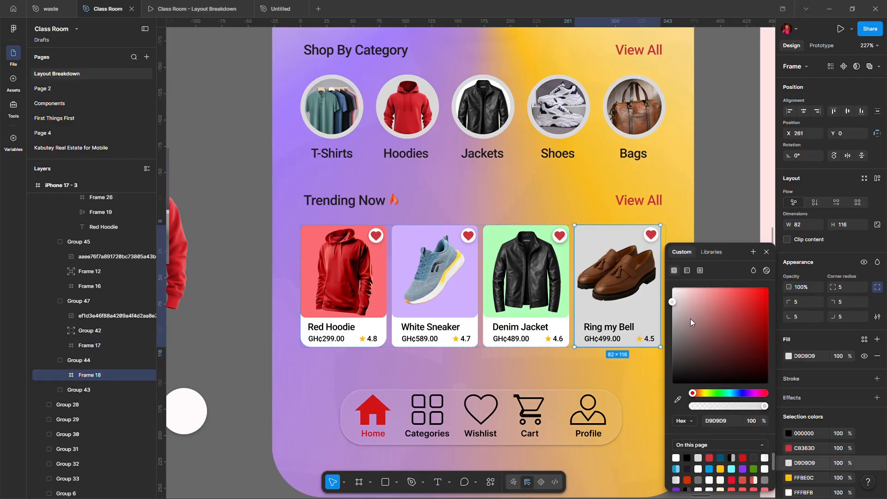
drag(672, 303, 669, 273)
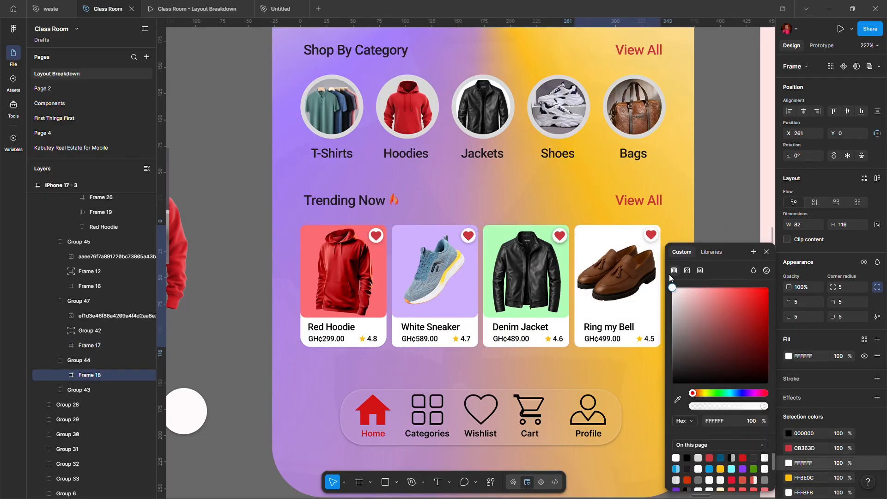
scroll(793, 433, down, 3)
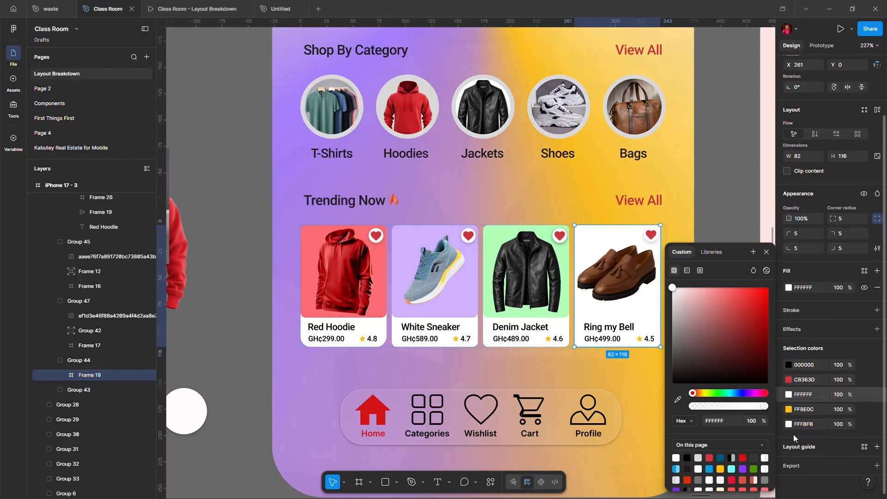
click(788, 424)
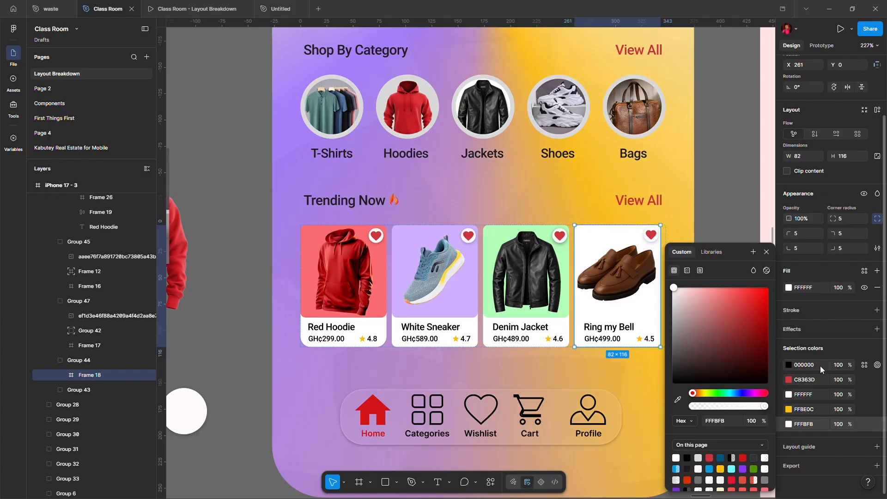
double_click(596, 308)
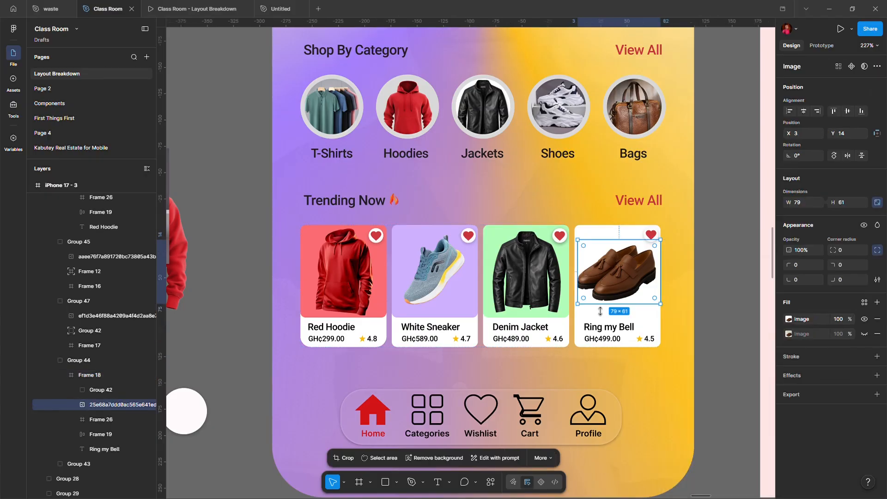
double_click(588, 321)
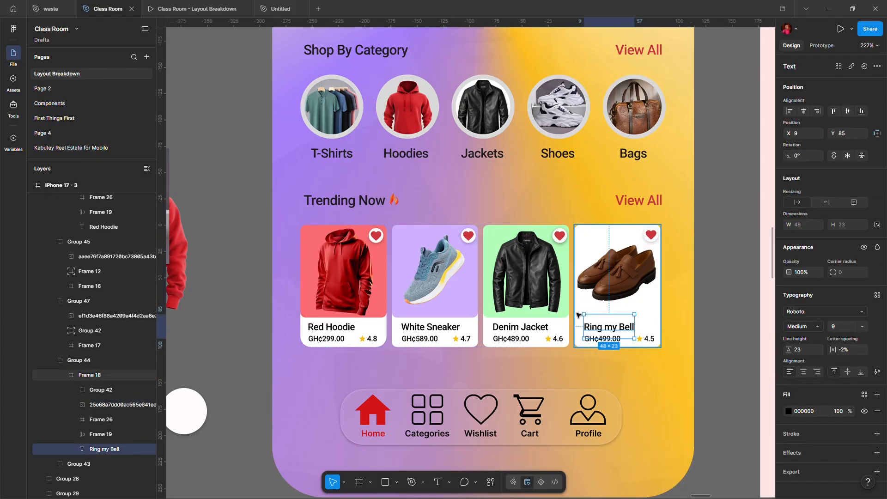
click(728, 334)
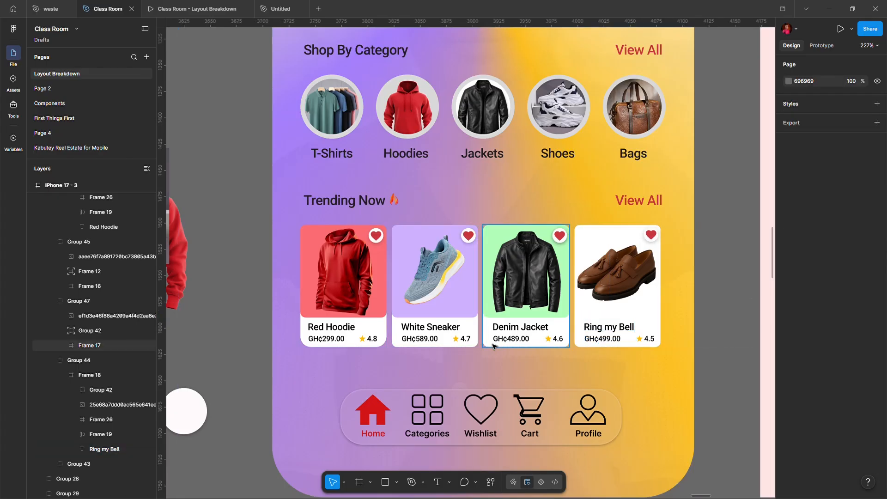
Run the prototype preview of the iPhone 17 - 3 home screen.
scroll(492, 342, down, 6)
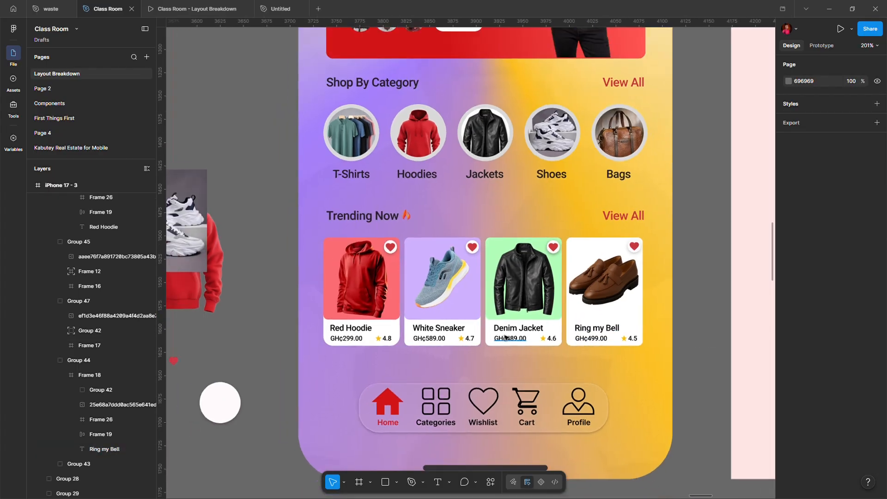
scroll(488, 316, up, 2)
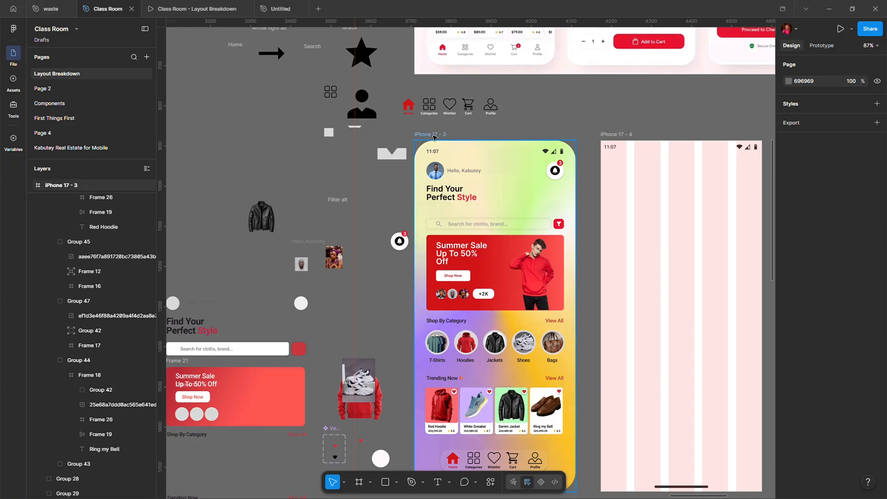
click(435, 136)
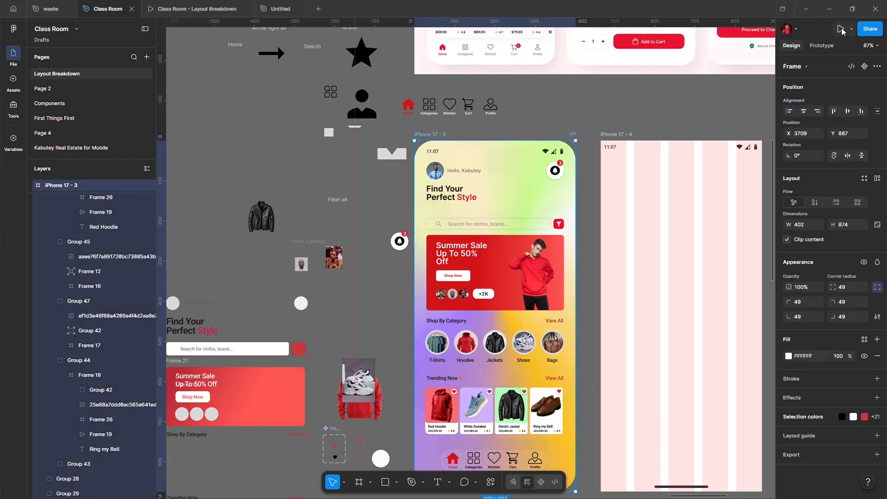
click(189, 9)
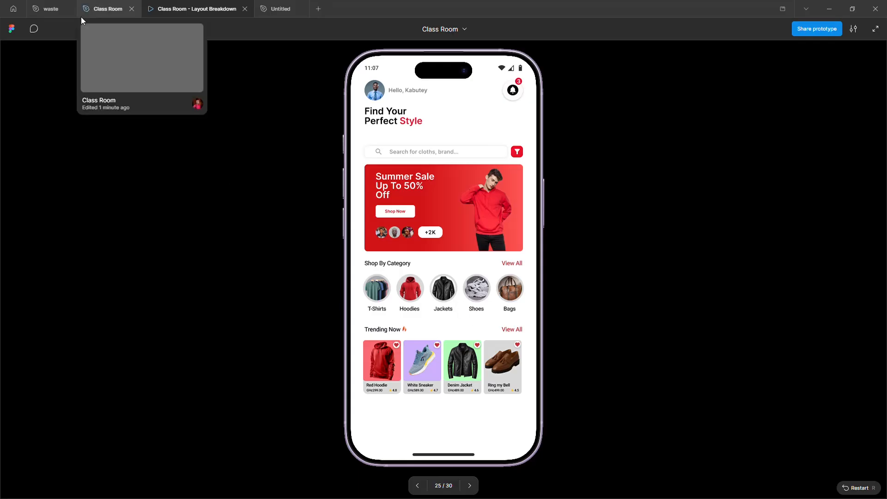
click(107, 9)
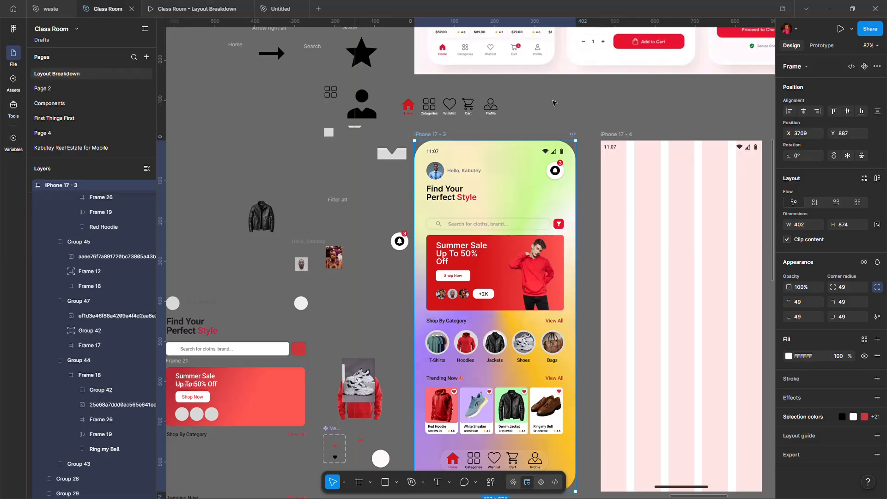
click(840, 29)
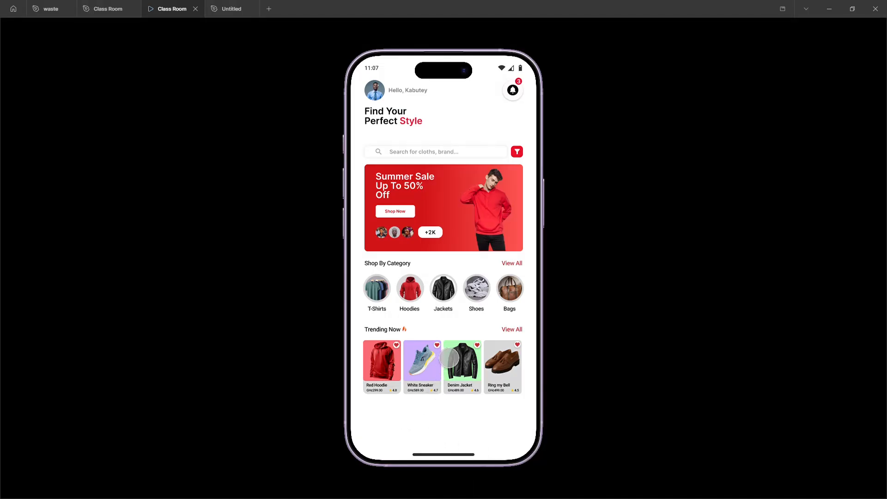
click(437, 345)
key(Right)
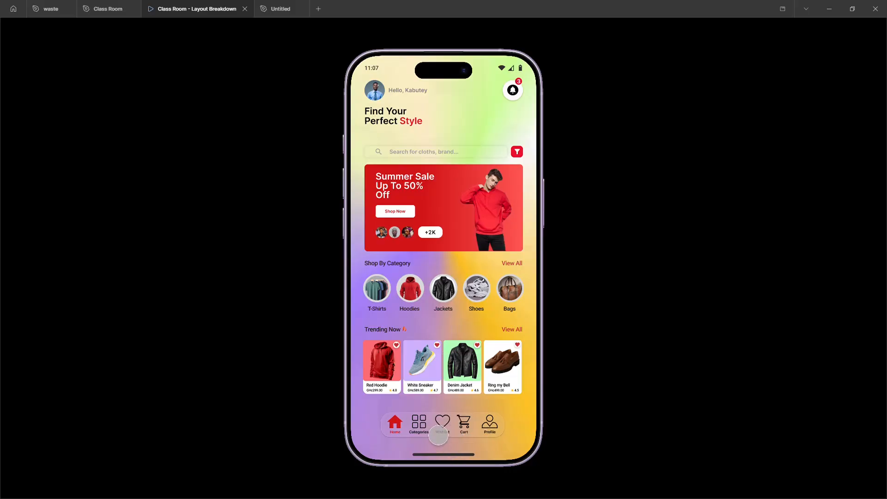
Test the navigation bar in the preview by switching repeatedly between Wishlist, Cart, Profile, Categories and Home.
click(442, 422)
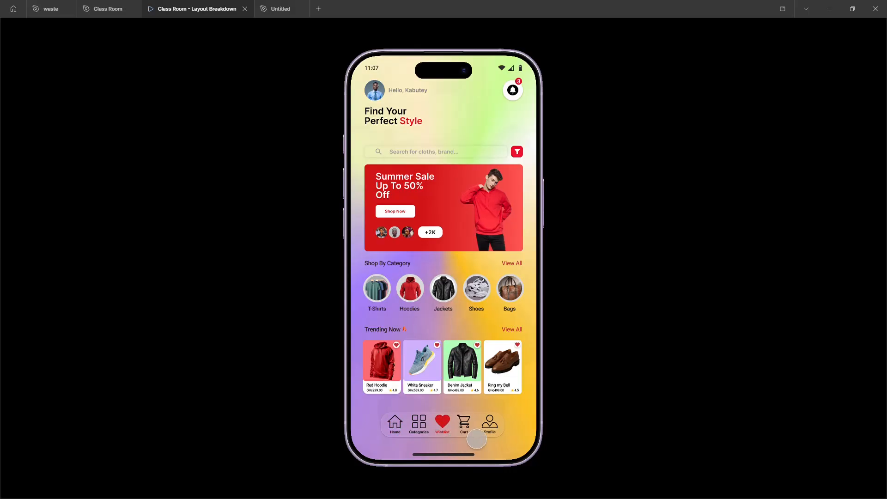
click(465, 428)
click(504, 434)
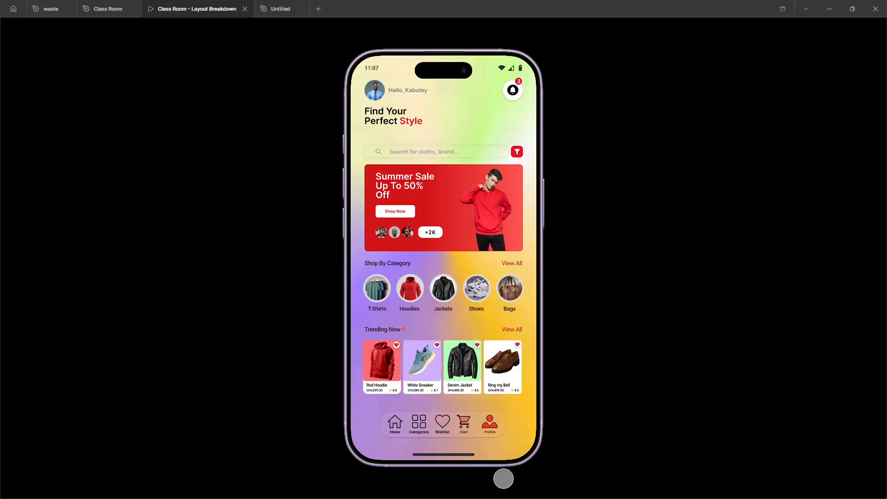
click(475, 435)
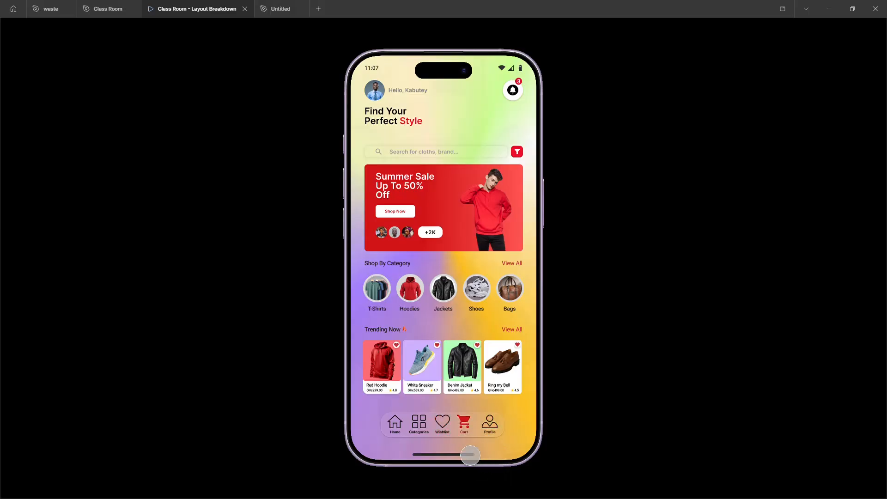
click(442, 424)
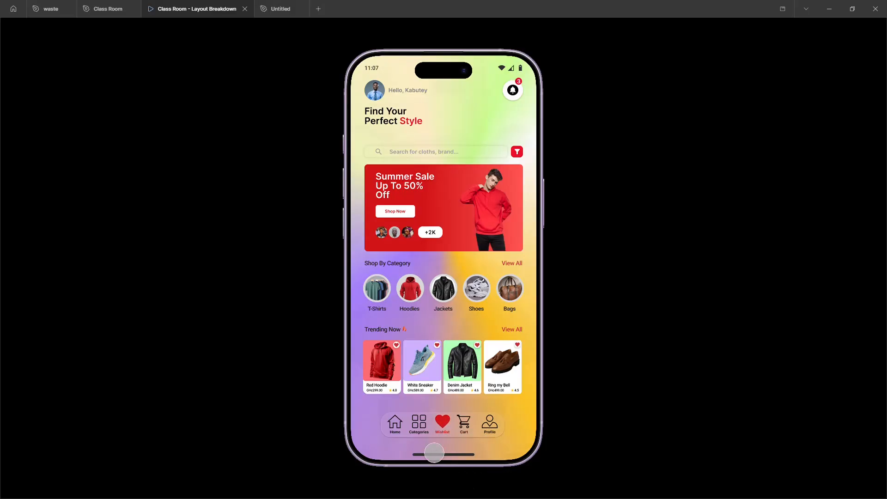
click(420, 428)
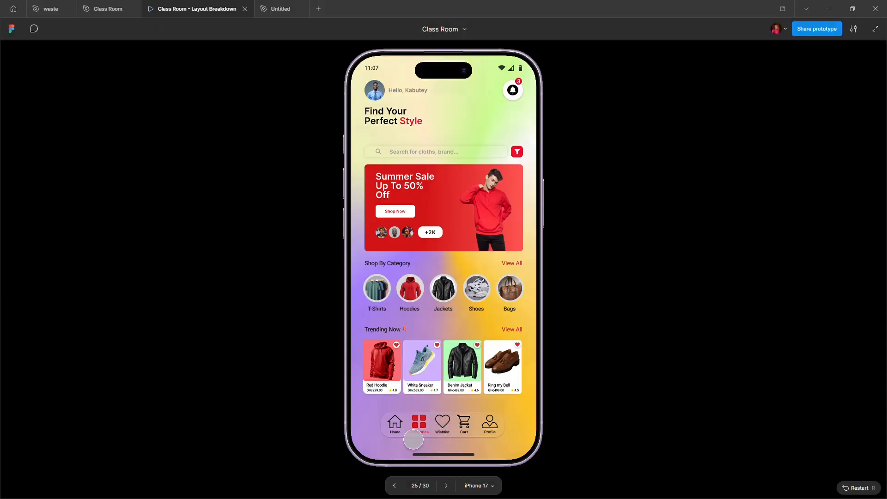
click(404, 434)
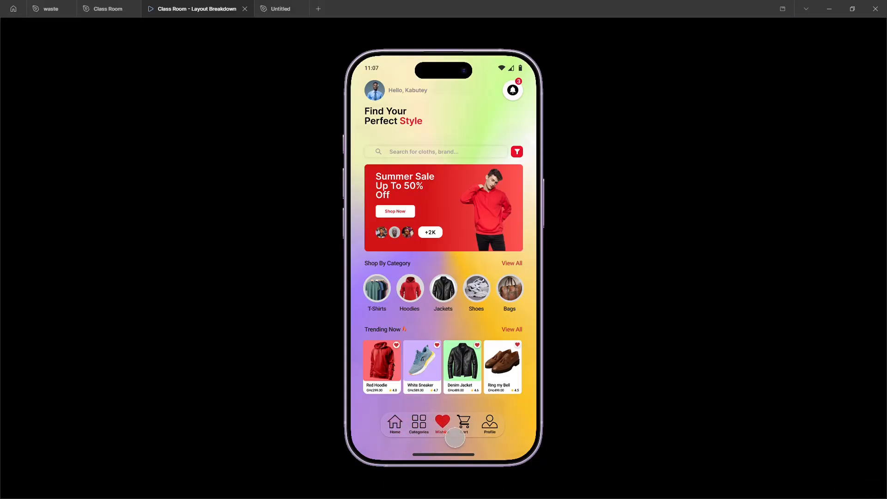
click(507, 440)
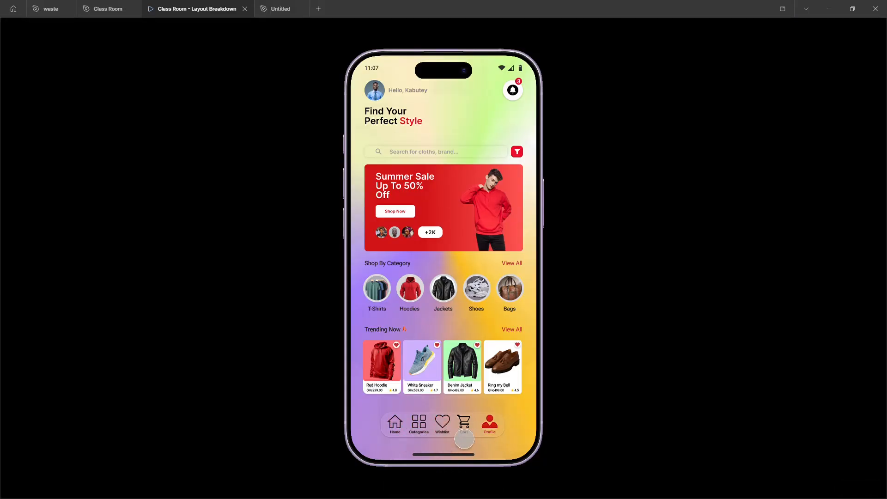
click(472, 429)
click(451, 429)
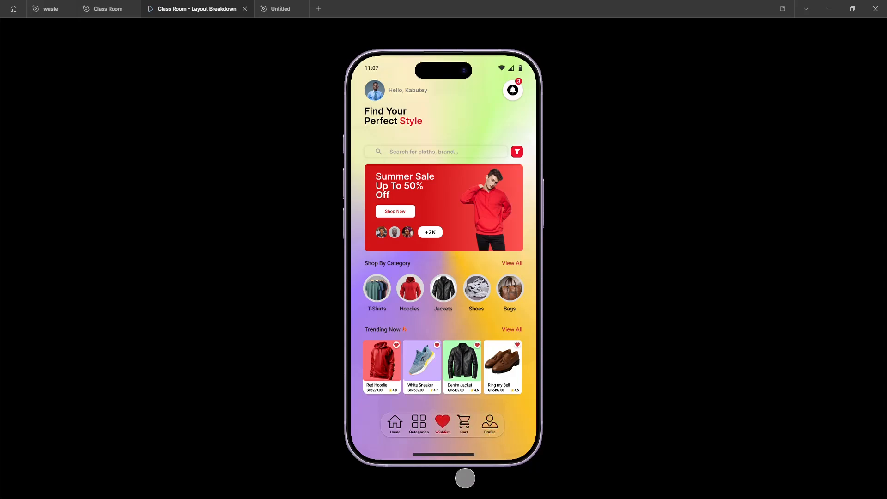
click(418, 429)
click(395, 427)
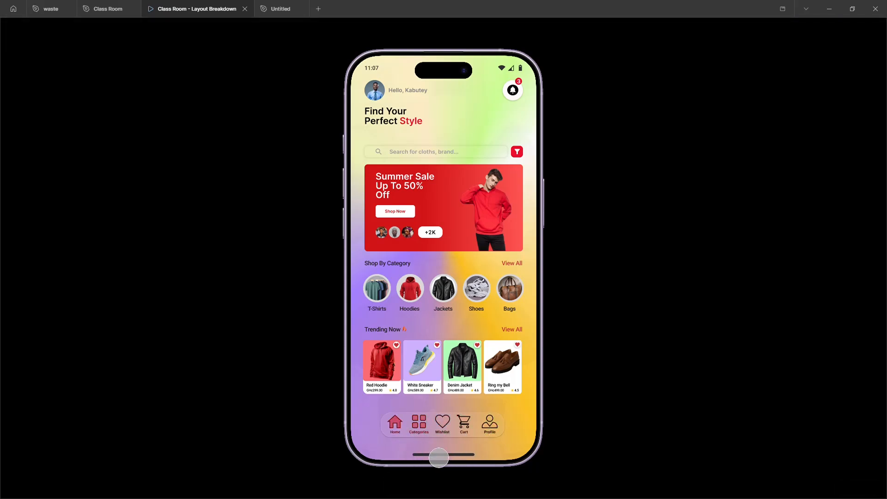
click(465, 429)
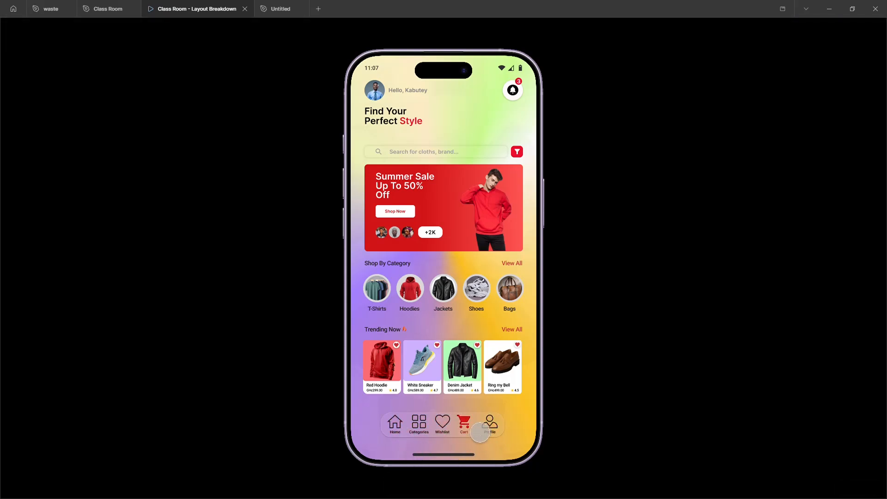